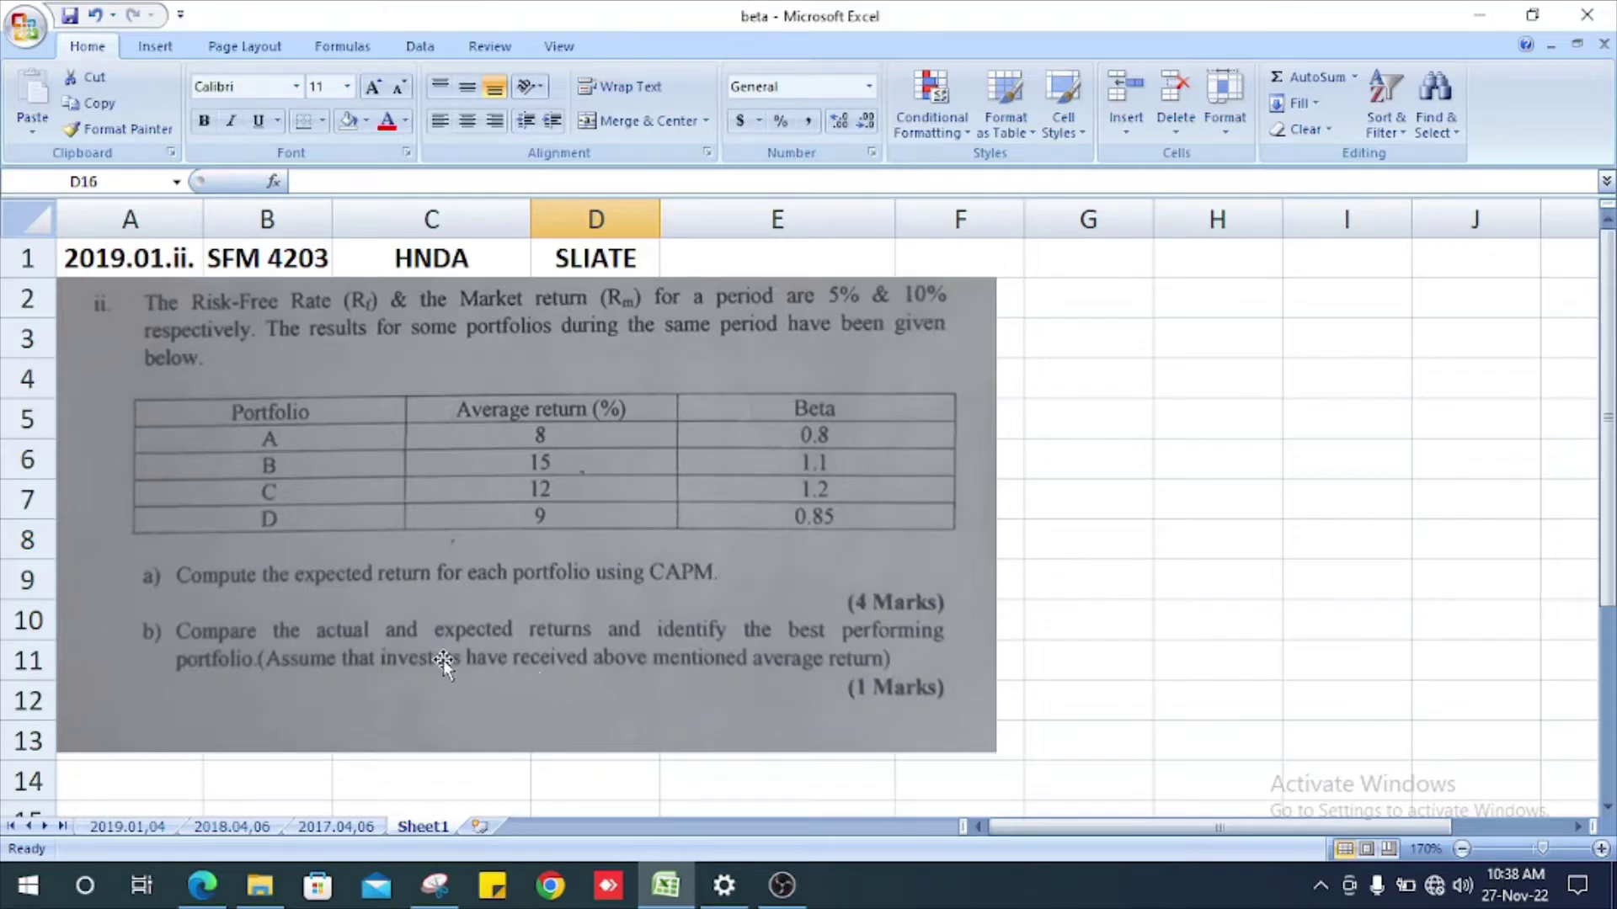
Step: Read the CAPM question with its risk-free rate, market return and table of portfolio returns and betas
{"action": "scroll", "coordinate": [262, 447], "scroll_direction": "down", "scroll_amount": 2}
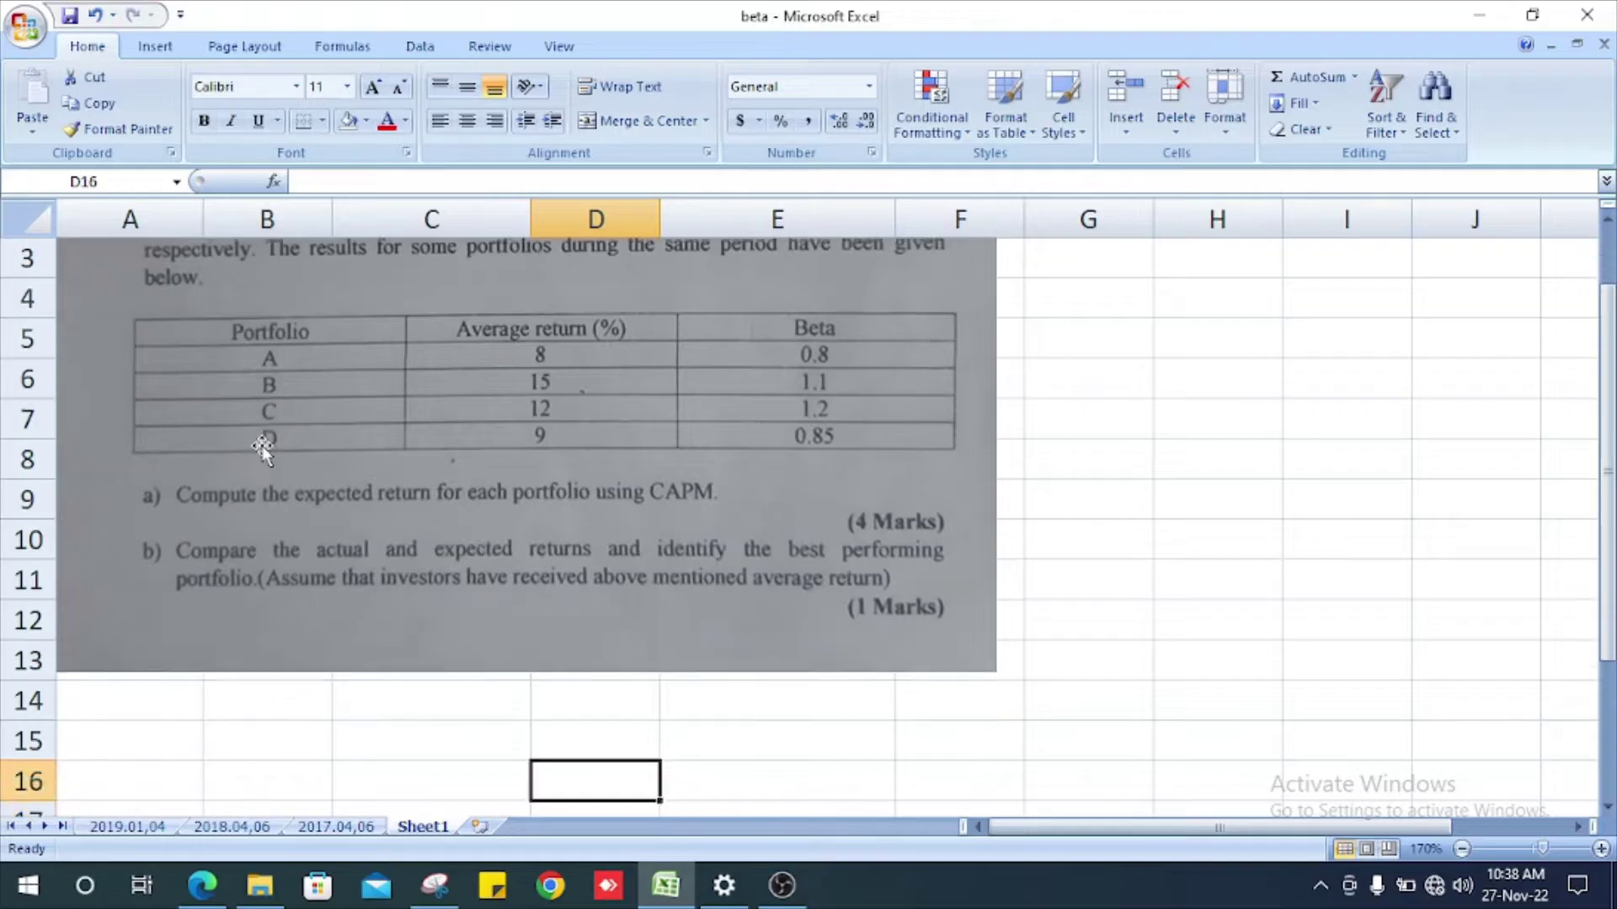
{"action": "scroll", "coordinate": [263, 448], "scroll_direction": "up", "scroll_amount": 2}
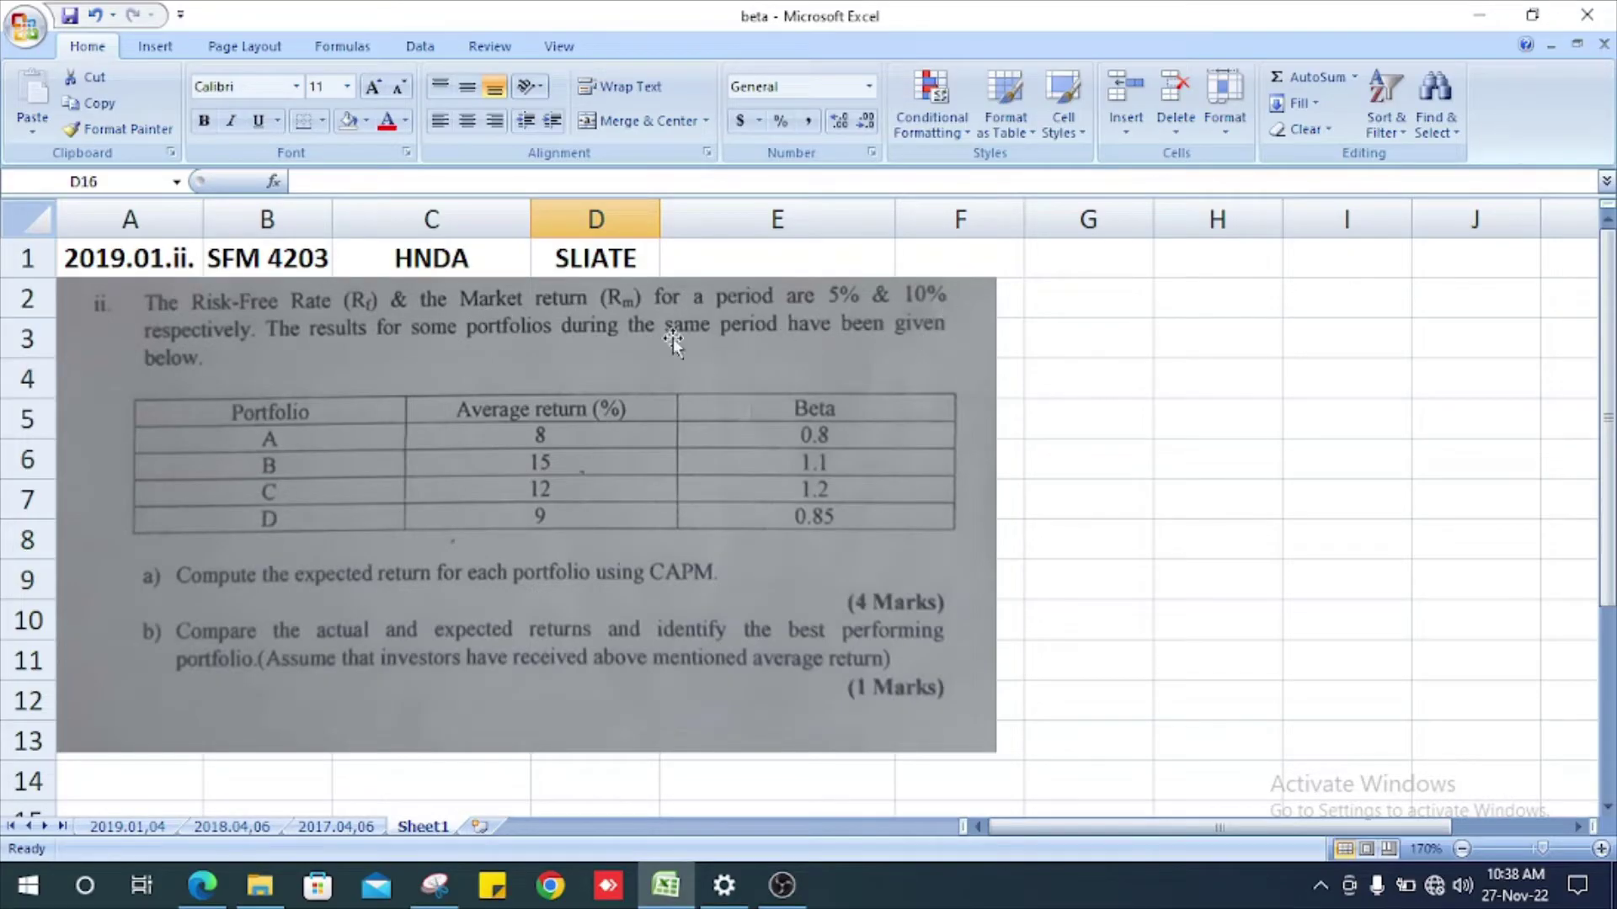
{"action": "scroll", "coordinate": [268, 358], "scroll_direction": "down", "scroll_amount": 1}
{"action": "scroll", "coordinate": [268, 362], "scroll_direction": "up", "scroll_amount": 1}
{"action": "scroll", "coordinate": [966, 548], "scroll_direction": "down", "scroll_amount": 1}
{"action": "scroll", "coordinate": [965, 546], "scroll_direction": "up", "scroll_amount": 1}
{"action": "scroll", "coordinate": [842, 595], "scroll_direction": "down", "scroll_amount": 1}
{"action": "scroll", "coordinate": [837, 595], "scroll_direction": "up", "scroll_amount": 1}
{"action": "scroll", "coordinate": [836, 595], "scroll_direction": "down", "scroll_amount": 1}
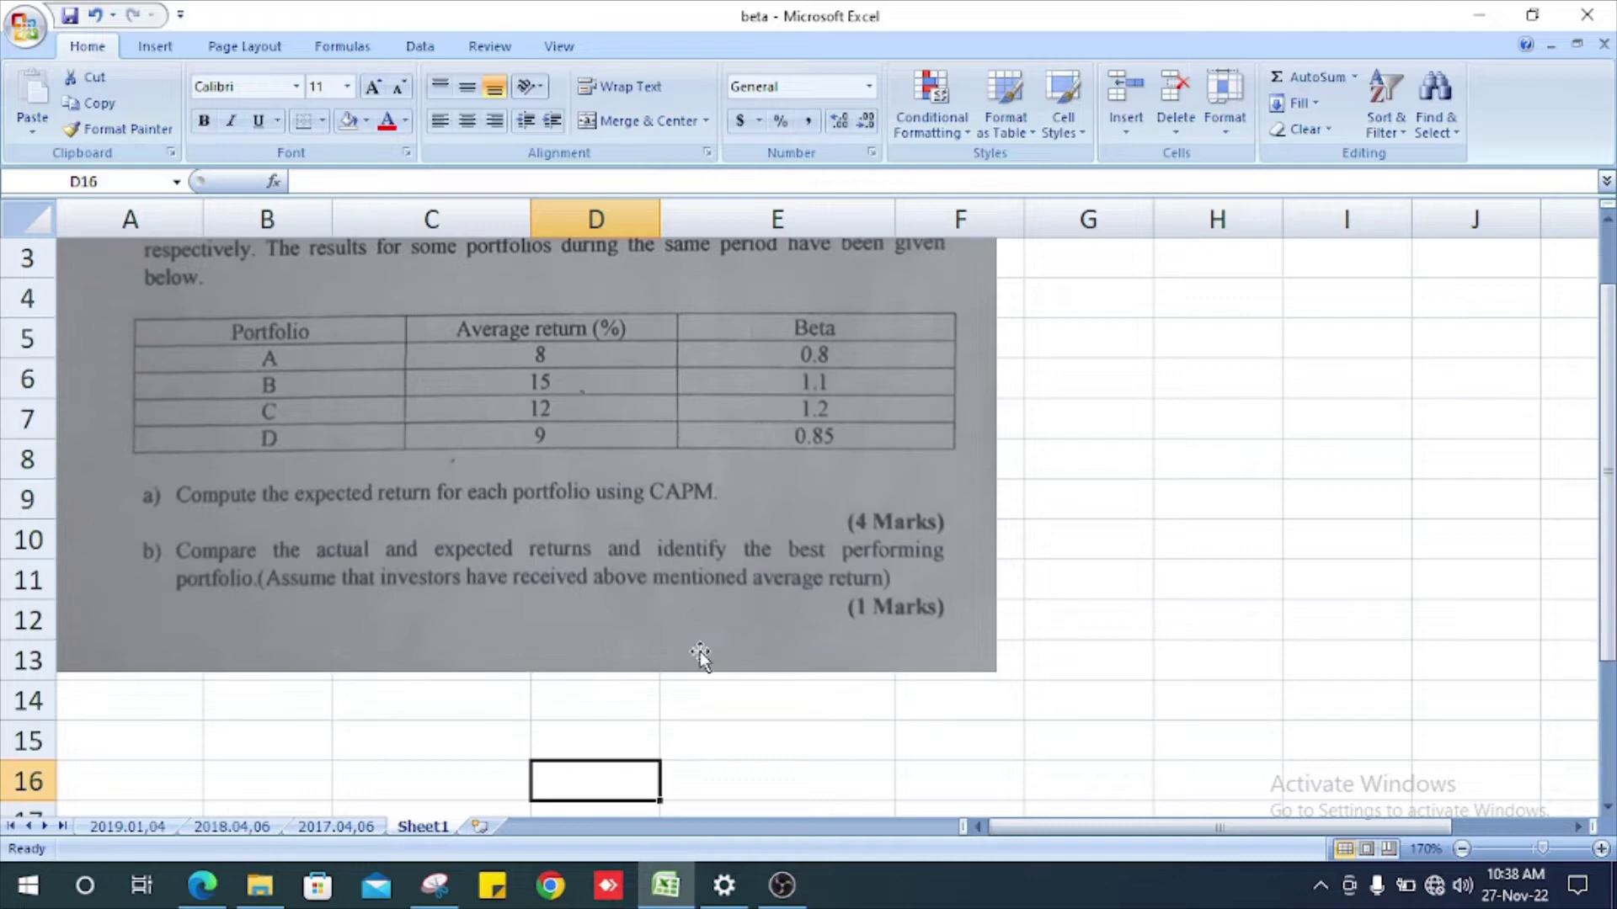
Step: Label cell A14 as rm and cell A15 as rf below the question image
{"action": "left_click", "coordinate": [126, 711]}
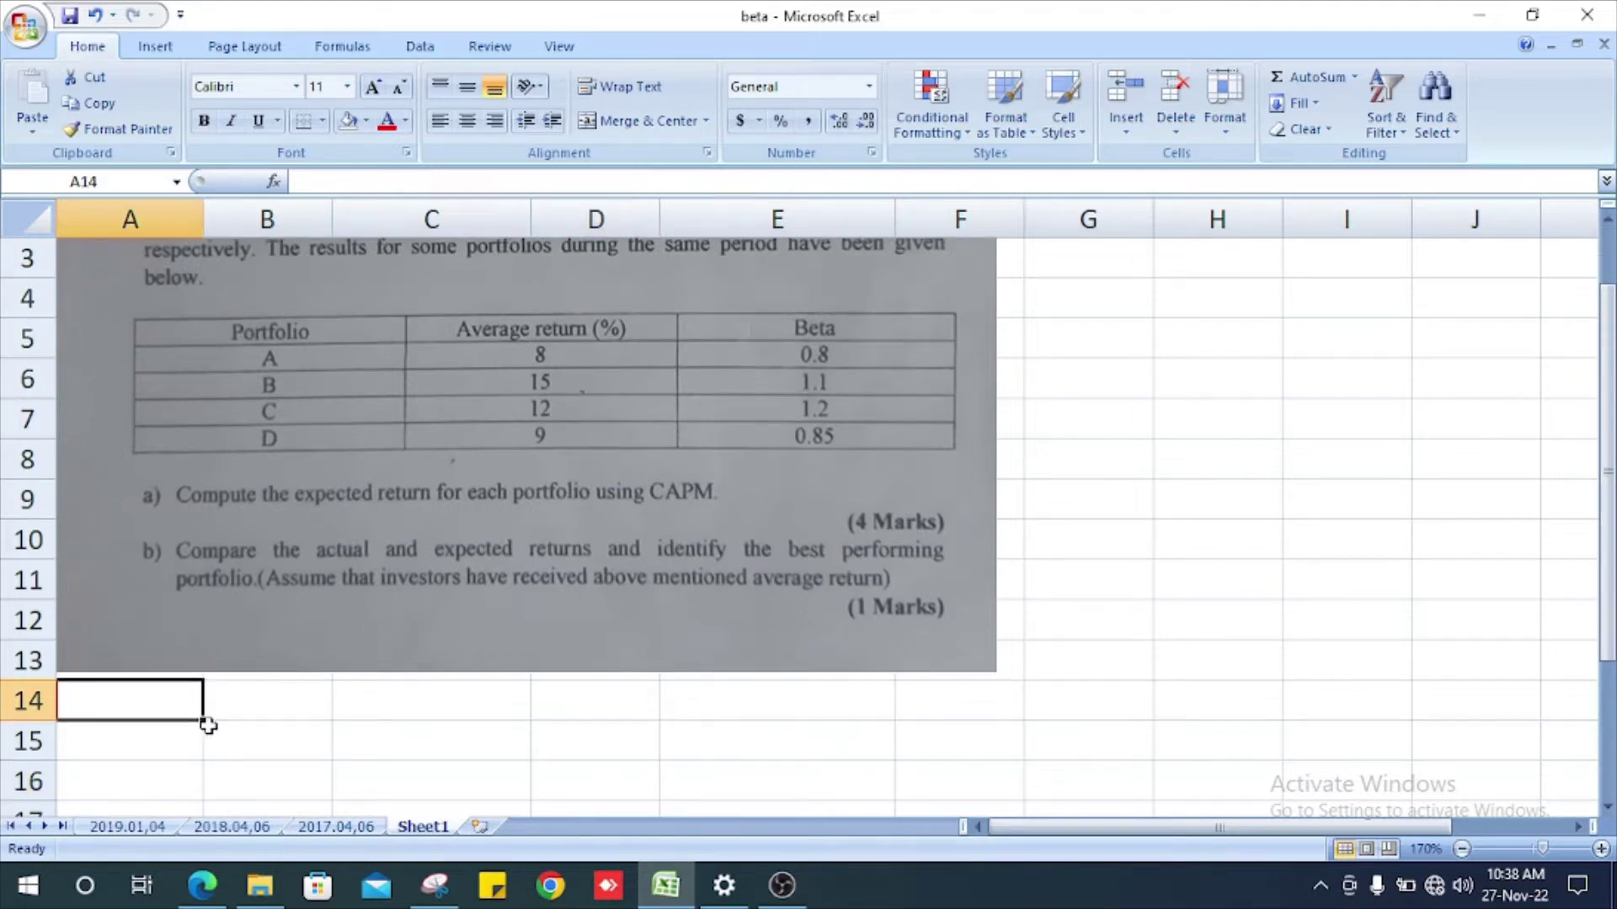
{"action": "type", "text": "rf"}
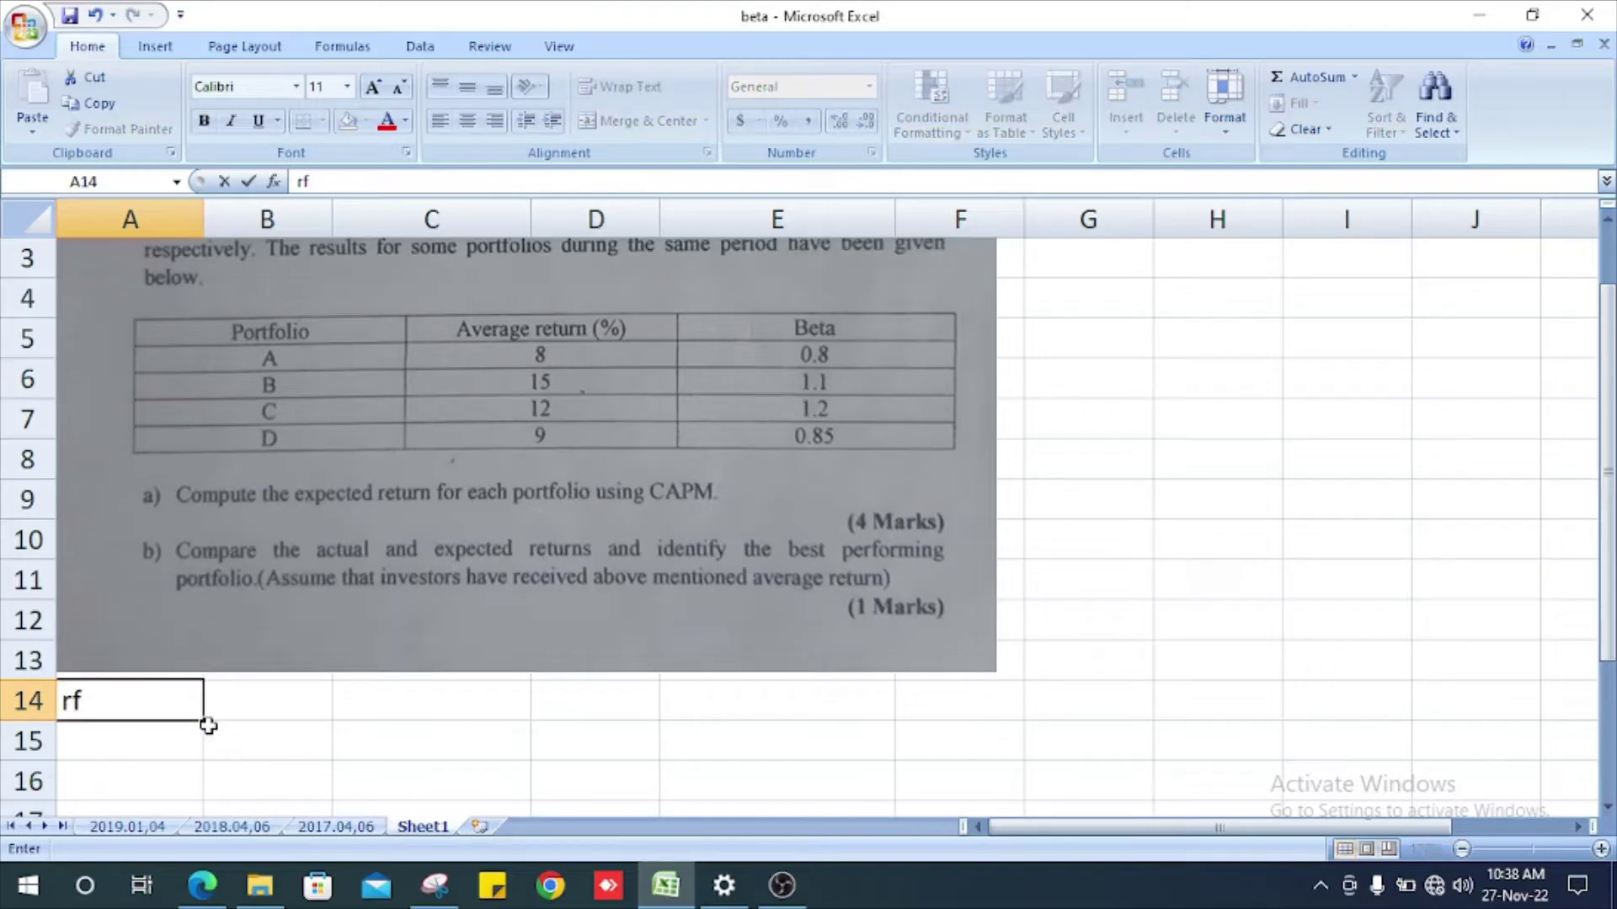
{"action": "key", "text": "Return"}
{"action": "type", "text": "rf"}
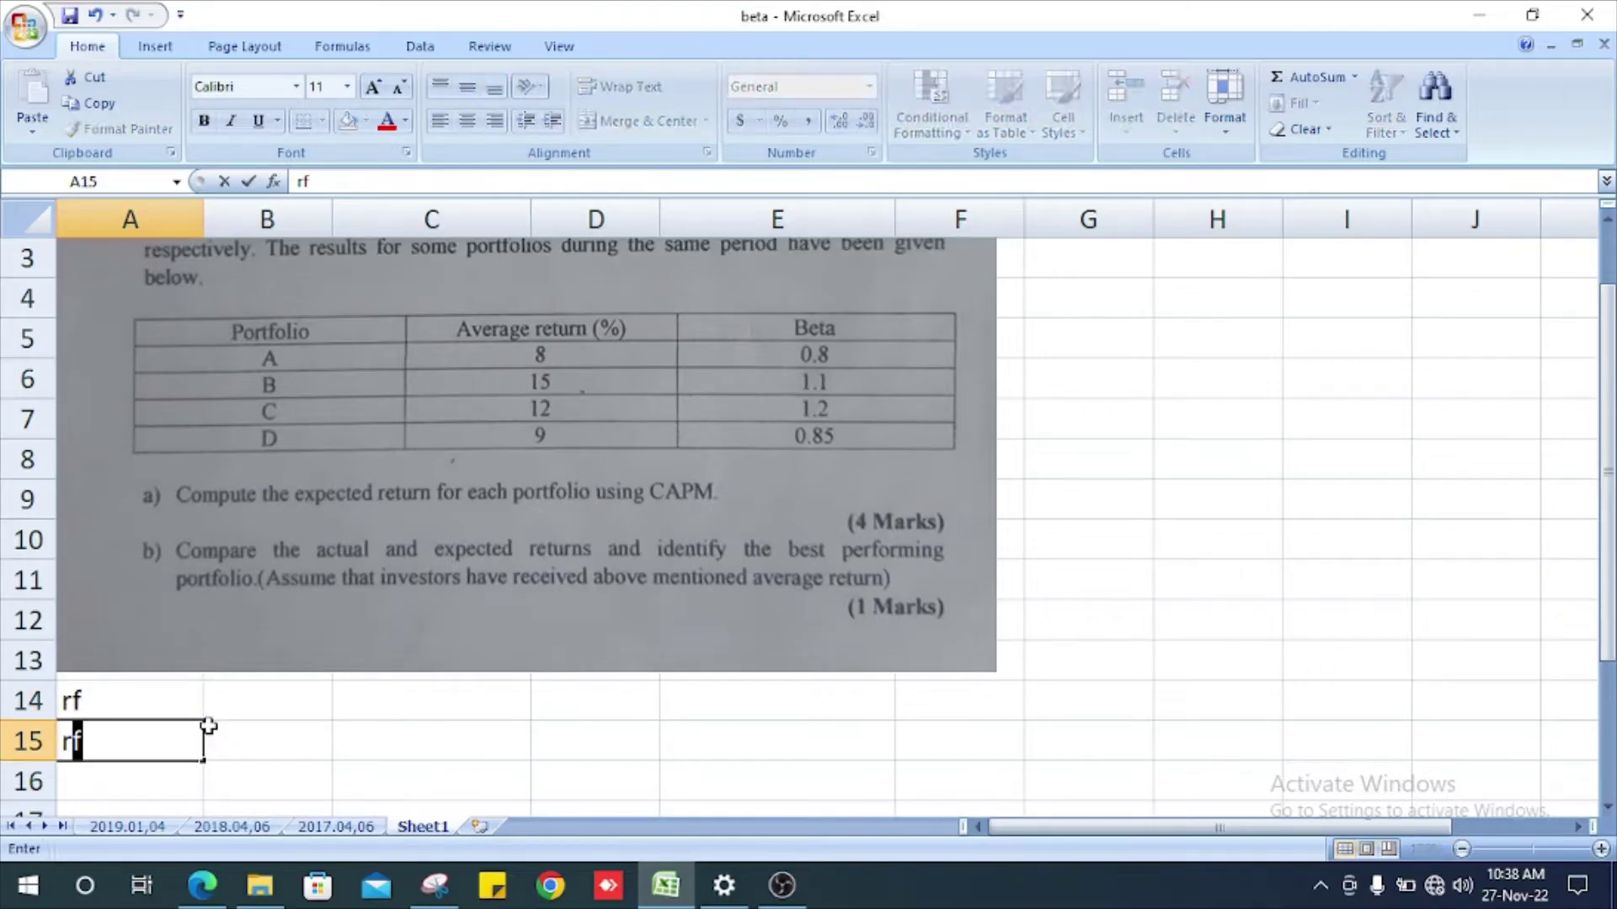
{"action": "key", "text": "BackSpace"}
{"action": "type", "text": "m"}
{"action": "key", "text": "Up"}
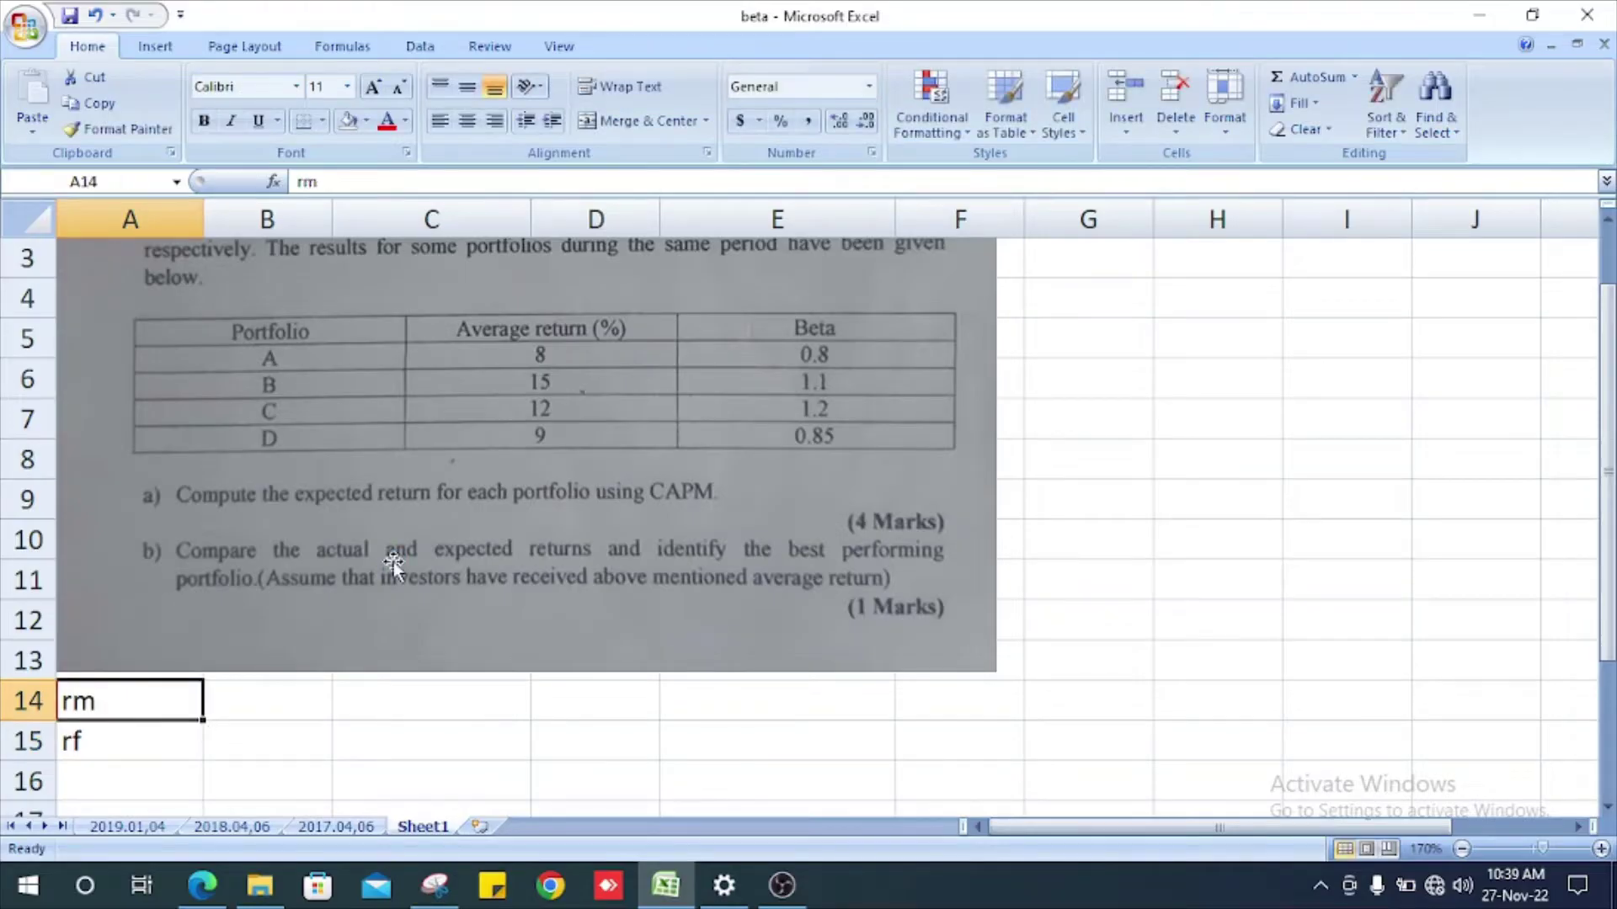
Step: Enter 10 for rm in B14 and 5 for rf in B15 as plain numbers
{"action": "scroll", "coordinate": [910, 699], "scroll_direction": "up", "scroll_amount": 1}
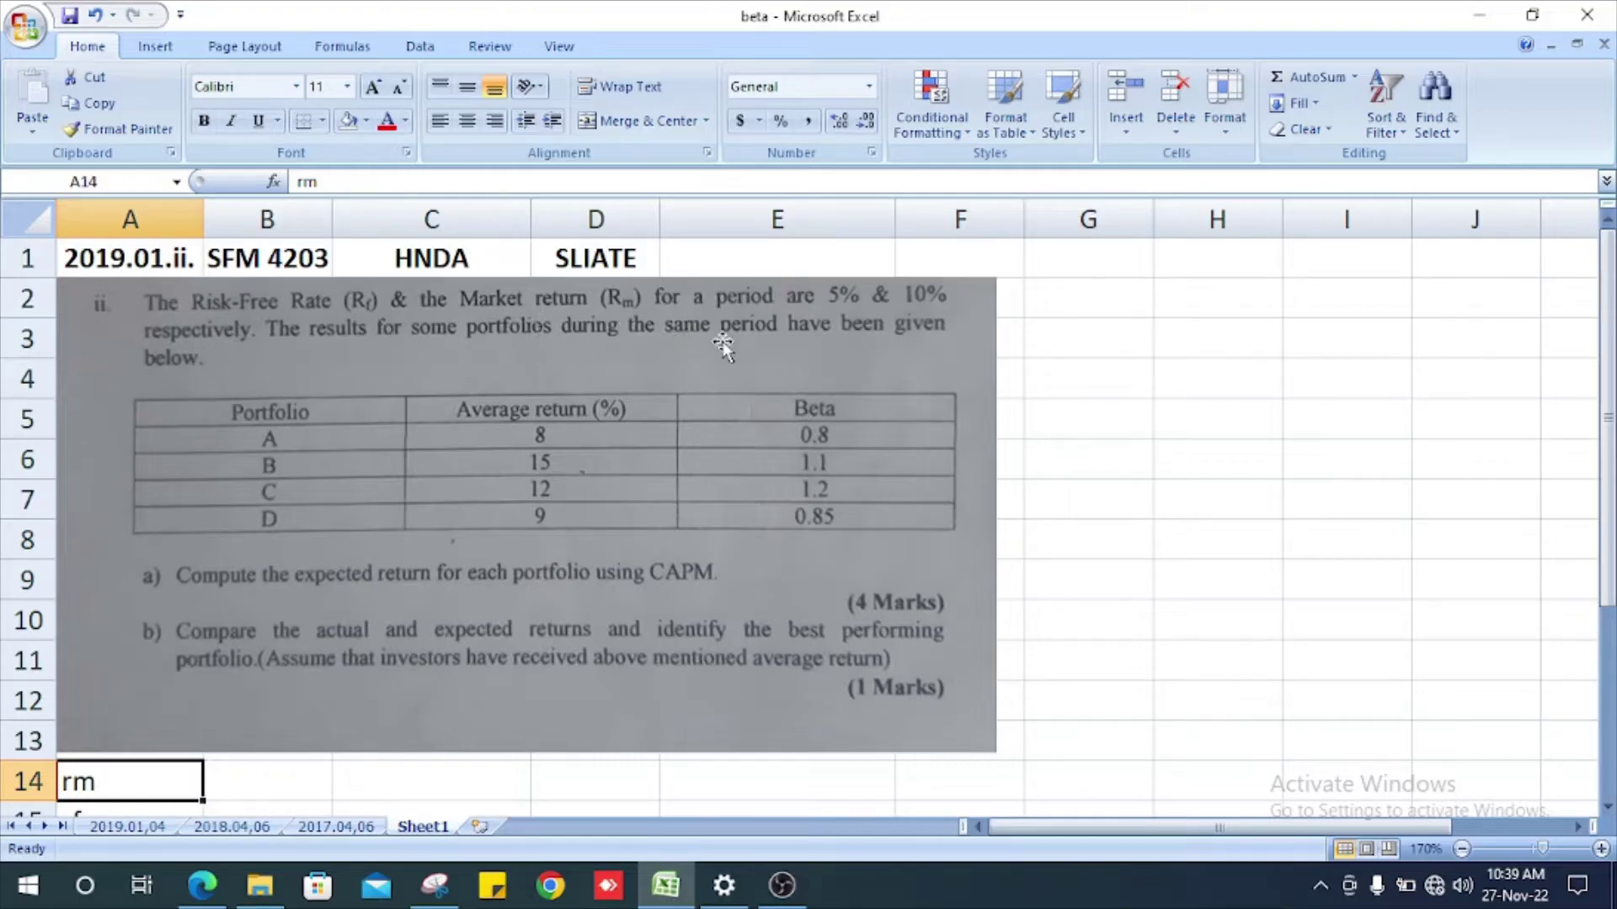
{"action": "scroll", "coordinate": [722, 350], "scroll_direction": "down", "scroll_amount": 1}
{"action": "scroll", "coordinate": [722, 350], "scroll_direction": "up", "scroll_amount": 1}
{"action": "scroll", "coordinate": [724, 510], "scroll_direction": "down", "scroll_amount": 2}
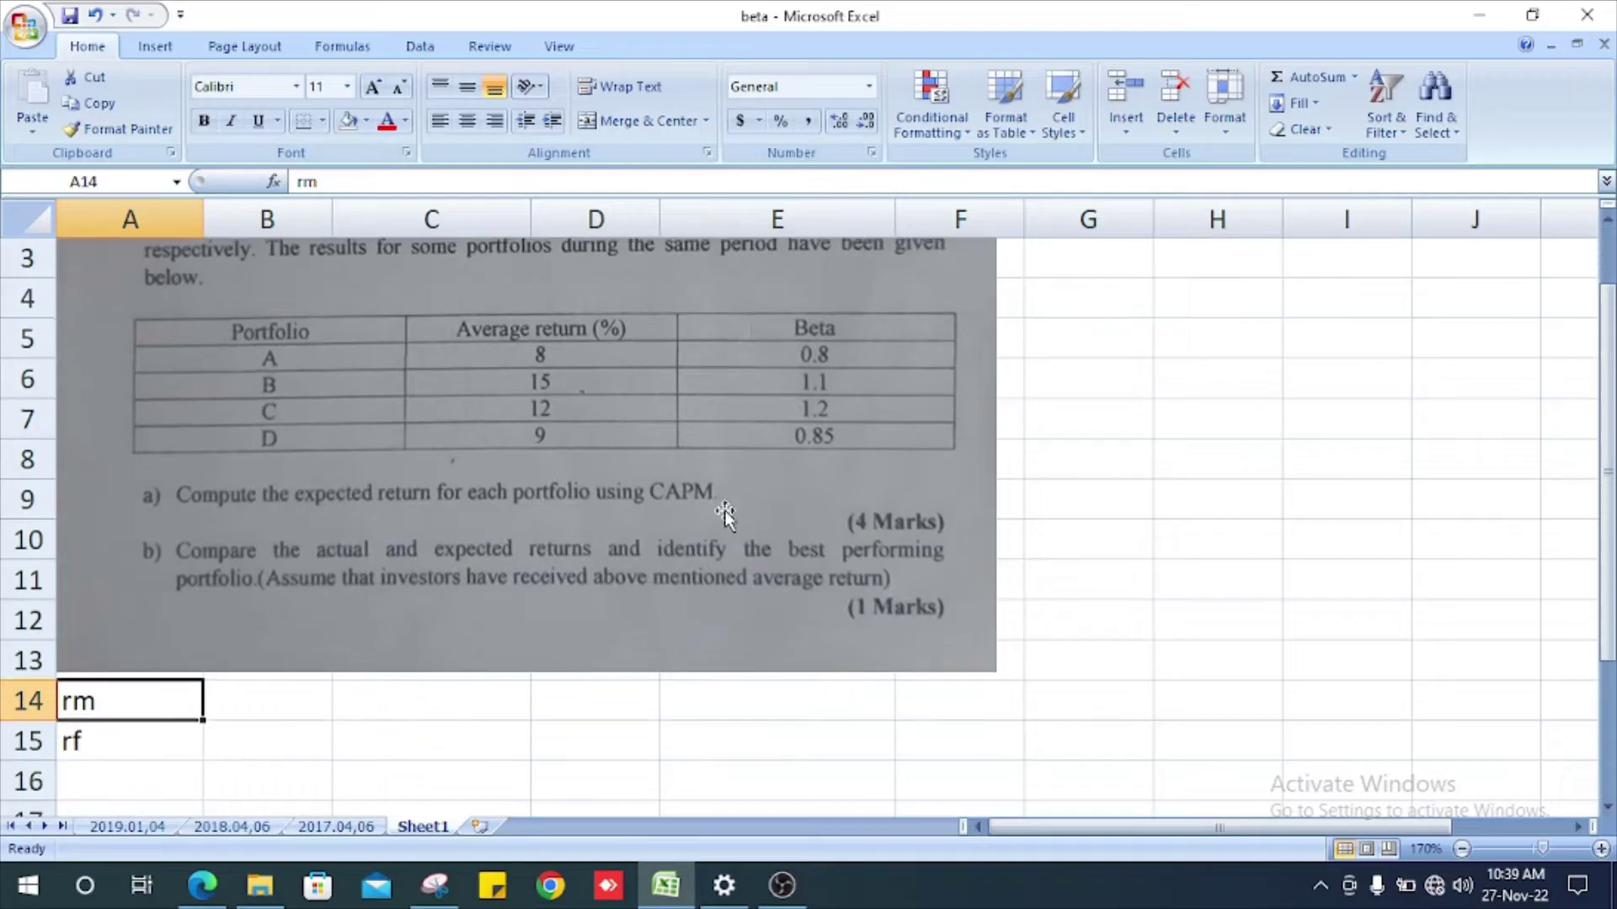
{"action": "key", "text": "Right"}
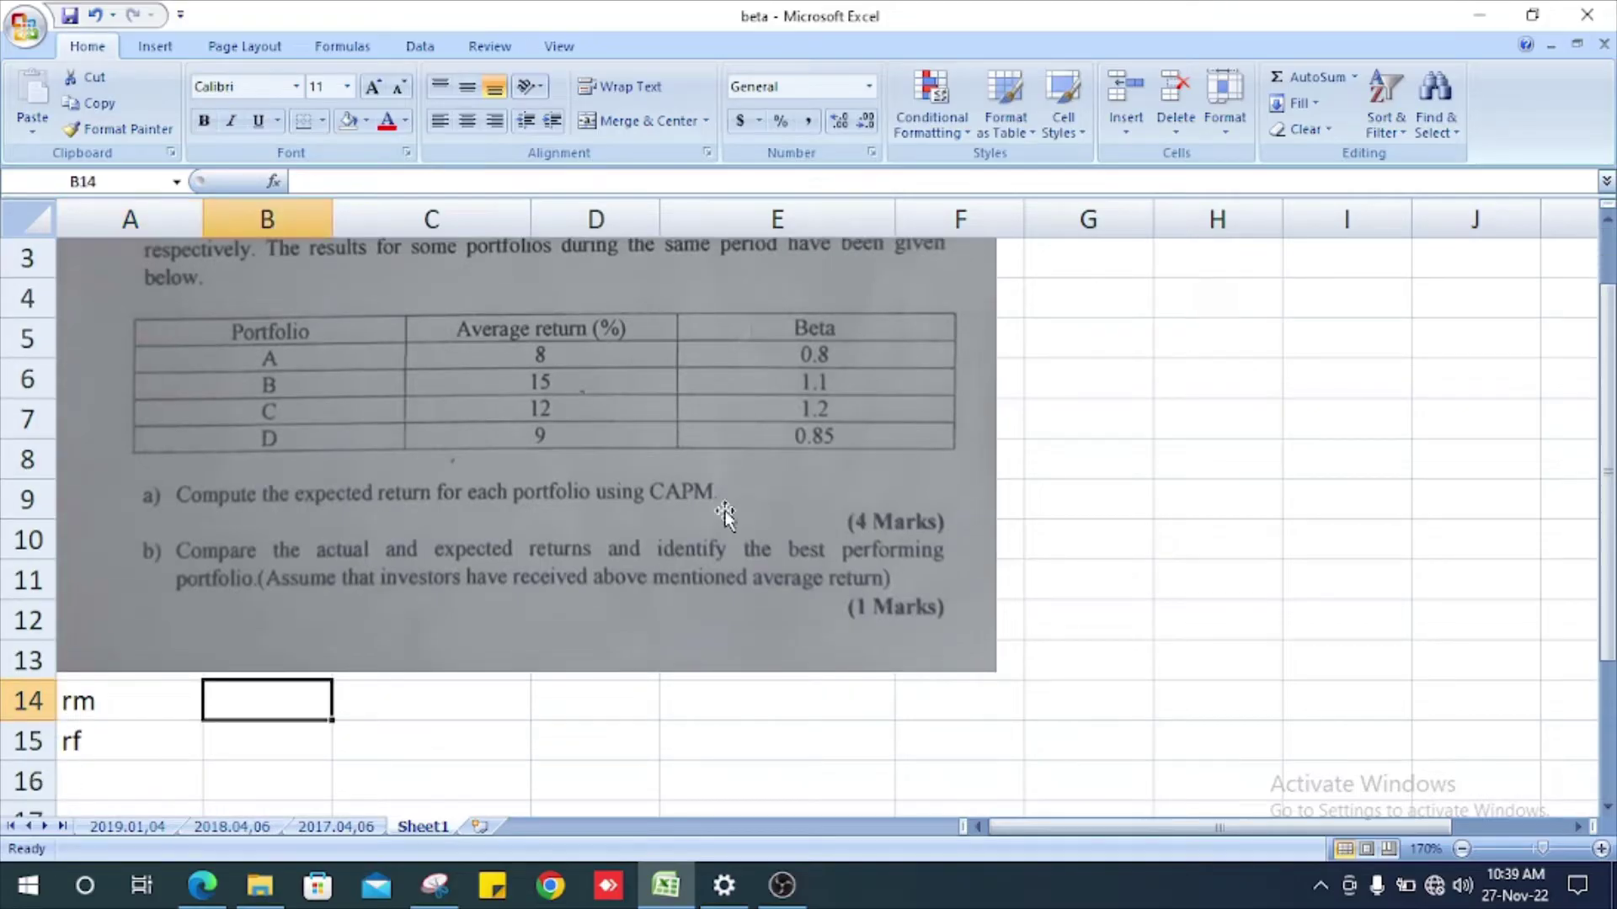
{"action": "type", "text": "10"}
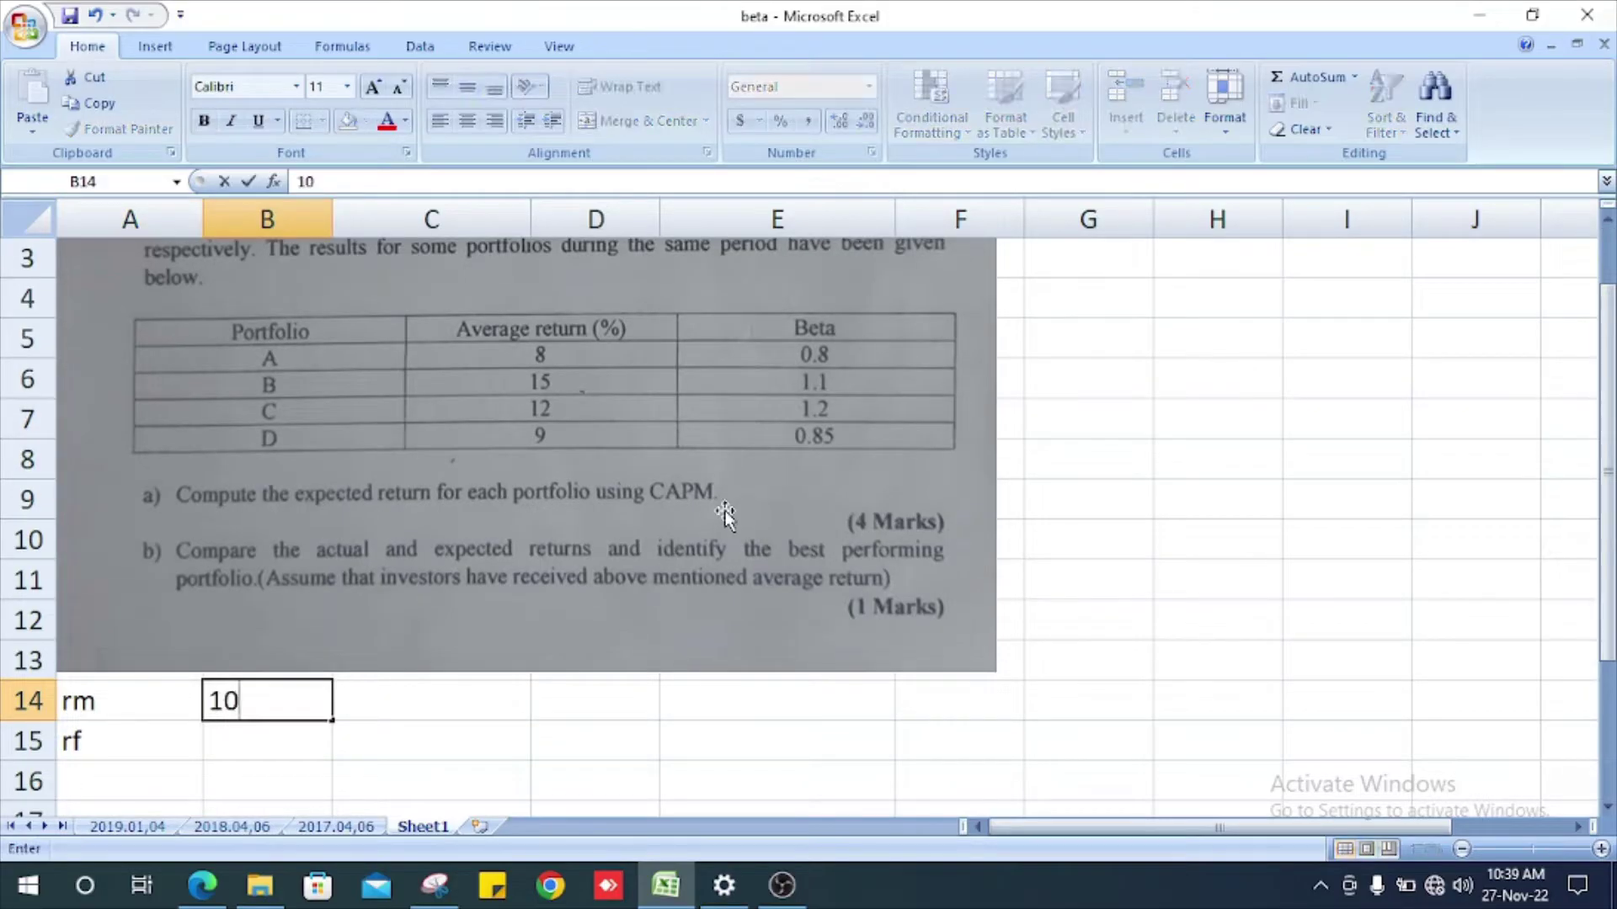
{"action": "key", "text": "Return"}
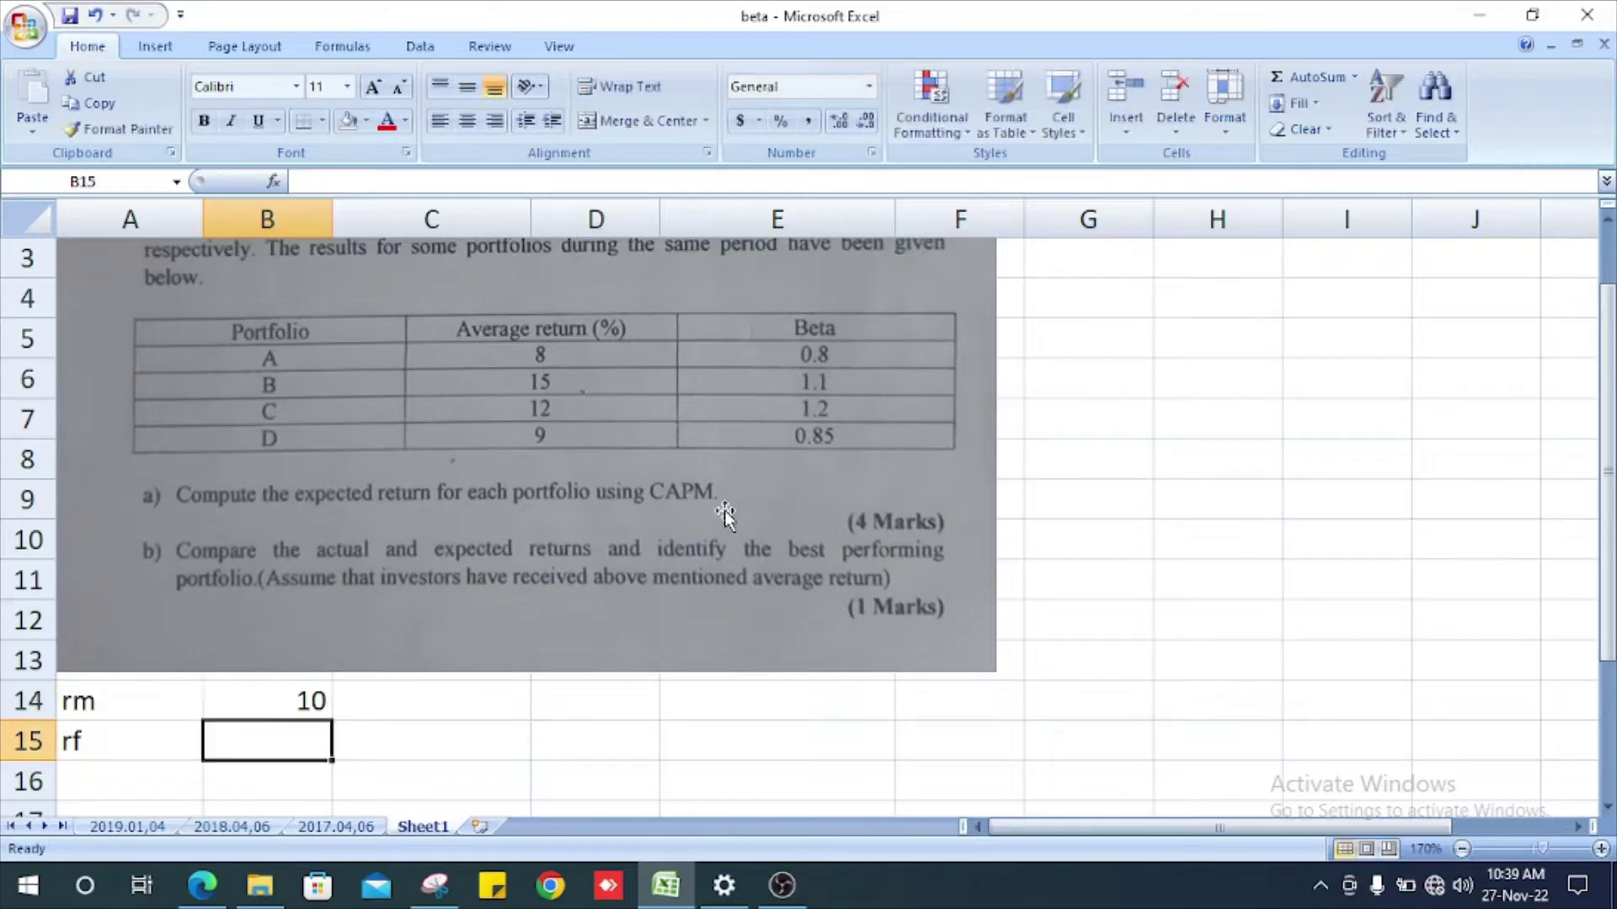
{"action": "type", "text": "5"}
{"action": "key", "text": "Up"}
{"action": "key", "text": "Right"}
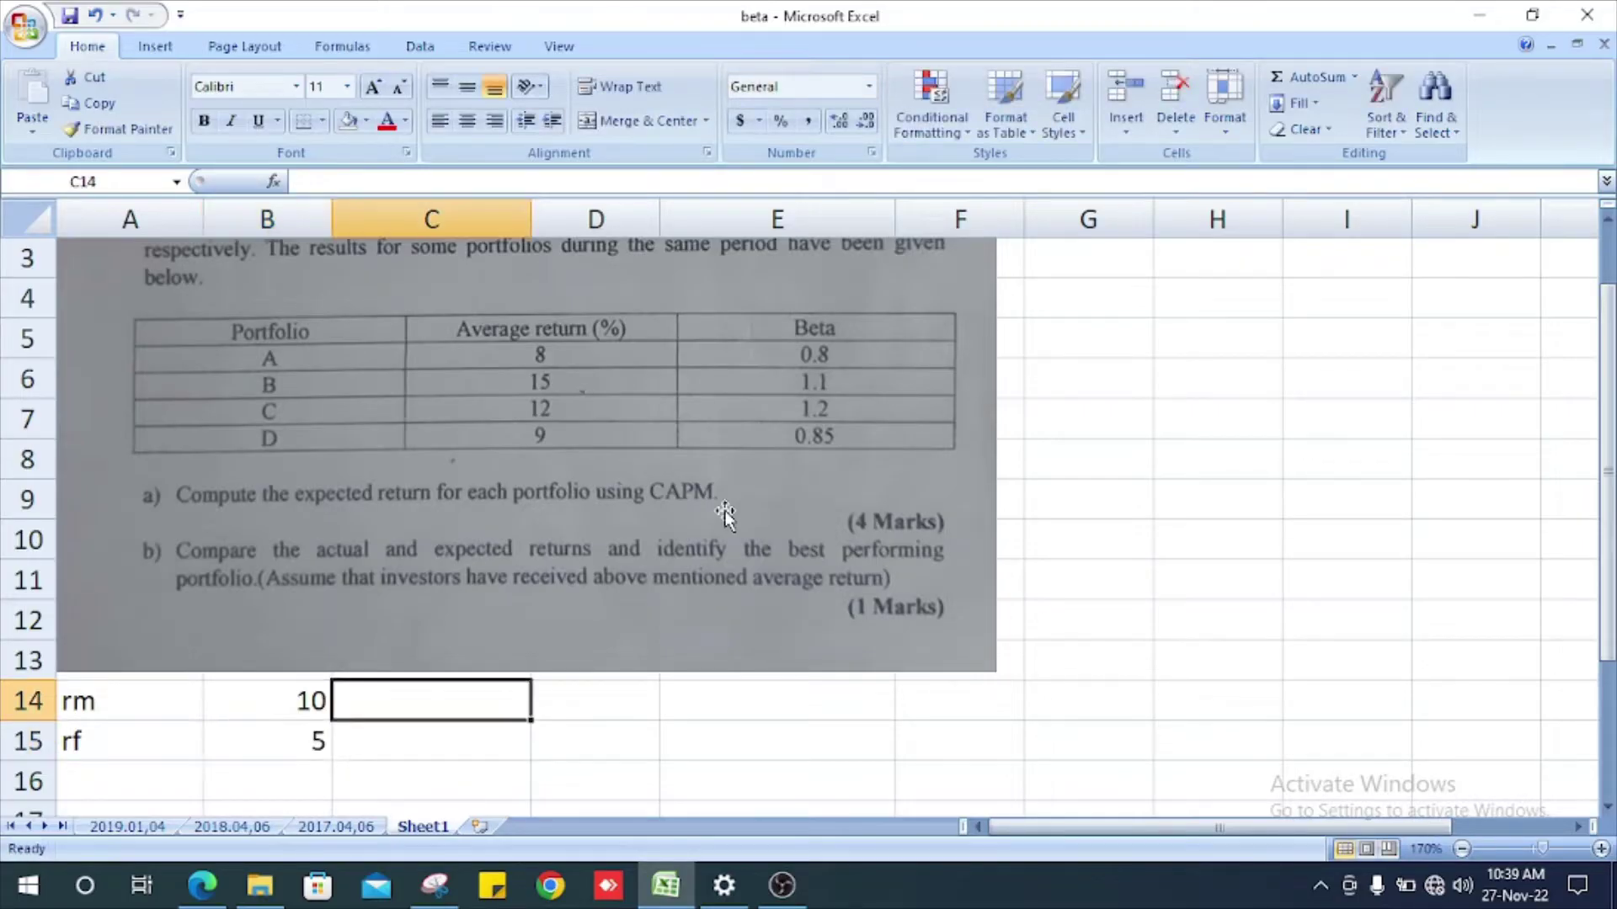
Step: Re-enter the rates as percentages, with 10% in B14 and 5% in B15
{"action": "key", "text": "Left"}
{"action": "type", "text": "1"}
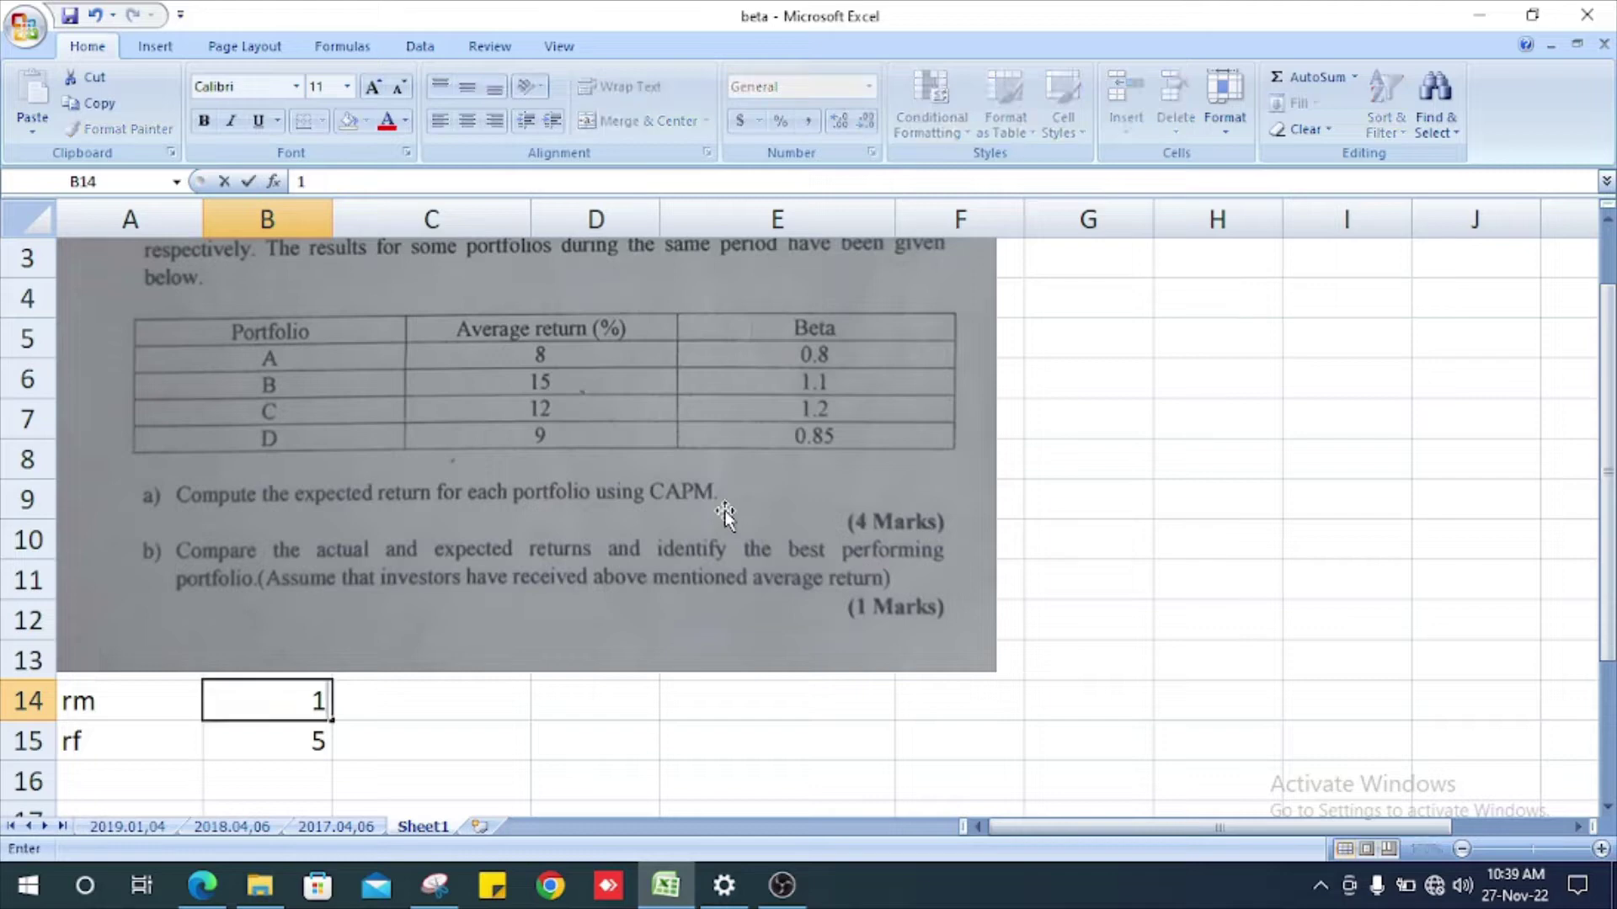
{"action": "type", "text": "0%"}
{"action": "key", "text": "Return"}
{"action": "type", "text": "5%"}
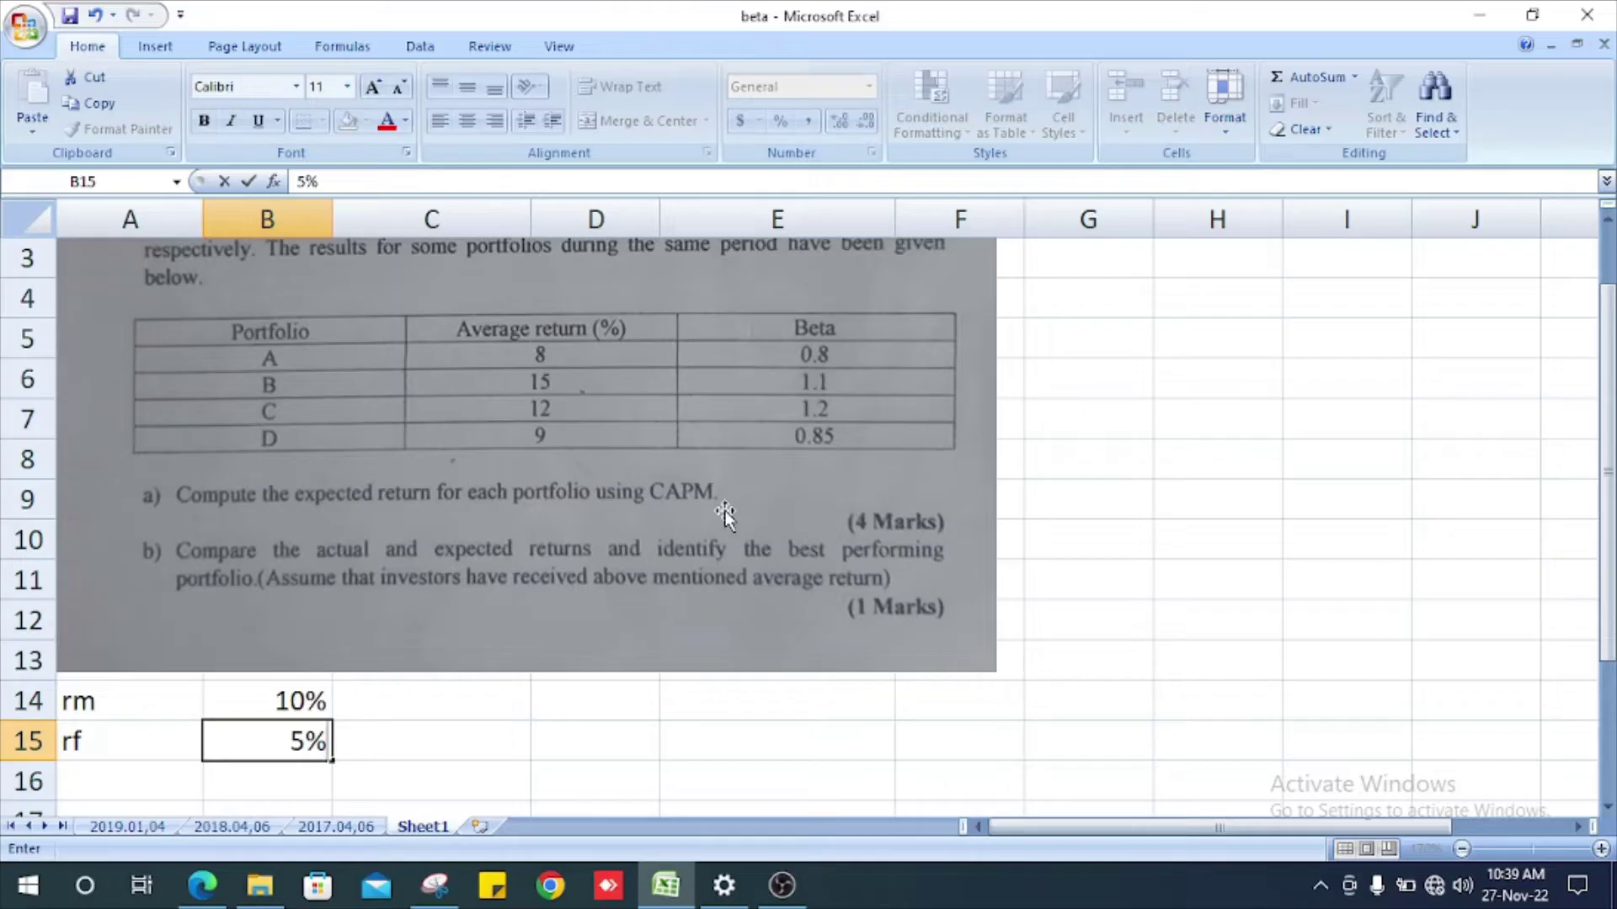
{"action": "key", "text": "Return"}
Step: Add the table headings portfolio, average return and beta in cells B16 to D16
{"action": "scroll", "coordinate": [961, 603], "scroll_direction": "up", "scroll_amount": 1}
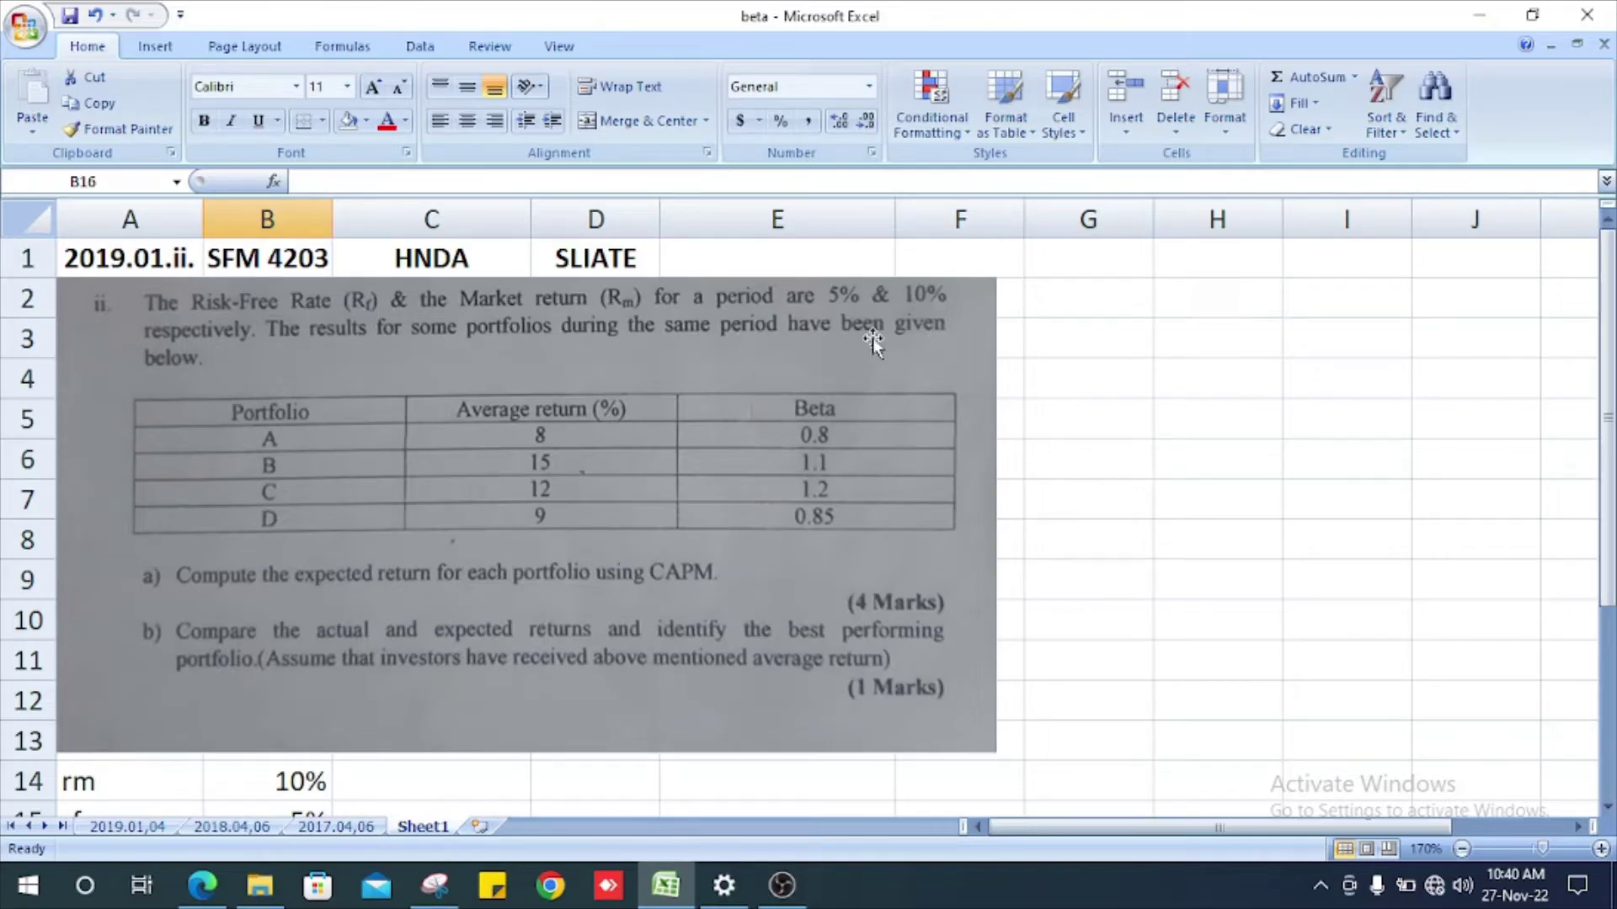
{"action": "scroll", "coordinate": [205, 358], "scroll_direction": "down", "scroll_amount": 1}
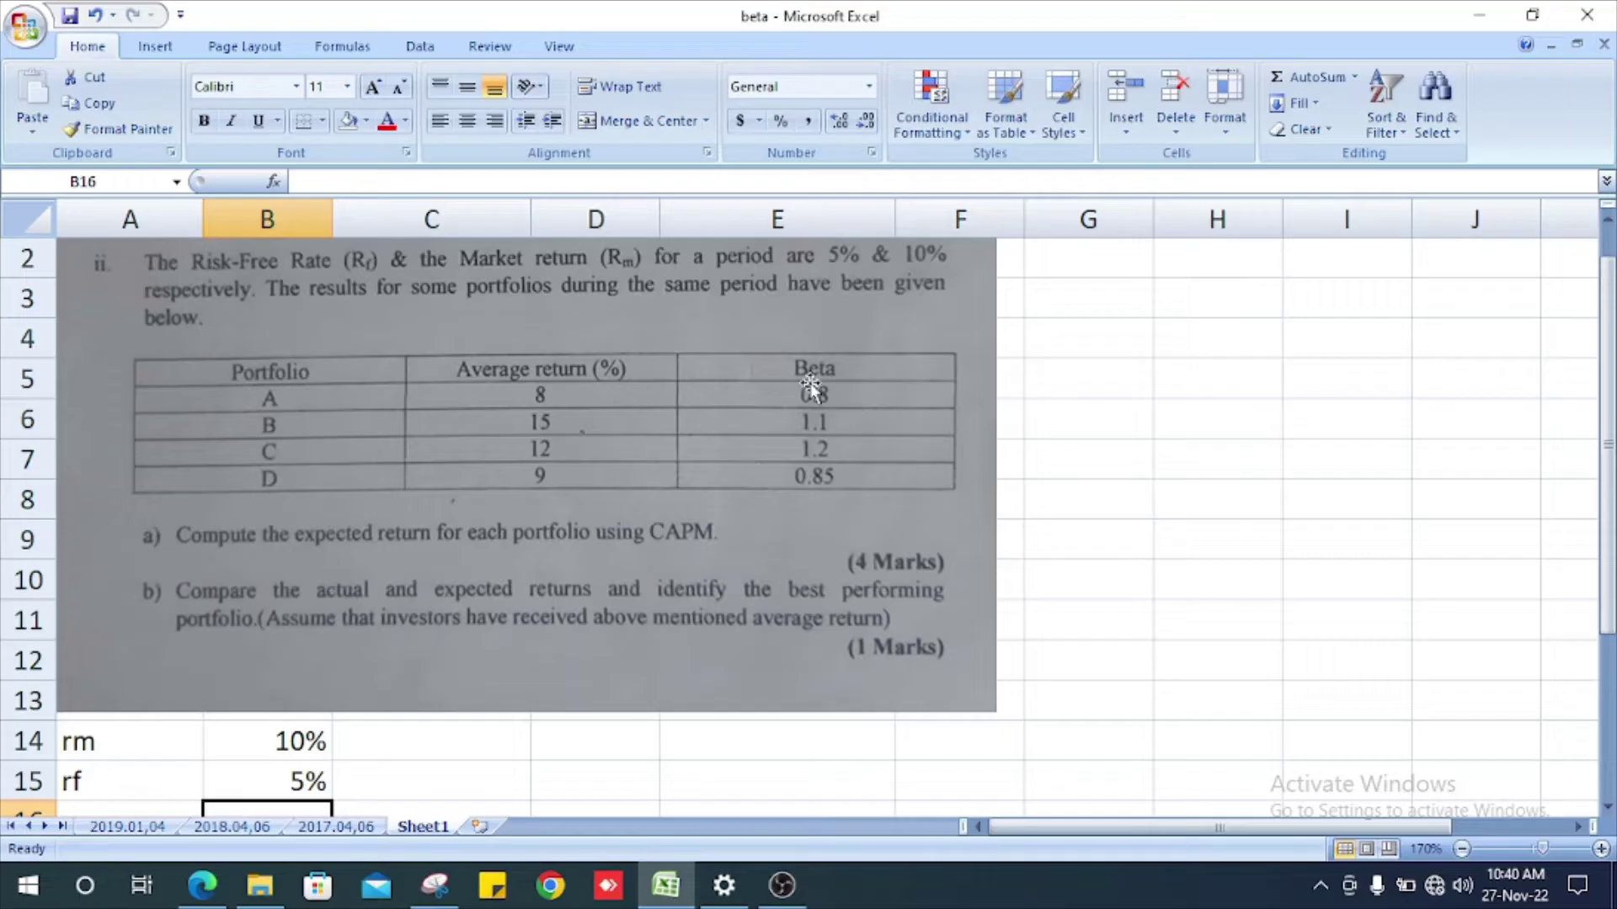
{"action": "scroll", "coordinate": [920, 391], "scroll_direction": "down", "scroll_amount": 1}
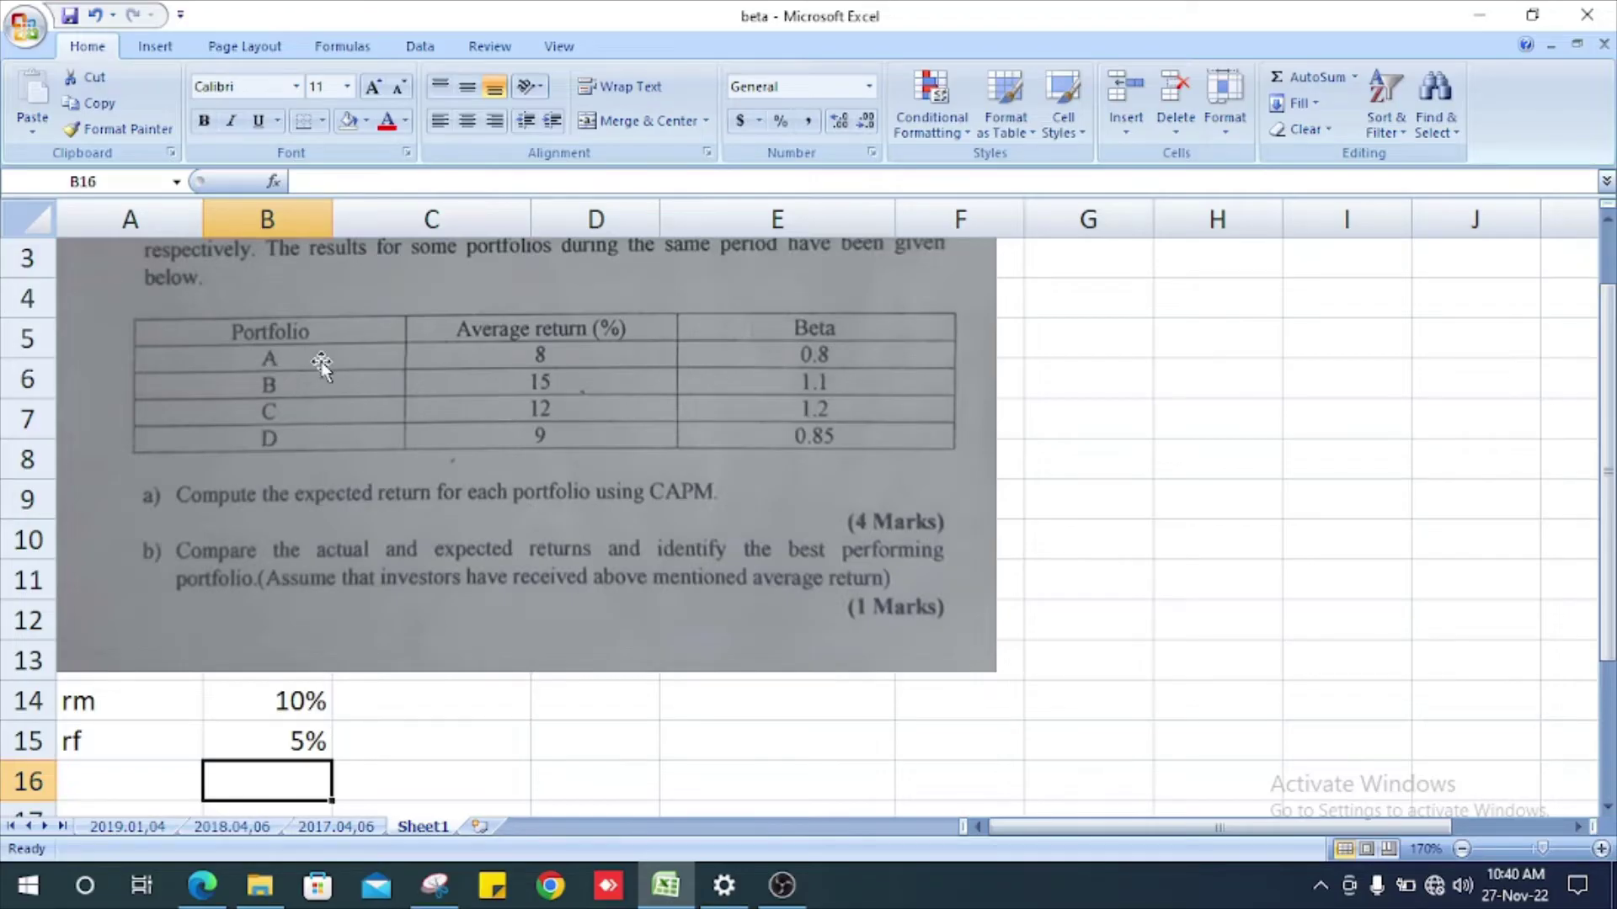
{"action": "scroll", "coordinate": [321, 361], "scroll_direction": "down", "scroll_amount": 1}
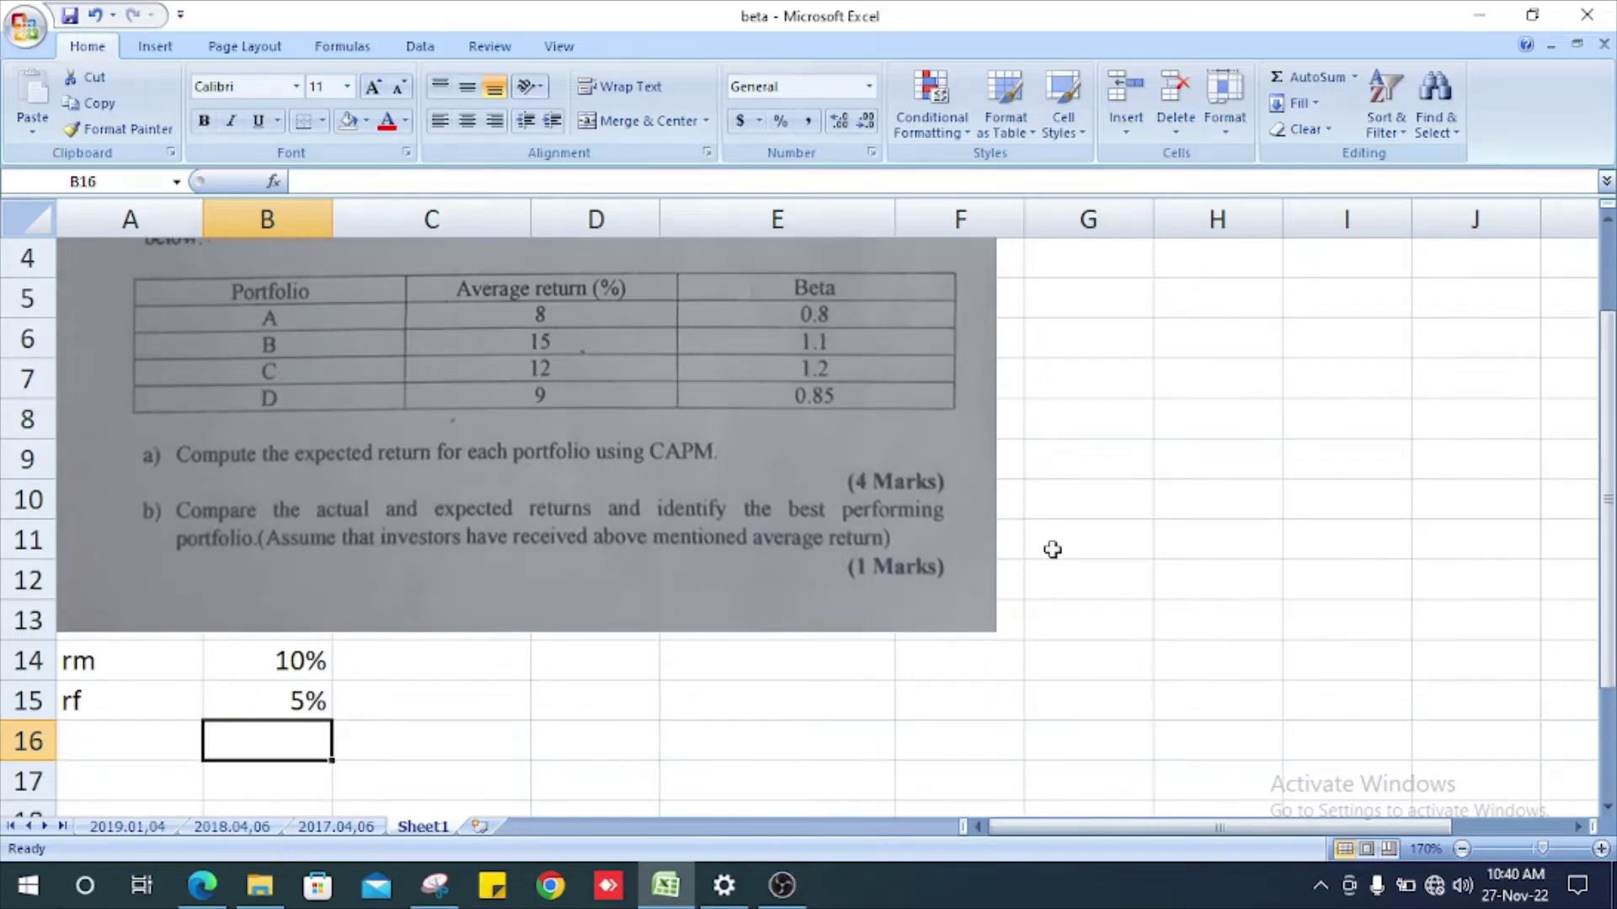
{"action": "type", "text": "port"}
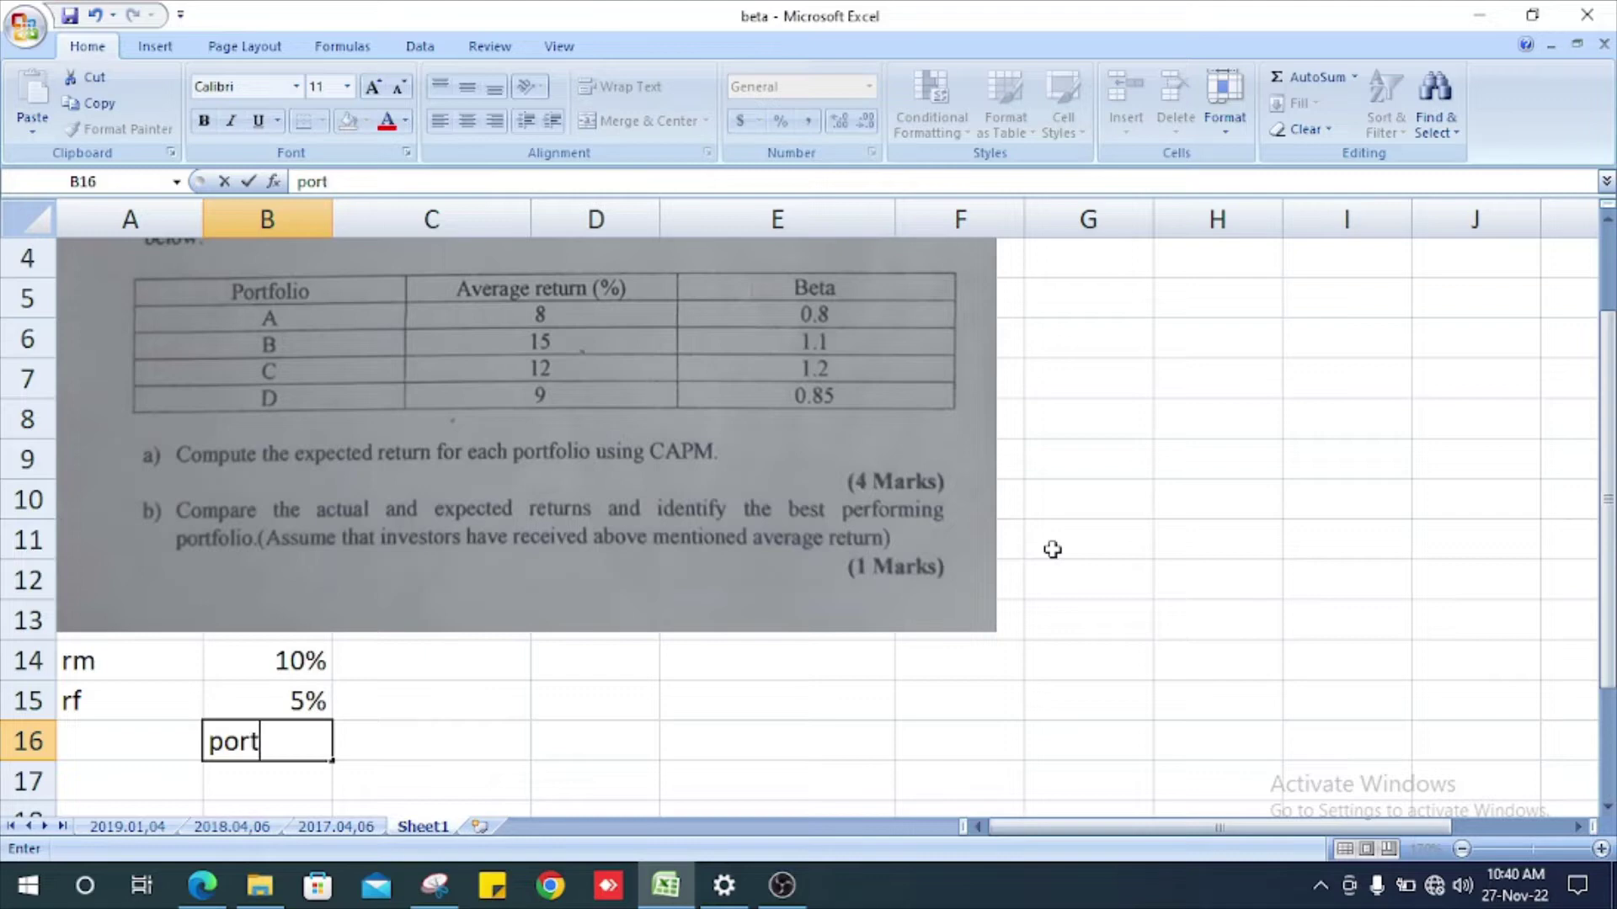
{"action": "type", "text": "folio"}
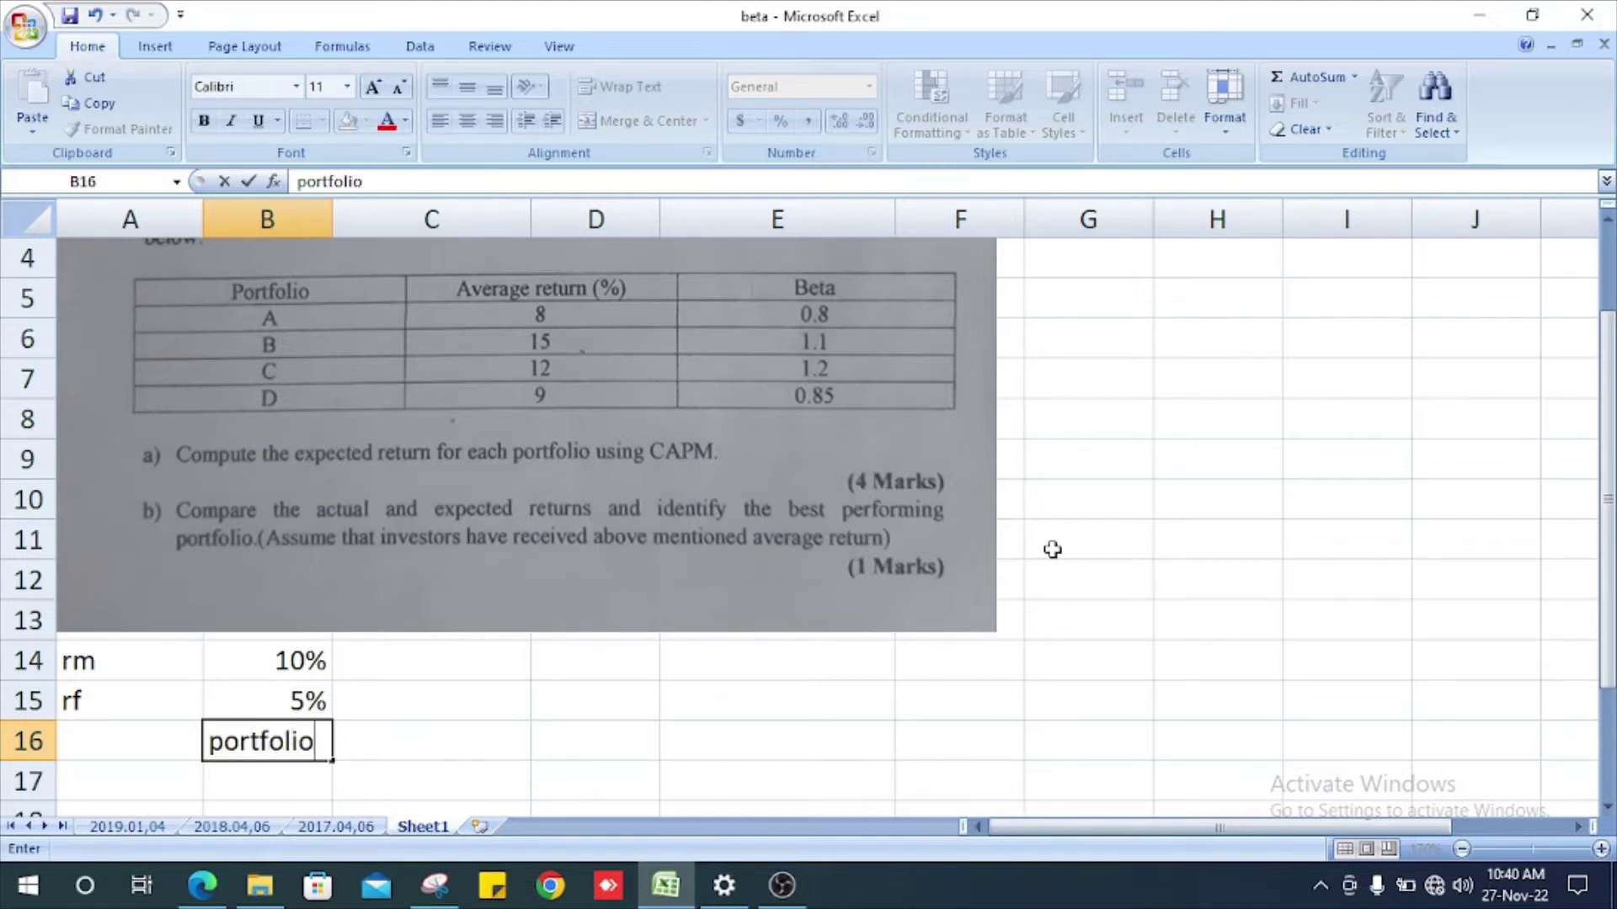
{"action": "key", "text": "Tab"}
{"action": "type", "text": "av"}
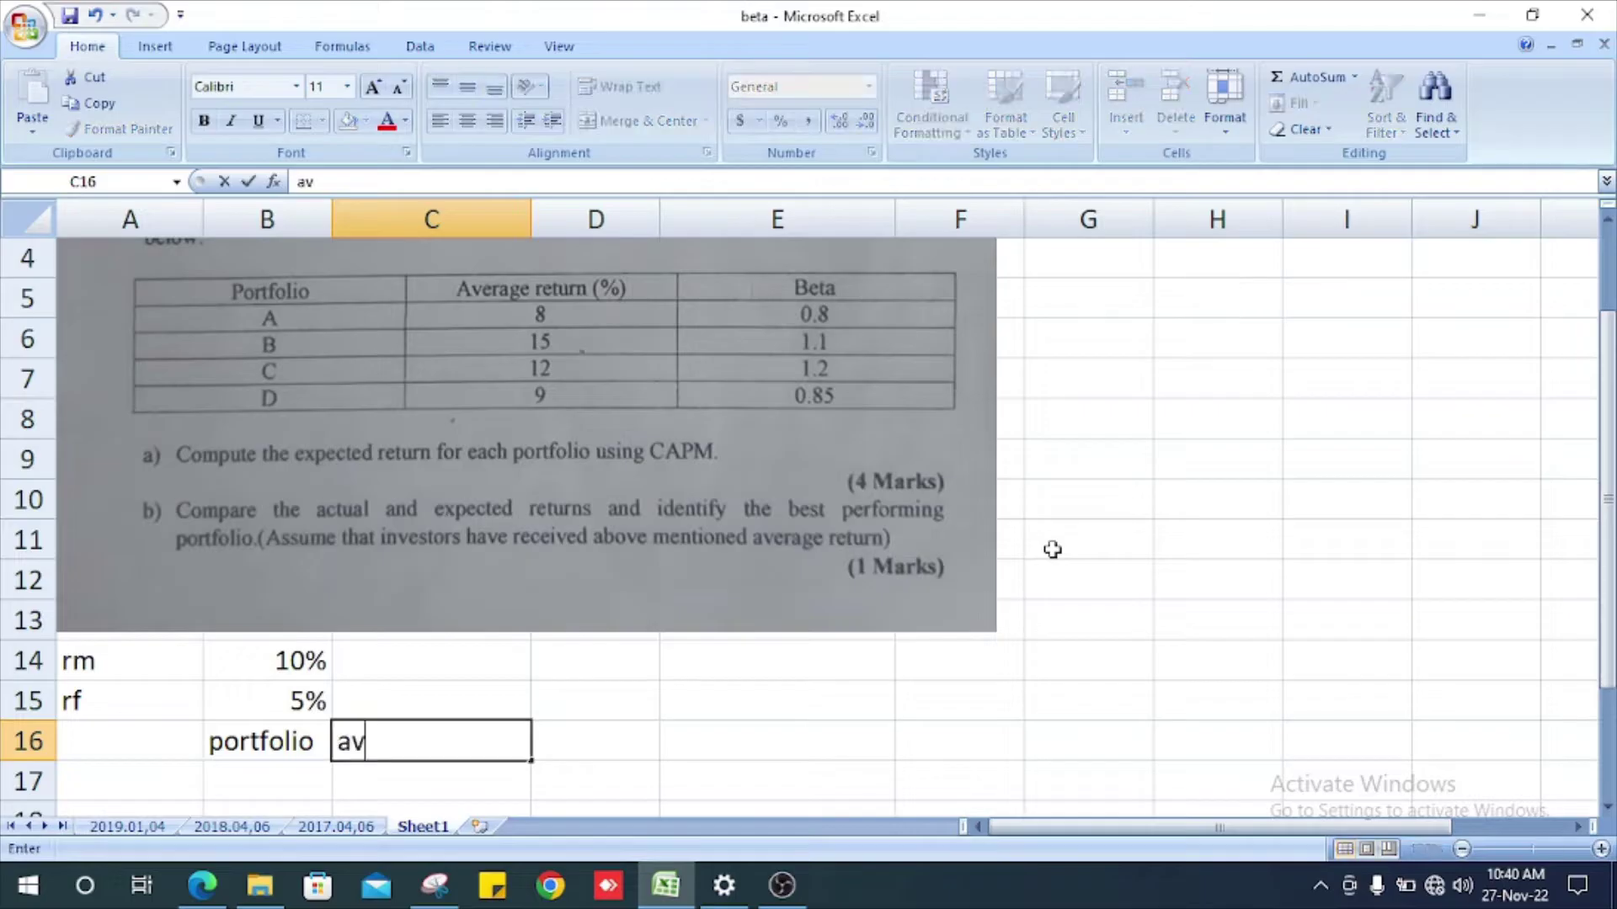
{"action": "type", "text": "erage return"}
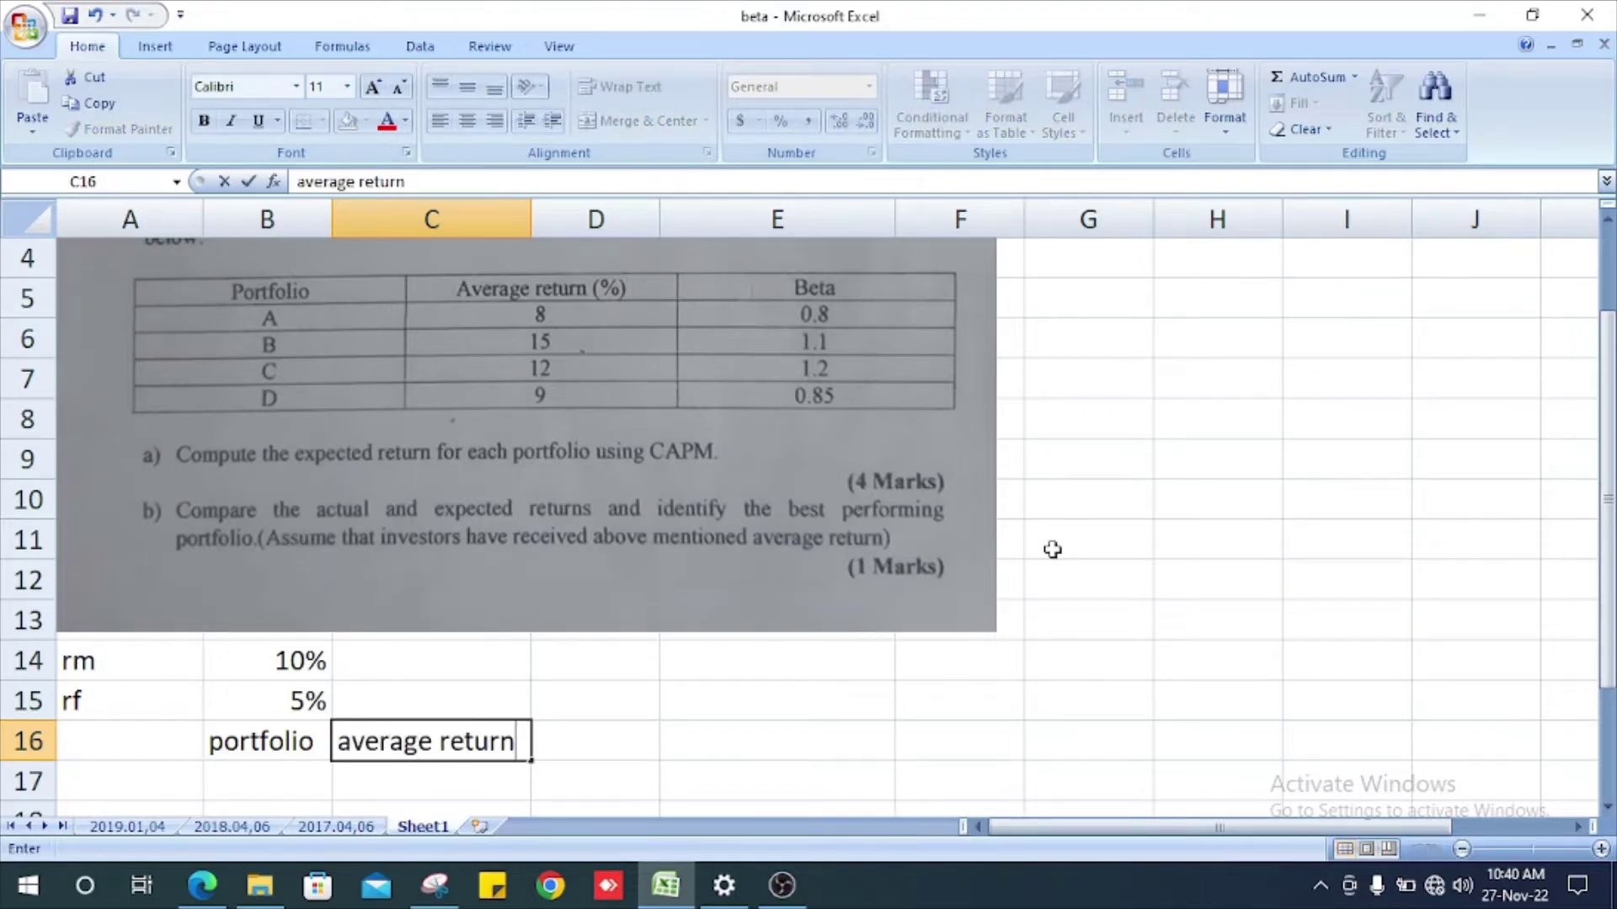
{"action": "key", "text": "Tab"}
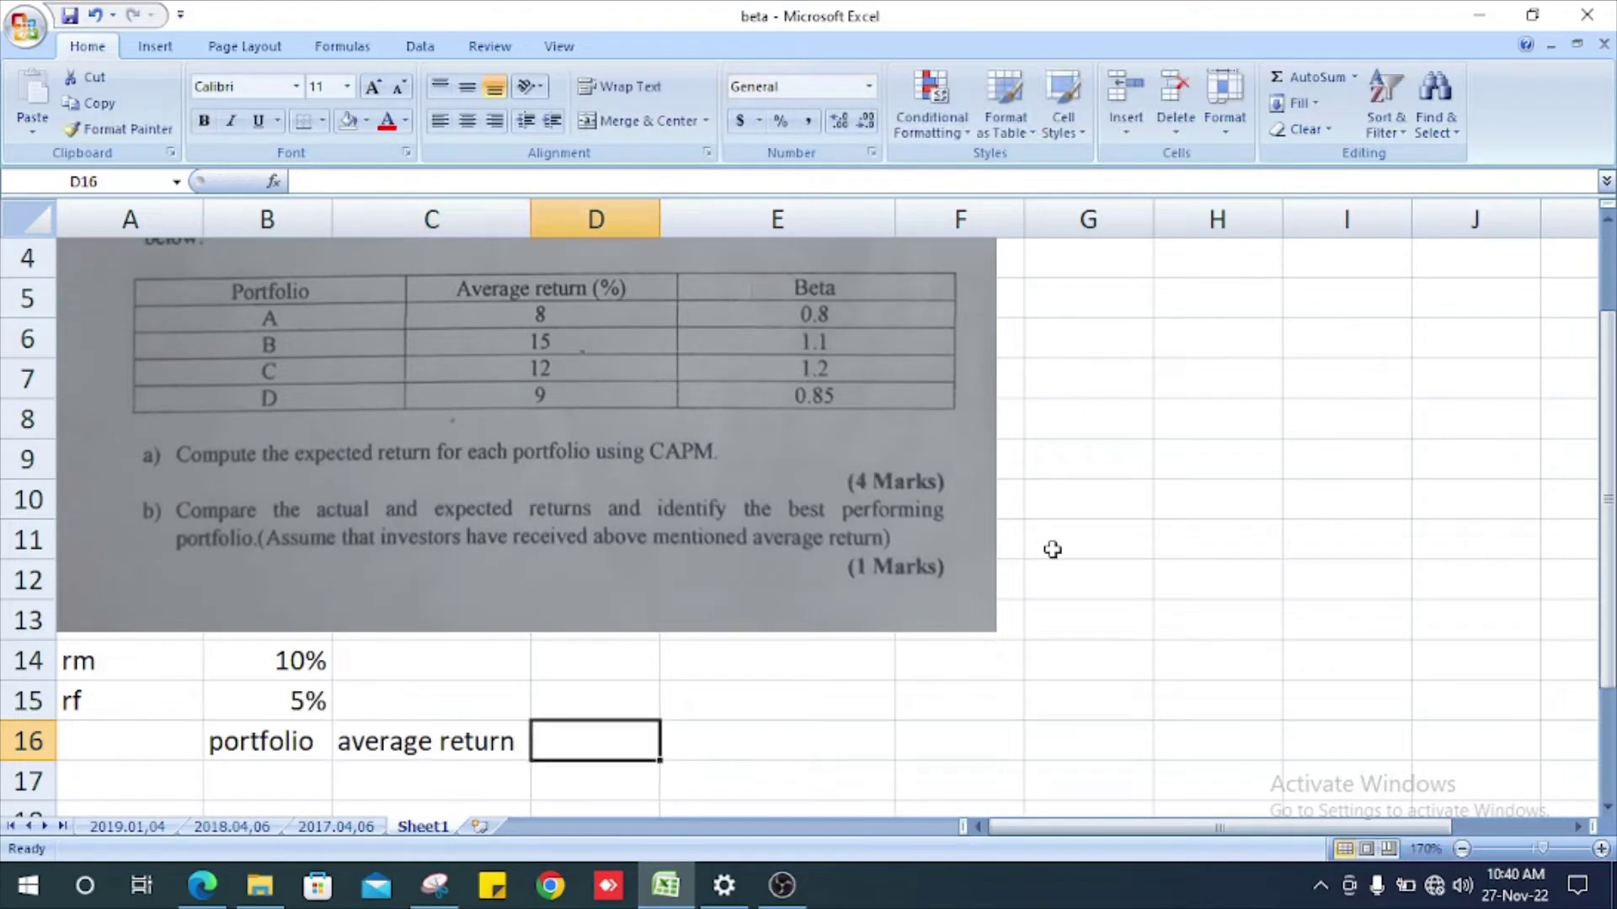
{"action": "type", "text": "beta"}
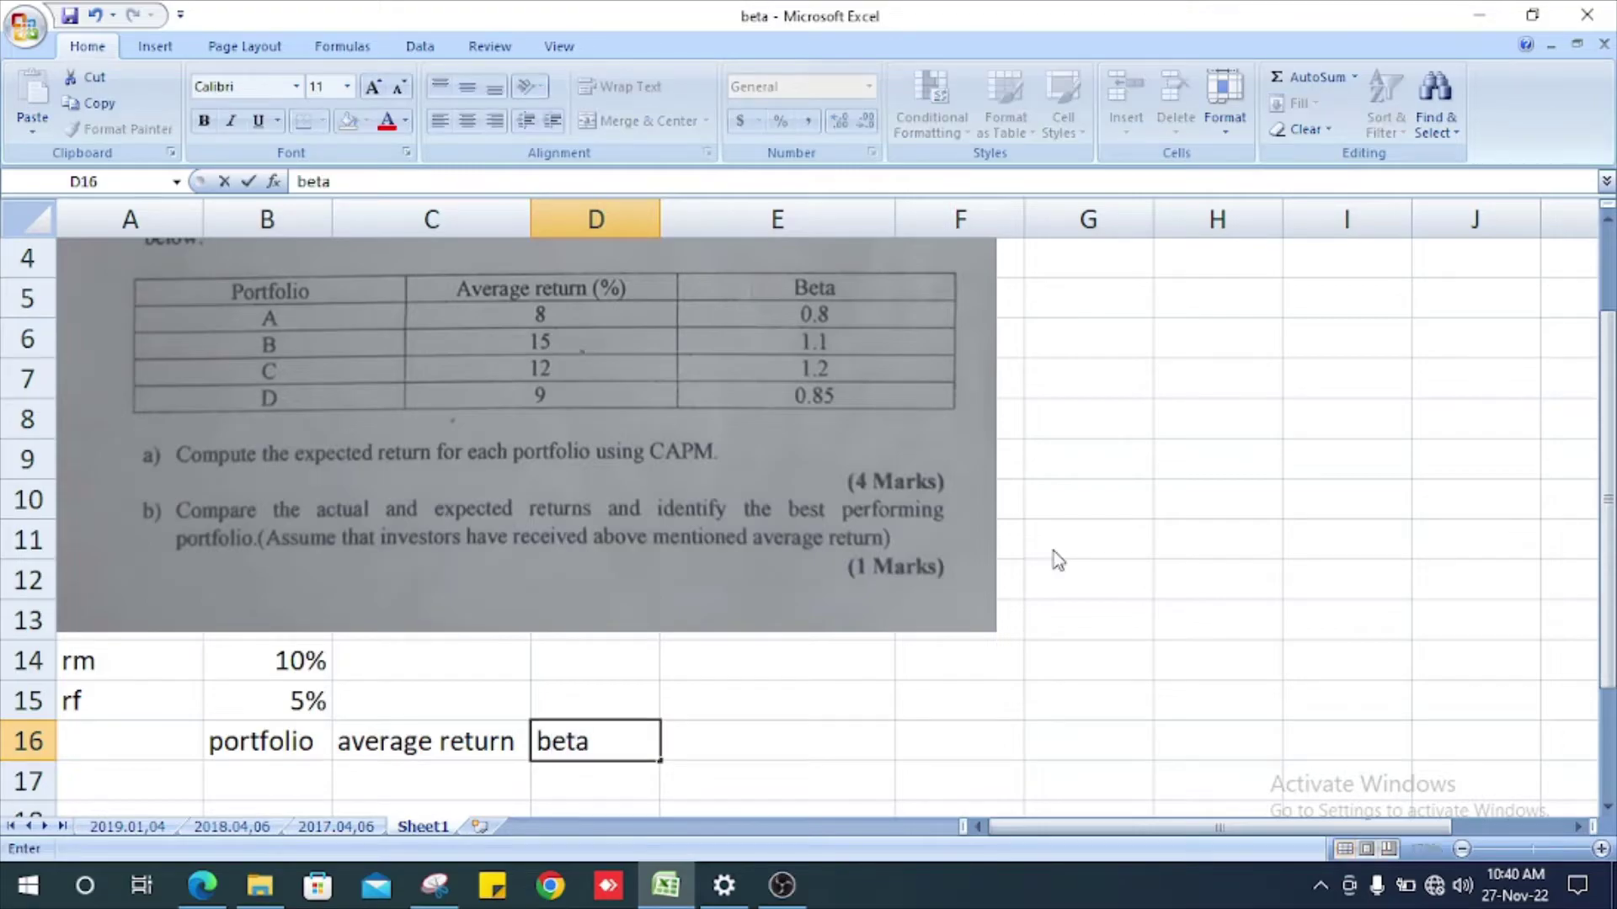
{"action": "key", "text": "Return"}
Step: List the portfolios A, B, C and D in cells B17 to B20 under the portfolio heading
{"action": "key", "text": "Left"}
{"action": "key", "text": "Left"}
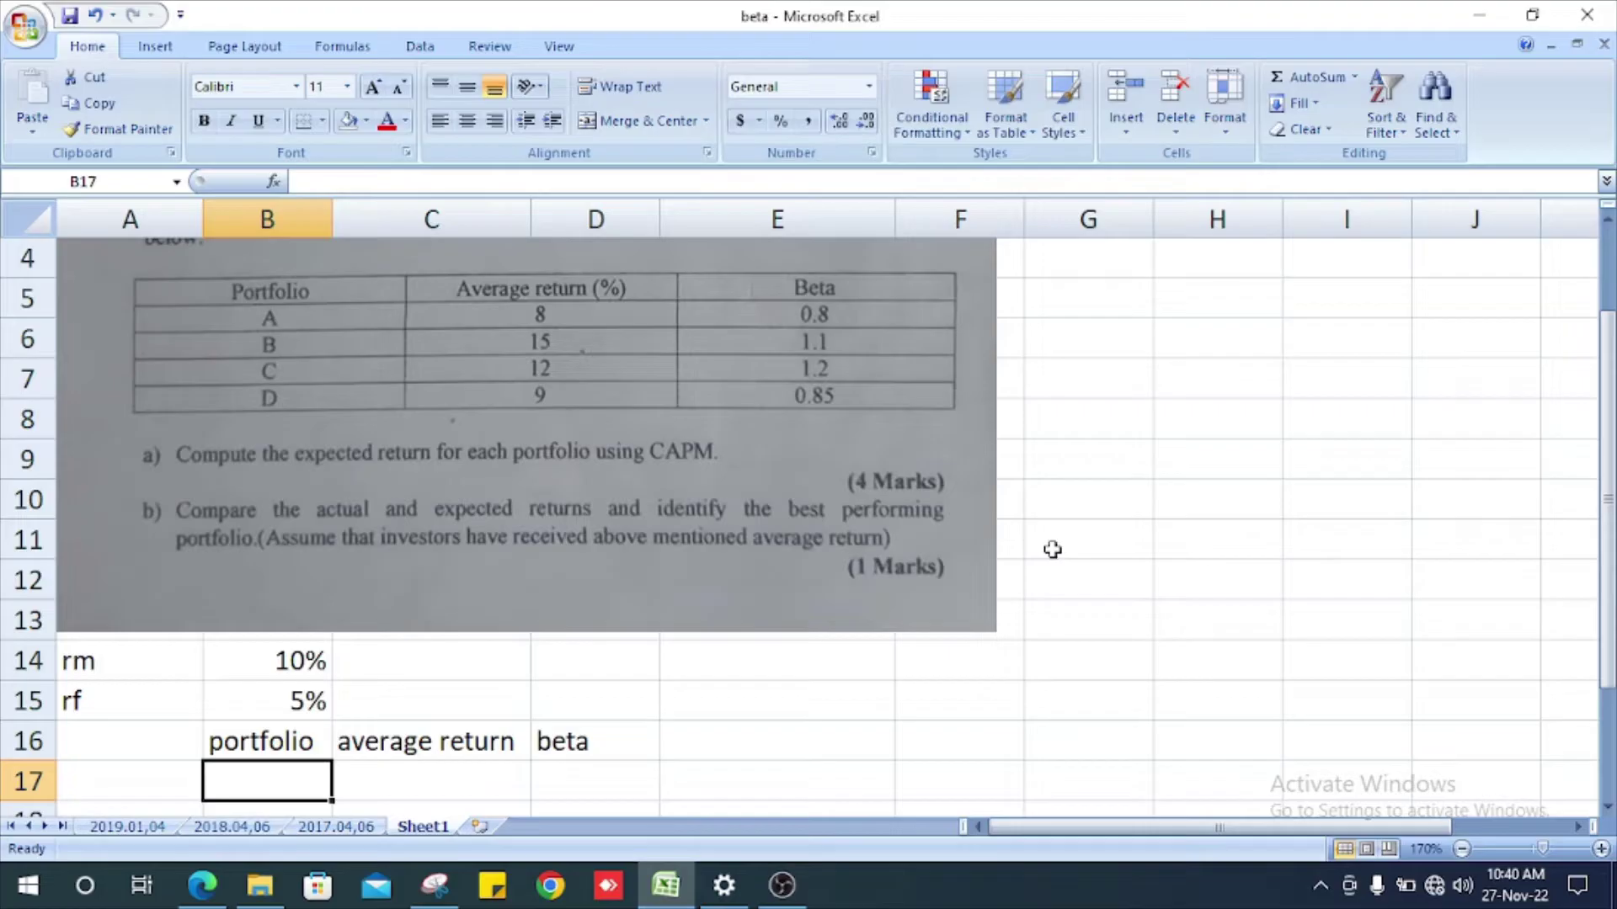
{"action": "type", "text": "A"}
{"action": "key", "text": "Return"}
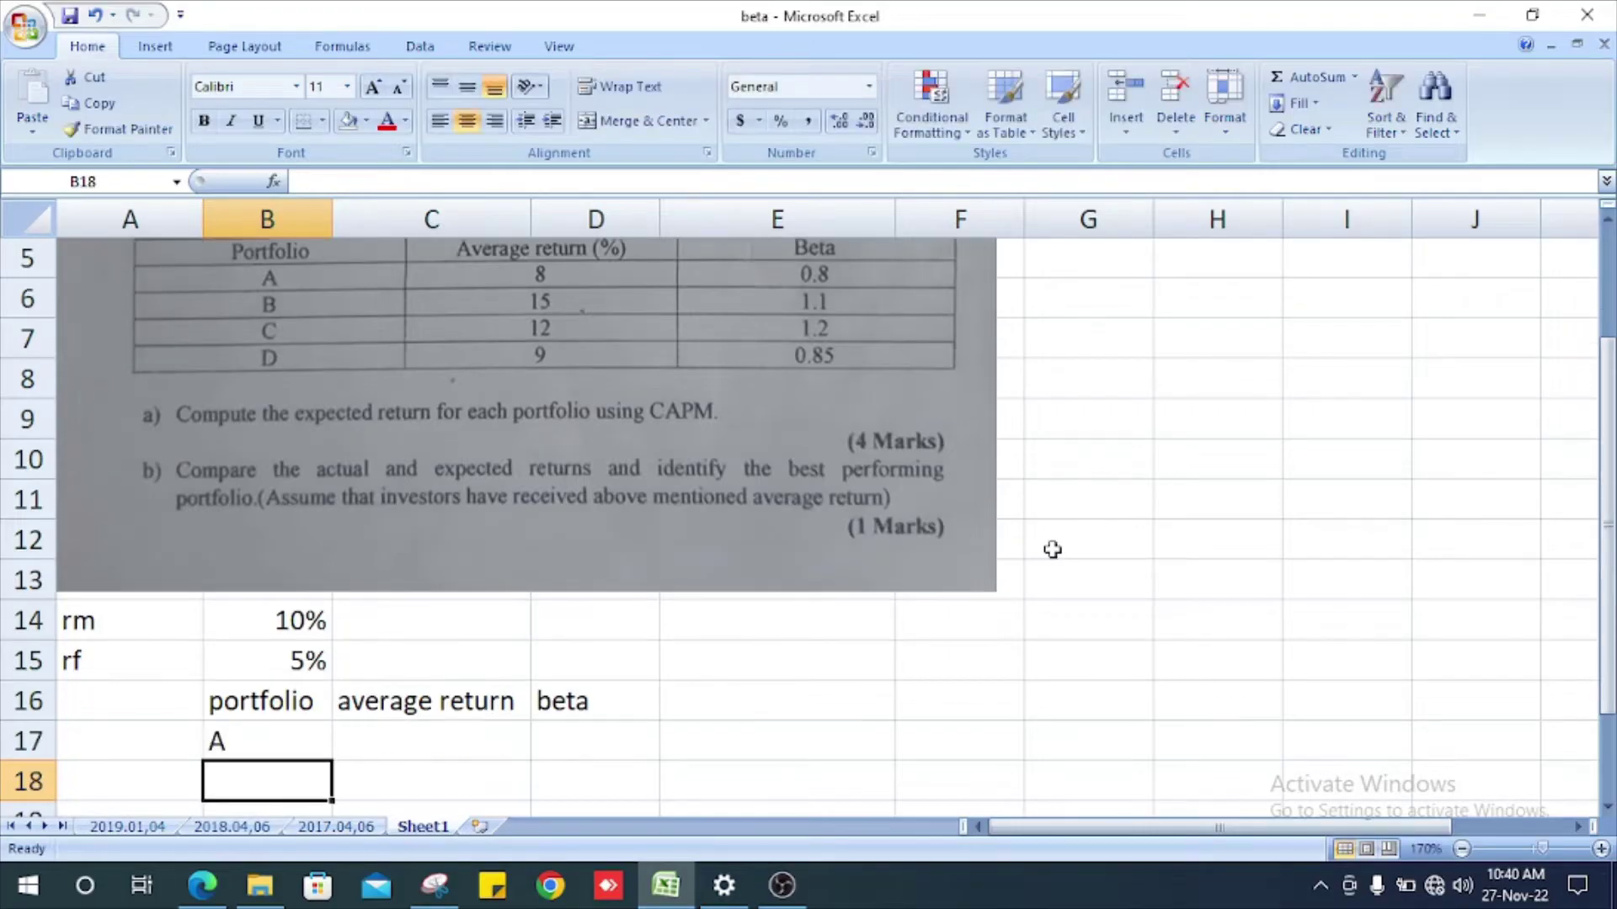
{"action": "type", "text": "B"}
{"action": "key", "text": "Return"}
{"action": "type", "text": "C"}
{"action": "key", "text": "Return"}
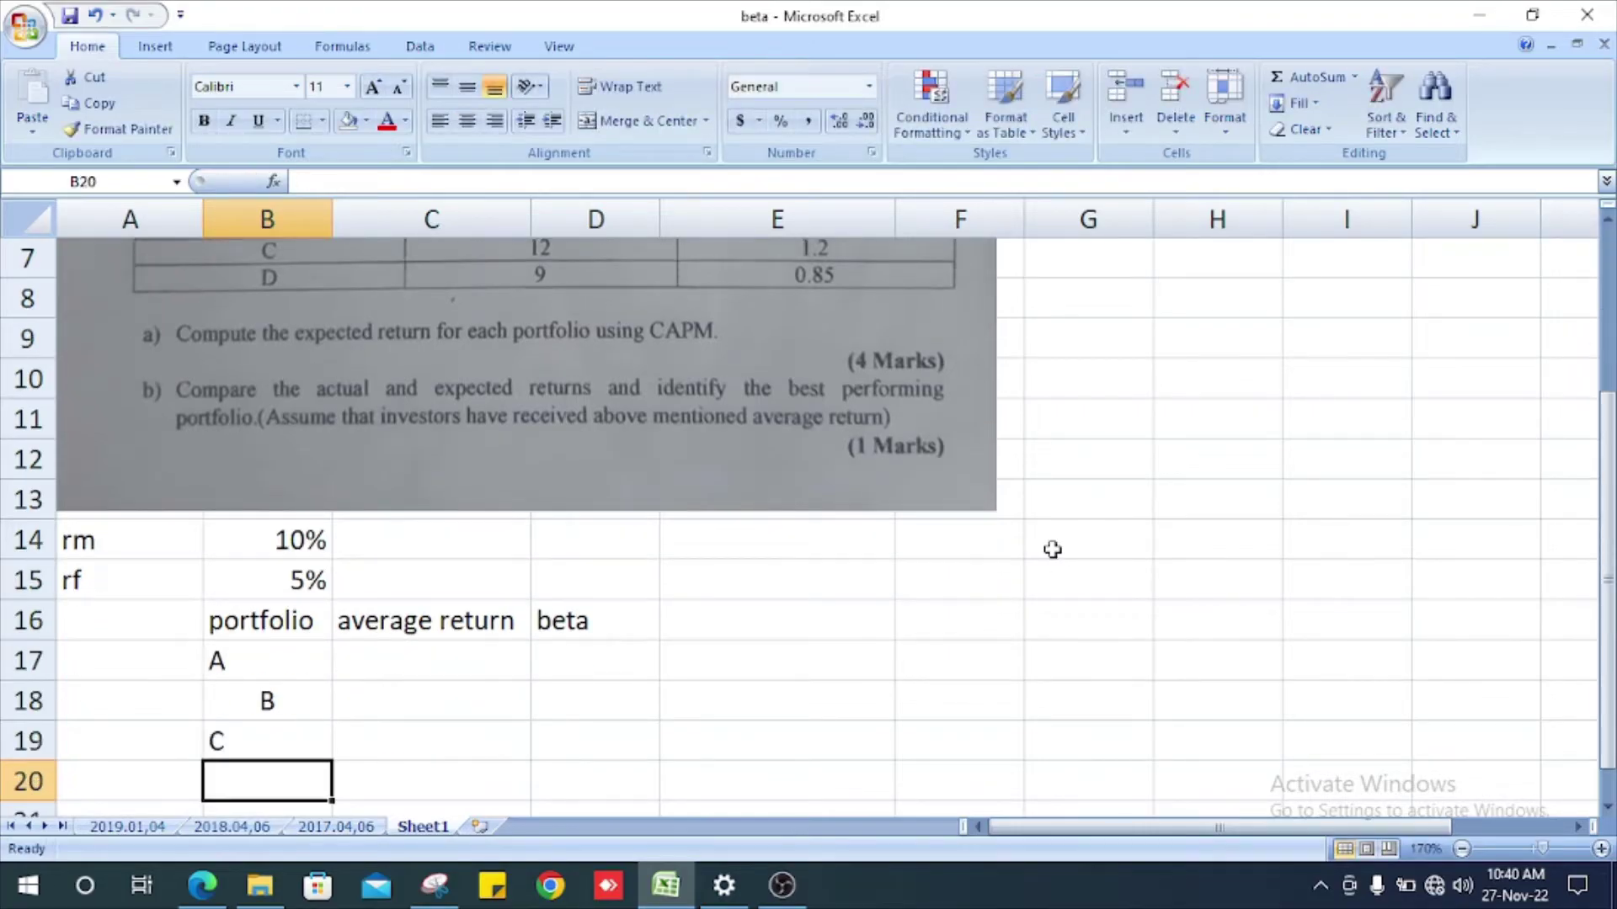
{"action": "type", "text": "D"}
Step: Left-align the portfolio letters in cells B17 to B20
{"action": "key", "text": "Up"}
{"action": "key", "text": "Up"}
{"action": "key", "text": "Up"}
{"action": "key", "text": "shift+Down"}
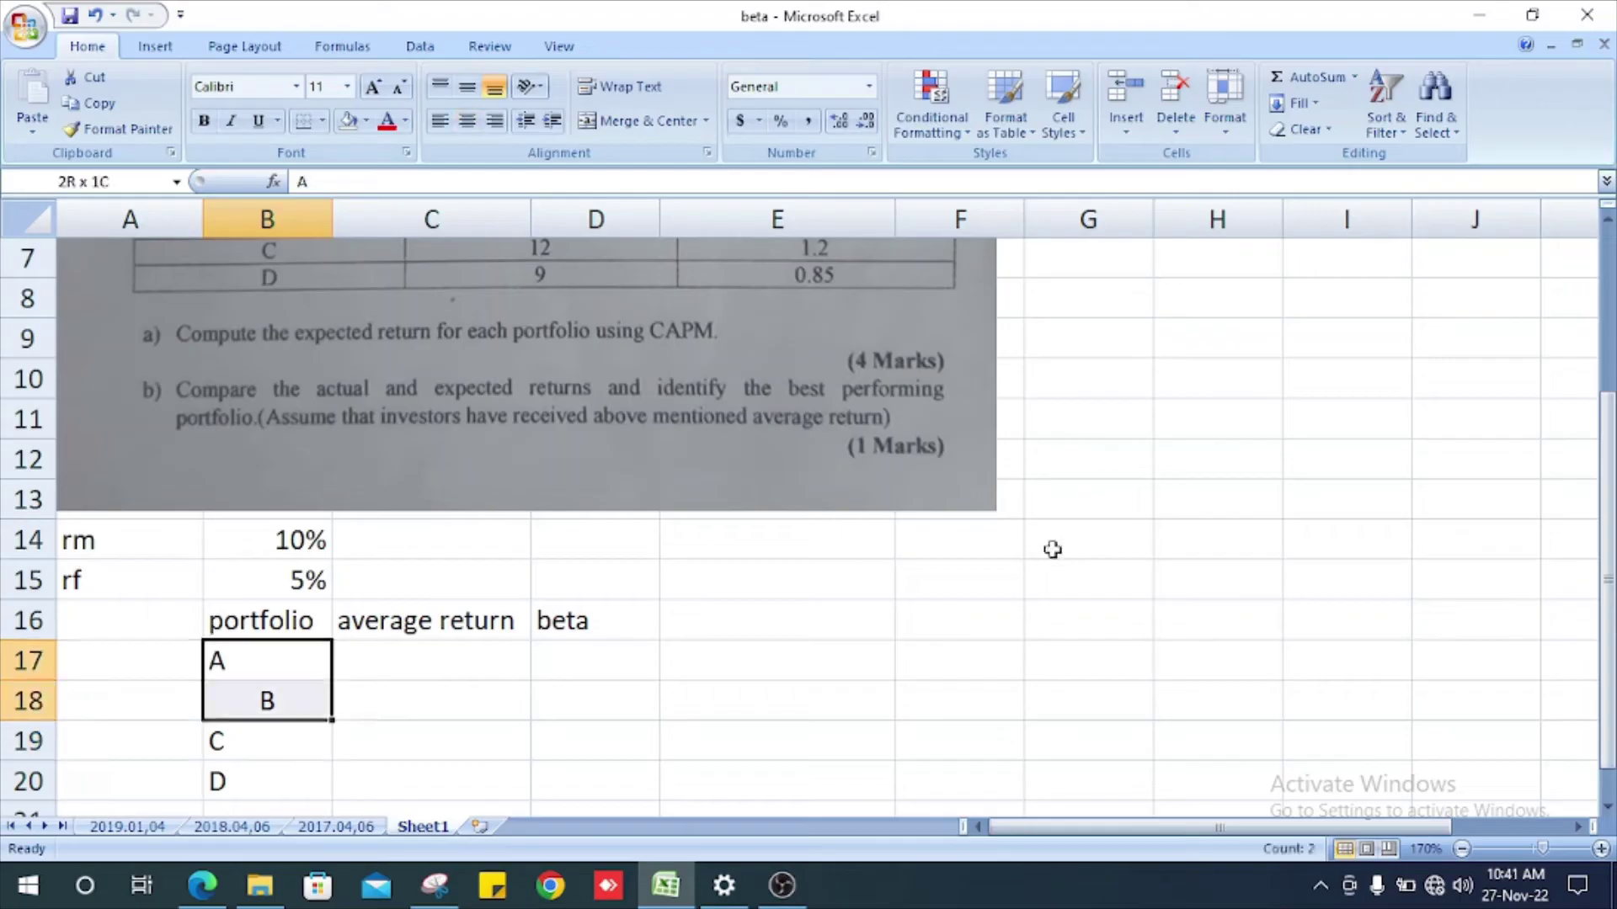
{"action": "key", "text": "shift+Down"}
{"action": "key", "text": "shift+Down"}
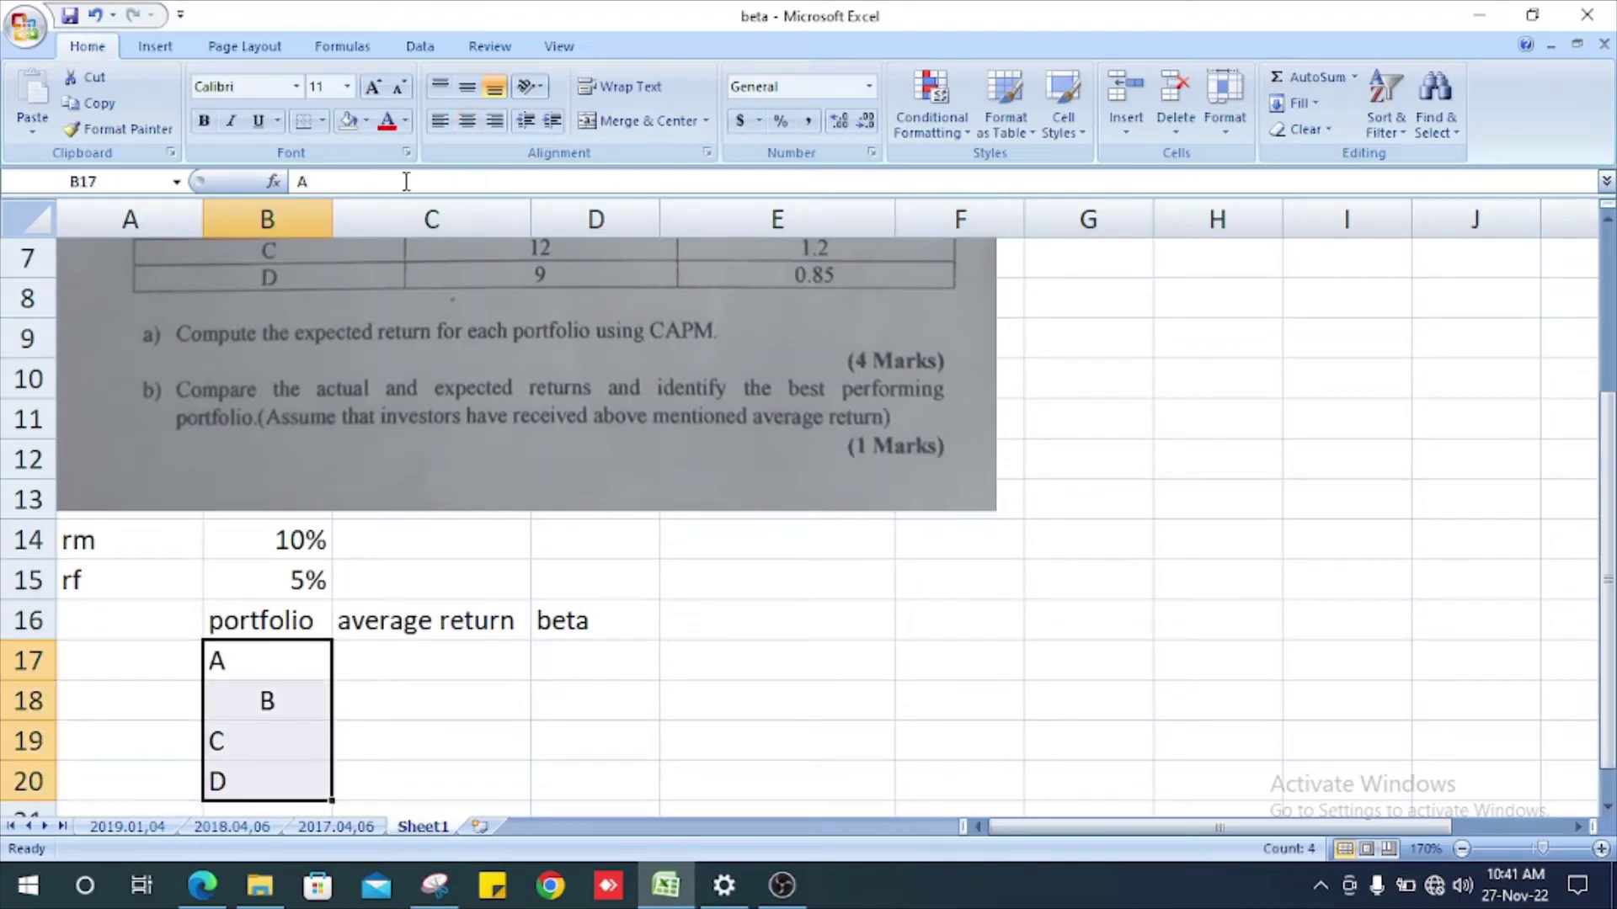
{"action": "left_click", "coordinate": [437, 127]}
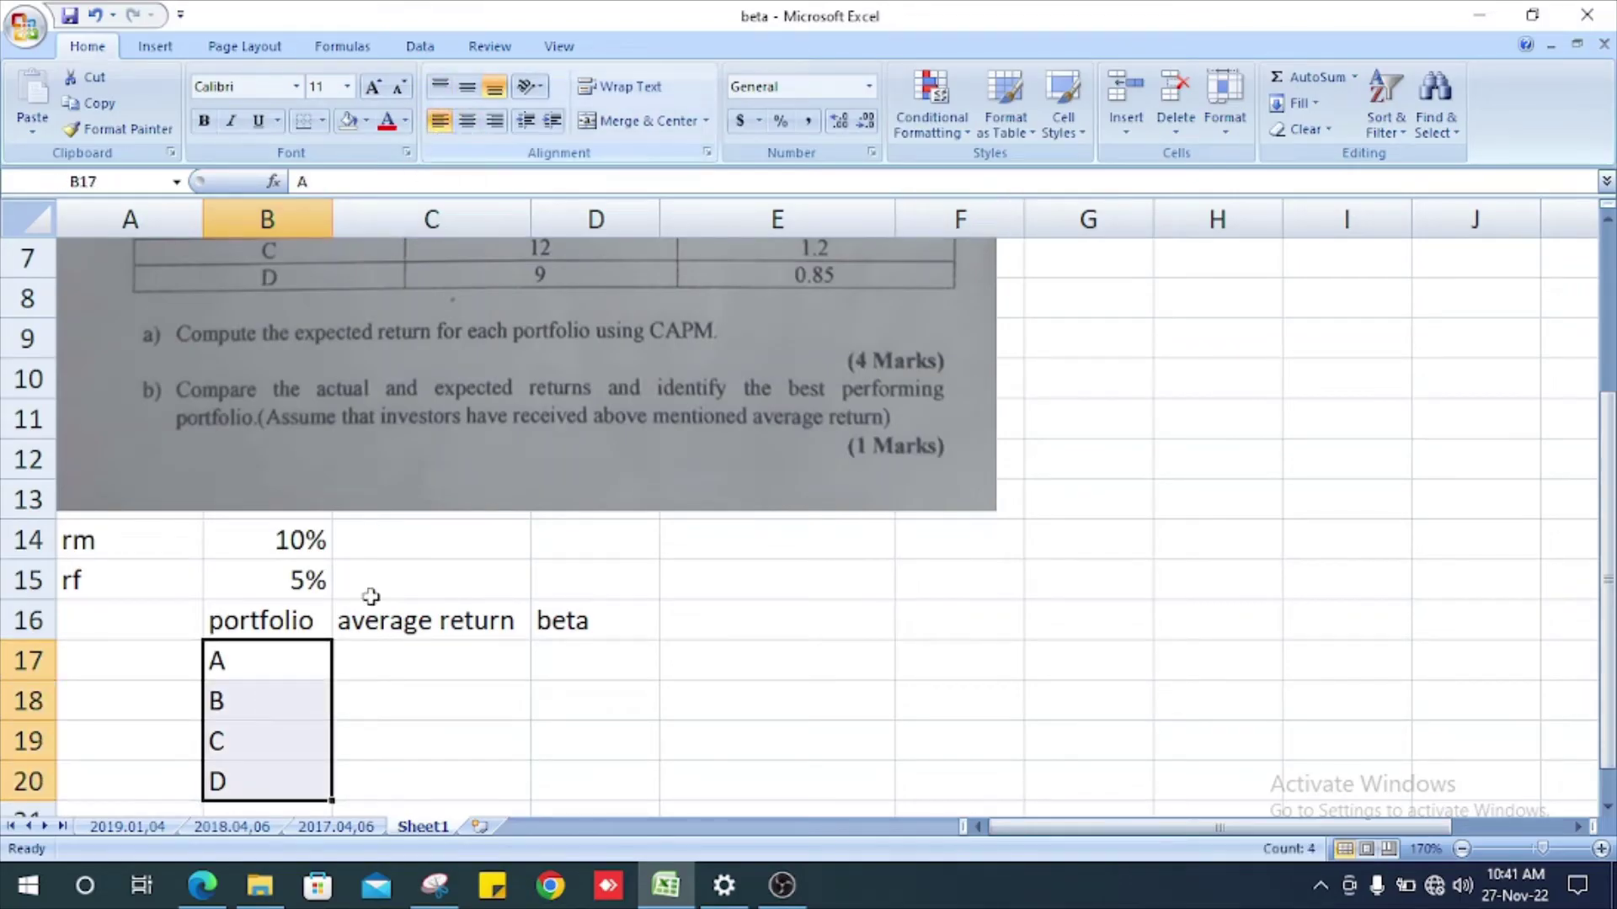
Step: Enter the average returns 8, 15, 12 and 9 for portfolios A to D in cells C17 to C20
{"action": "left_click", "coordinate": [389, 662]}
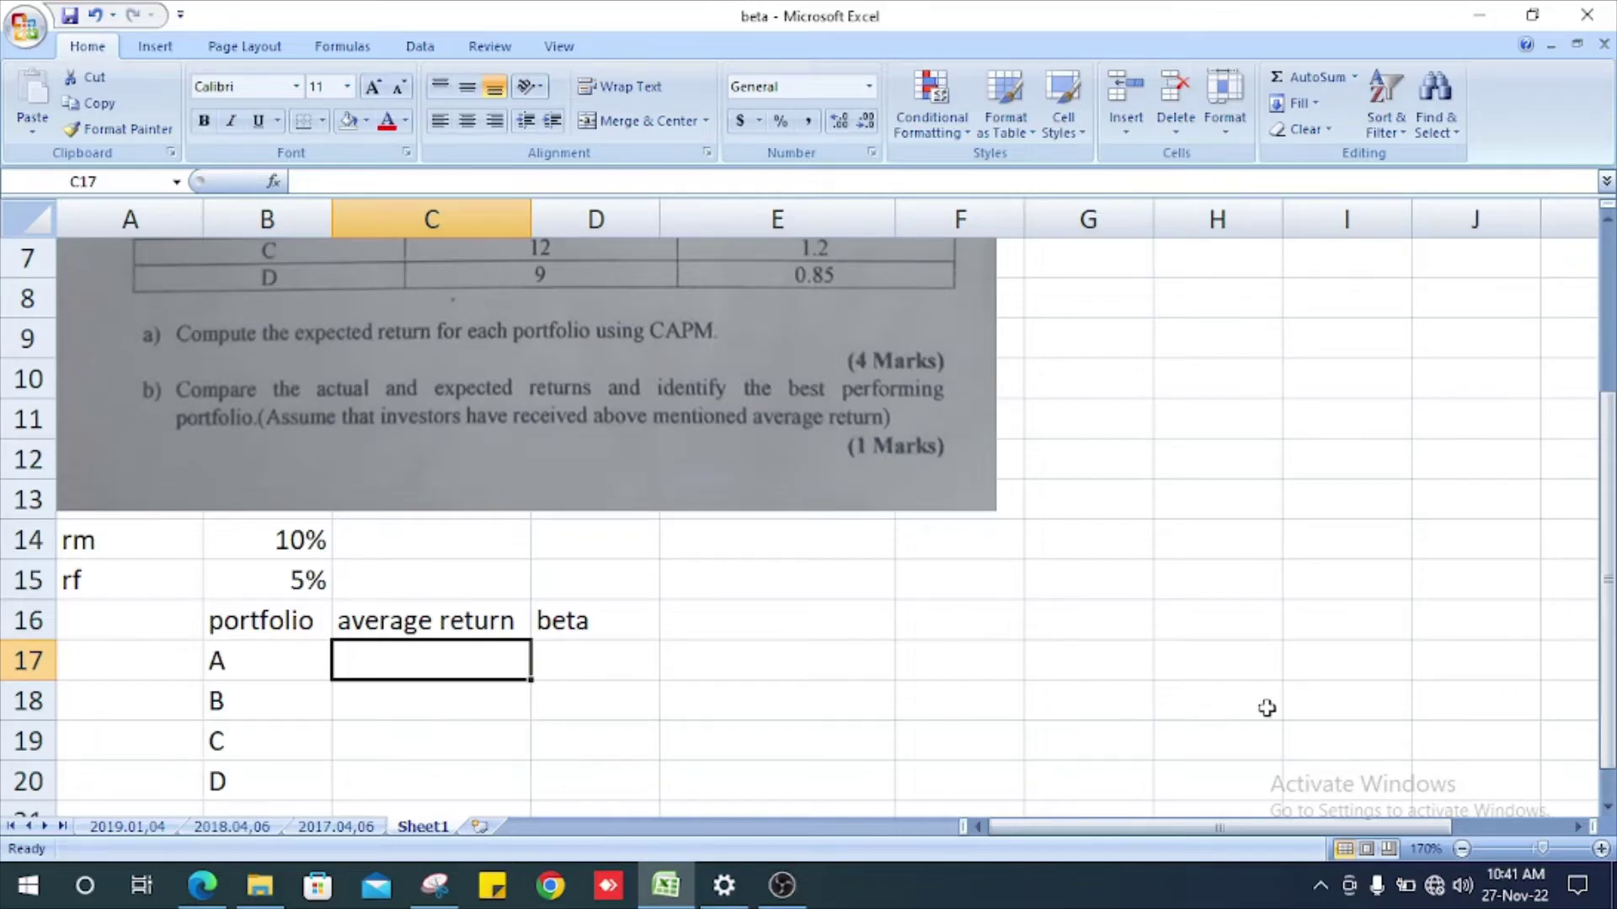
{"action": "scroll", "coordinate": [1266, 708], "scroll_direction": "up", "scroll_amount": 1}
{"action": "scroll", "coordinate": [1267, 708], "scroll_direction": "down", "scroll_amount": 2}
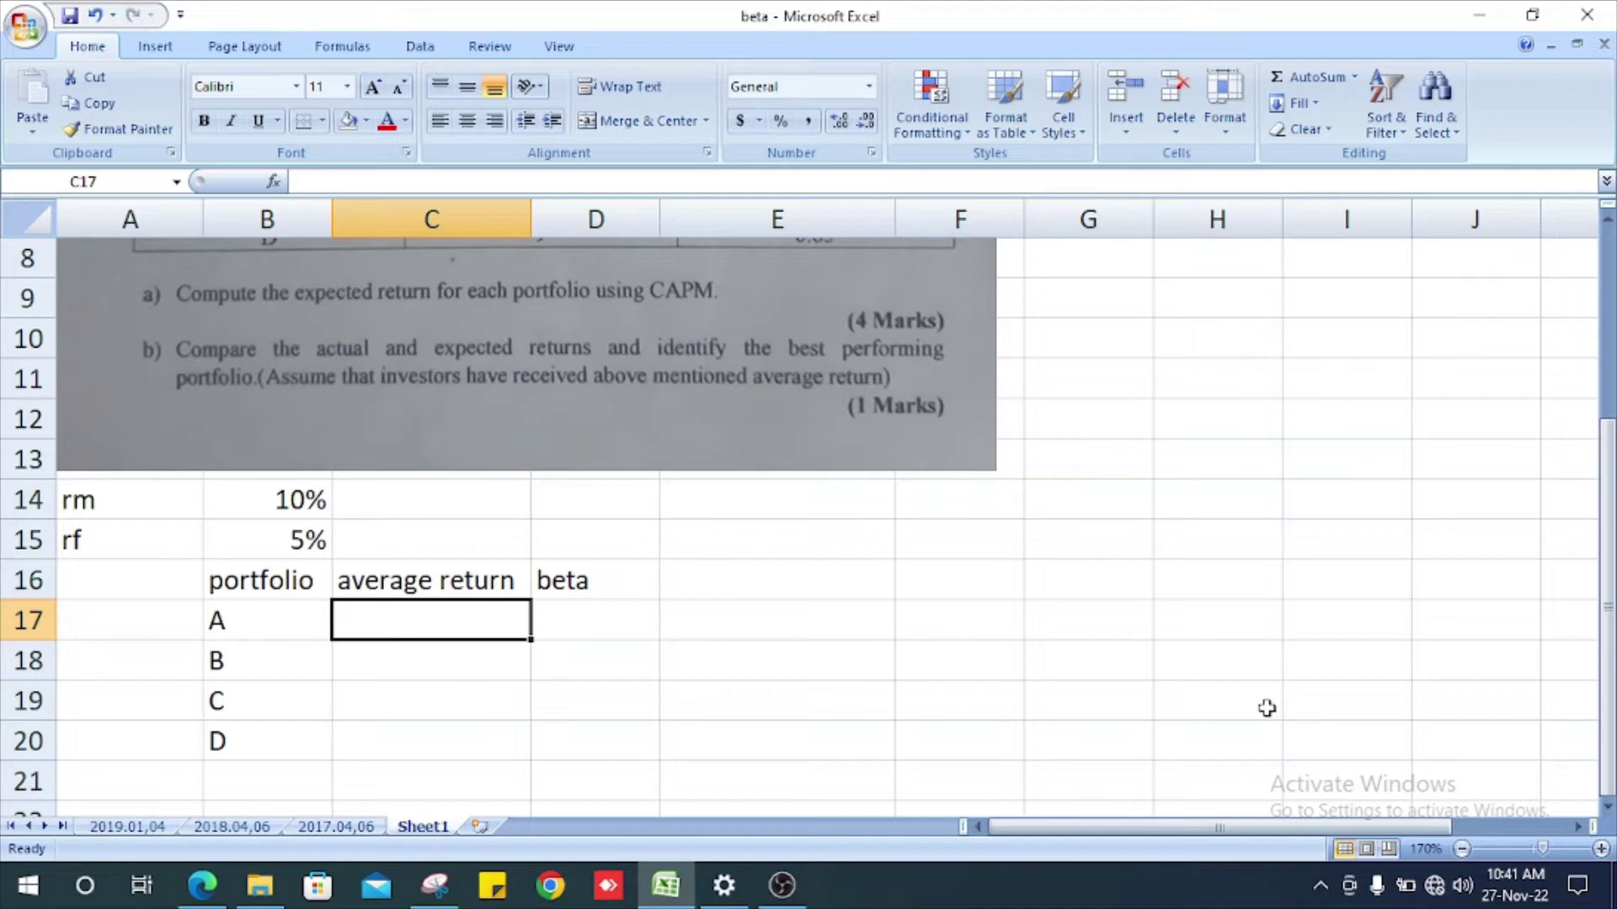
{"action": "type", "text": "8"}
{"action": "key", "text": "Return"}
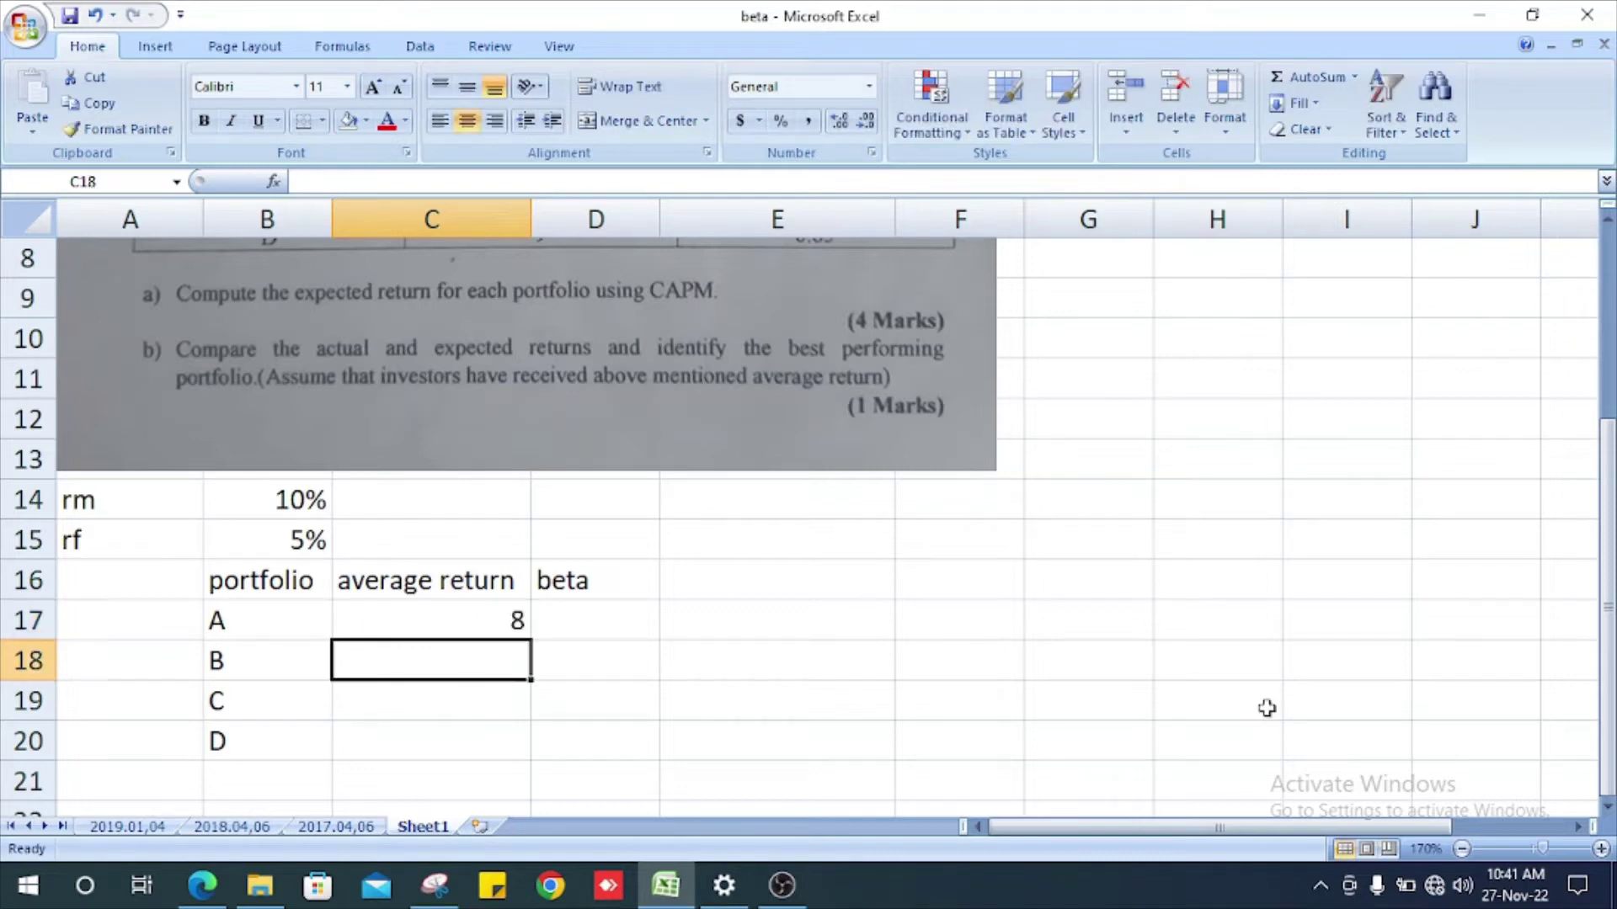
{"action": "type", "text": "15"}
{"action": "key", "text": "Return"}
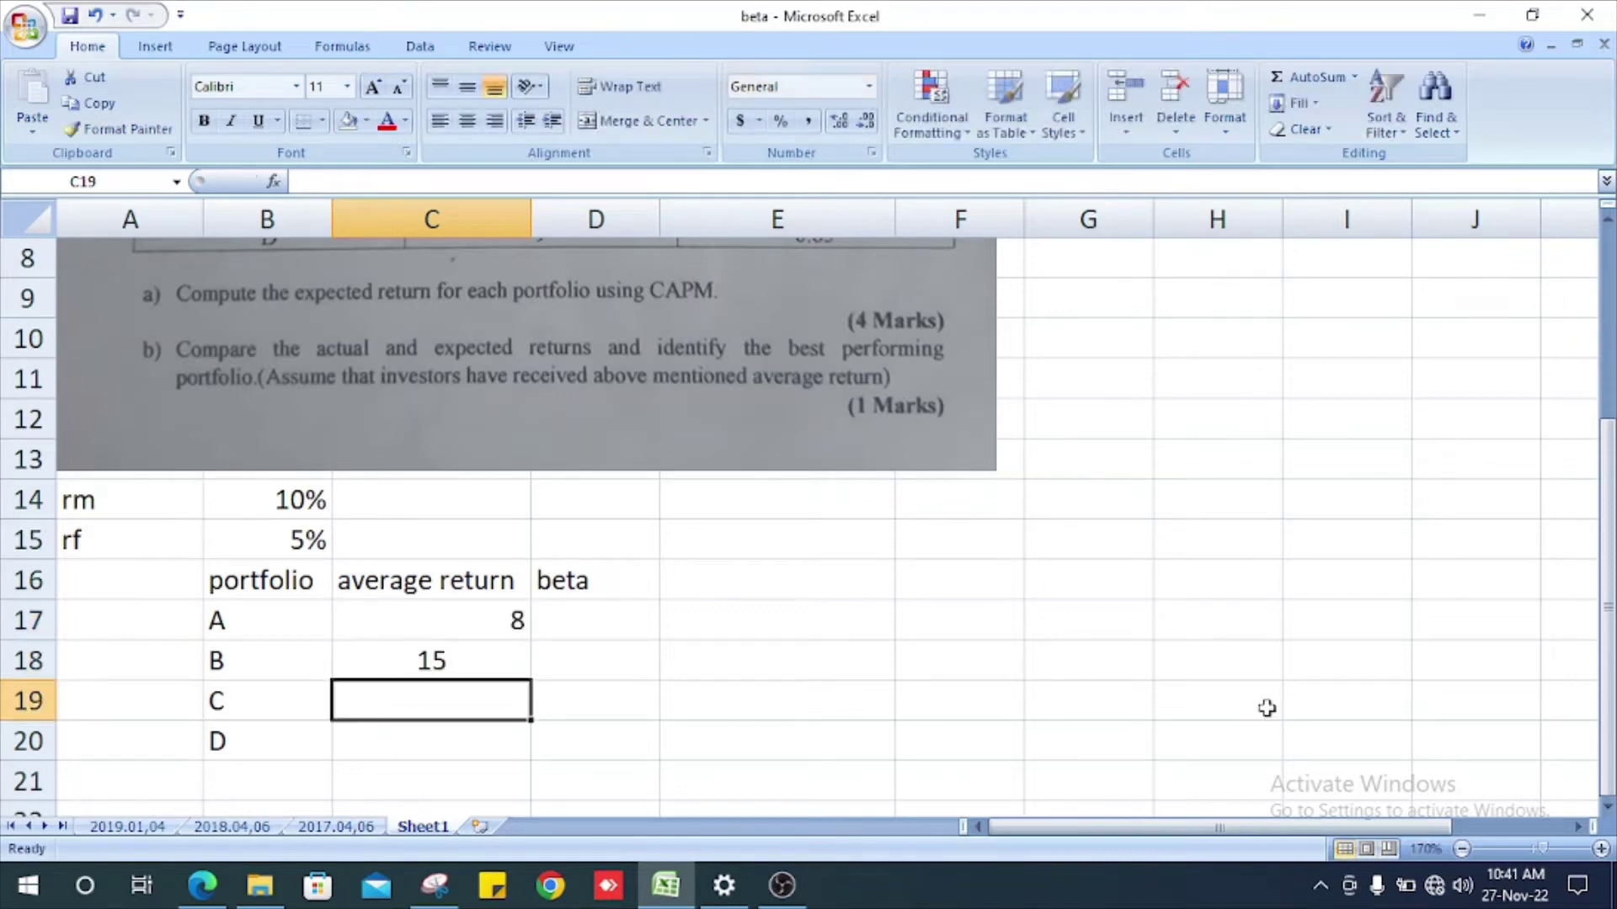
{"action": "type", "text": "12"}
{"action": "key", "text": "Return"}
{"action": "type", "text": "9"}
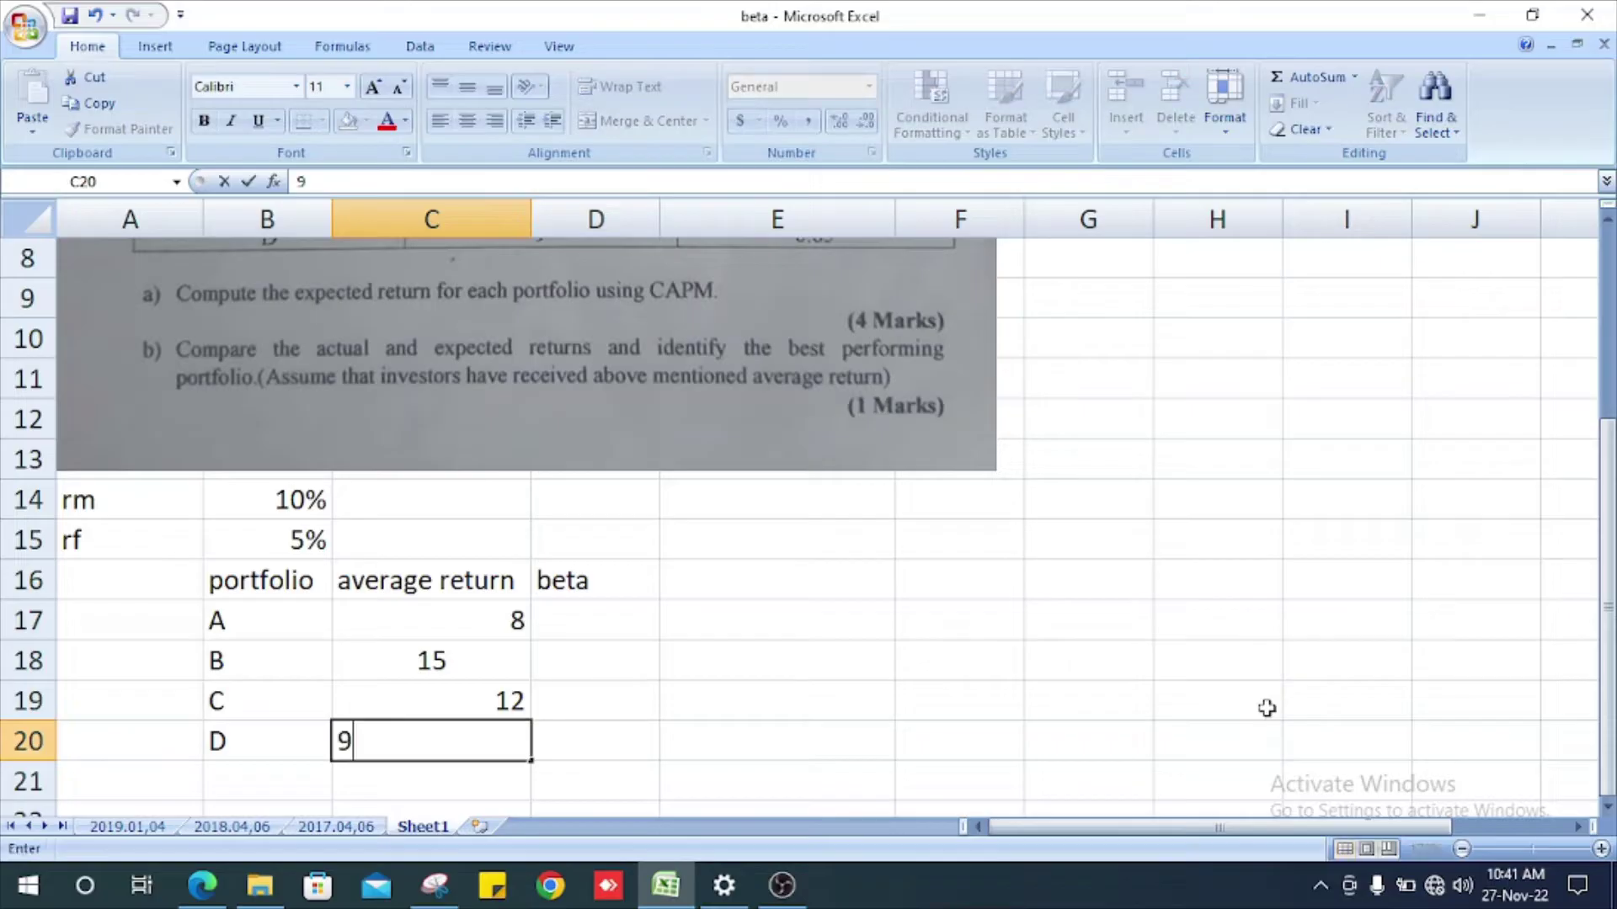
{"action": "key", "text": "Up"}
Step: Enter the betas 0.8, 1.1, 1.2 and 0.85 for portfolios A to D in cells D17 to D20
{"action": "key", "text": "Up"}
{"action": "key", "text": "Up"}
{"action": "key", "text": "Up"}
{"action": "key", "text": "Right"}
{"action": "key", "text": "Down"}
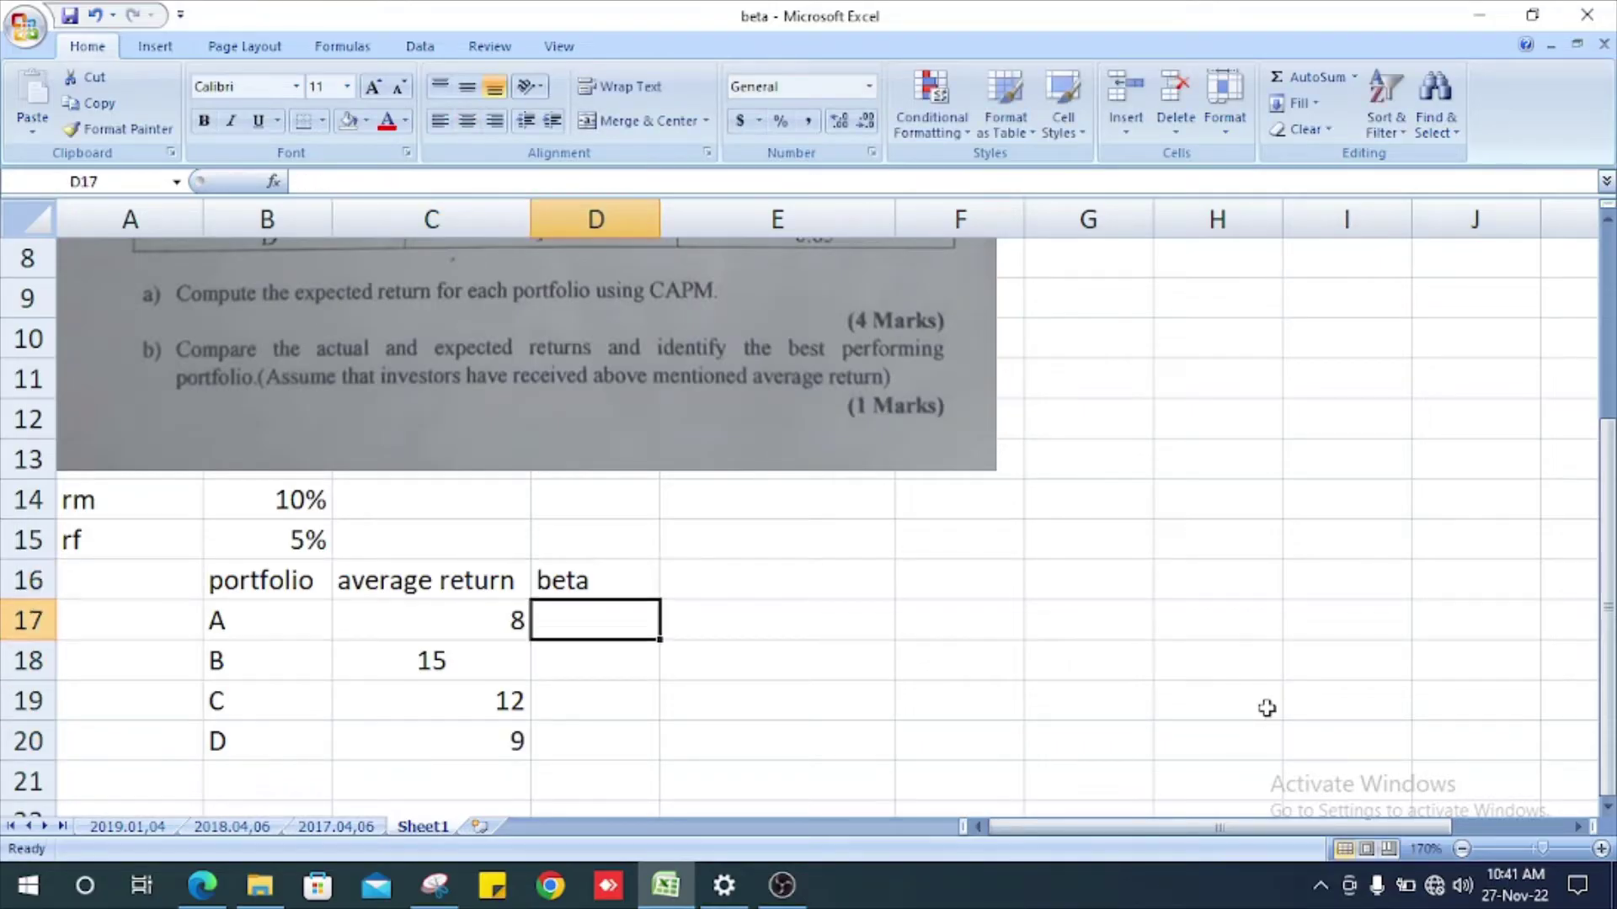
{"action": "scroll", "coordinate": [1162, 682], "scroll_direction": "up", "scroll_amount": 2}
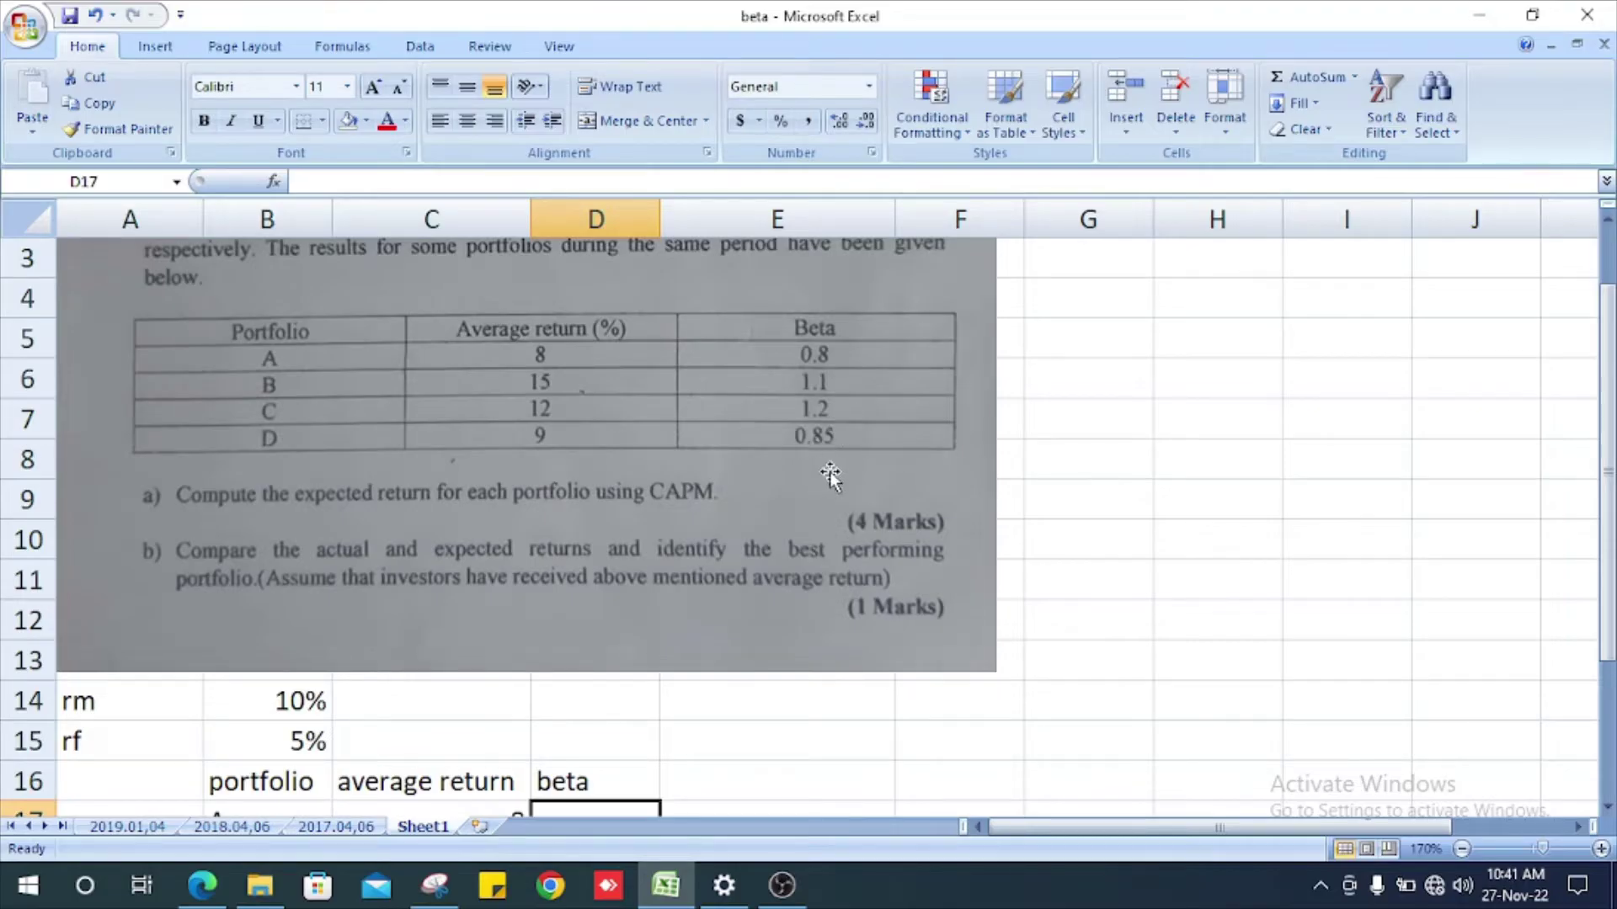
{"action": "scroll", "coordinate": [830, 477], "scroll_direction": "down", "scroll_amount": 2}
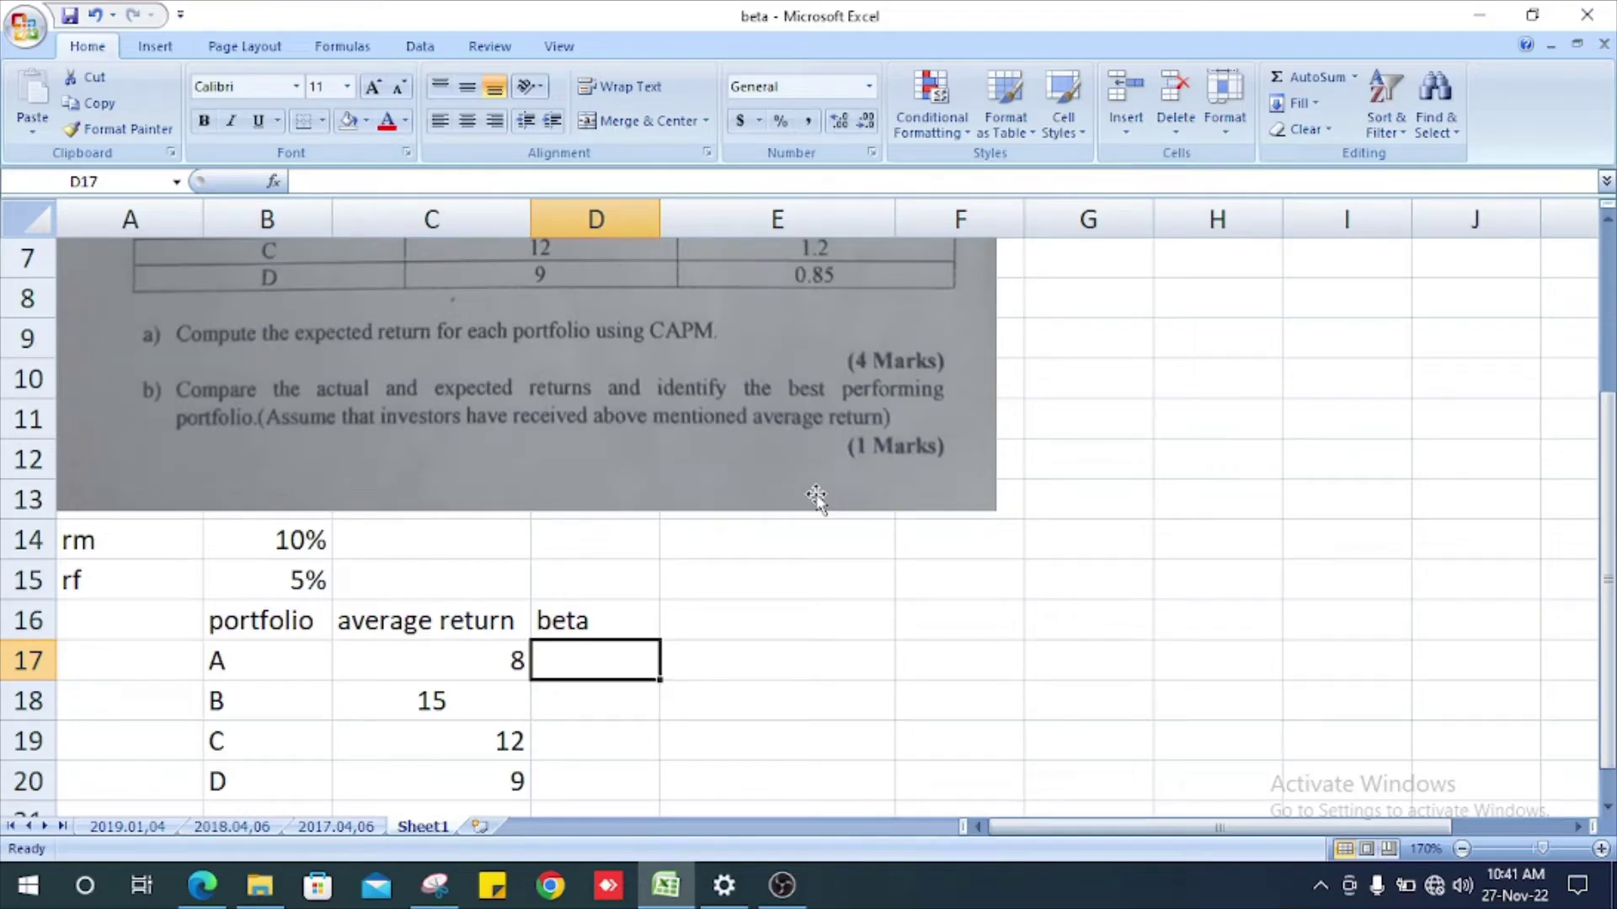
{"action": "type", "text": ".8"}
{"action": "key", "text": "Return"}
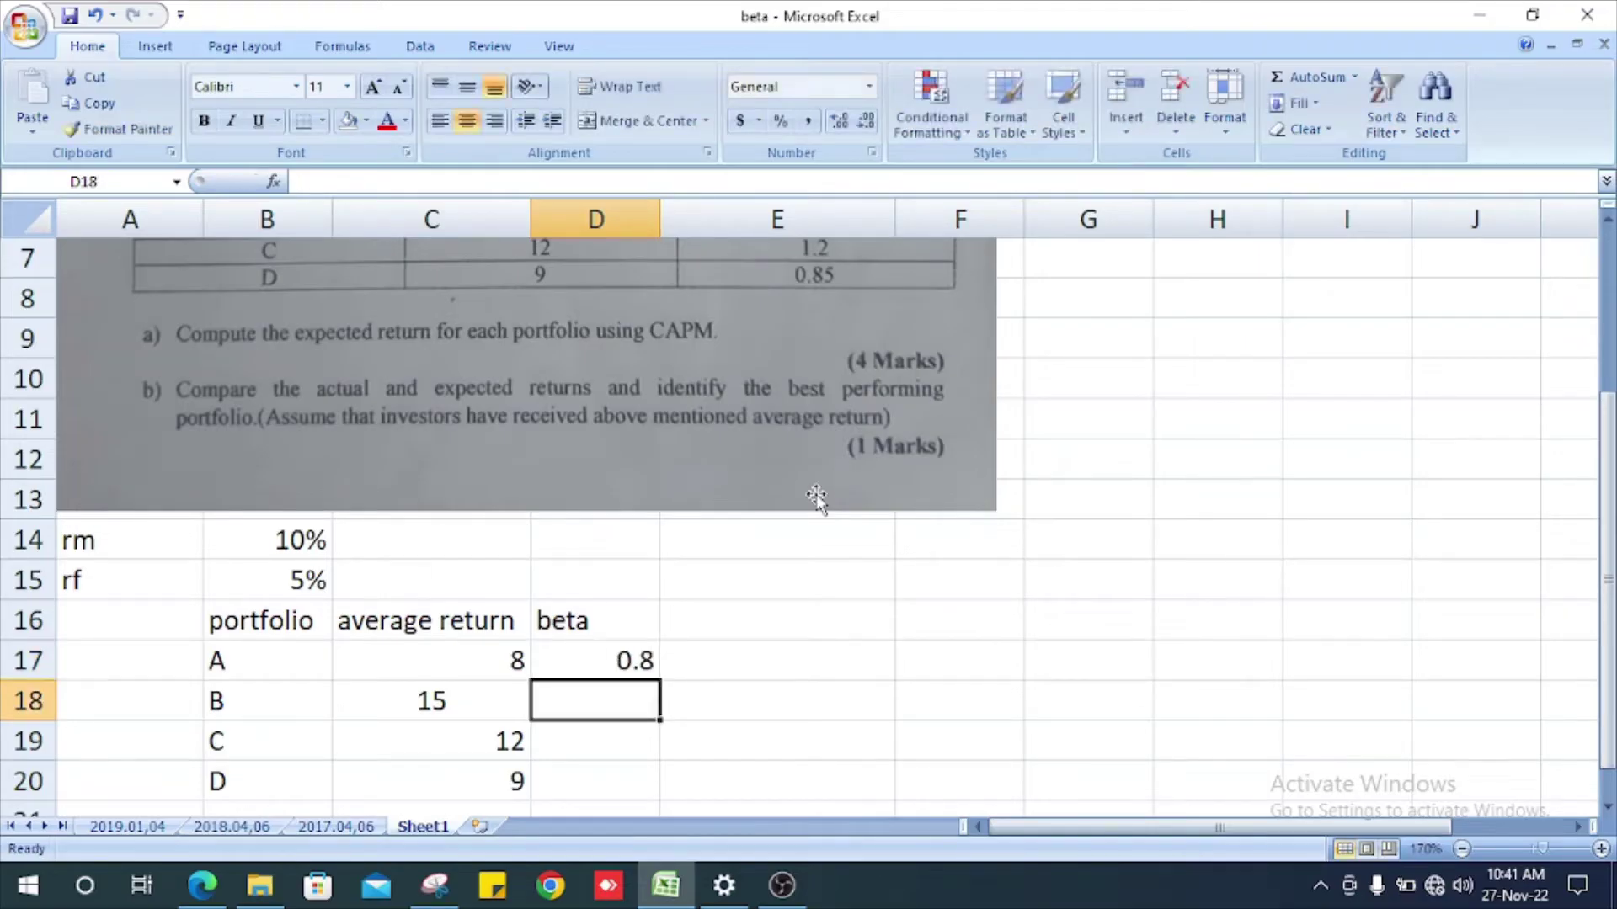
{"action": "type", "text": "1.1"}
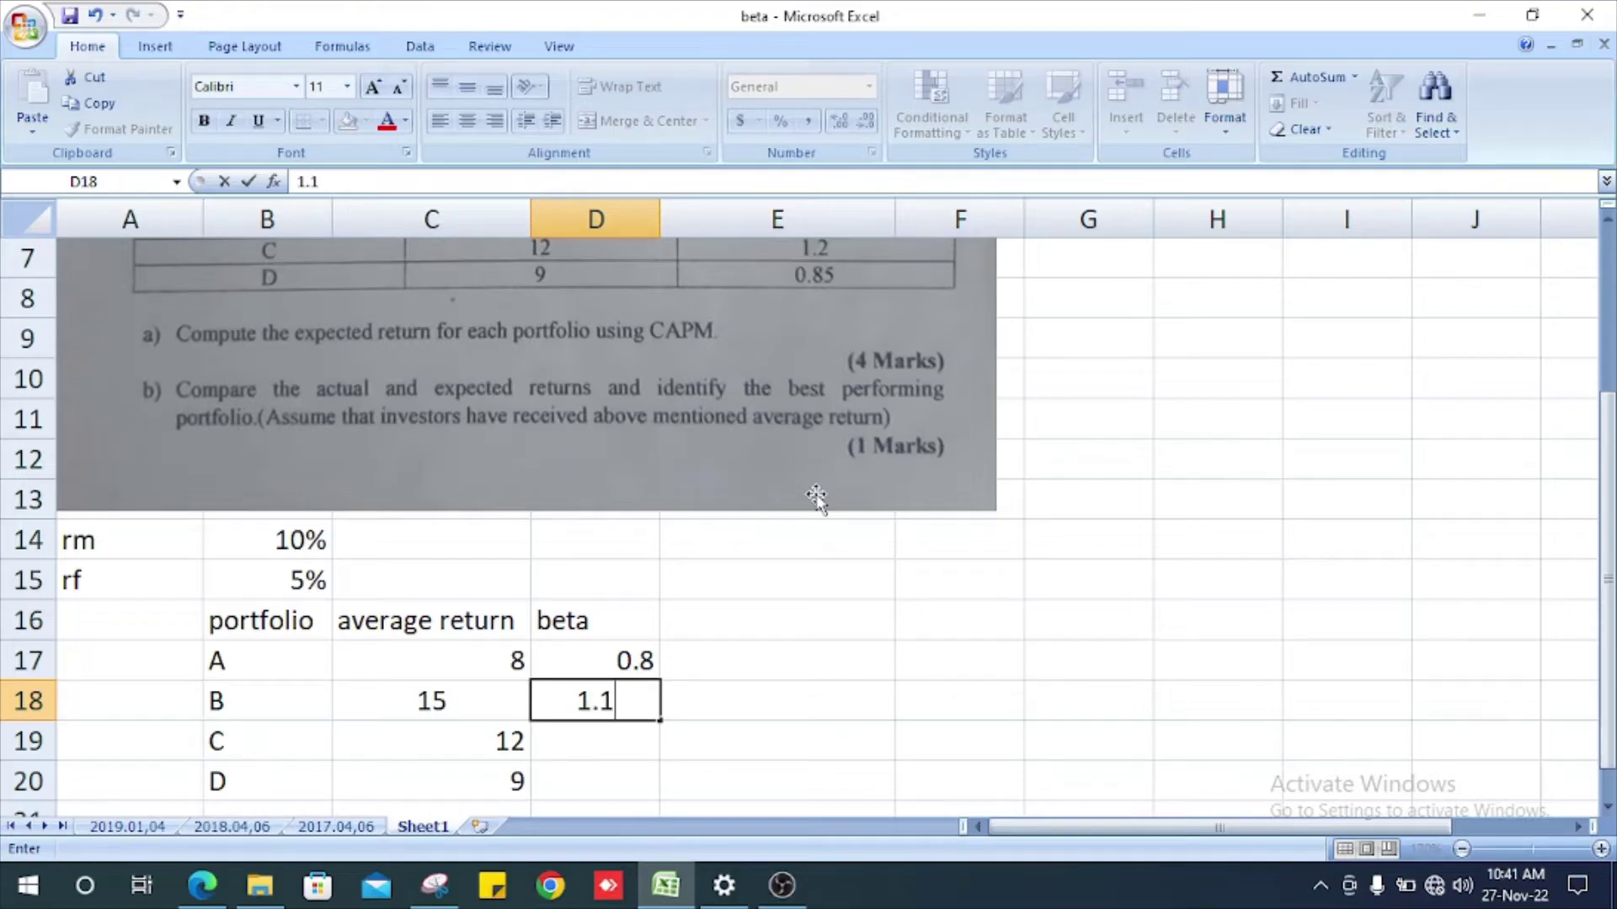
{"action": "key", "text": "Return"}
{"action": "type", "text": "1.2"}
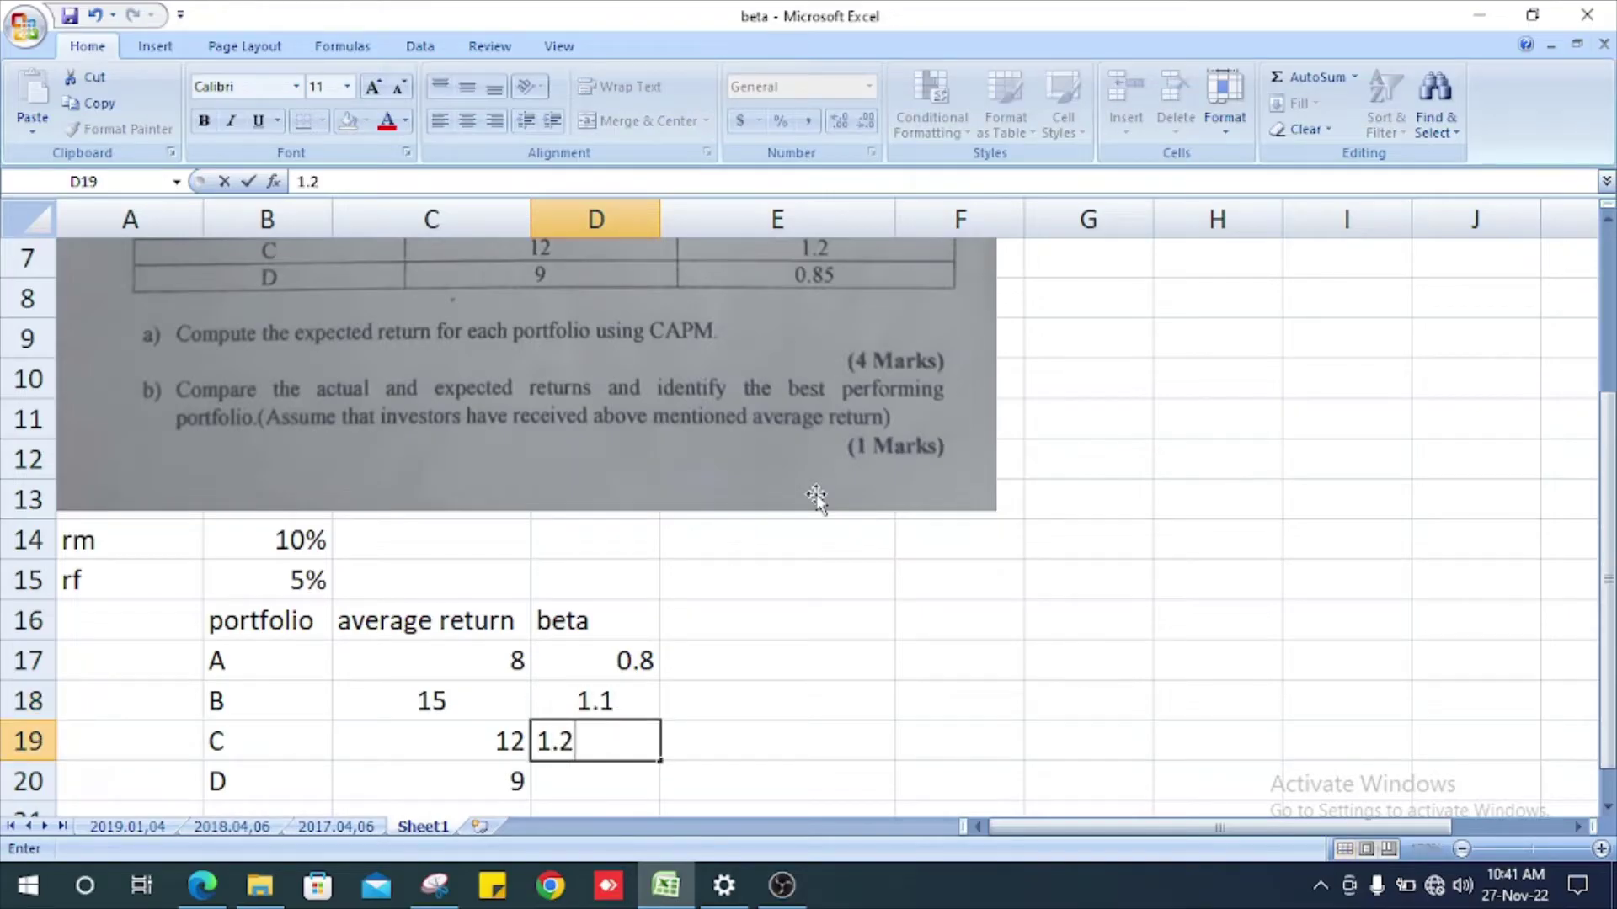
{"action": "key", "text": "Return"}
{"action": "type", "text": ".85"}
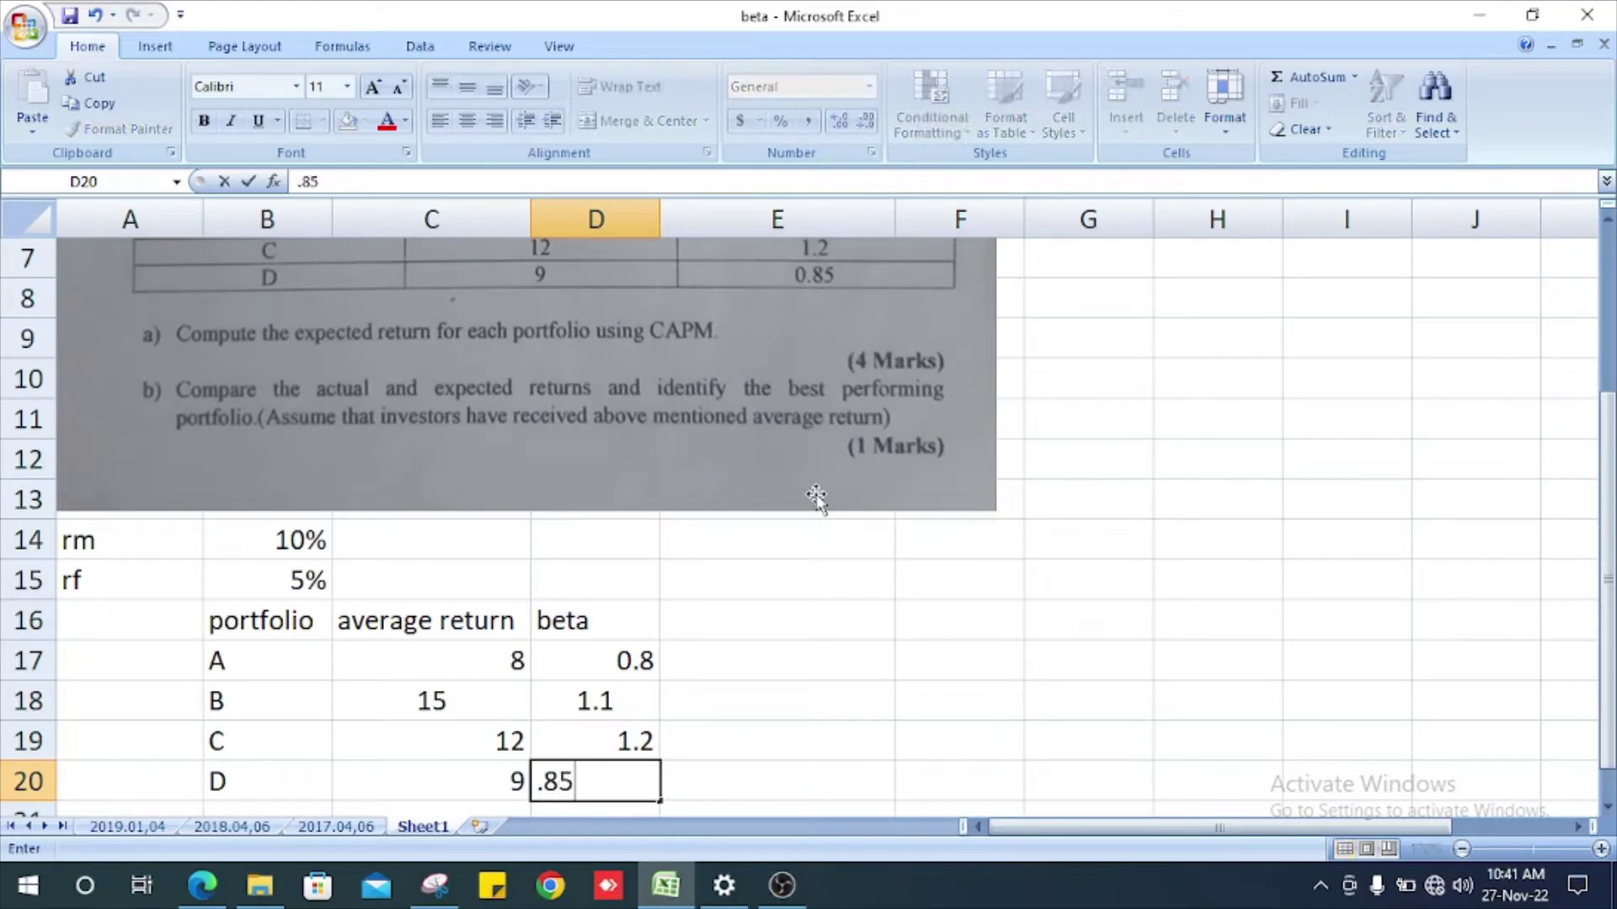
{"action": "key", "text": "Return"}
Step: Center-align the average return and beta values together with the empty column beside them, cells C17 to E20
{"action": "key", "text": "Up"}
{"action": "key", "text": "Up"}
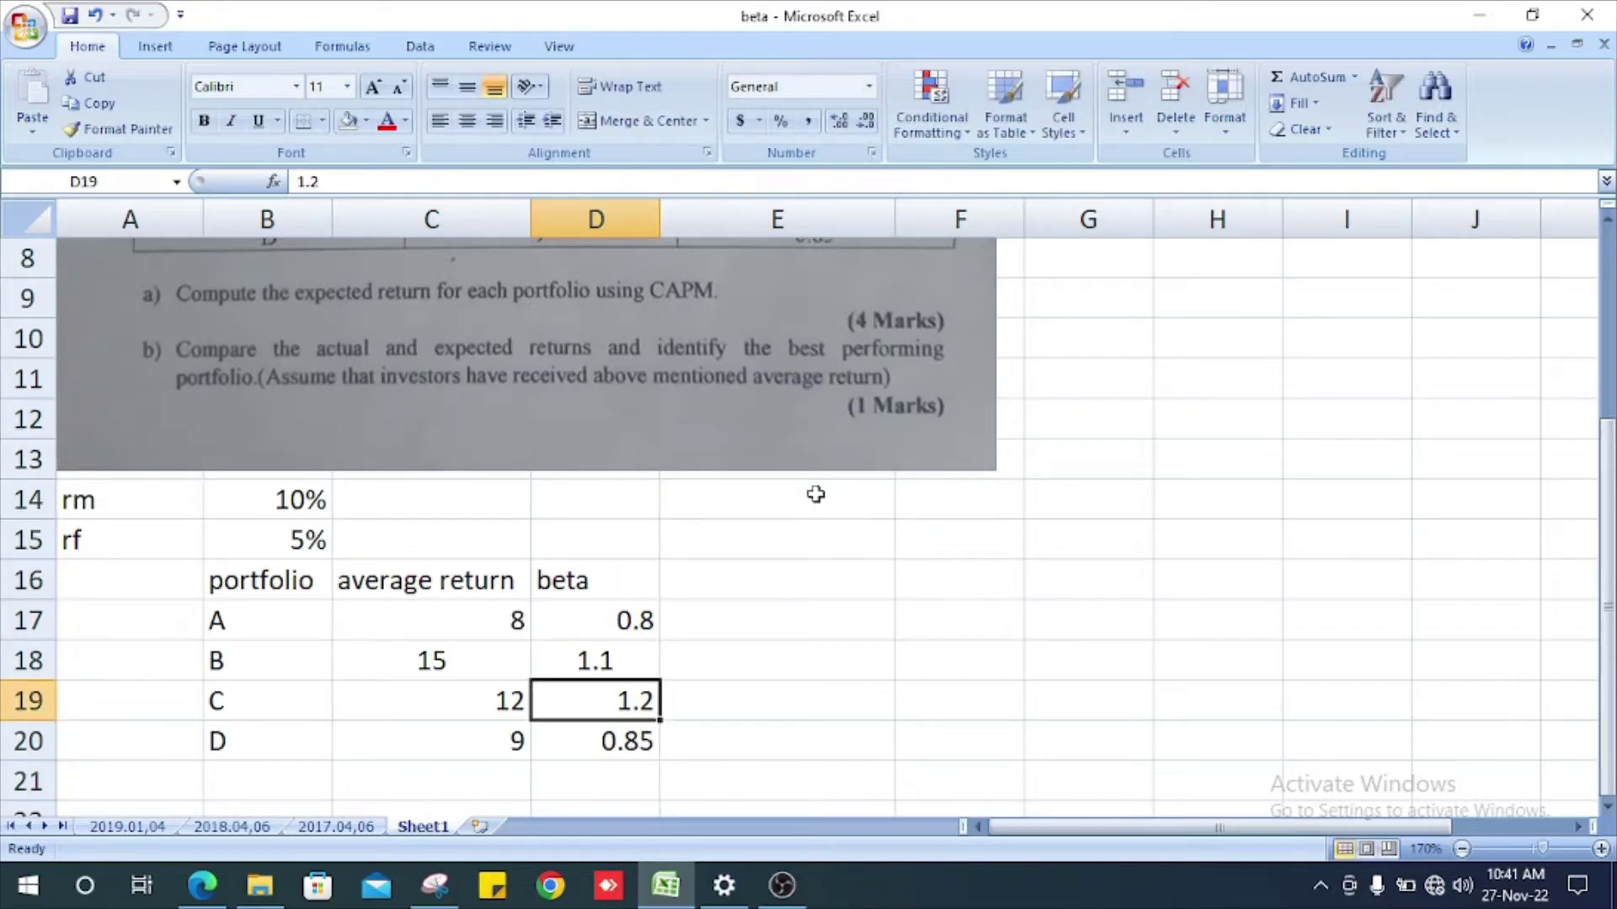
{"action": "key", "text": "Left"}
{"action": "key", "text": "Up"}
{"action": "key", "text": "Up"}
{"action": "key", "text": "shift+Right"}
{"action": "key", "text": "shift+Right"}
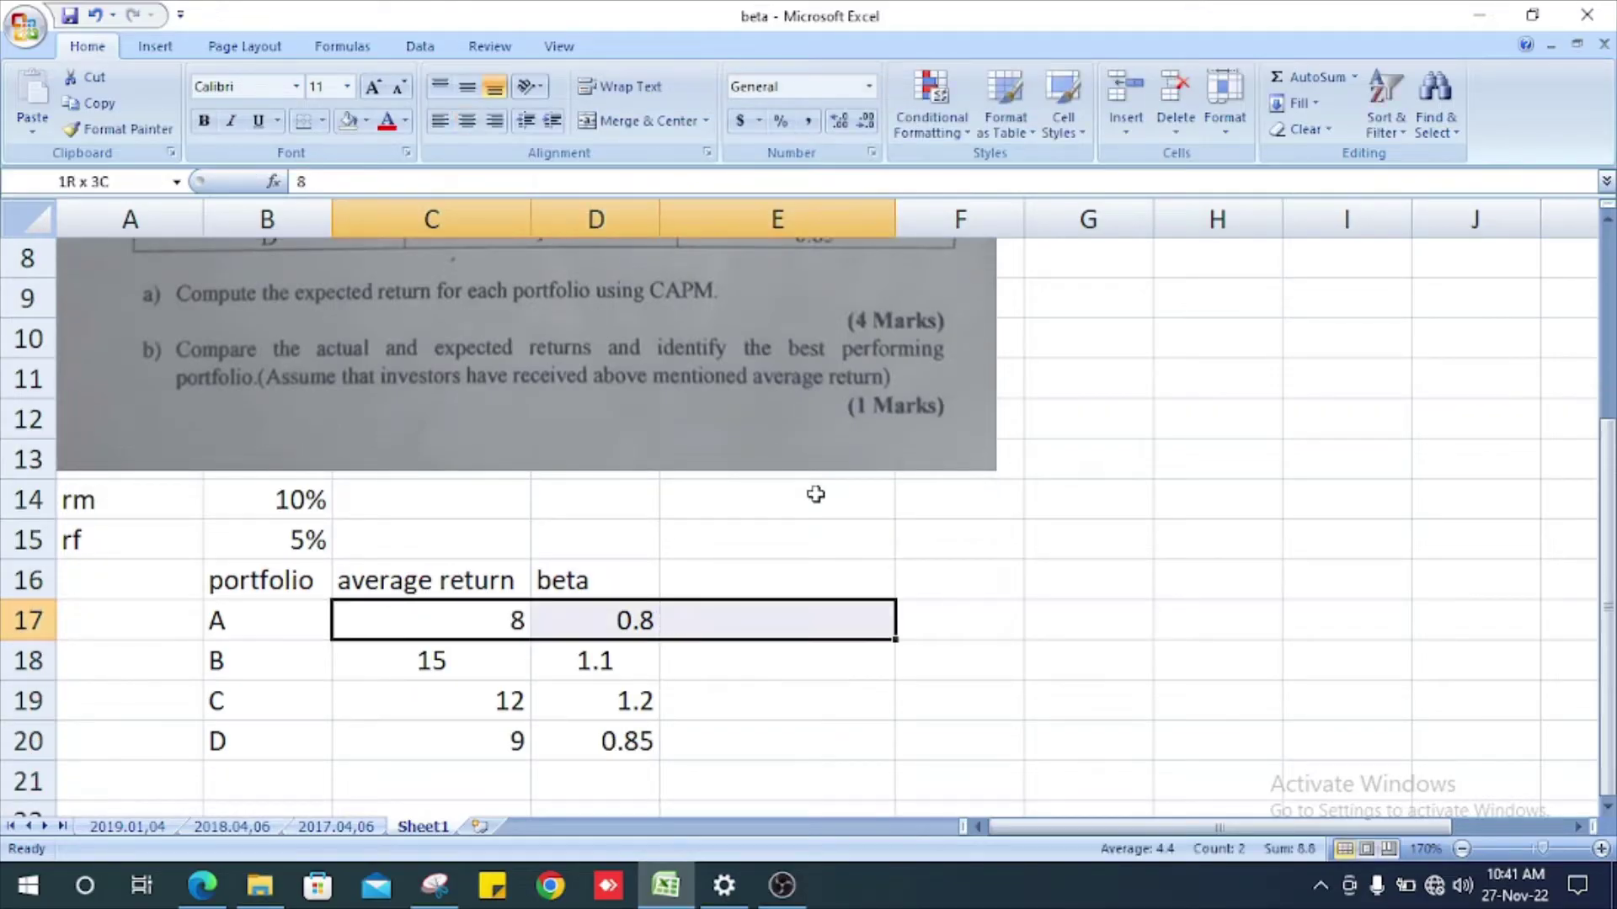
{"action": "key", "text": "shift+Down"}
{"action": "key", "text": "shift+Down"}
{"action": "key", "text": "shift+Down"}
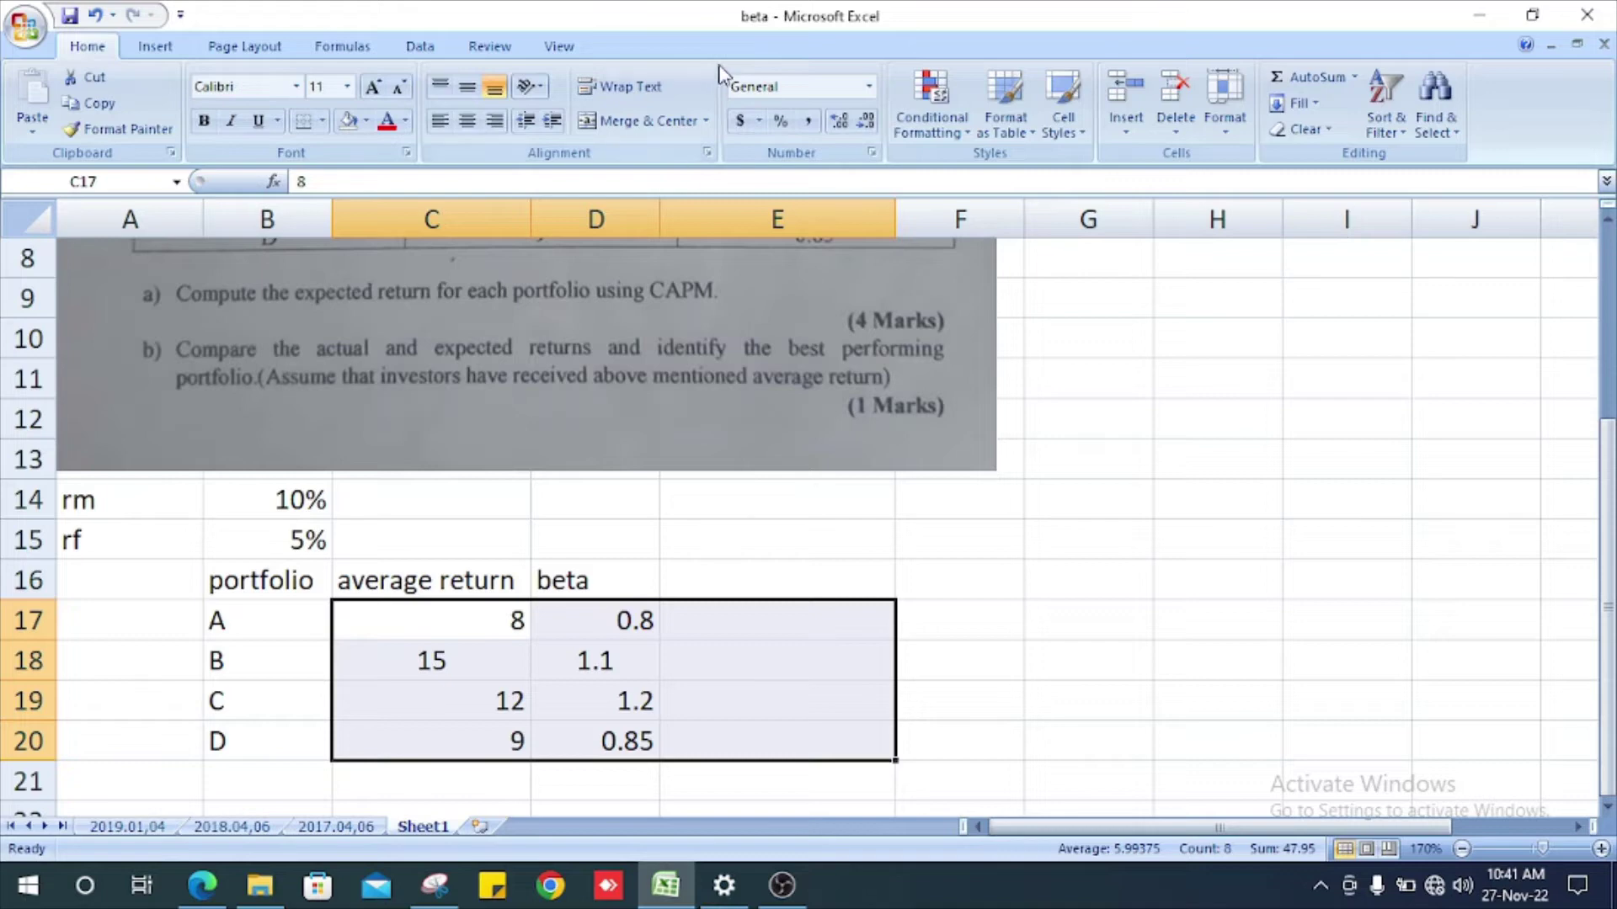
{"action": "left_click", "coordinate": [465, 121]}
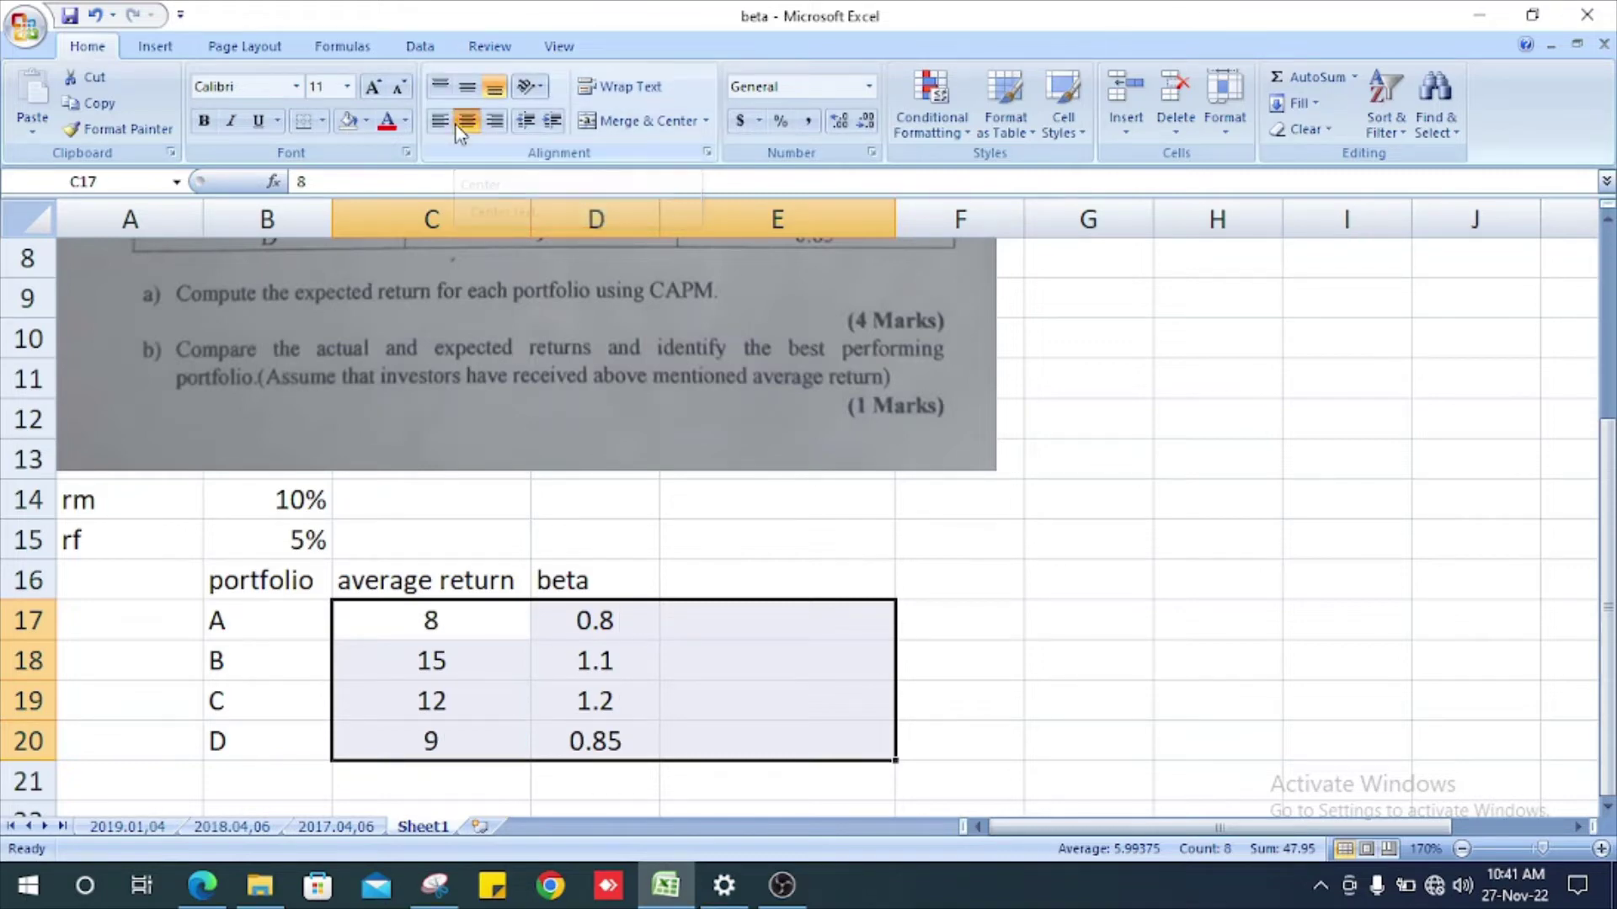
Step: Add the CAPM formula E(r)=rf+beta(rm-rf) as the column heading in cell E16
{"action": "left_click", "coordinate": [684, 573]}
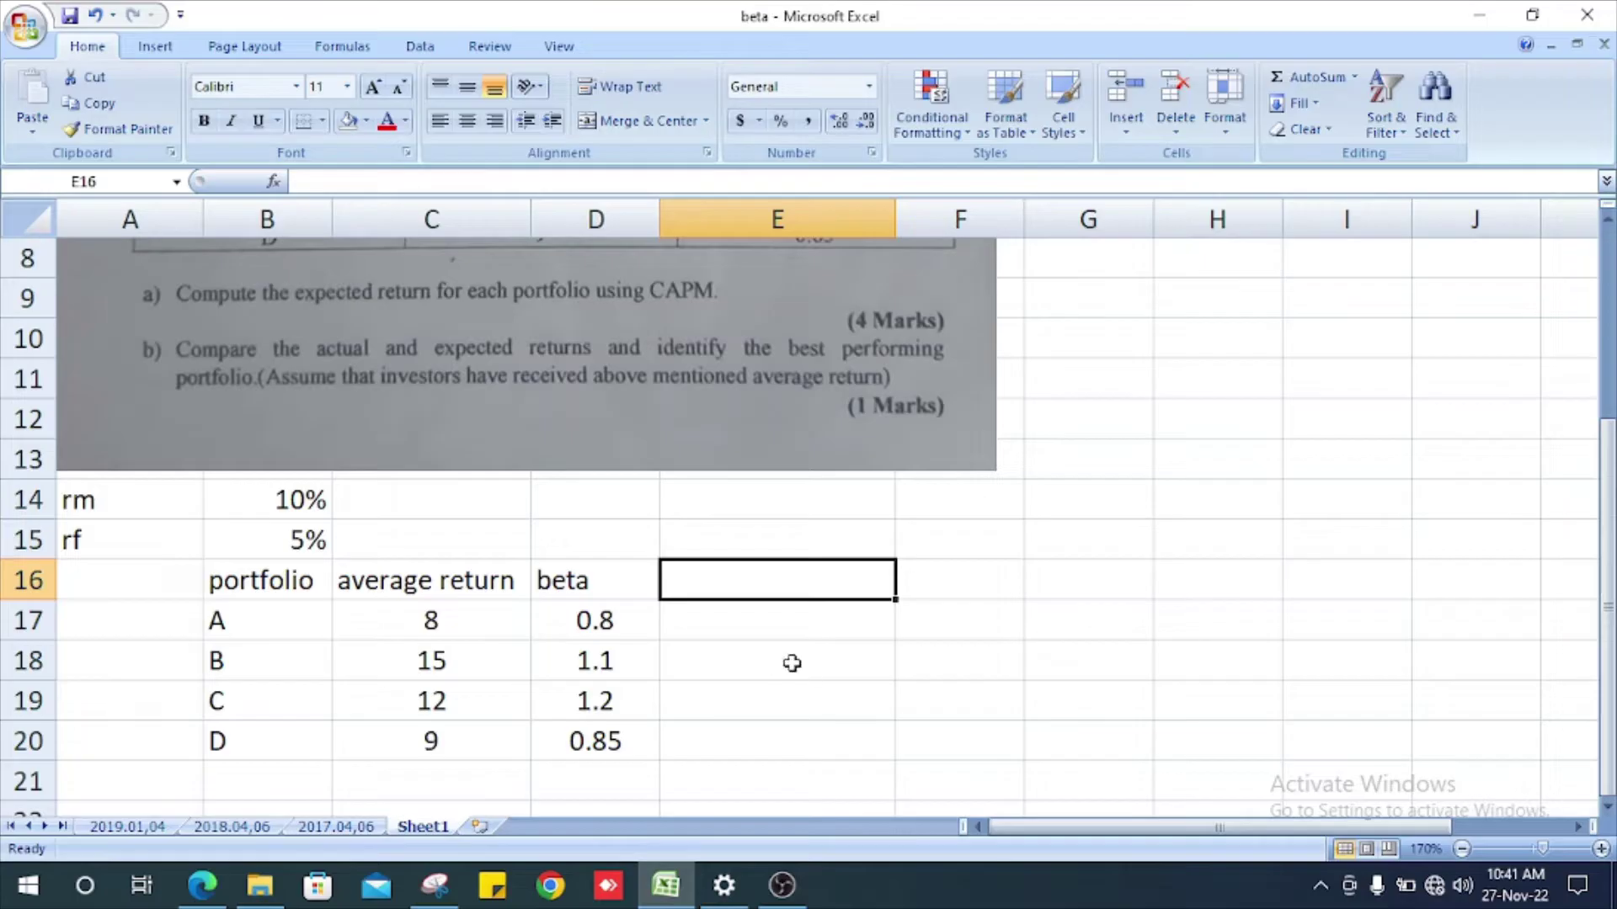
{"action": "scroll", "coordinate": [792, 663], "scroll_direction": "up", "scroll_amount": 3}
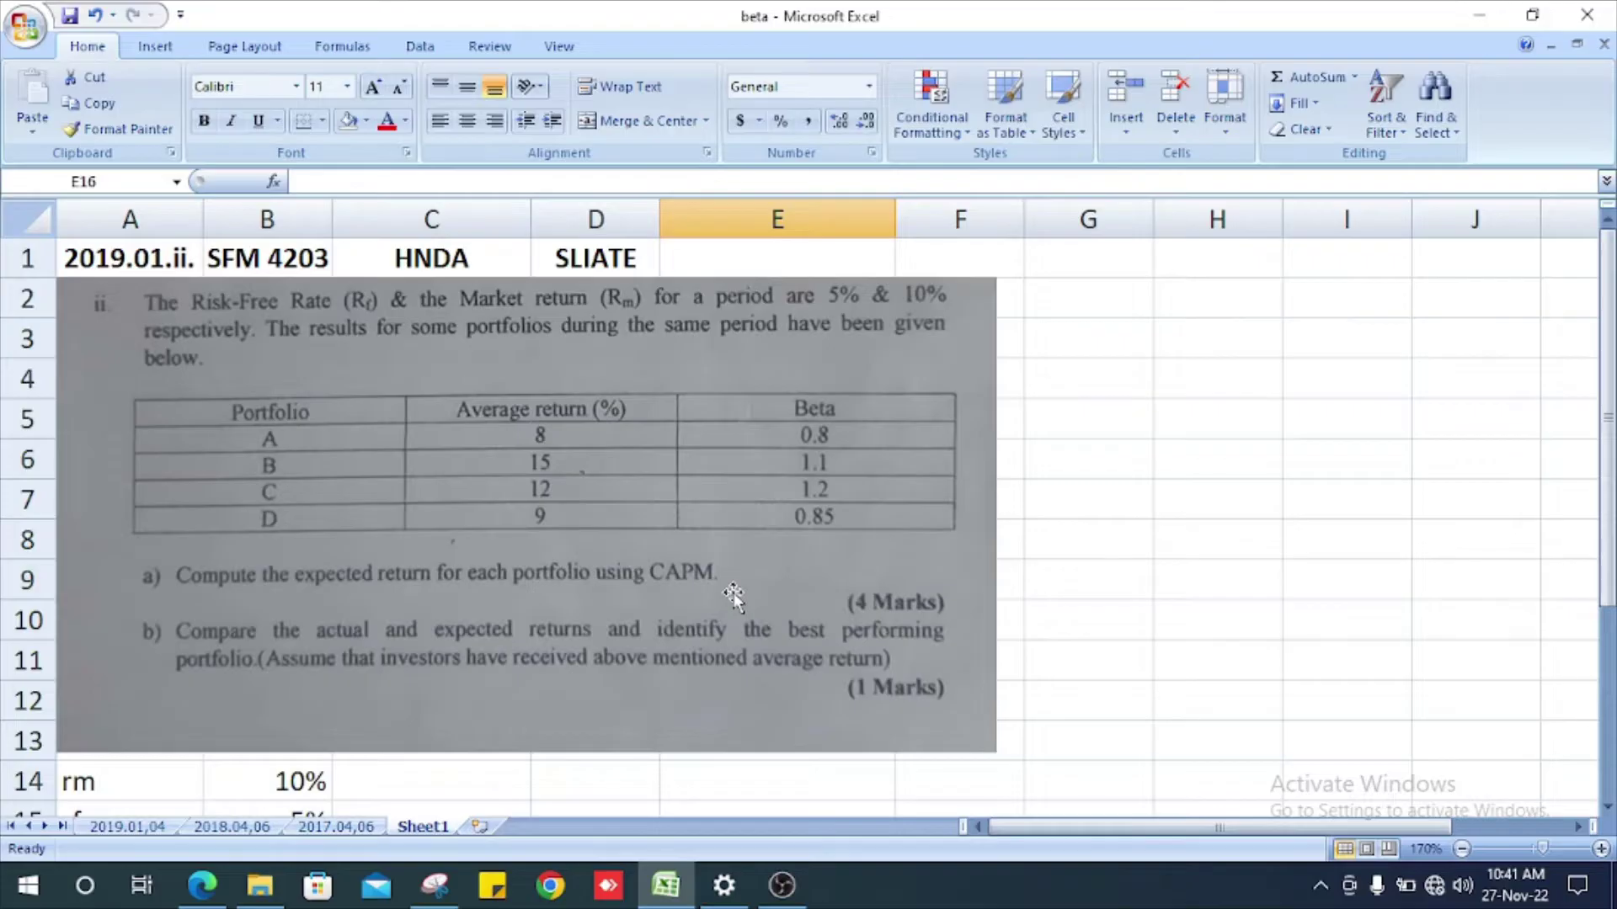
{"action": "scroll", "coordinate": [733, 595], "scroll_direction": "down", "scroll_amount": 2}
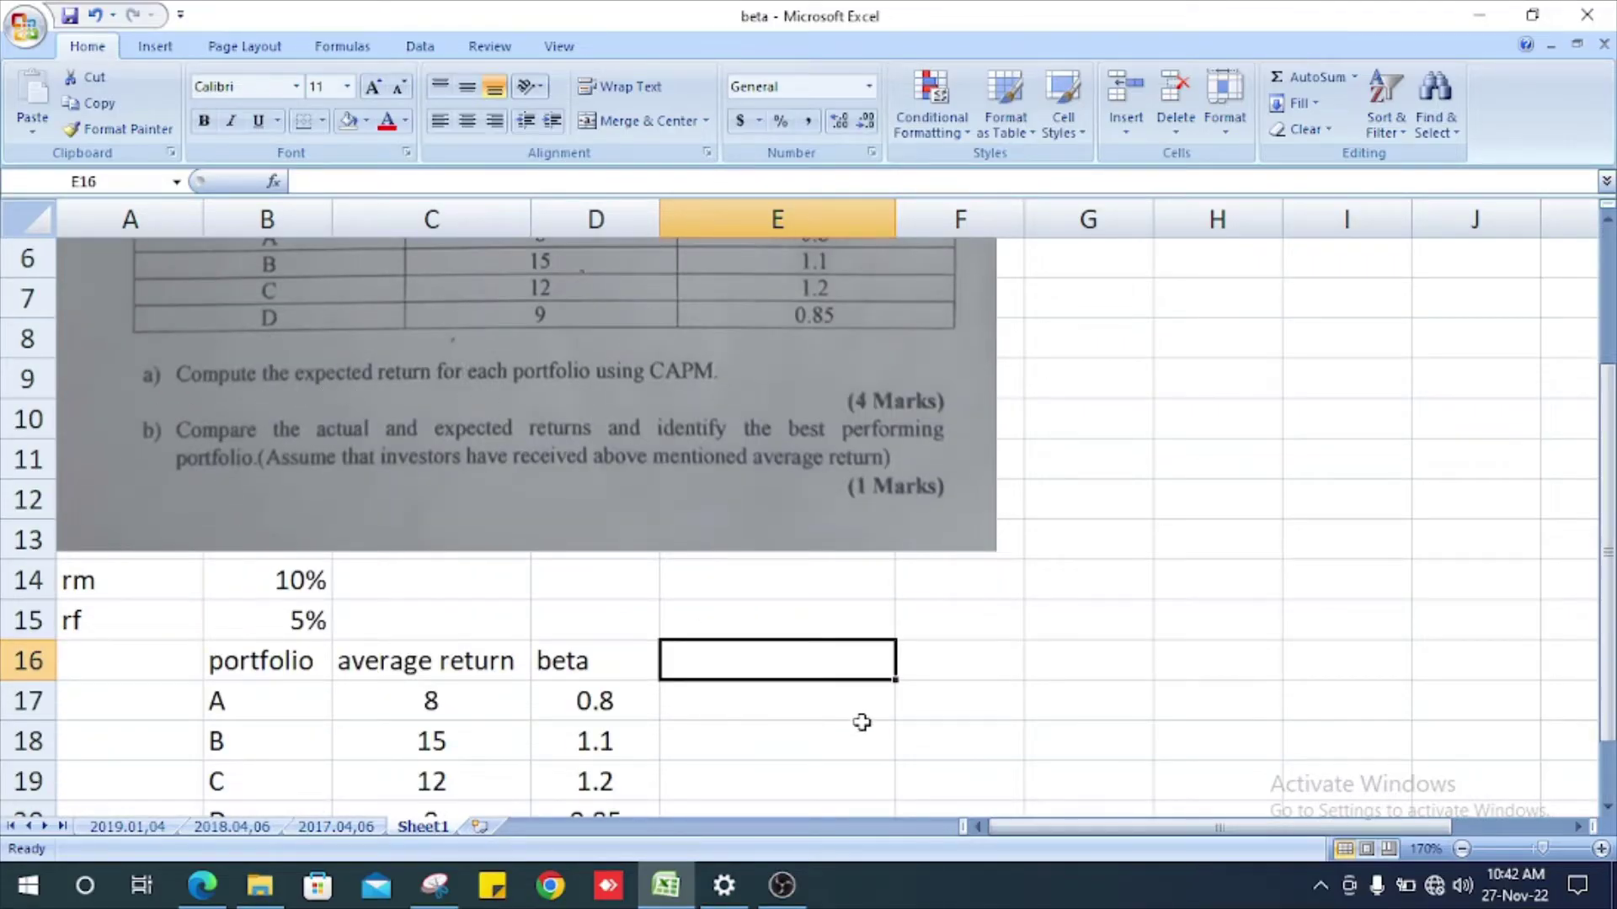
{"action": "type", "text": "E"}
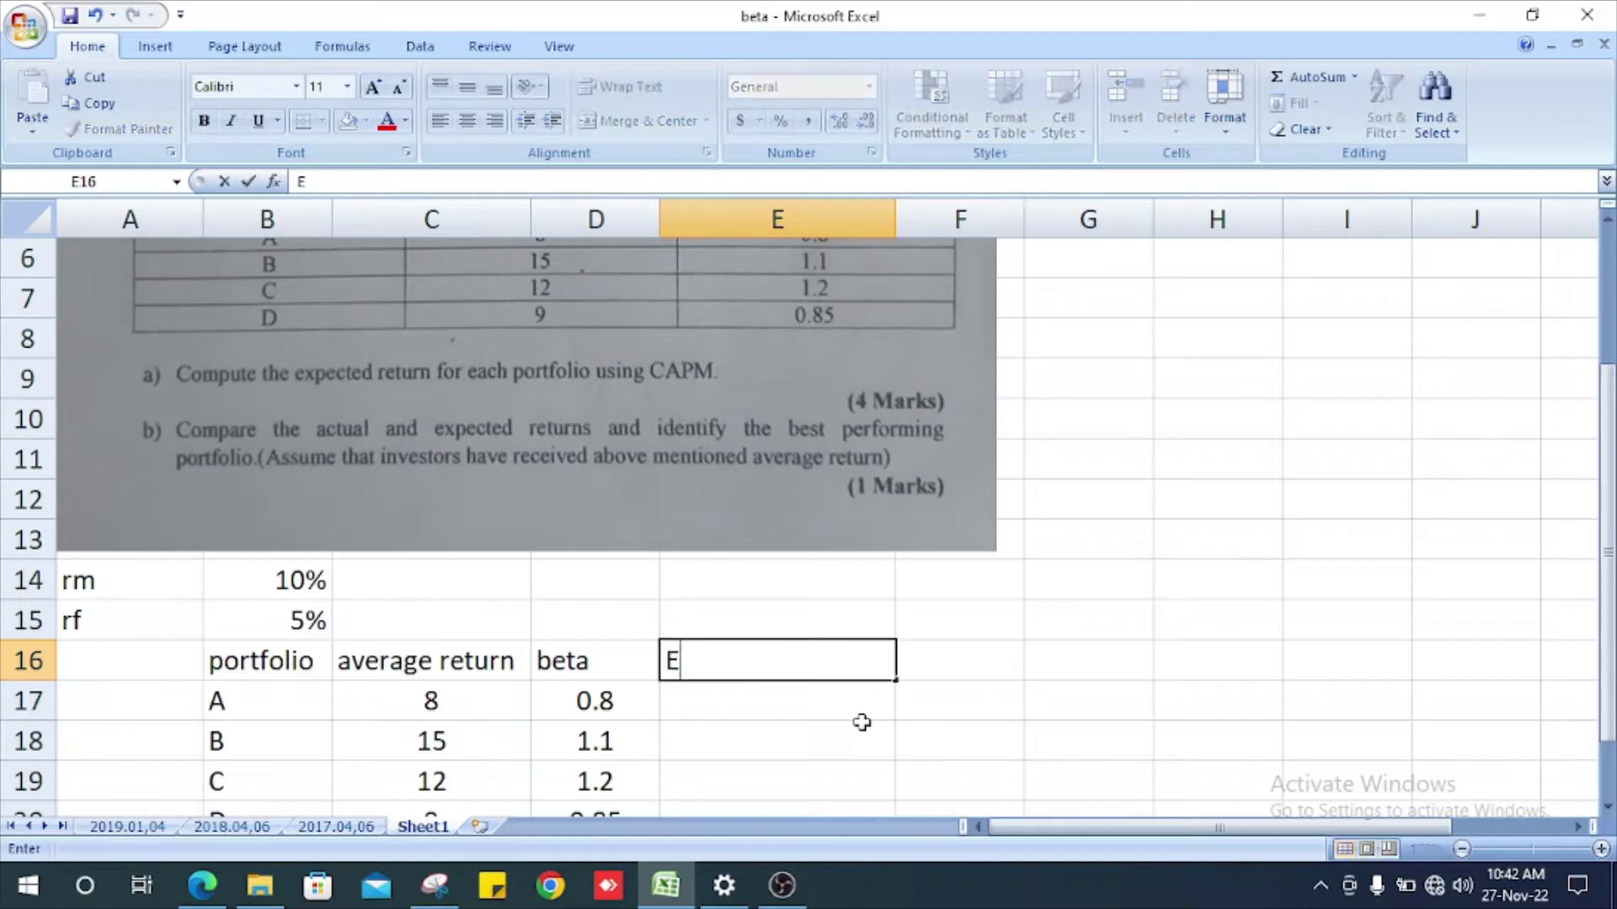
{"action": "type", "text": "(r)"}
{"action": "type", "text": "="}
{"action": "type", "text": "rf"}
{"action": "type", "text": "+b"}
{"action": "type", "text": "eta("}
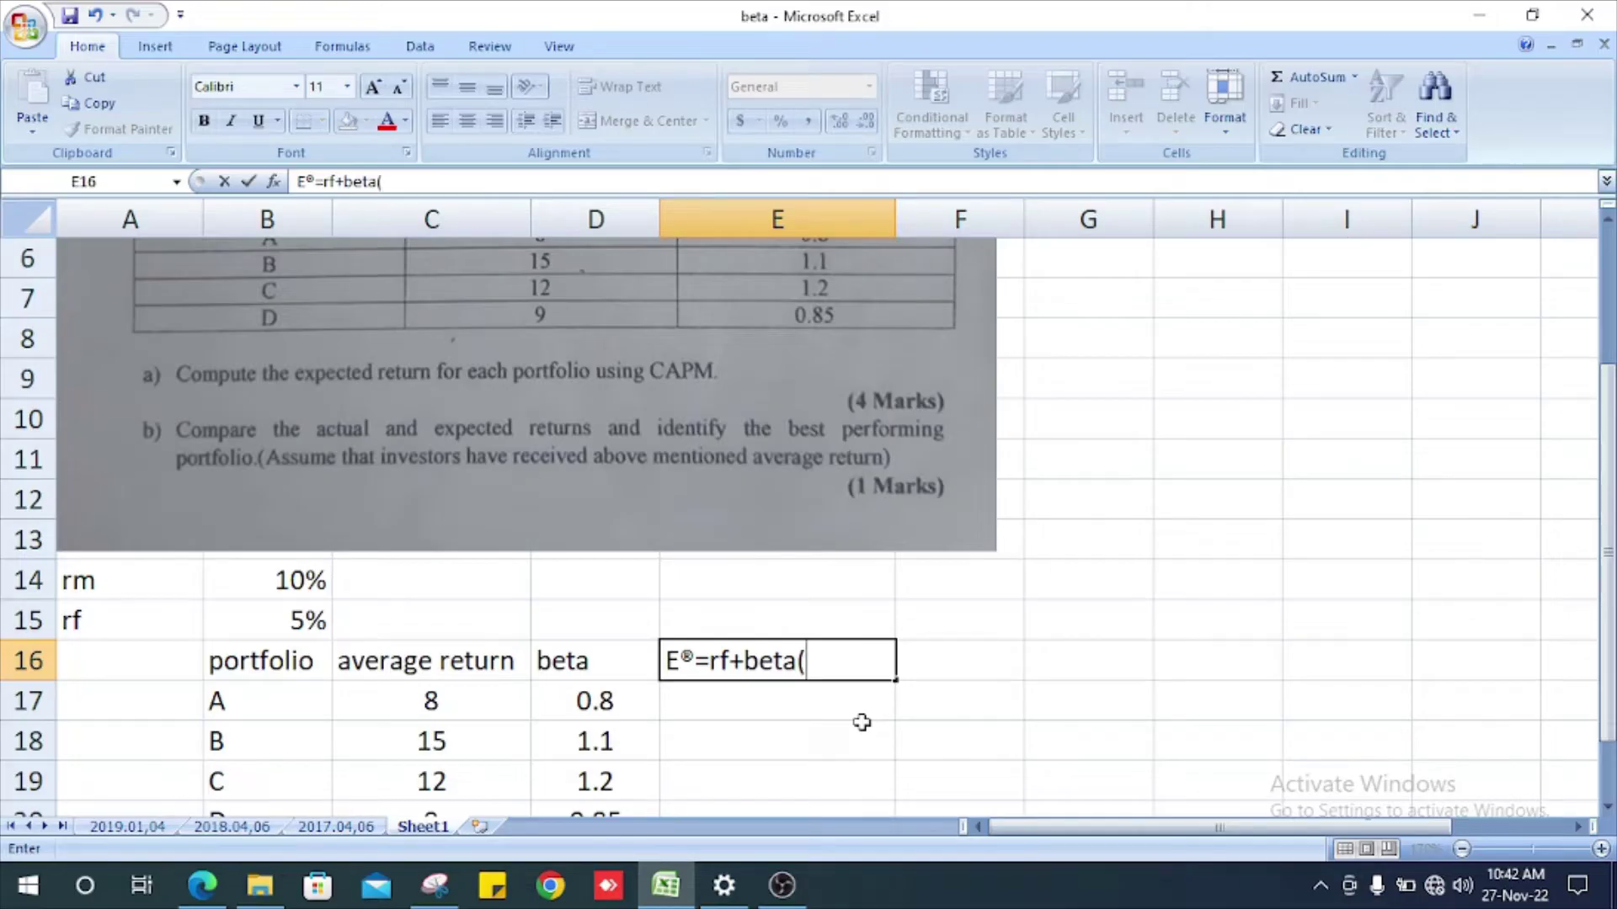
{"action": "type", "text": "rm-rf"}
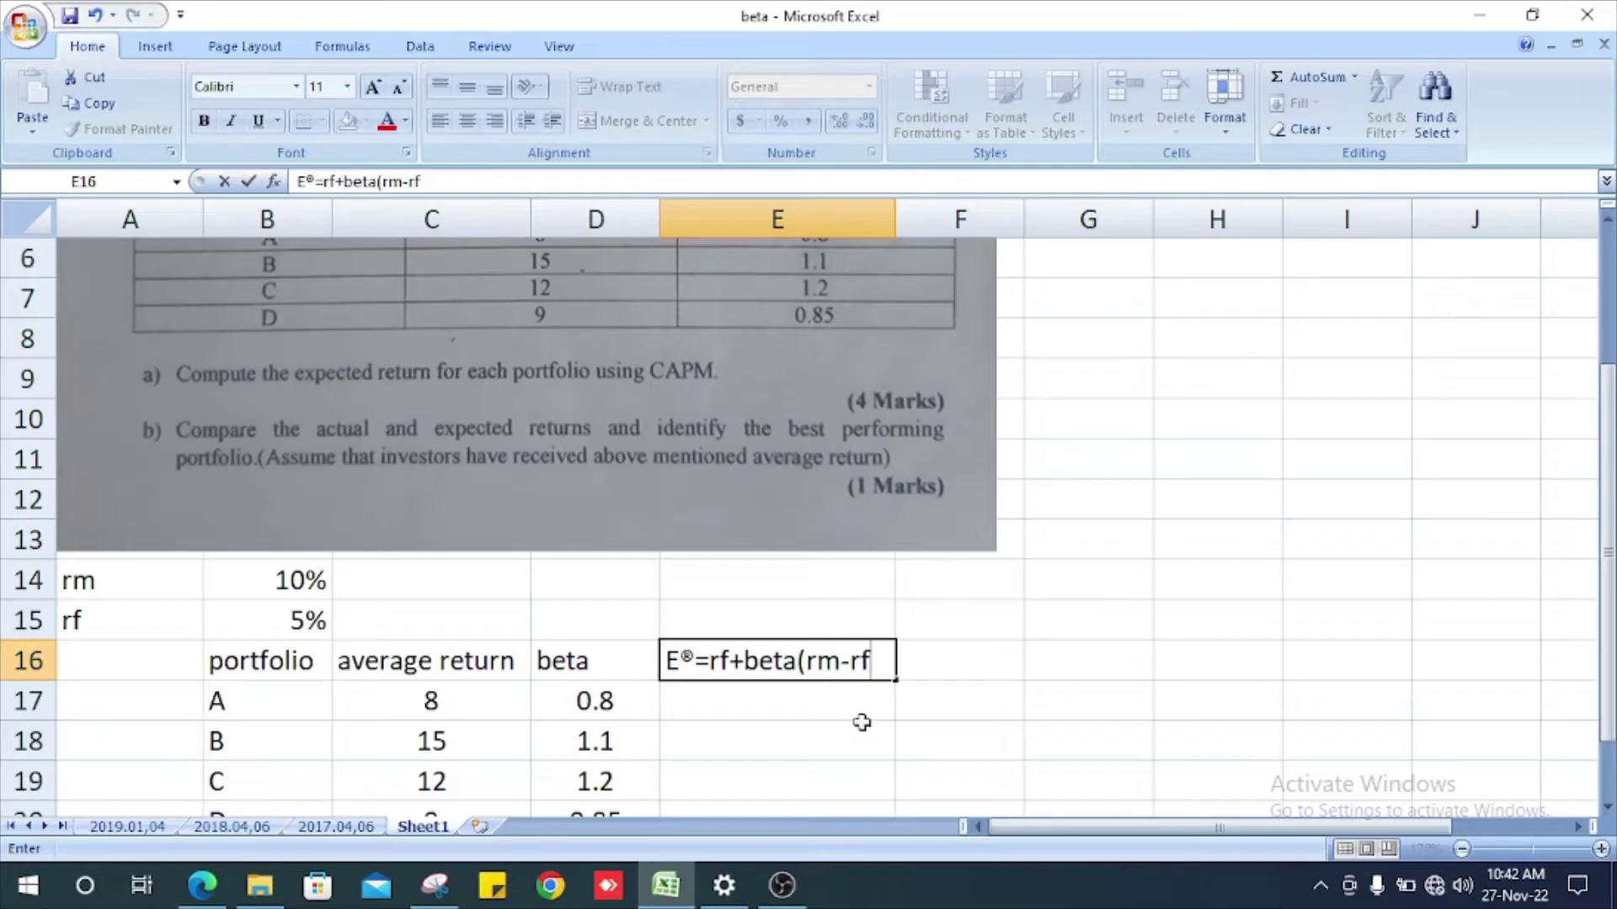
{"action": "type", "text": ")"}
{"action": "key", "text": "Return"}
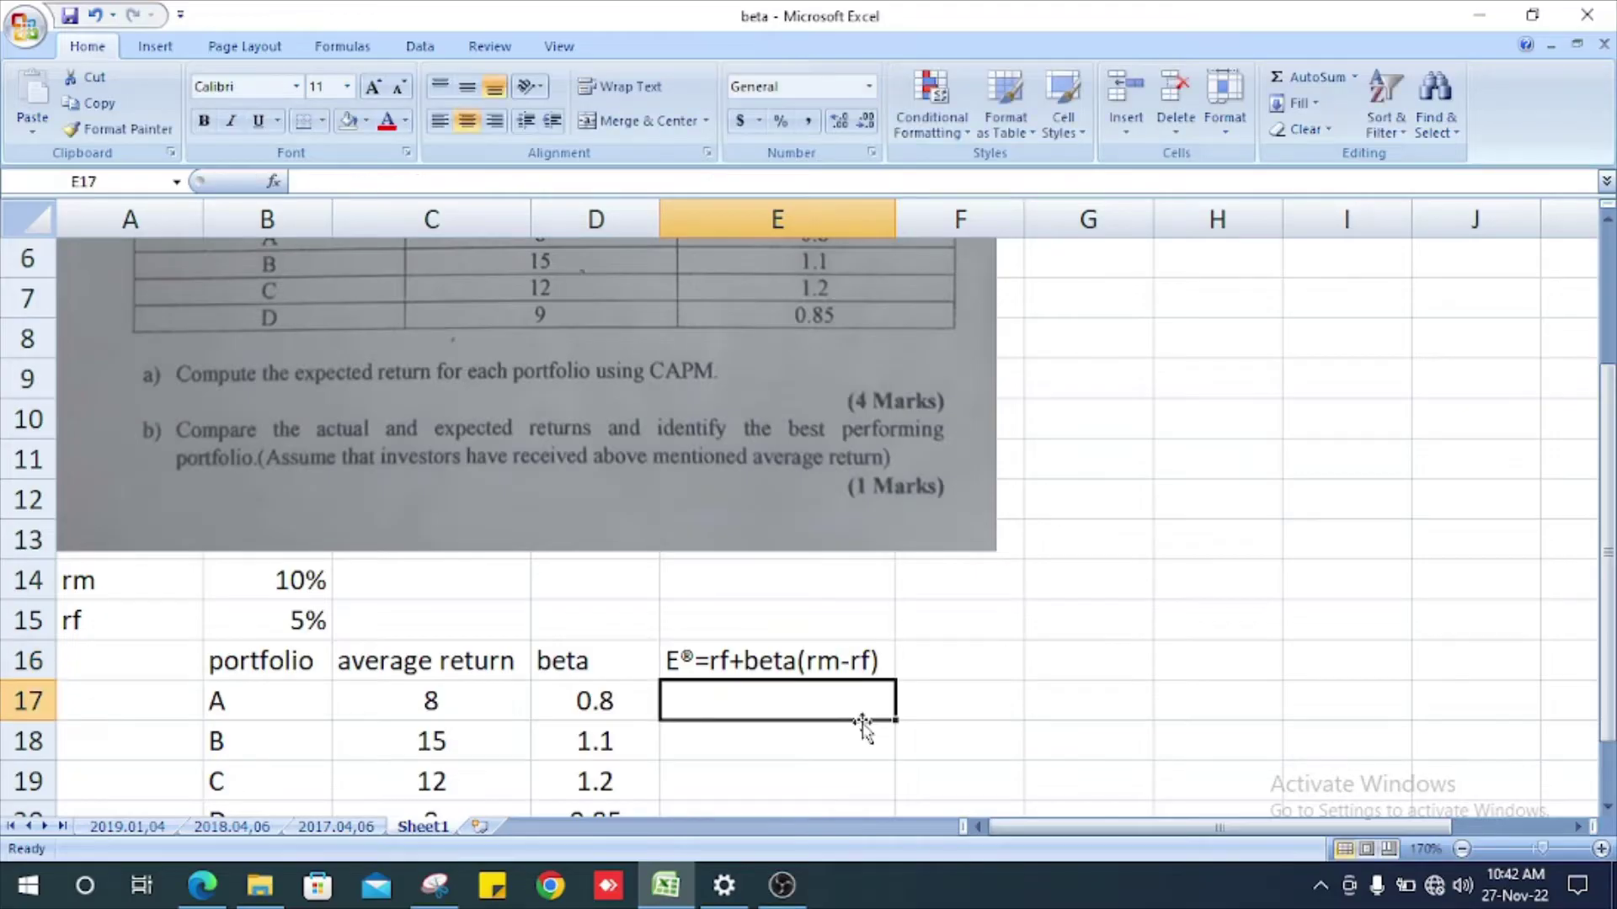
{"action": "scroll", "coordinate": [863, 726], "scroll_direction": "down", "scroll_amount": 1}
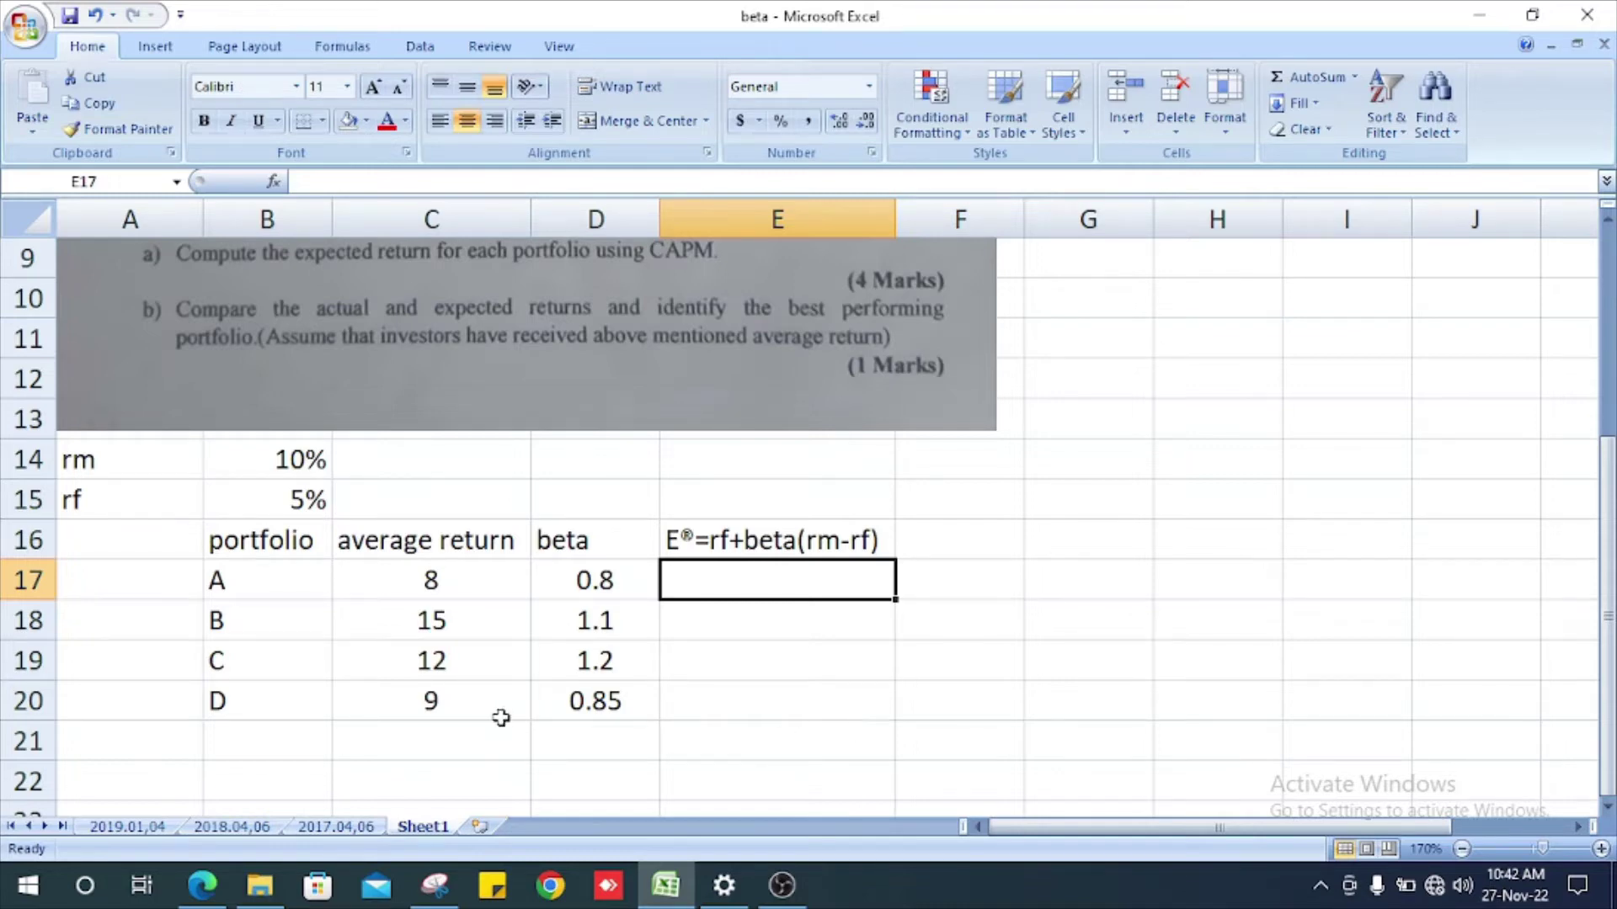
{"action": "left_click", "coordinate": [194, 505]}
{"action": "left_click_drag", "start_coordinate": [190, 506], "coordinate": [286, 495]}
{"action": "left_click", "coordinate": [742, 587]}
{"action": "type", "text": "5%"}
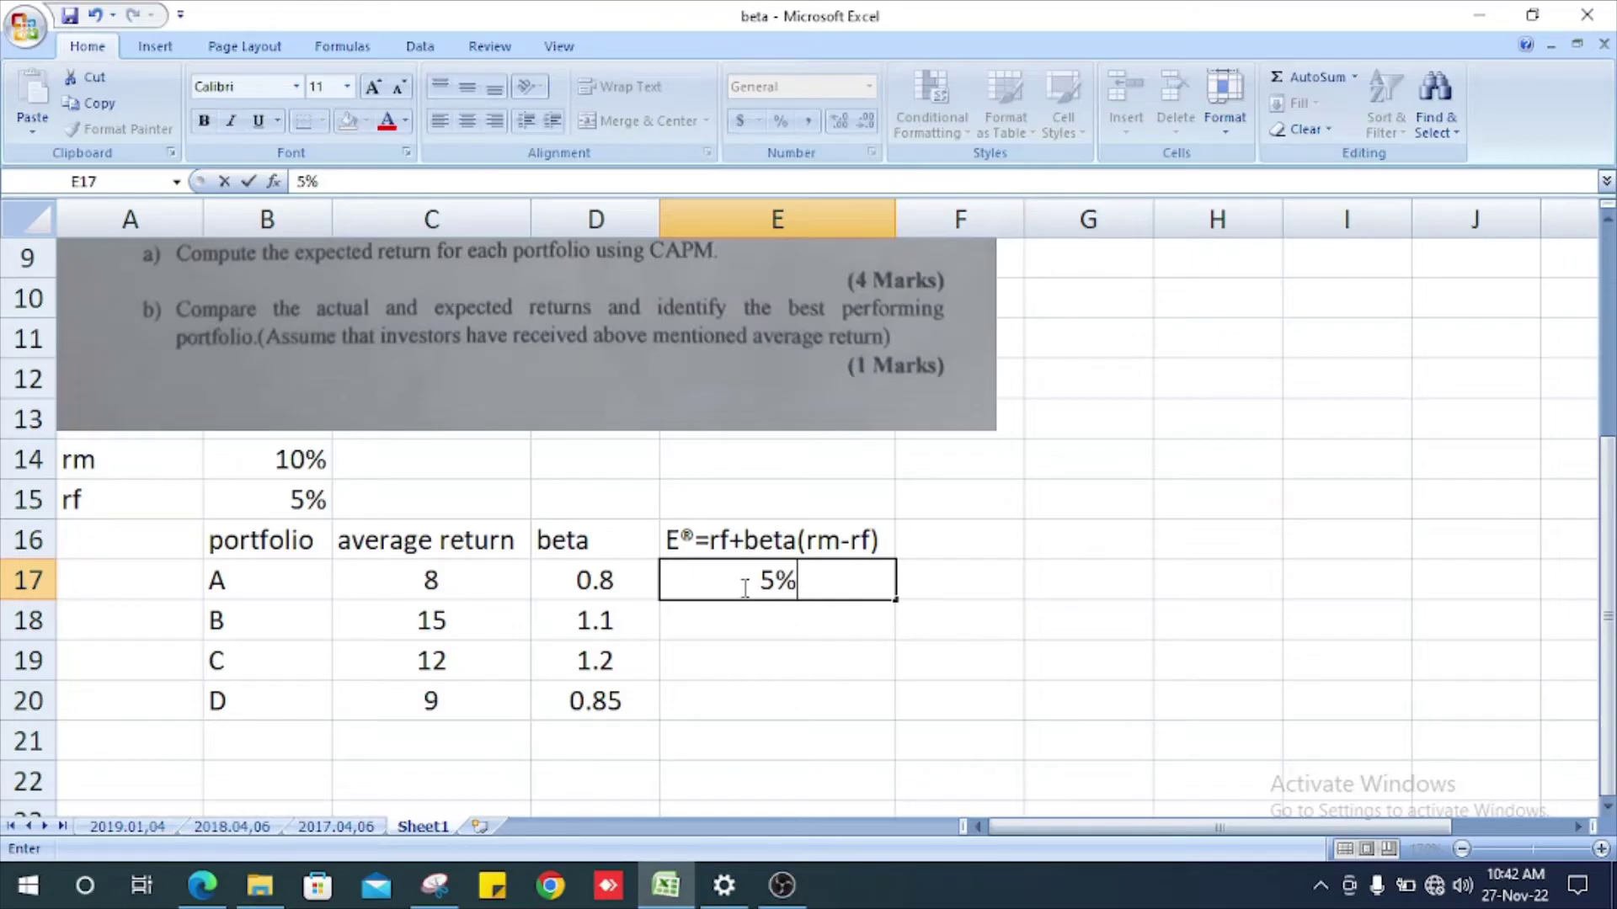
{"action": "type", "text": "+"}
{"action": "double_click", "coordinate": [579, 585]}
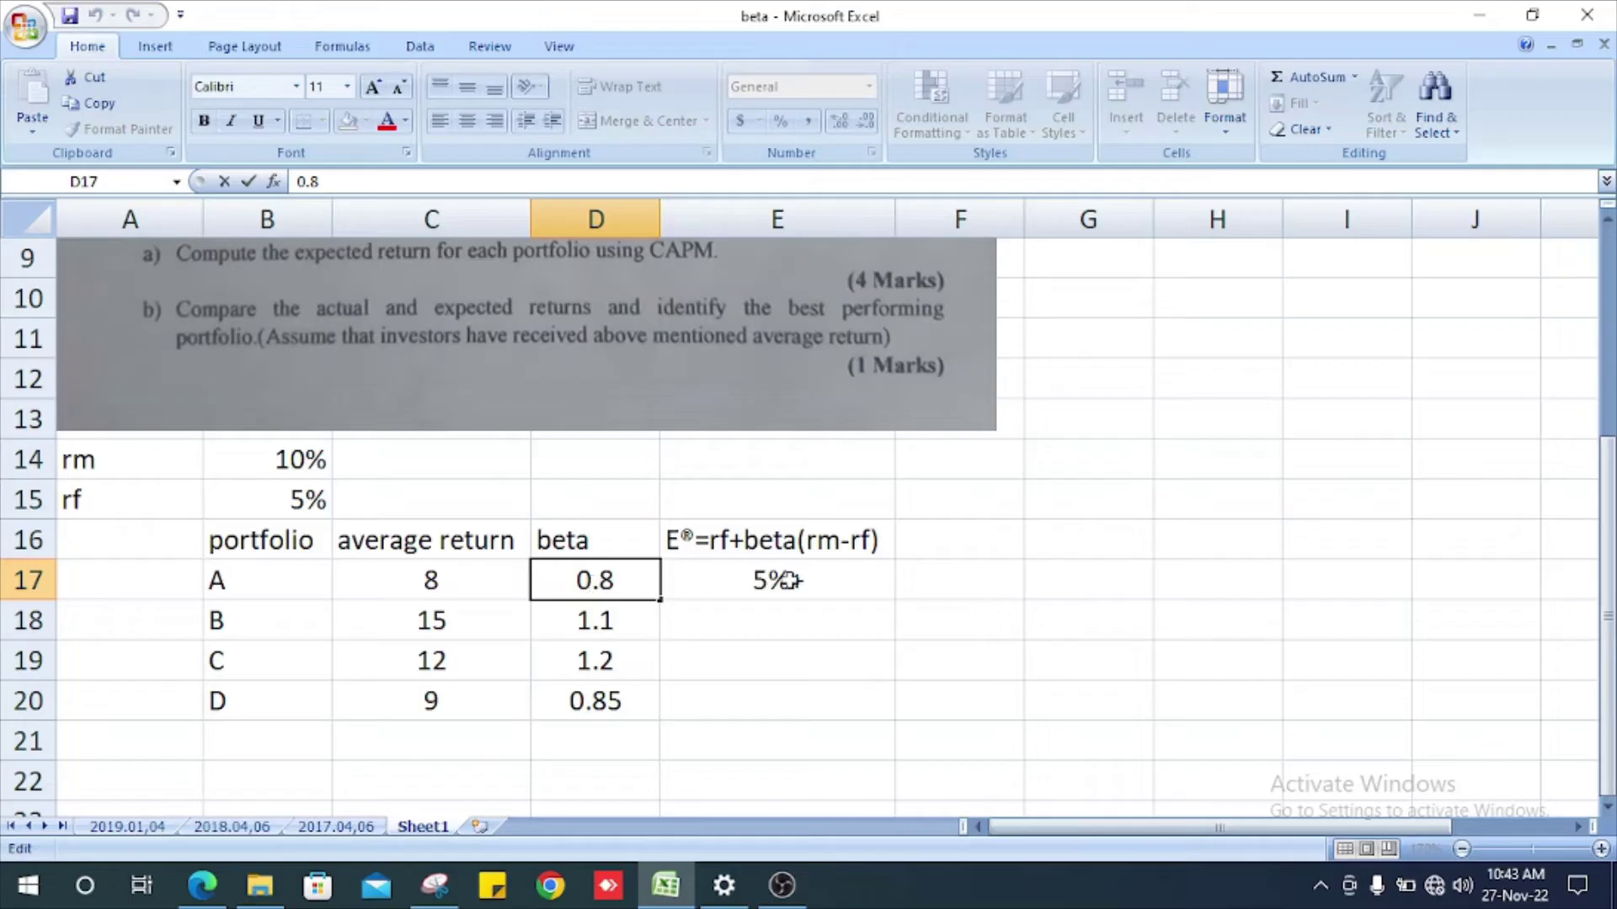
{"action": "left_click", "coordinate": [851, 578]}
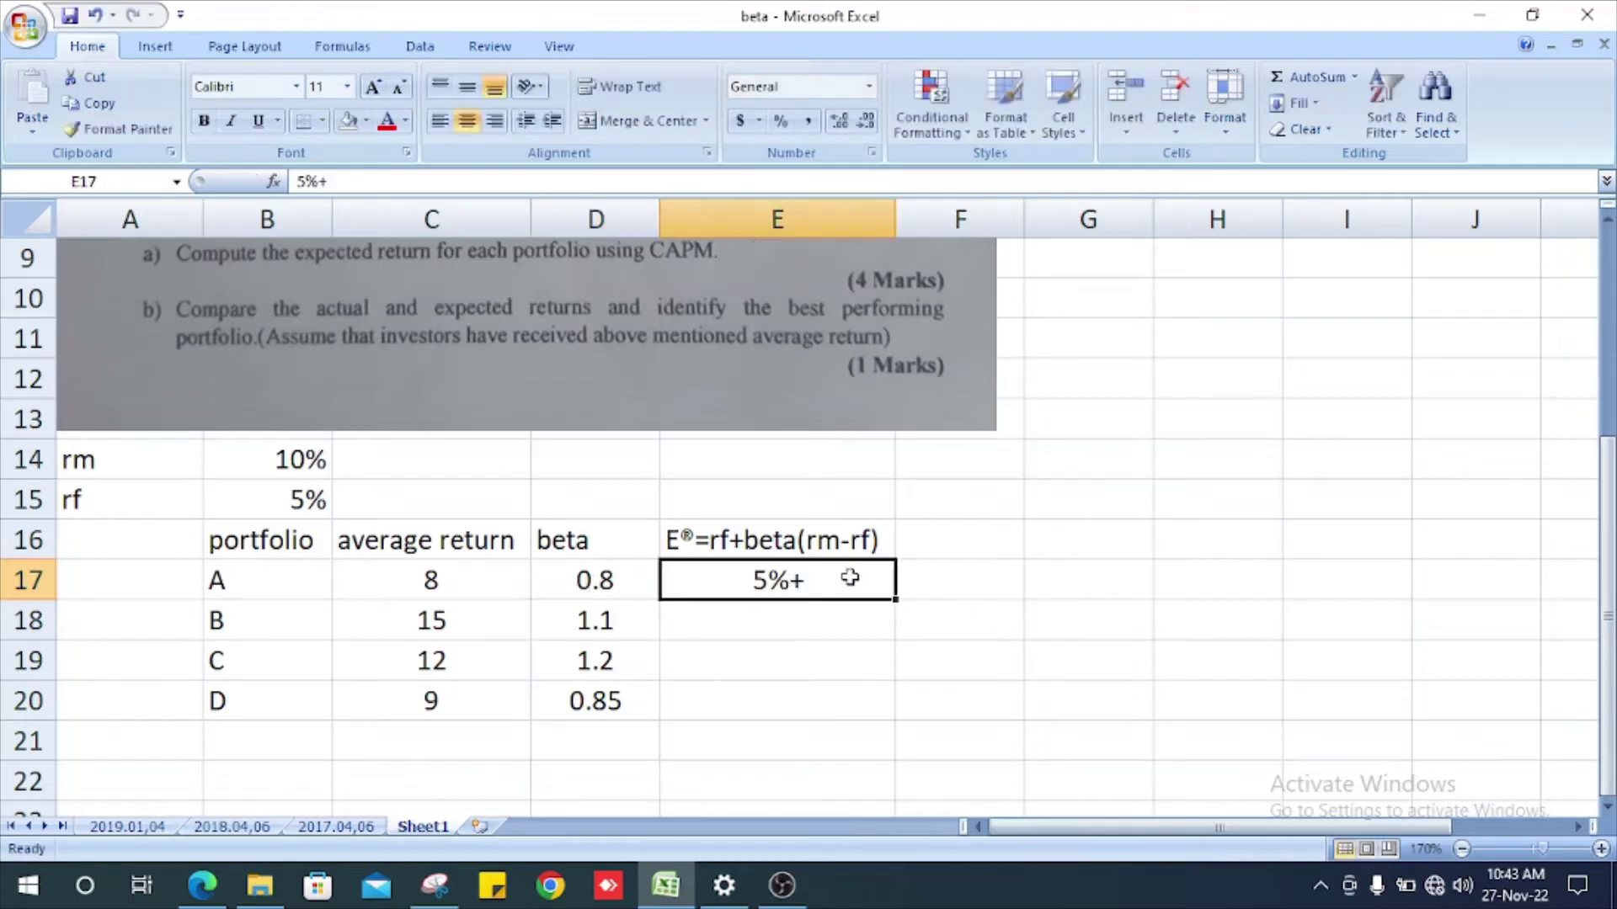
{"action": "type", "text": "0.8"}
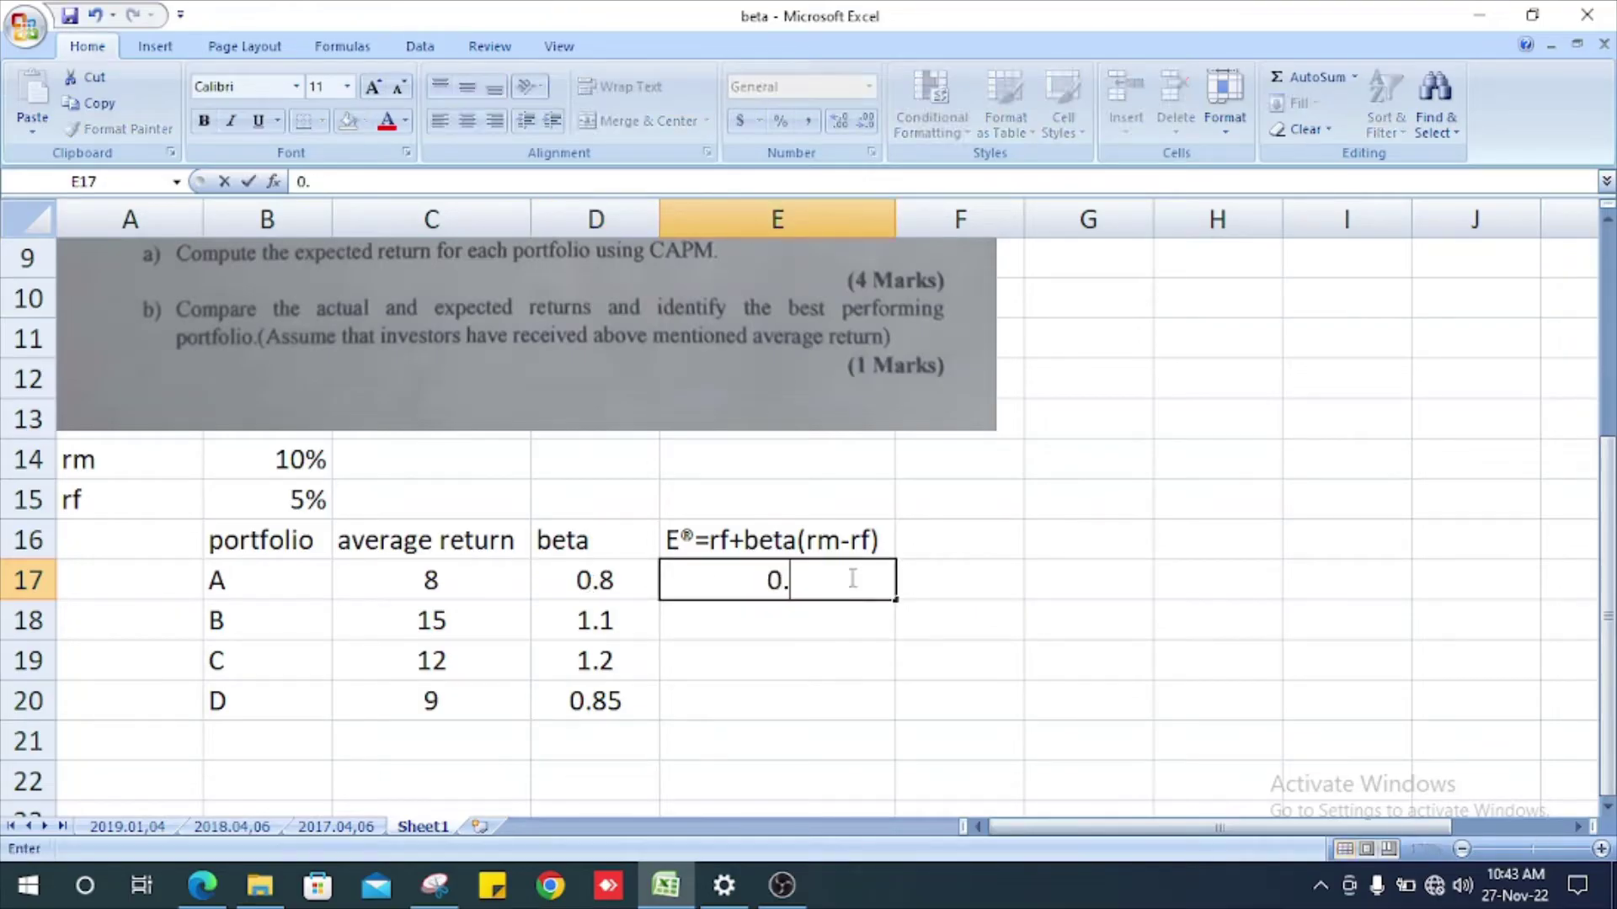
{"action": "key", "text": "BackSpace"}
{"action": "key", "text": "BackSpace"}
{"action": "key", "text": "BackSpace"}
Step: Write out portfolio A's CAPM calculation as the text 5%+0.8(10%-5%) in cell E17
{"action": "type", "text": "5%+0.8"}
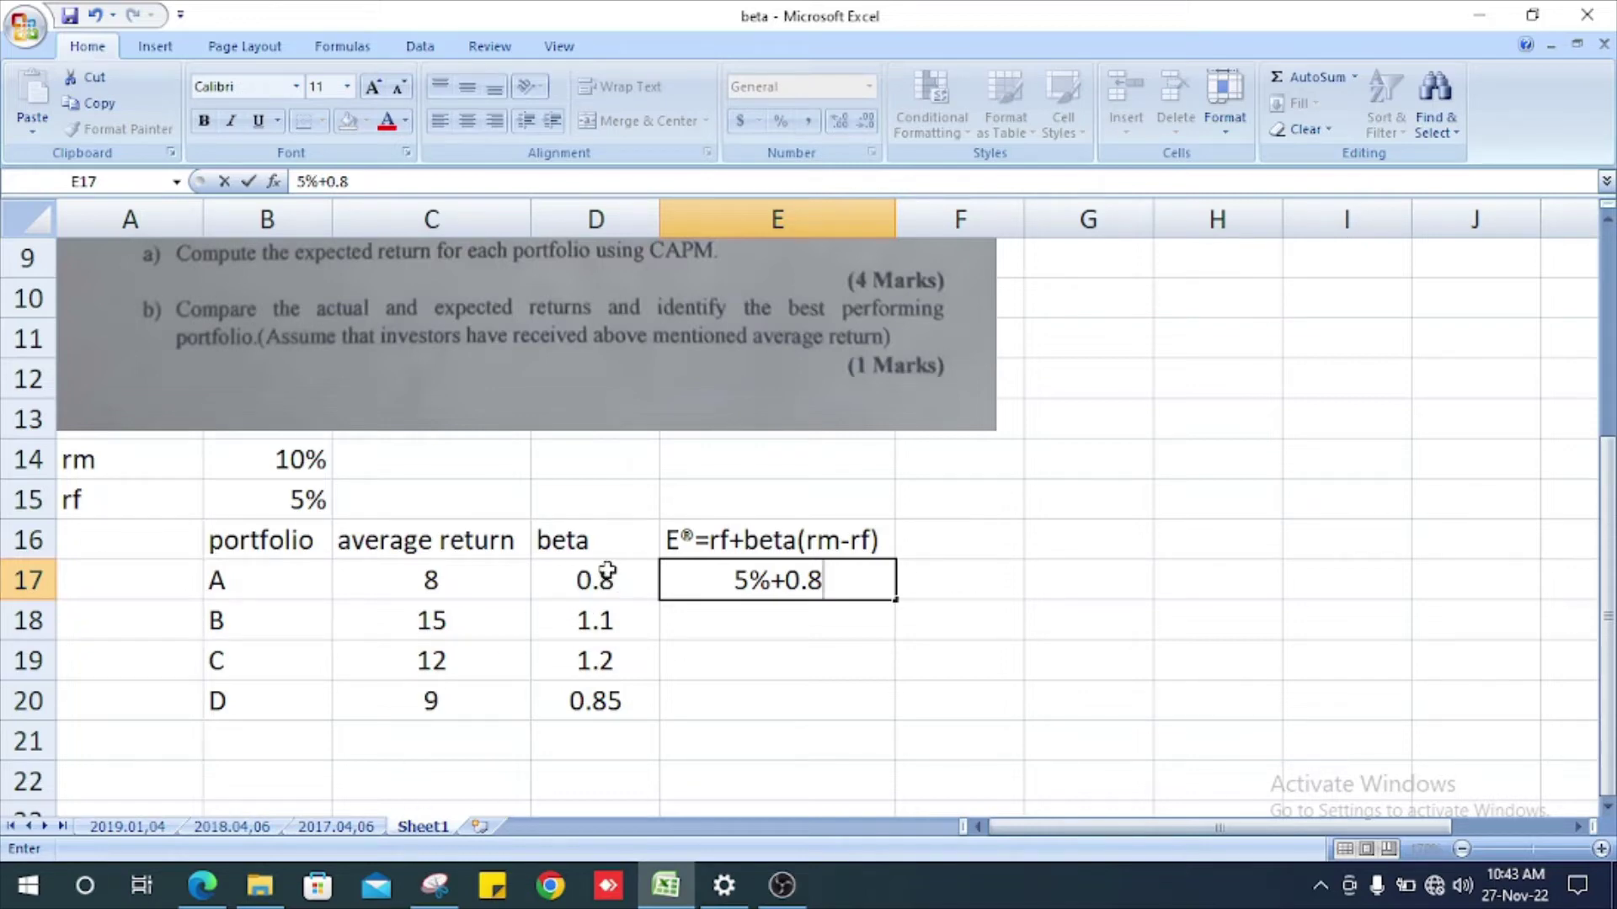
{"action": "type", "text": "("}
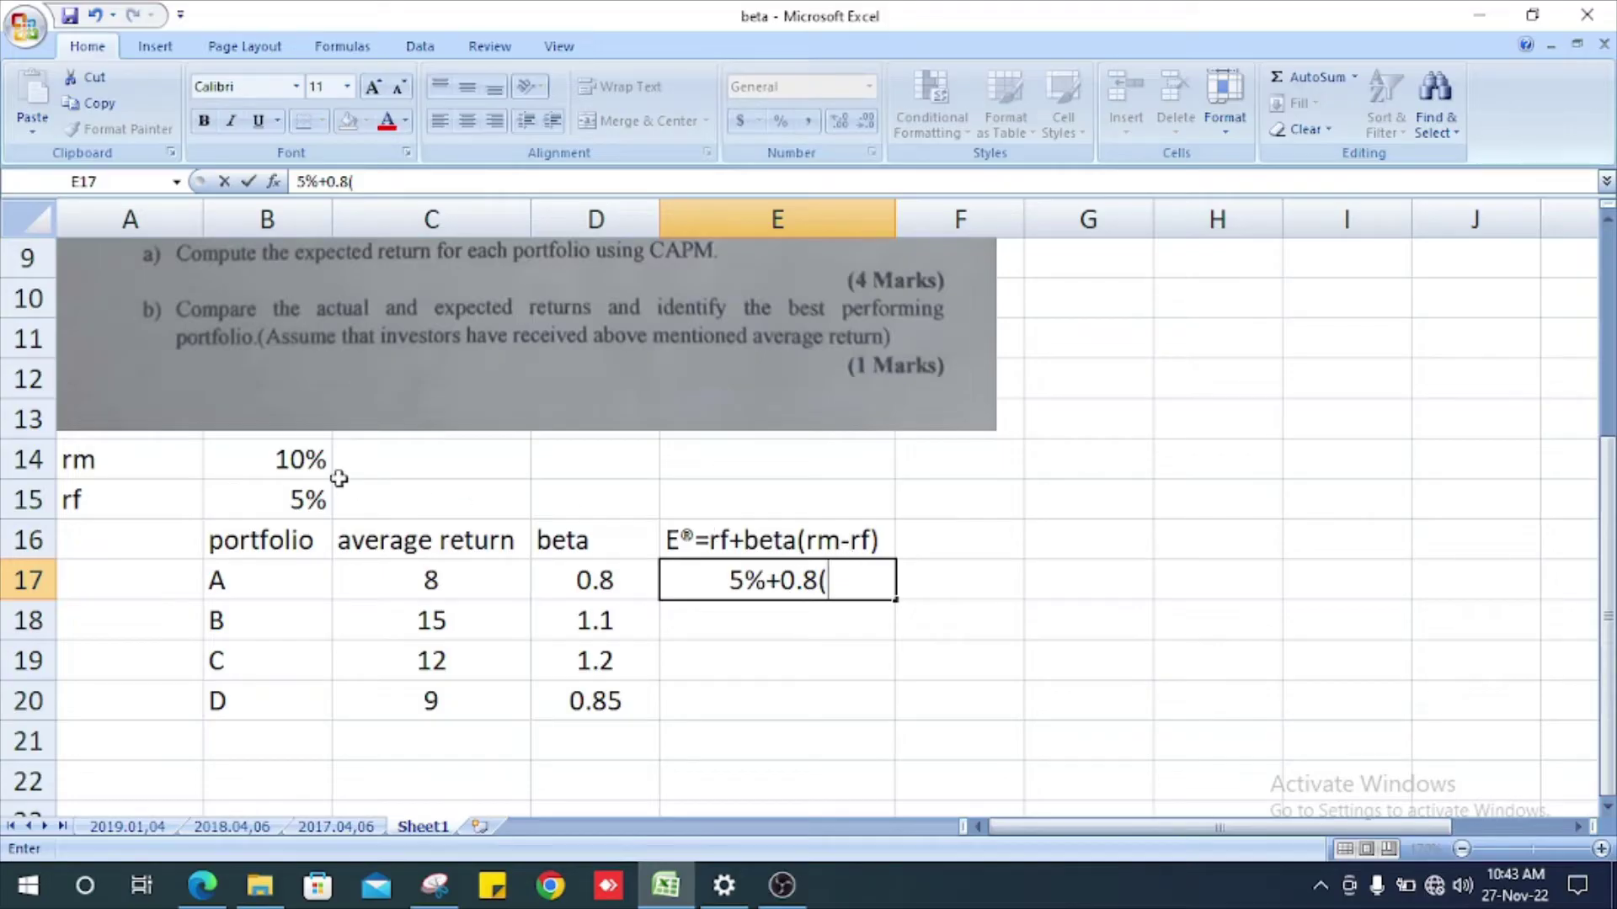
{"action": "type", "text": "10"}
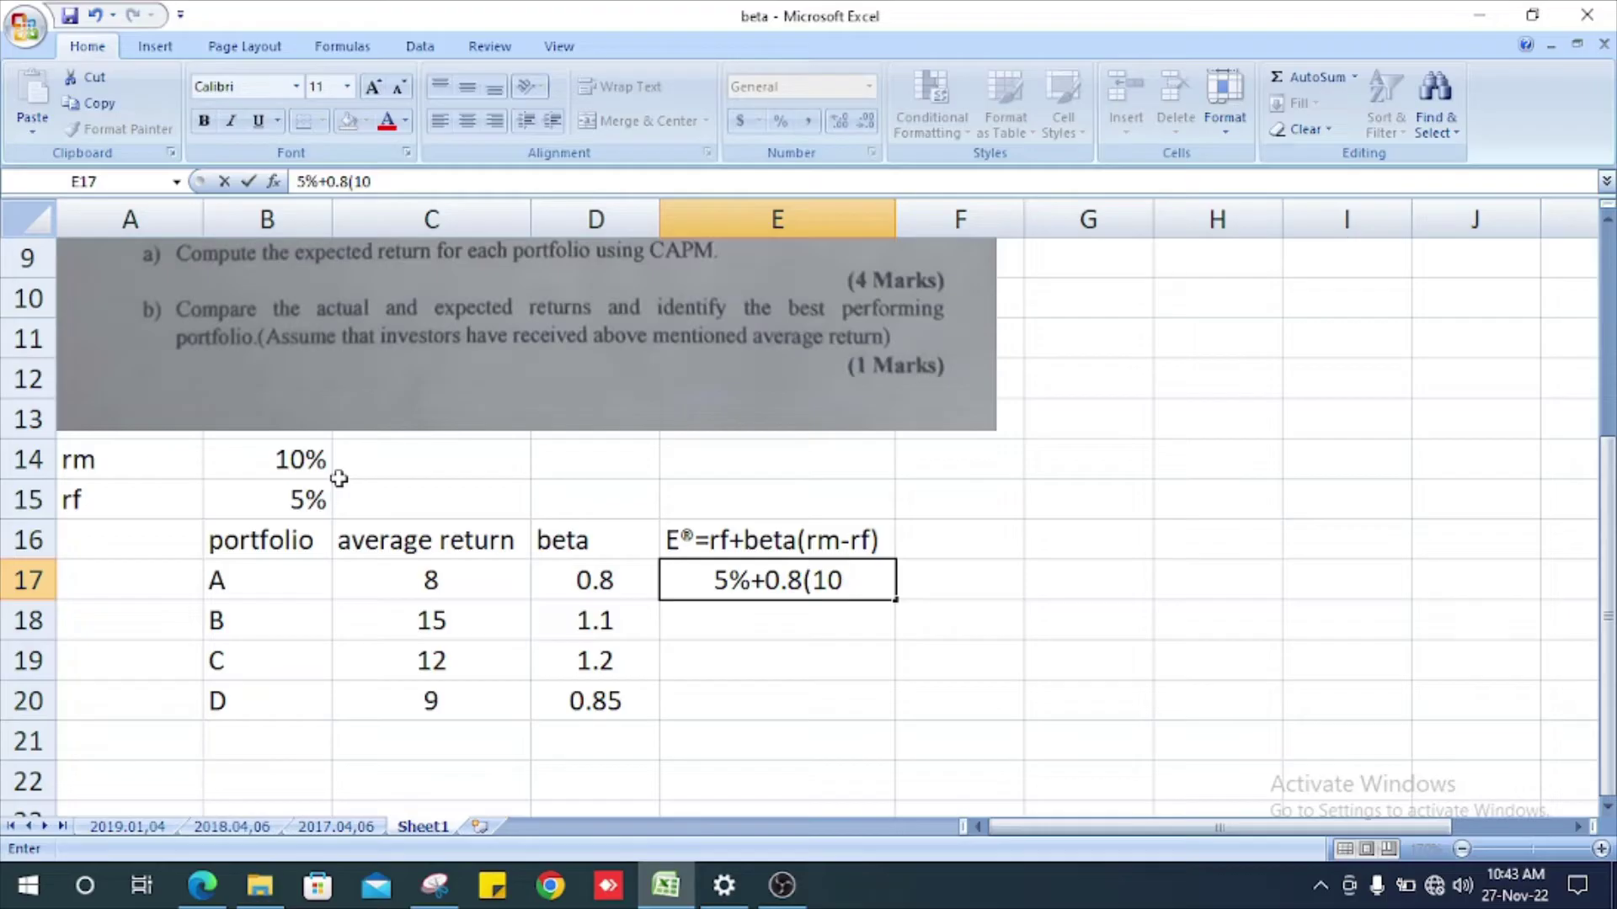
{"action": "type", "text": "%"}
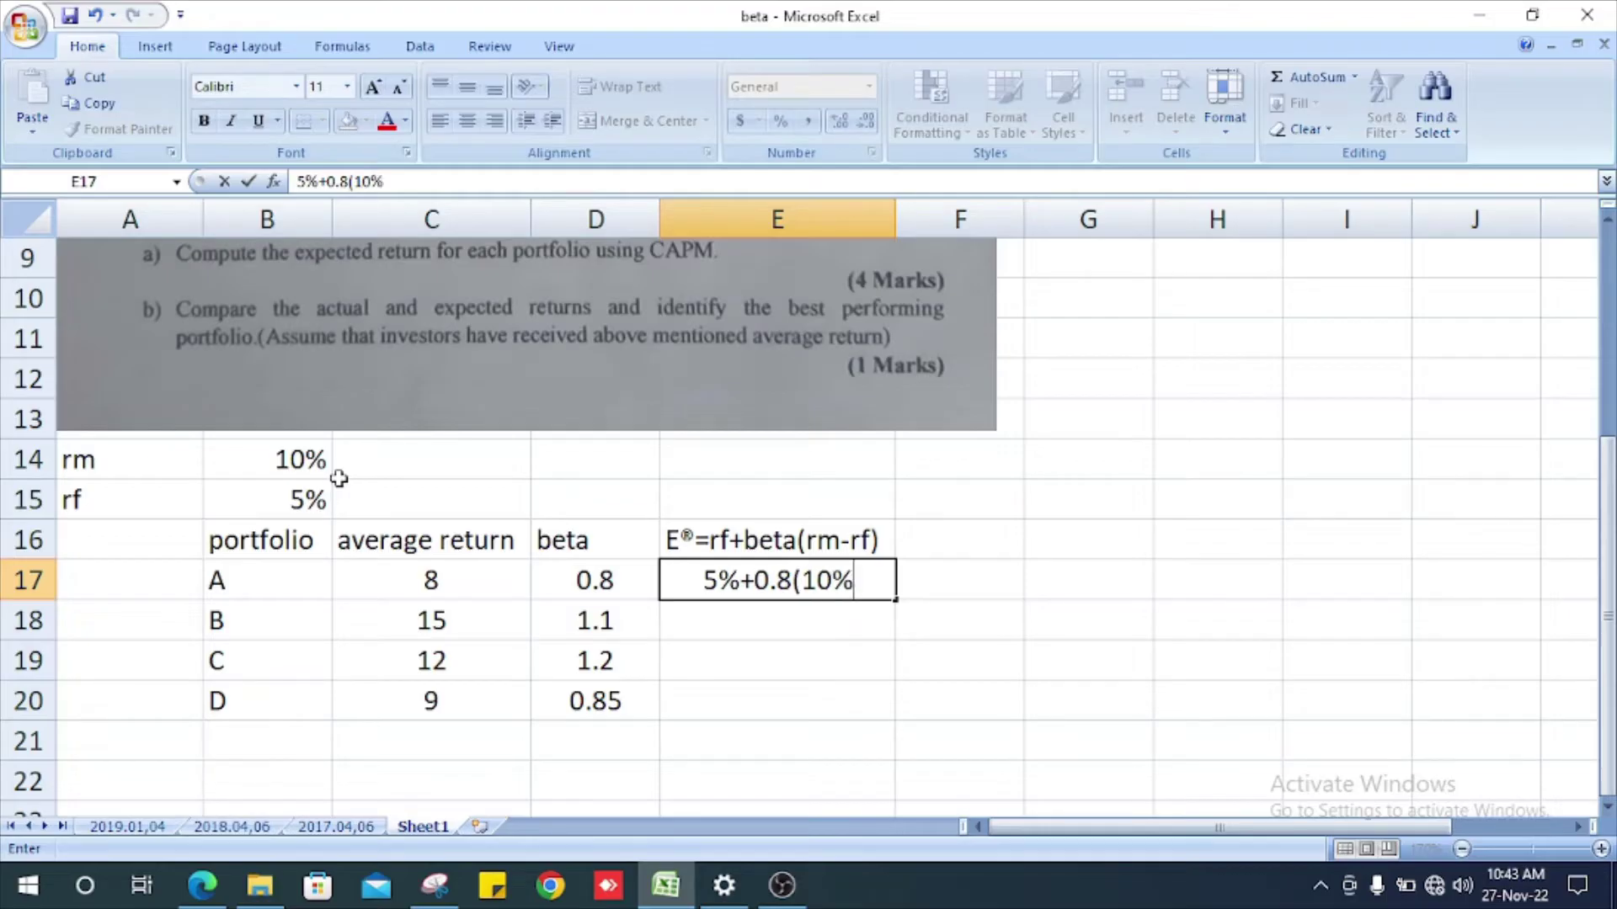
{"action": "type", "text": "-"}
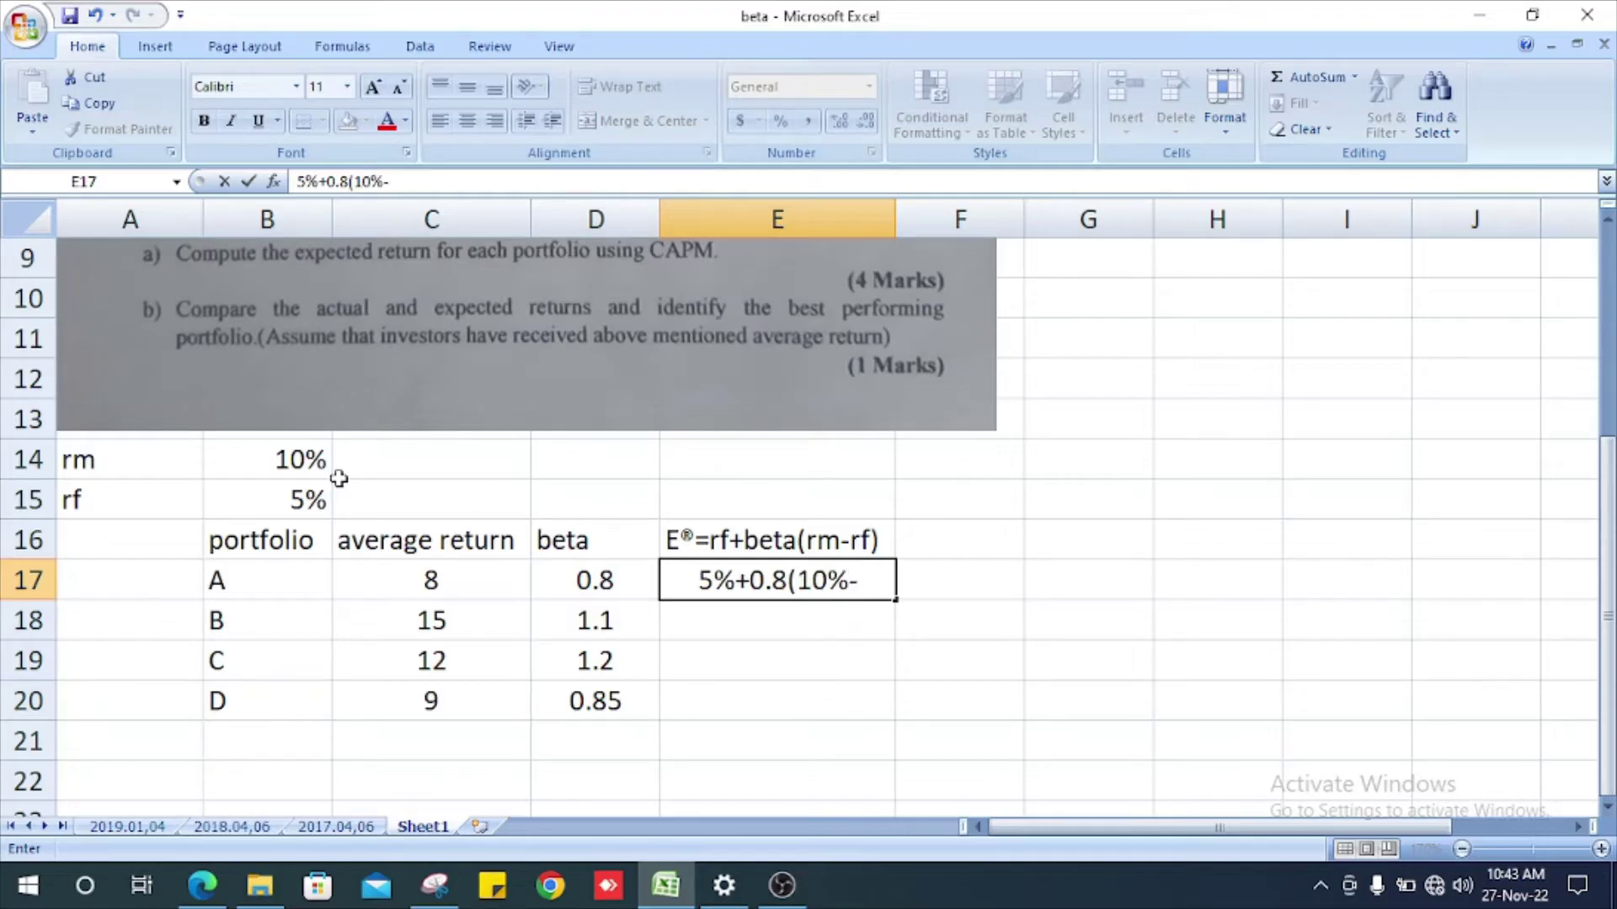
{"action": "type", "text": "5%"}
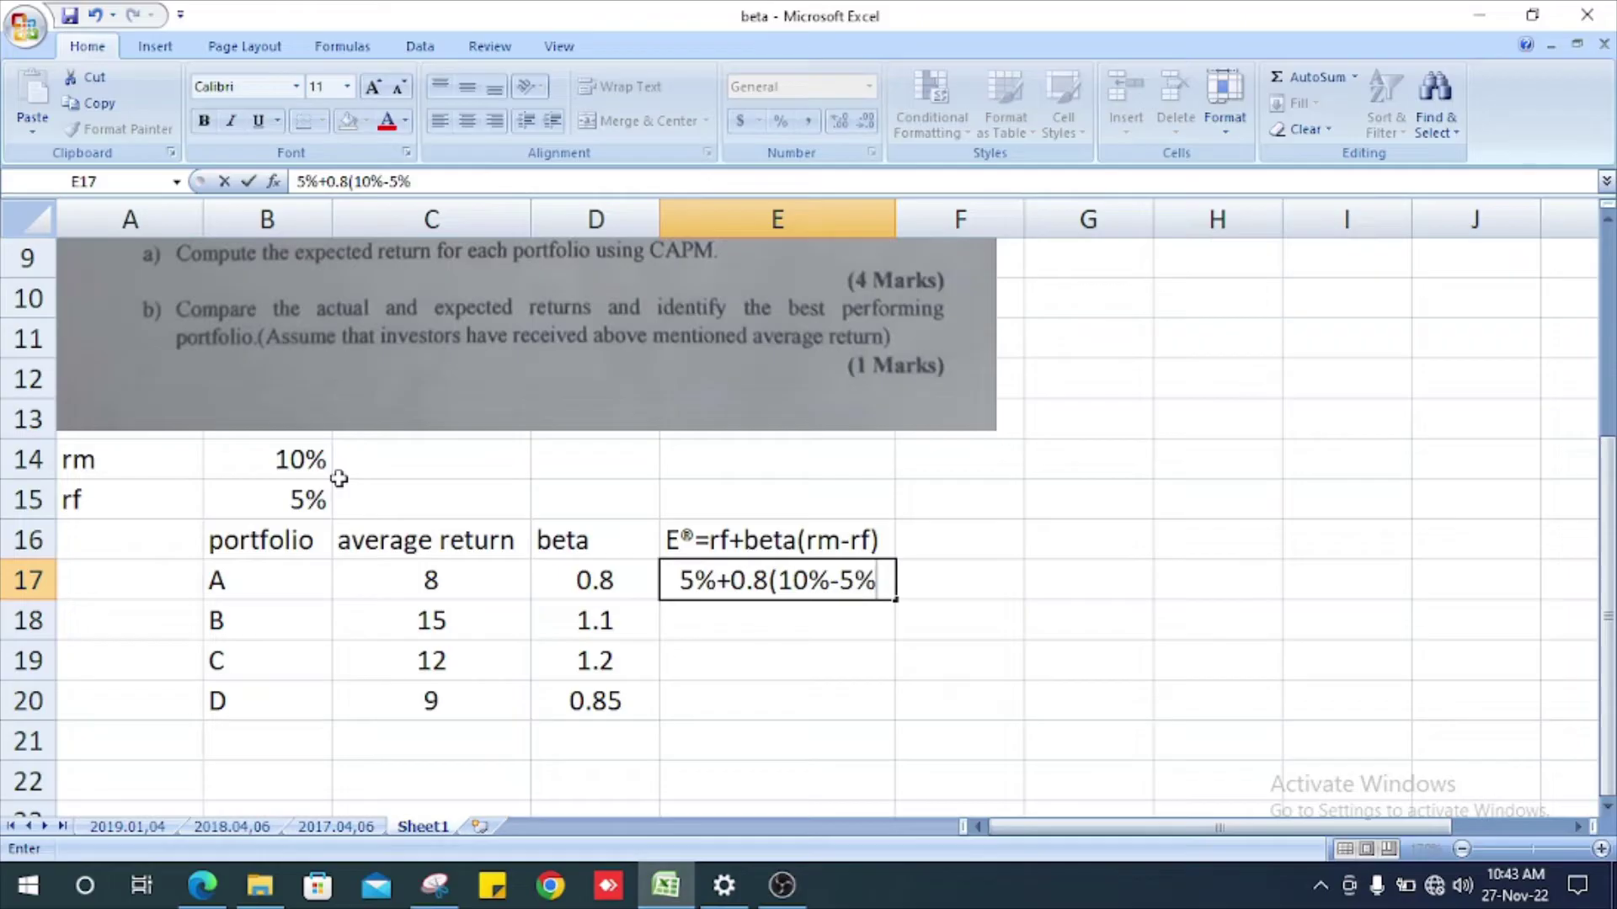
{"action": "type", "text": ")"}
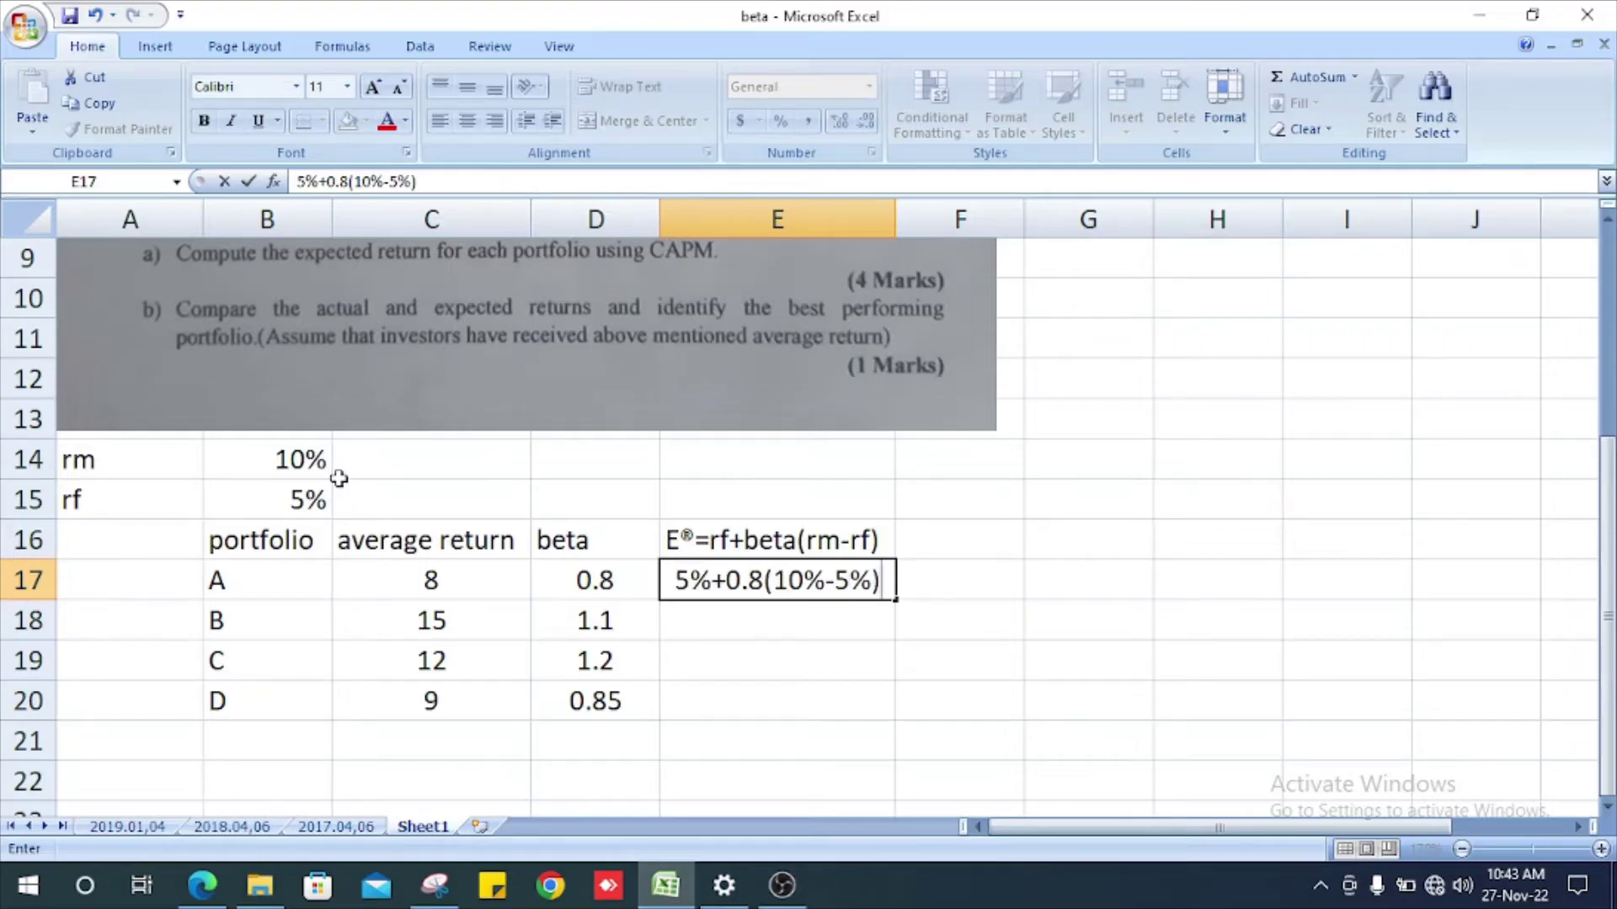
{"action": "key", "text": "Return"}
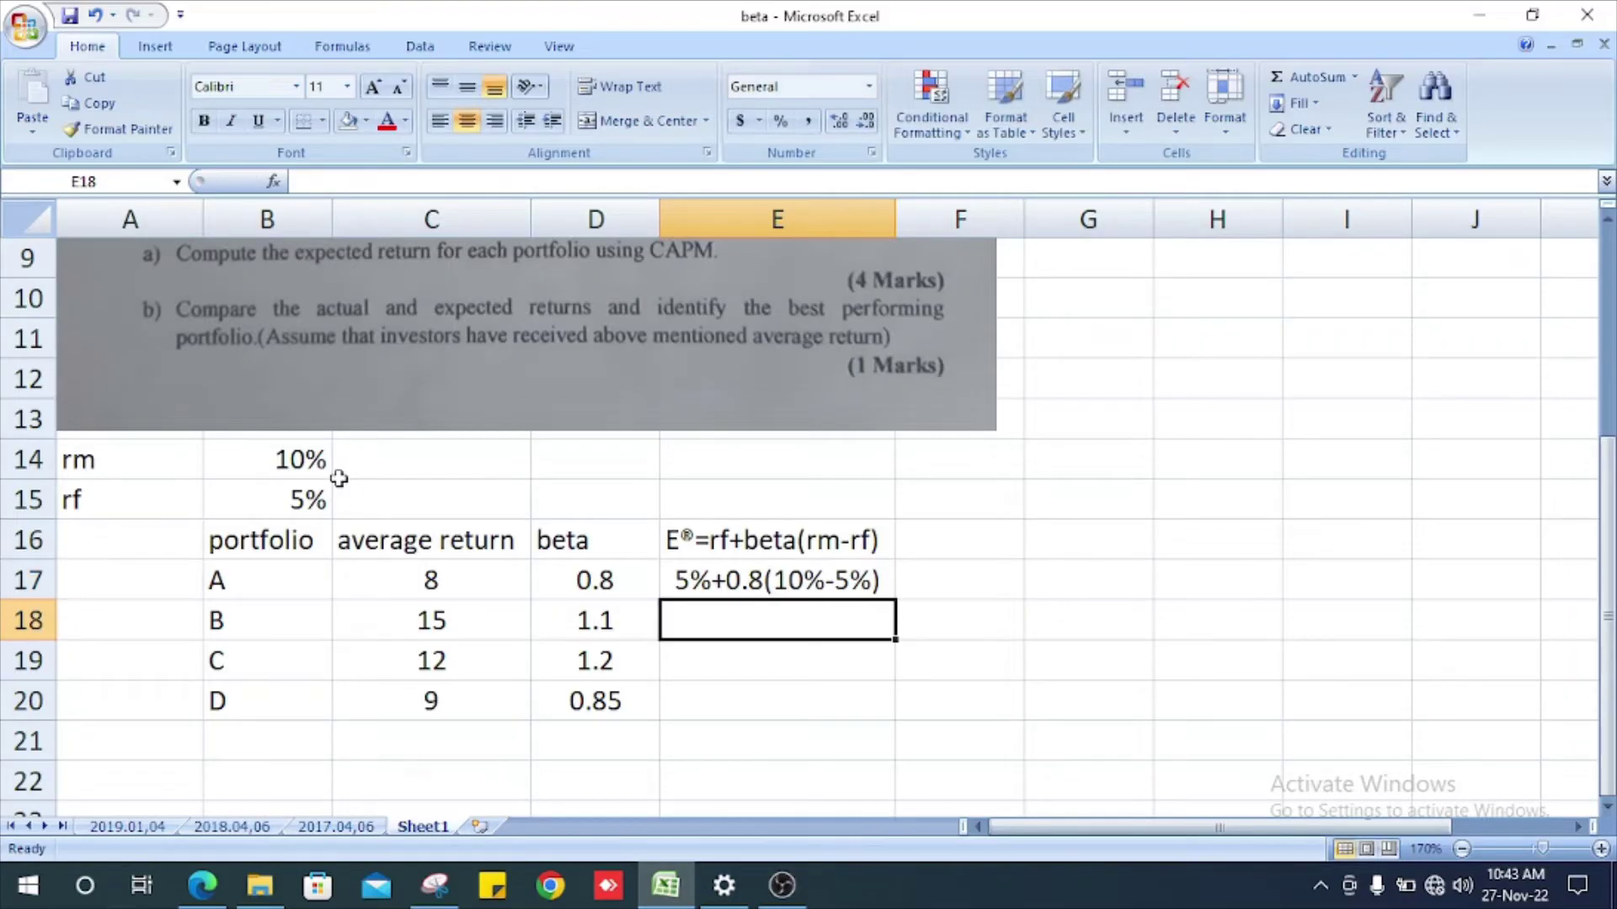
Step: Add the column heading E(r) in cell F16 for the computed expected returns
{"action": "left_click", "coordinate": [989, 535]}
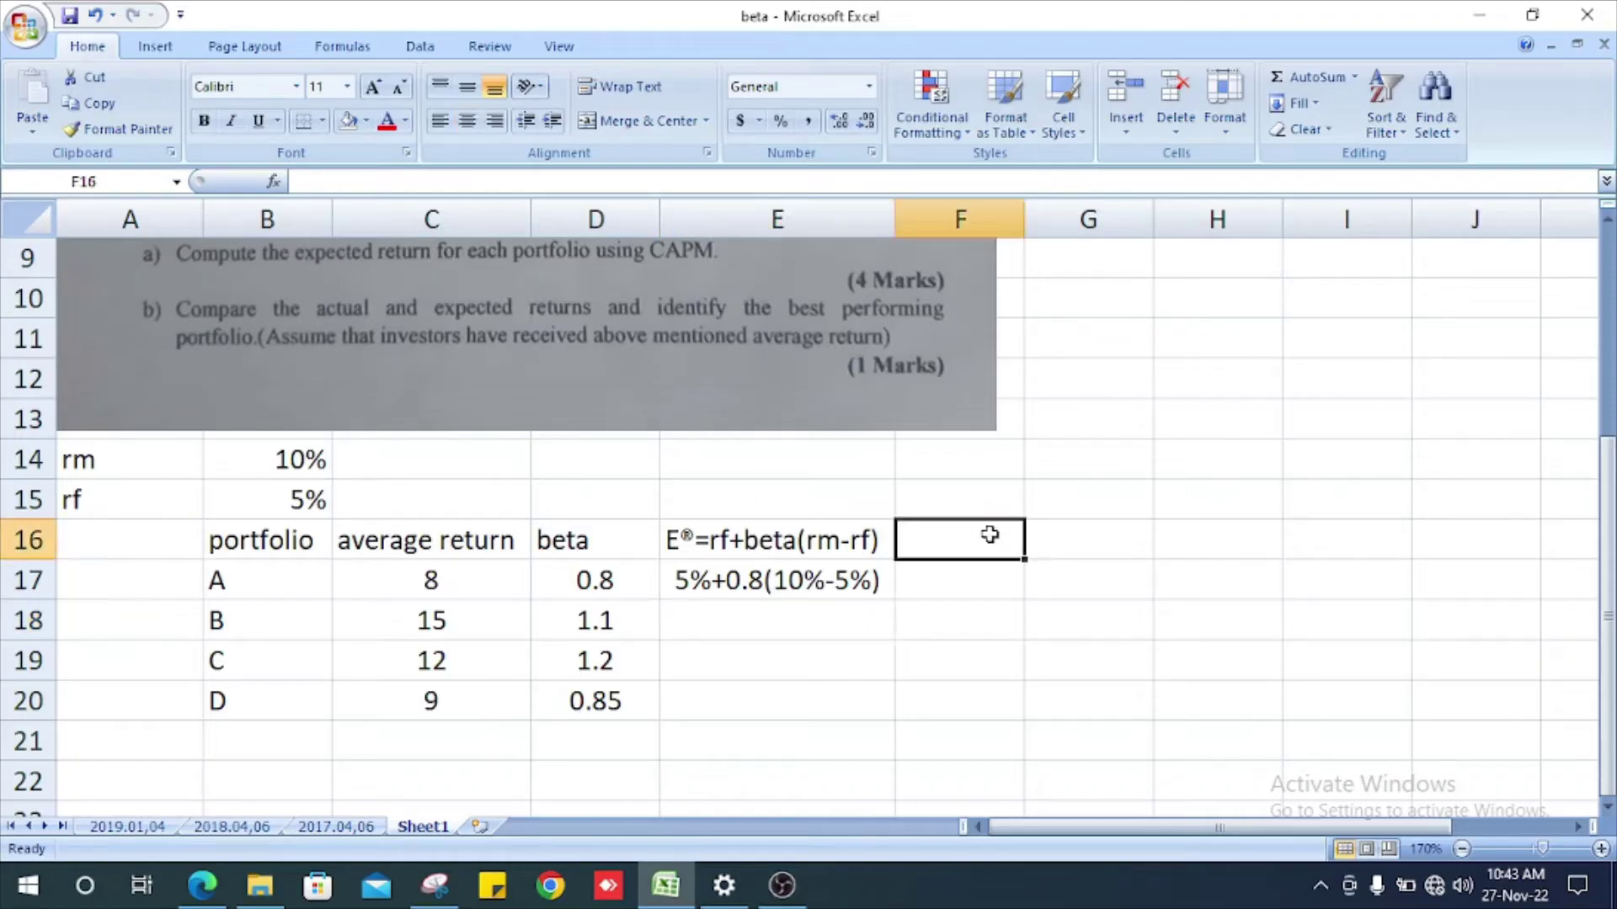
{"action": "type", "text": "E(r)"}
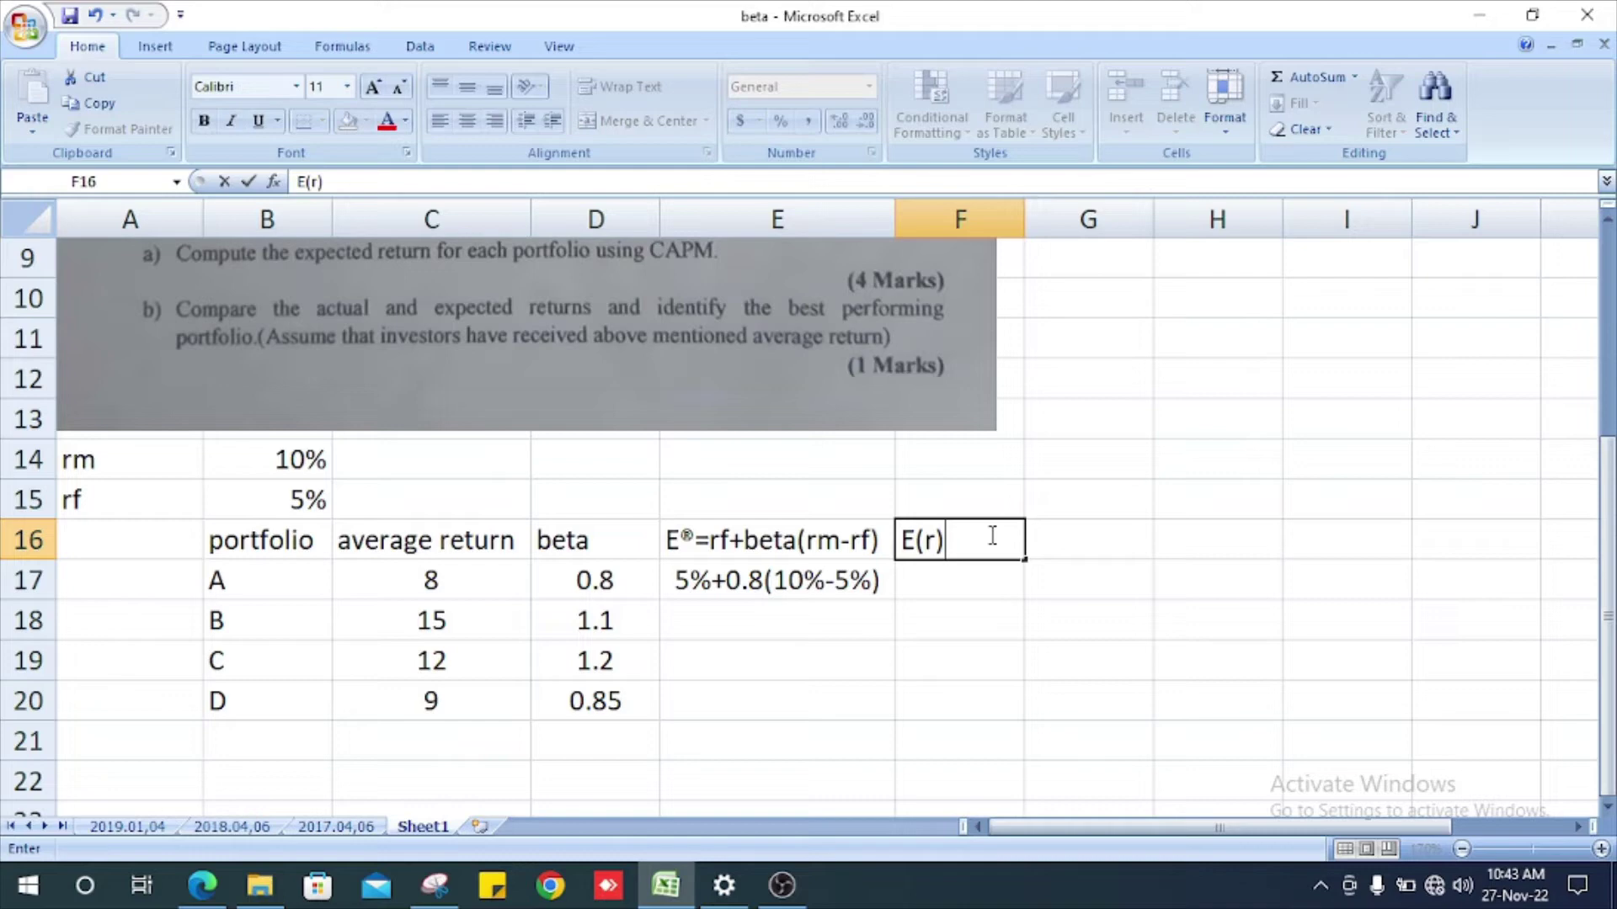
{"action": "key", "text": "Return"}
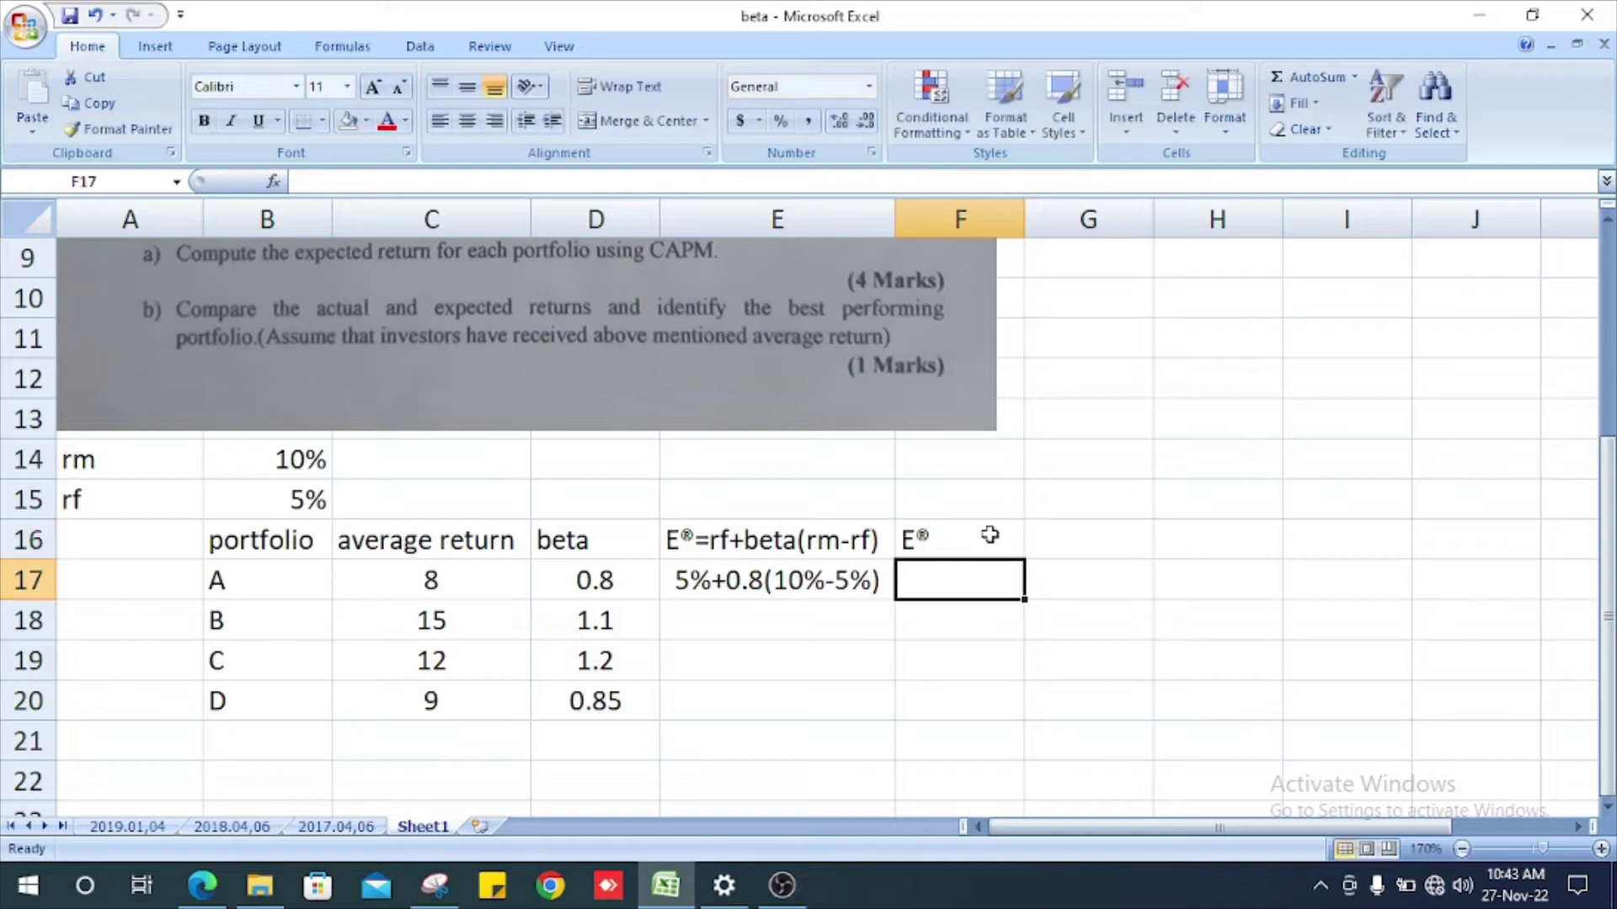
{"action": "key", "text": "Left"}
{"action": "key", "text": "ctrl+c"}
{"action": "key", "text": "Right"}
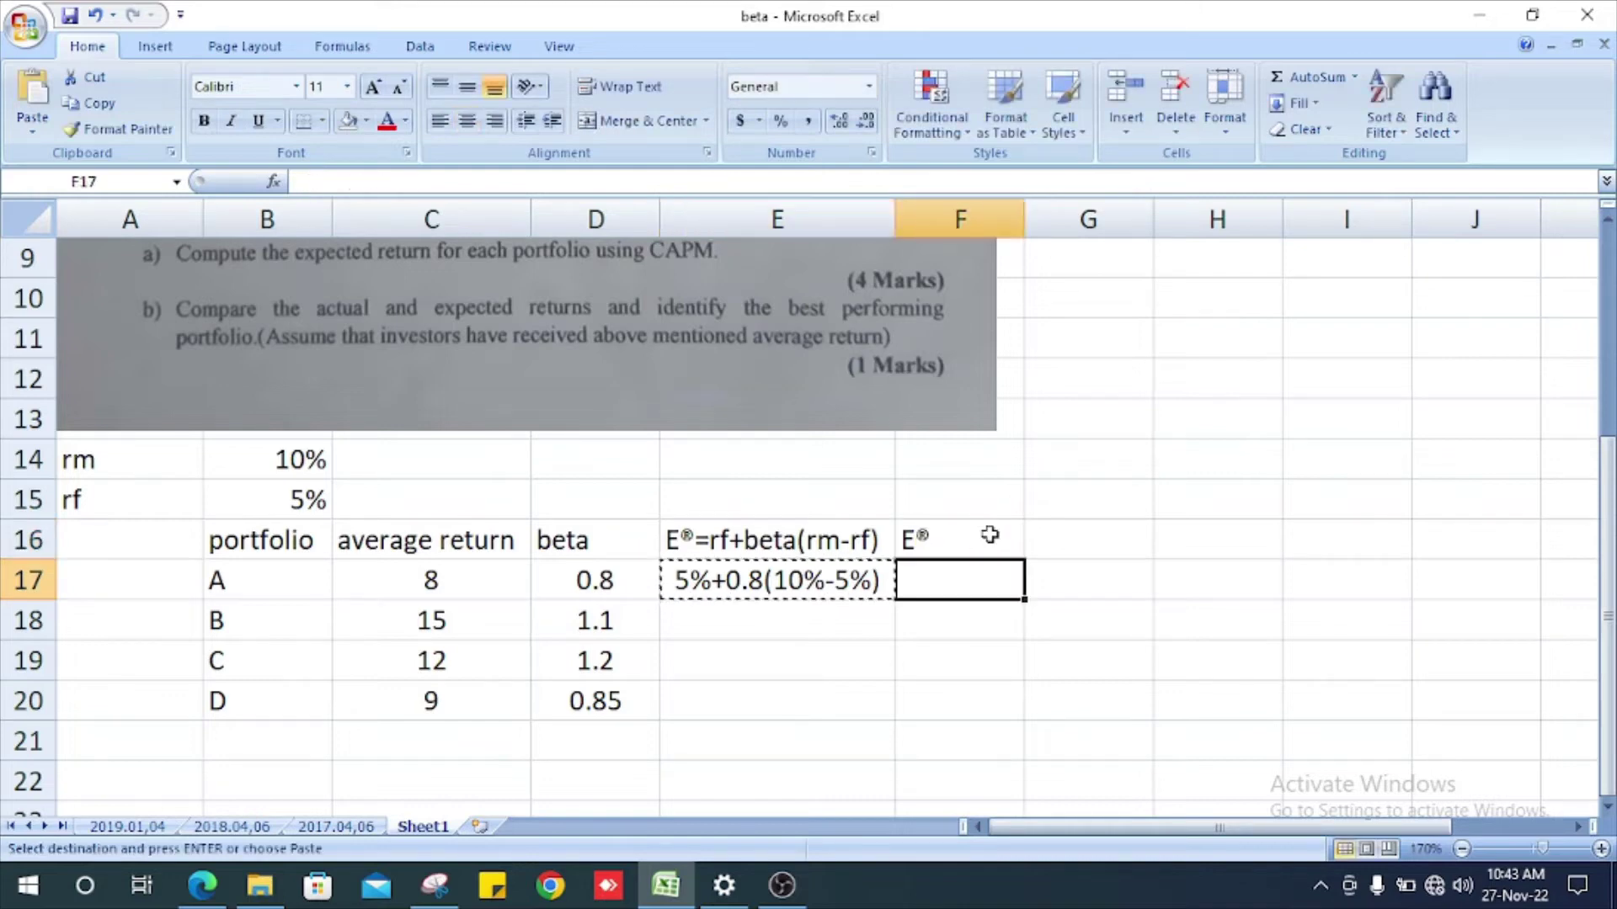
{"action": "type", "text": "="}
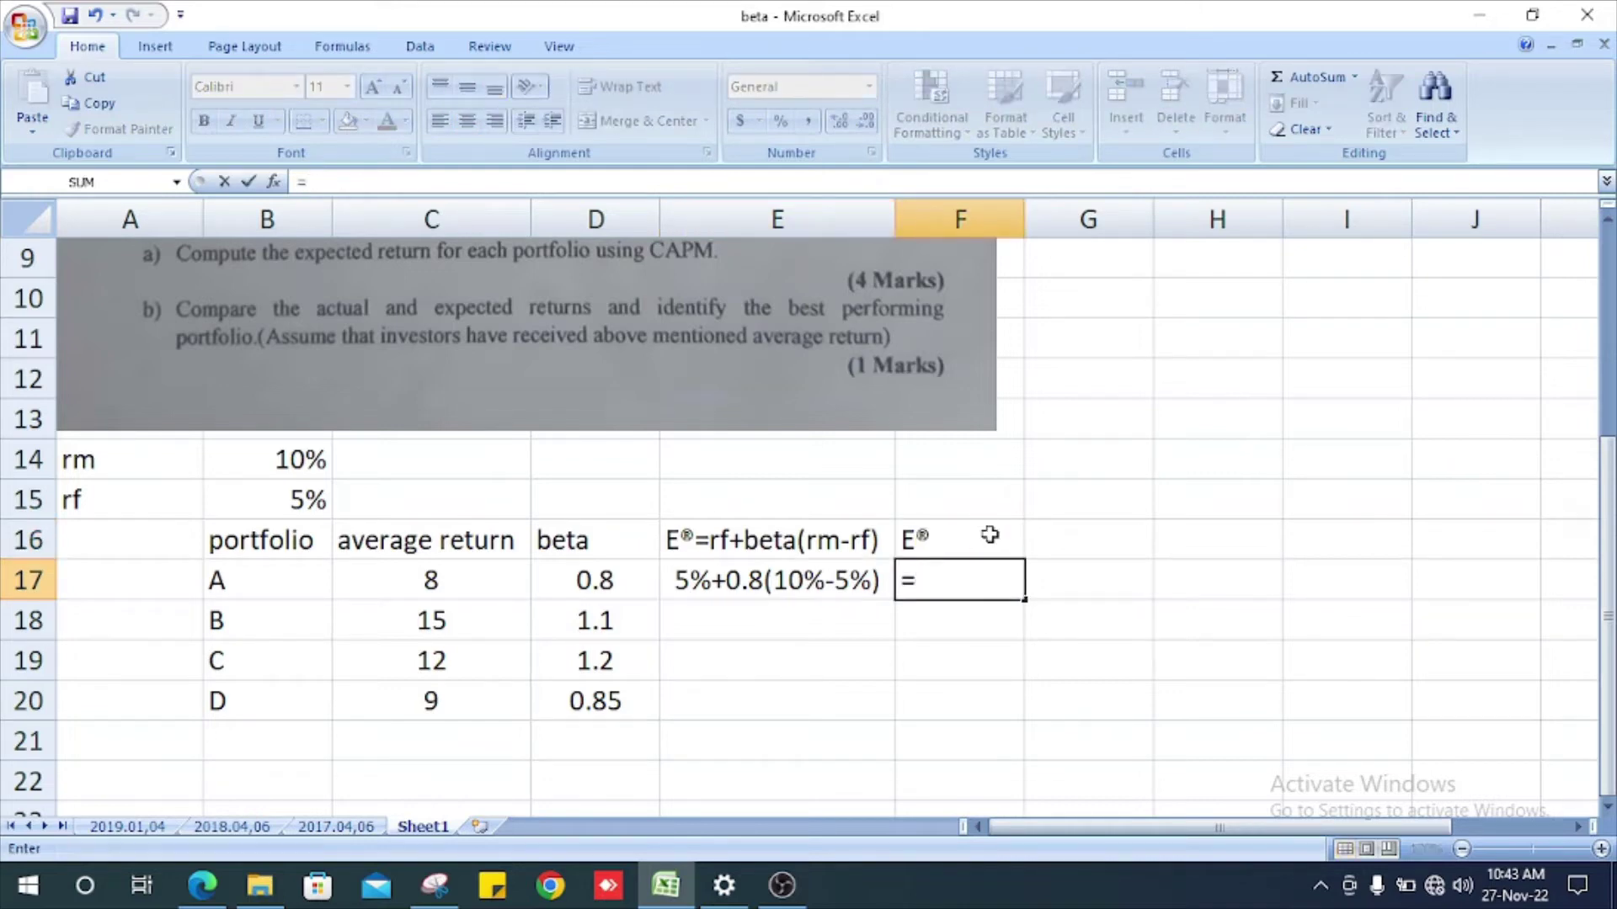
{"action": "key", "text": "BackSpace"}
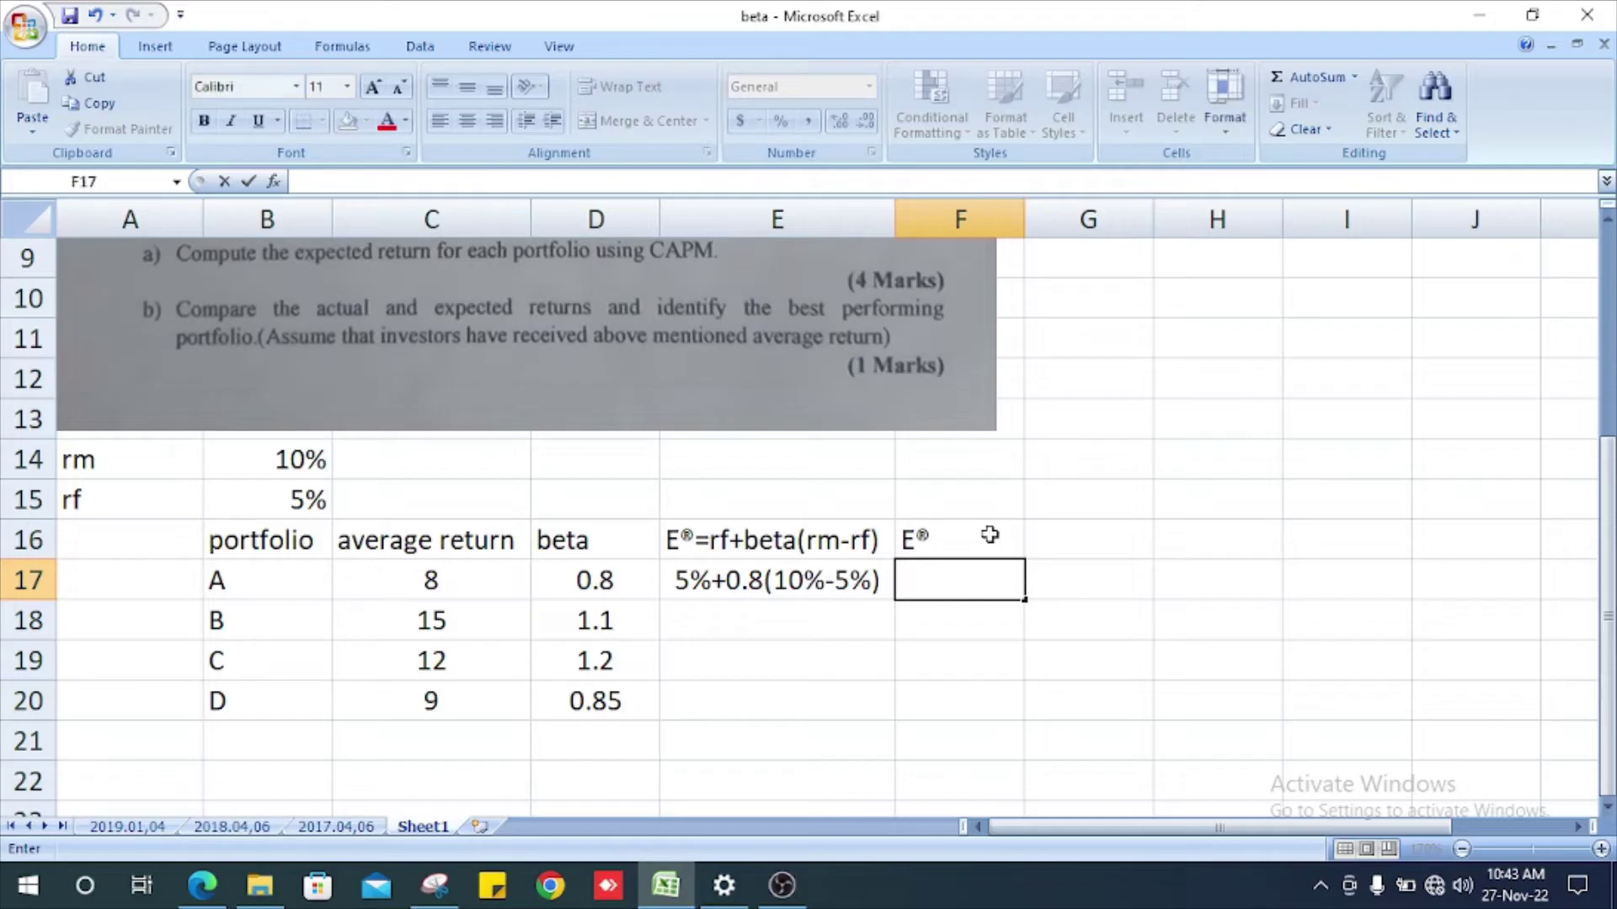
{"action": "key", "text": "Escape"}
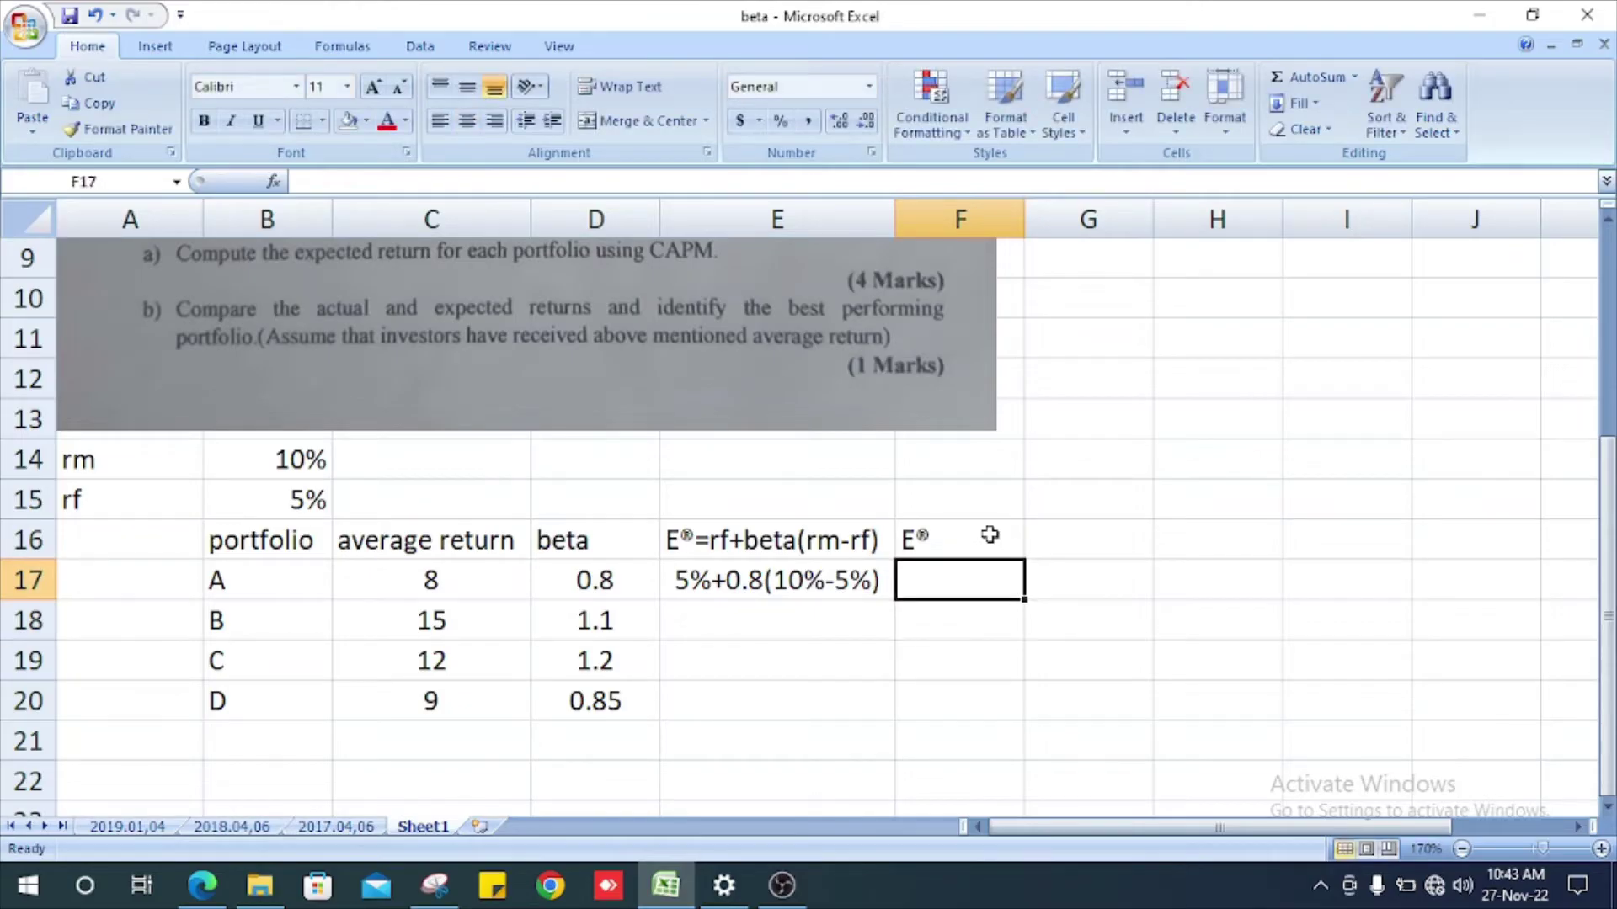
Step: Copy portfolio A's written-out CAPM calculation from cell E17 into F17
{"action": "key", "text": "Left"}
{"action": "key", "text": "ctrl+c"}
{"action": "key", "text": "Right"}
{"action": "key", "text": "ctrl+v"}
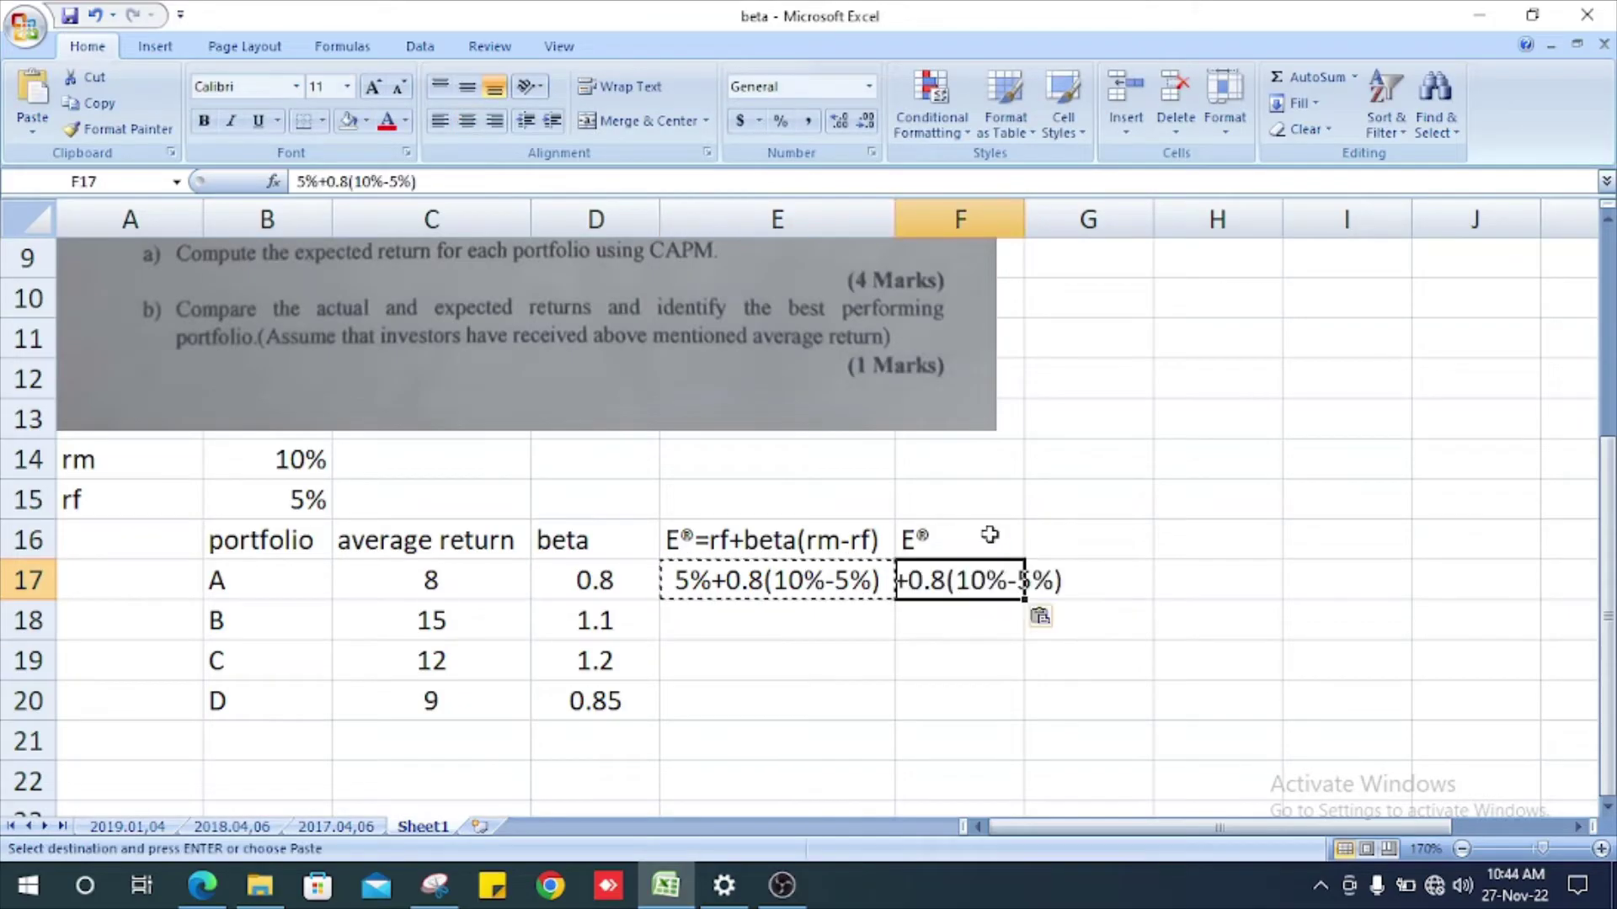
{"action": "key", "text": "Escape"}
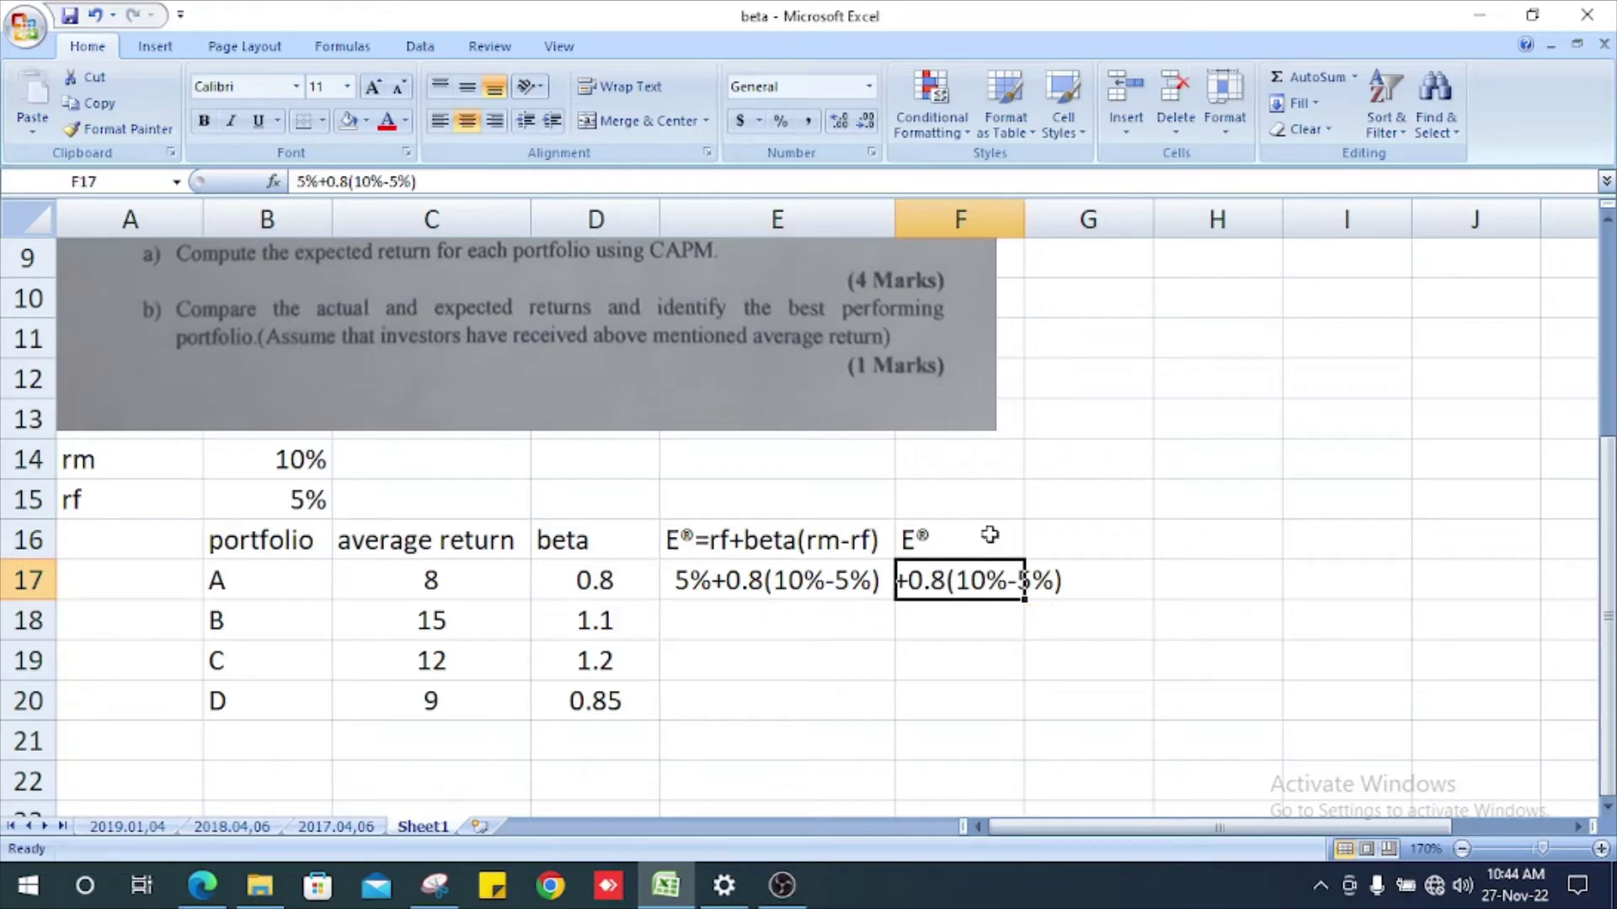
Step: Turn the text in F17 into a working formula, accepting the corrected version =5%+0.8*(10%-5%)
{"action": "double_click", "coordinate": [943, 581]}
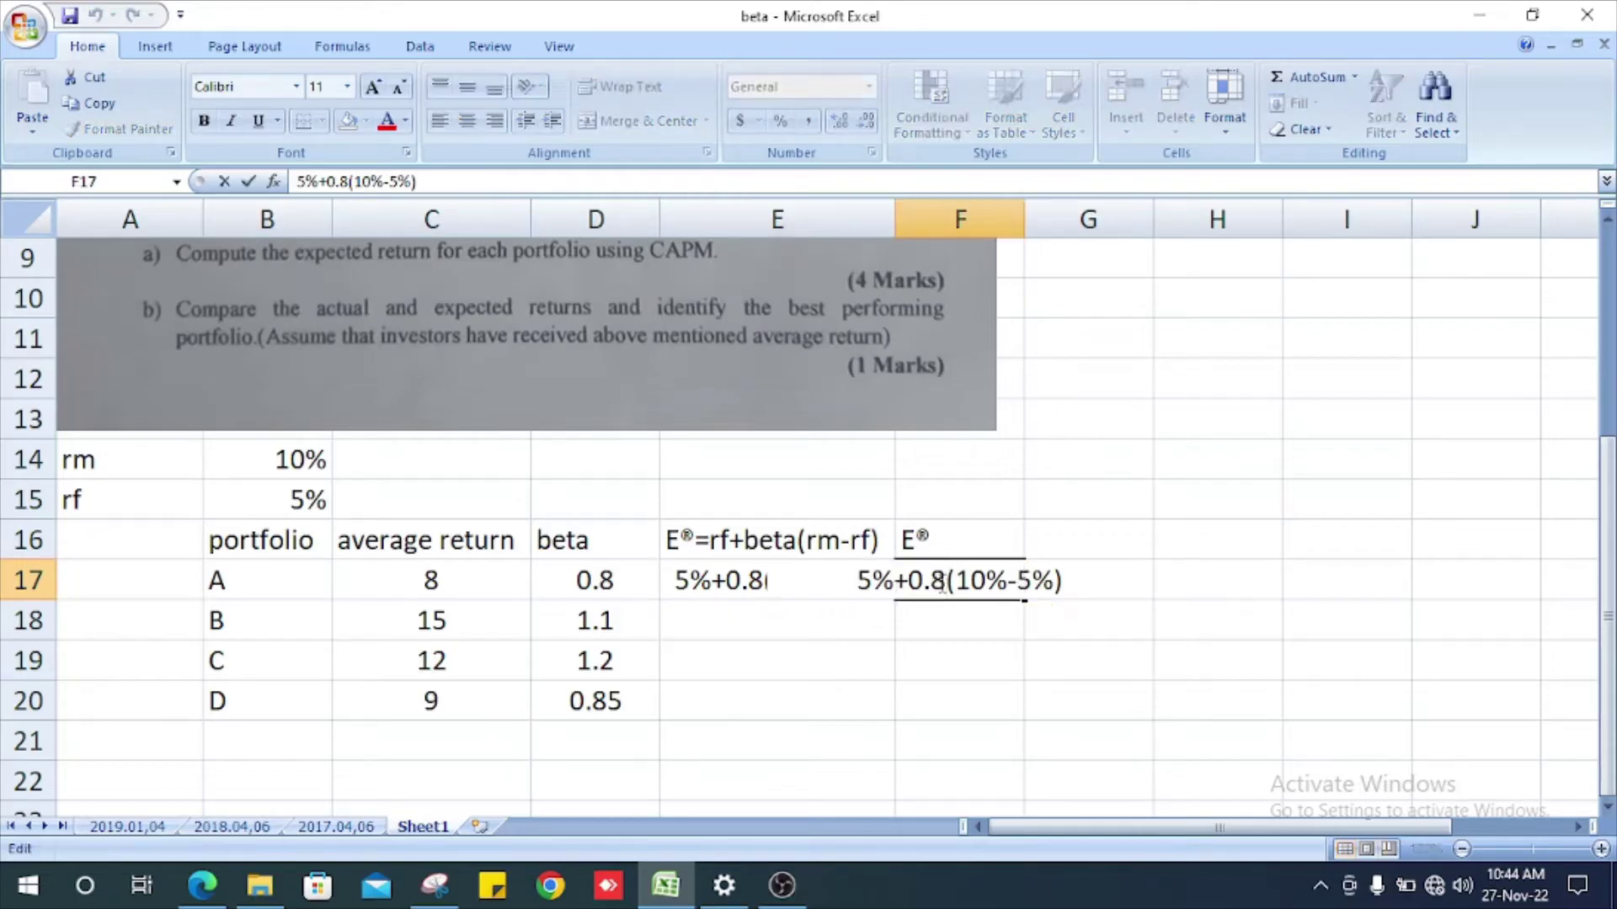
{"action": "key", "text": "Left"}
{"action": "key", "text": "Left"}
{"action": "key", "text": "Left"}
{"action": "key", "text": "Left"}
{"action": "key", "text": "Left"}
{"action": "key", "text": "Left"}
{"action": "type", "text": "="}
{"action": "key", "text": "Return"}
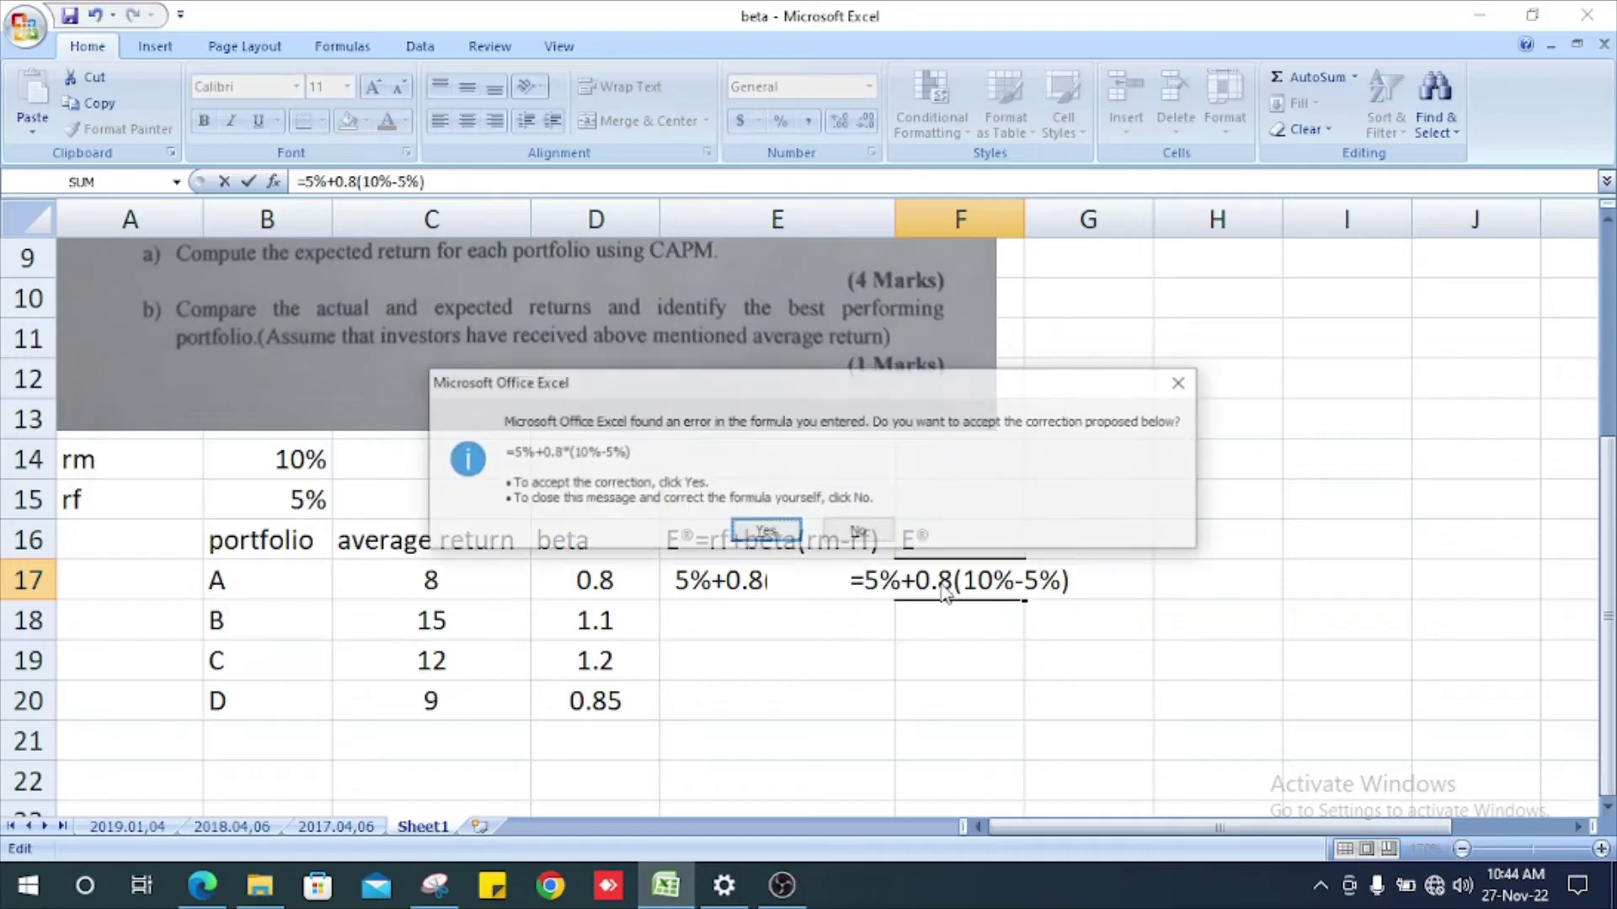
{"action": "key", "text": "Return"}
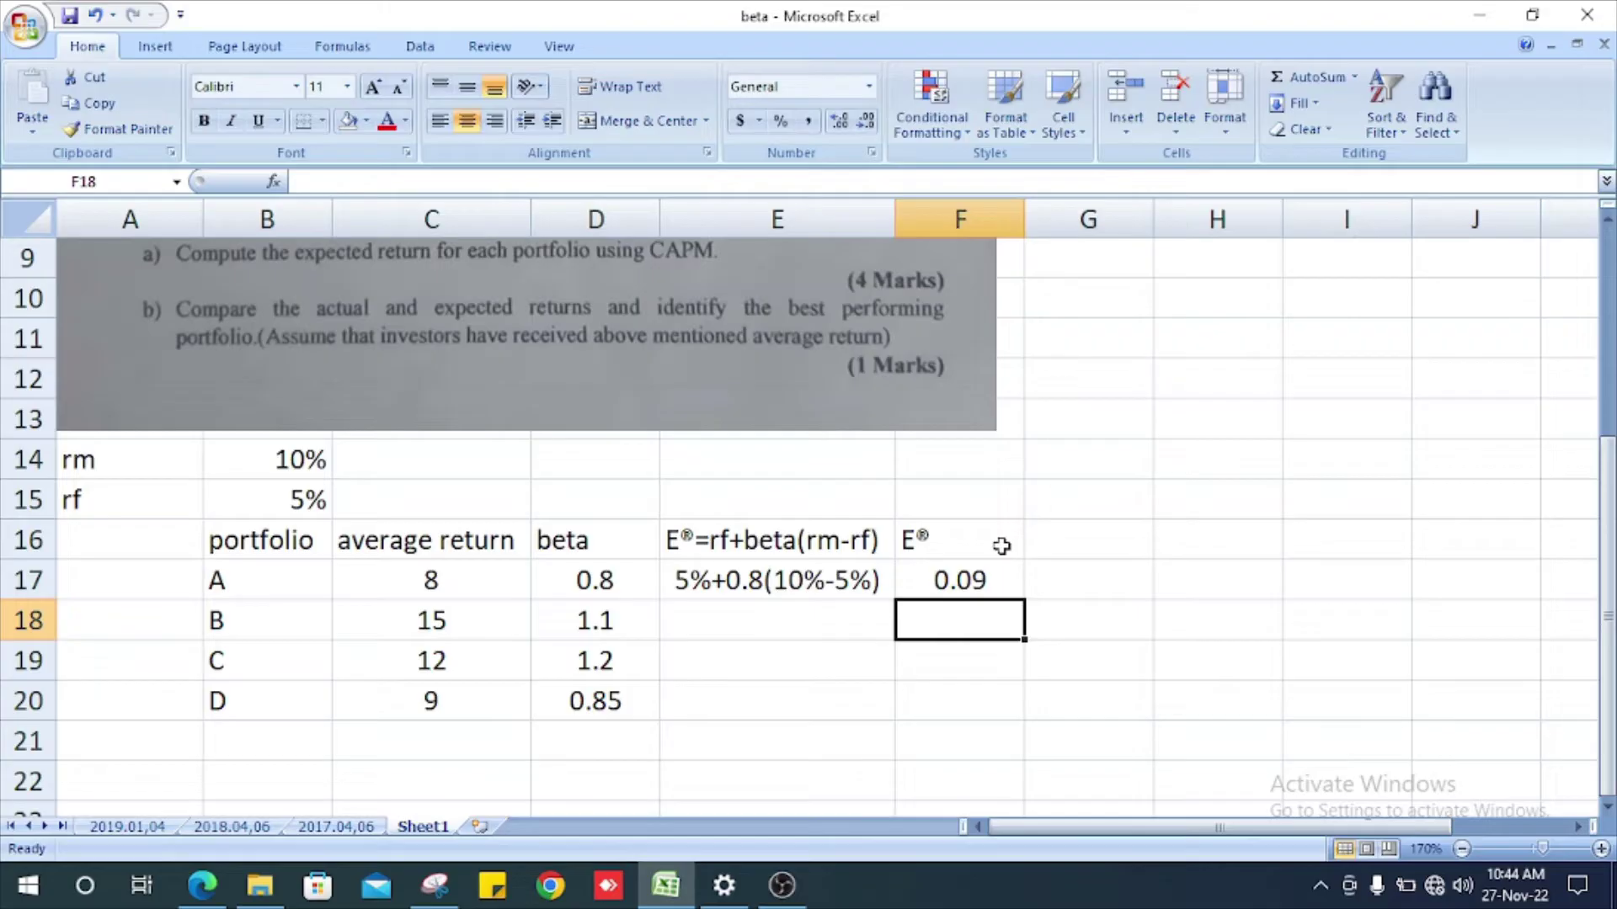
Step: Add a % column heading in G16 and enter =F17*100 in G17 for portfolio A
{"action": "left_click", "coordinate": [1041, 546]}
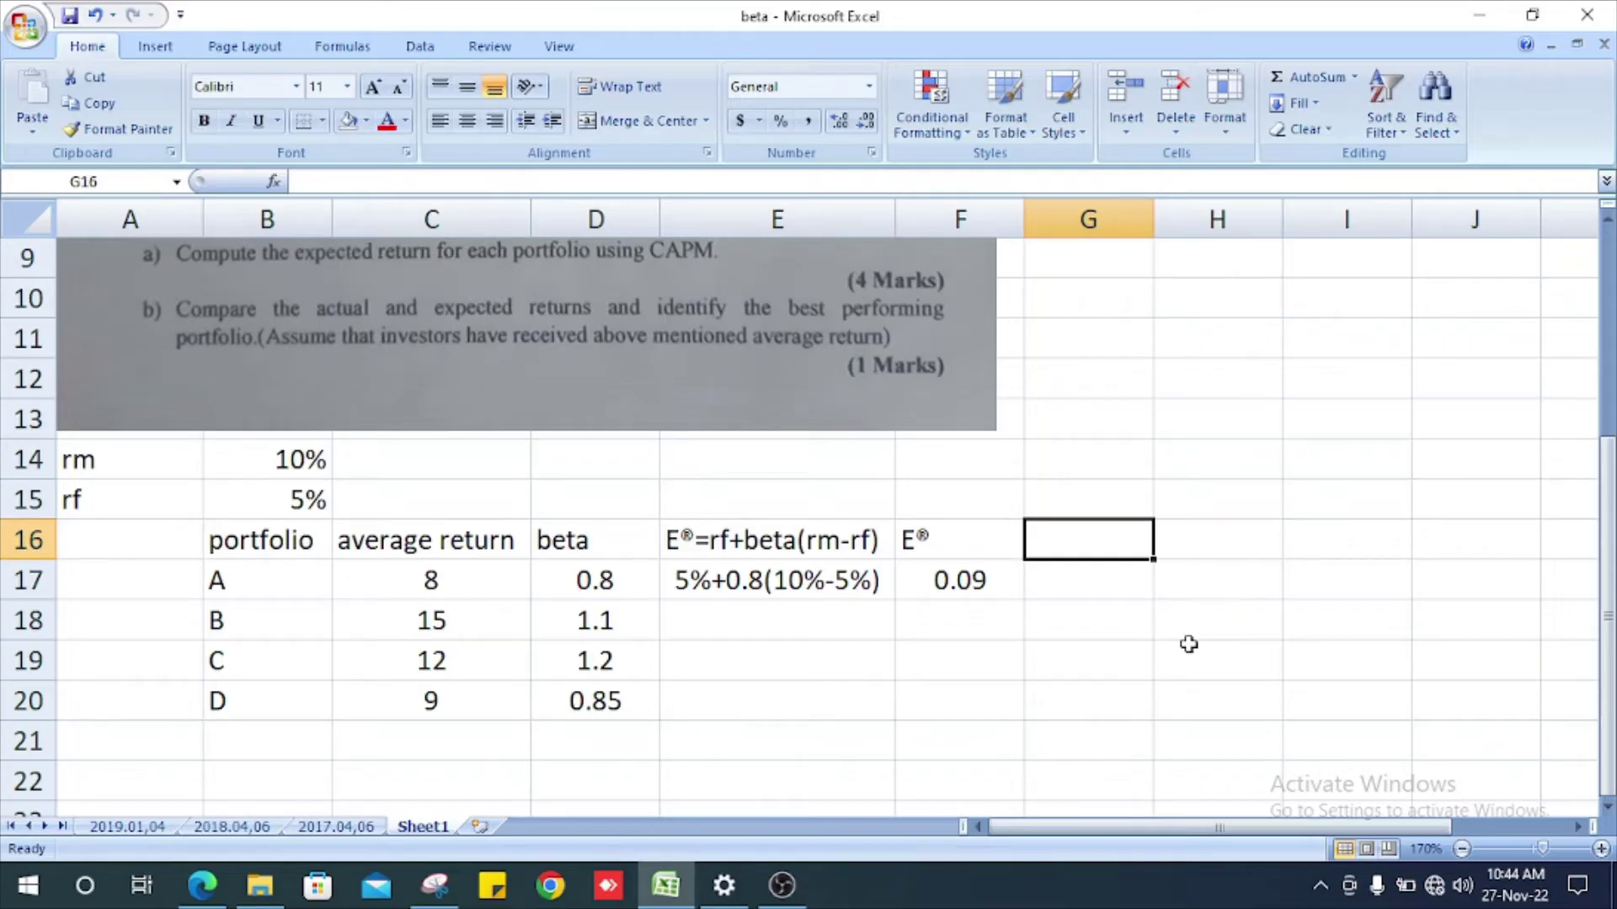
{"action": "type", "text": "%"}
{"action": "key", "text": "Return"}
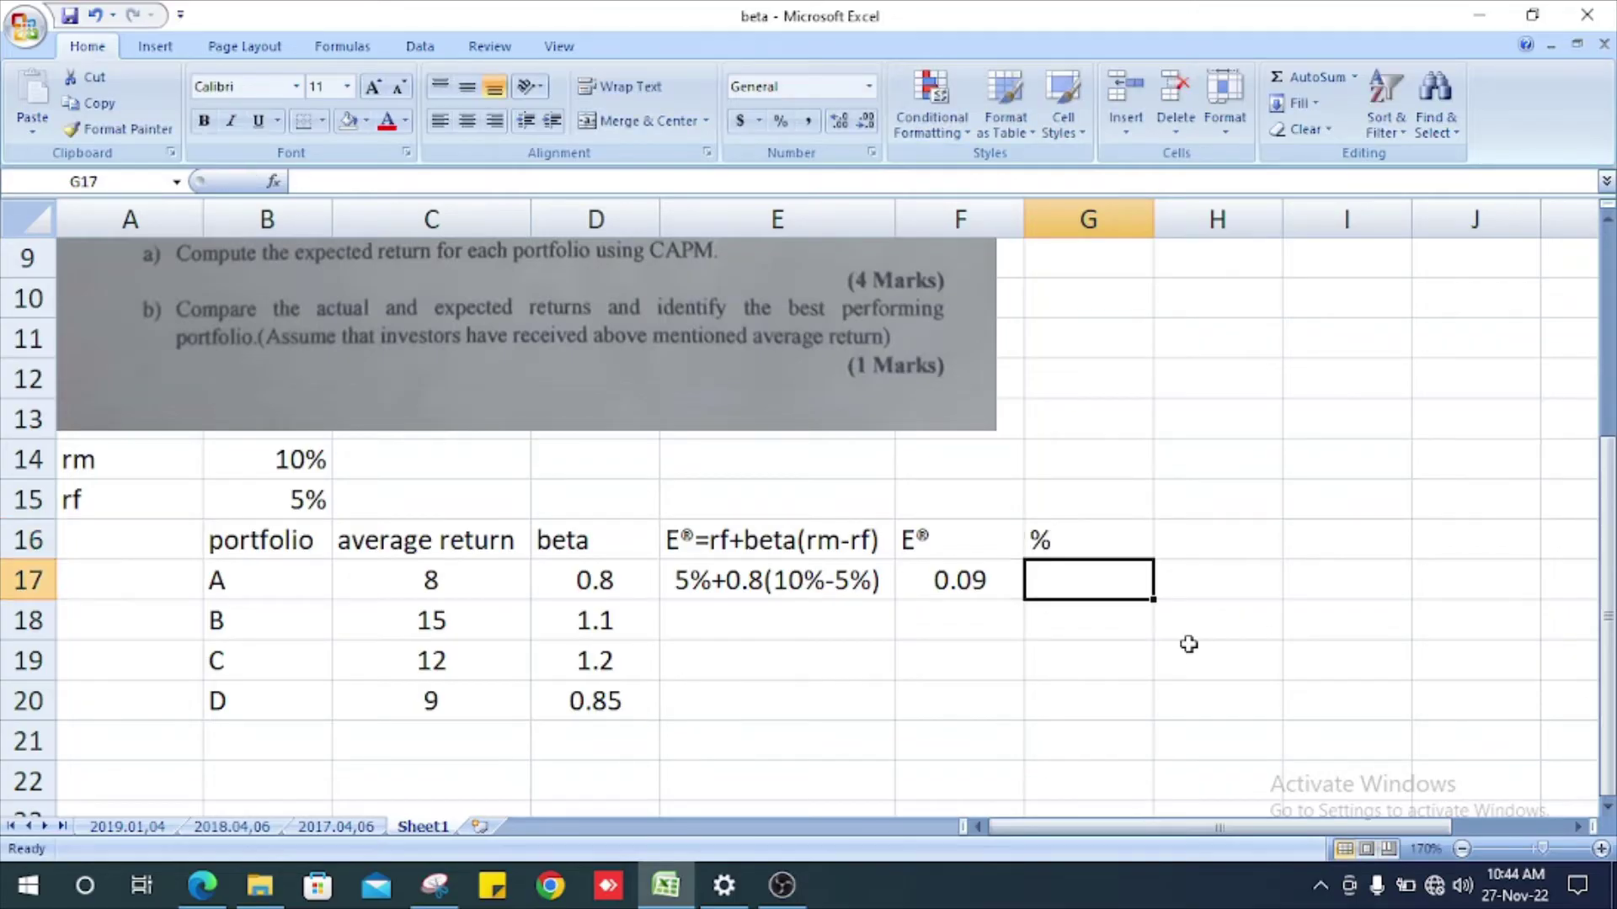
{"action": "type", "text": "="}
{"action": "key", "text": "Left"}
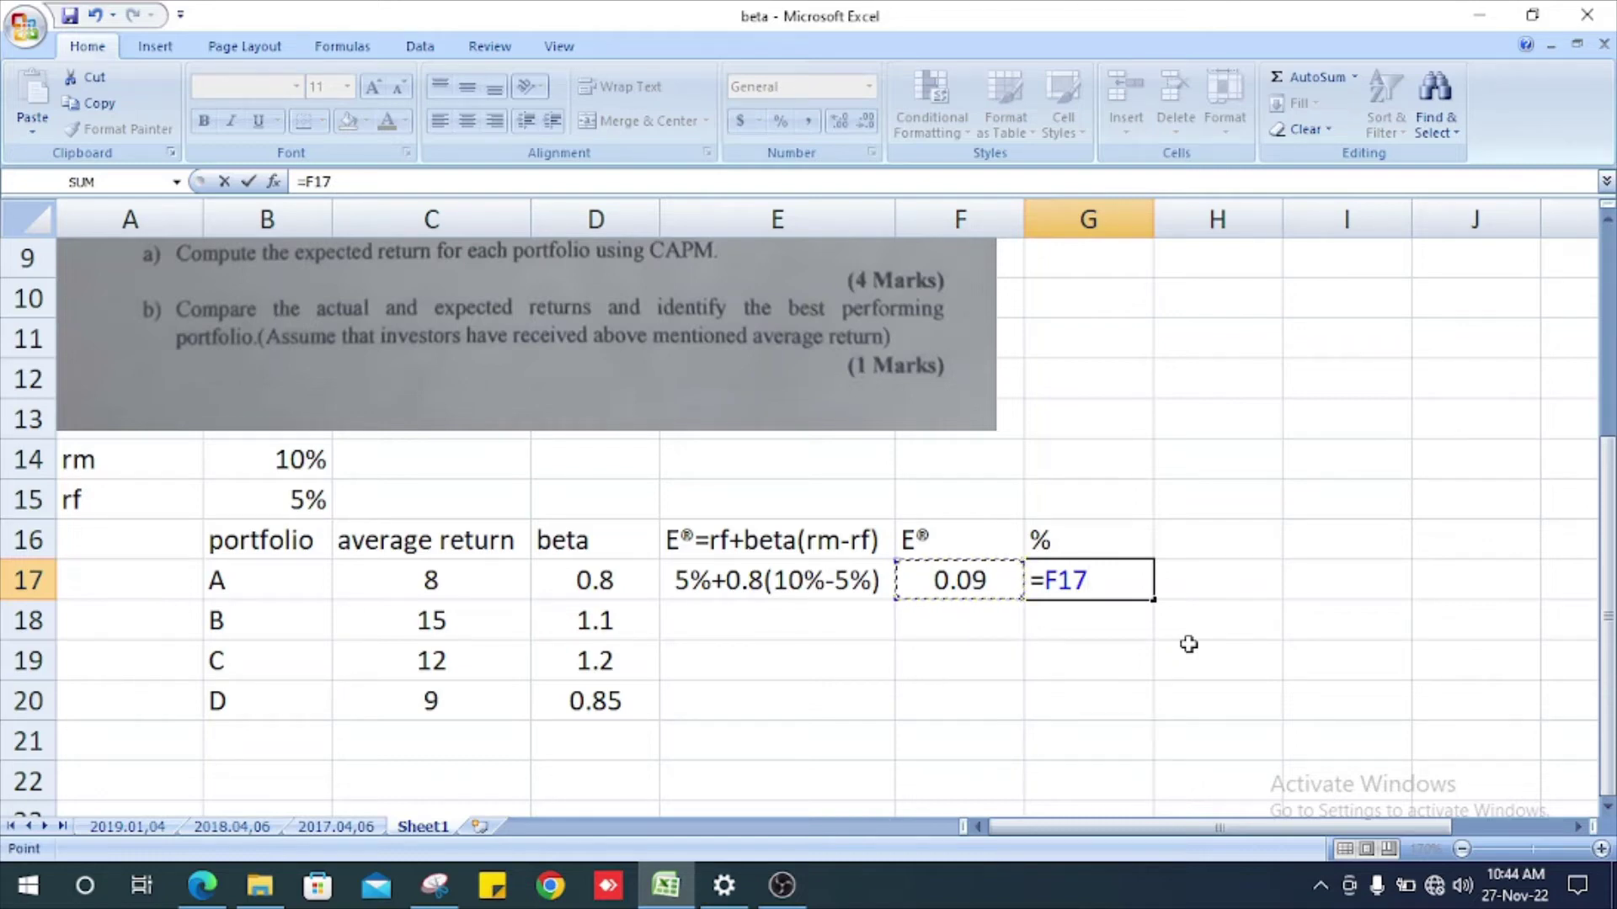
{"action": "type", "text": "*100"}
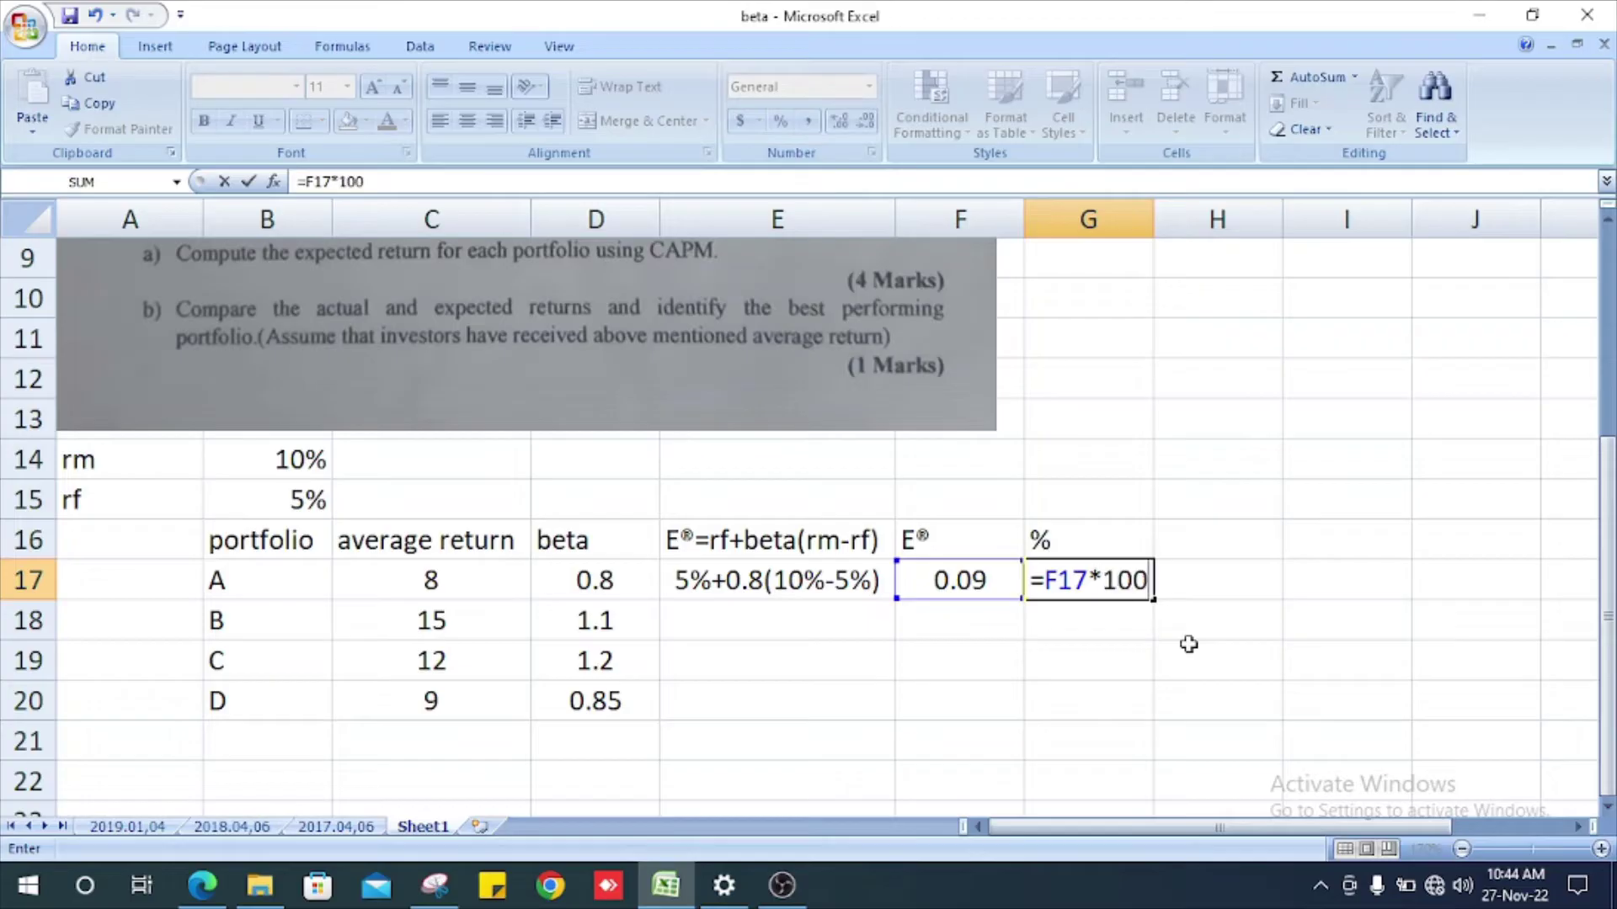
{"action": "key", "text": "Return"}
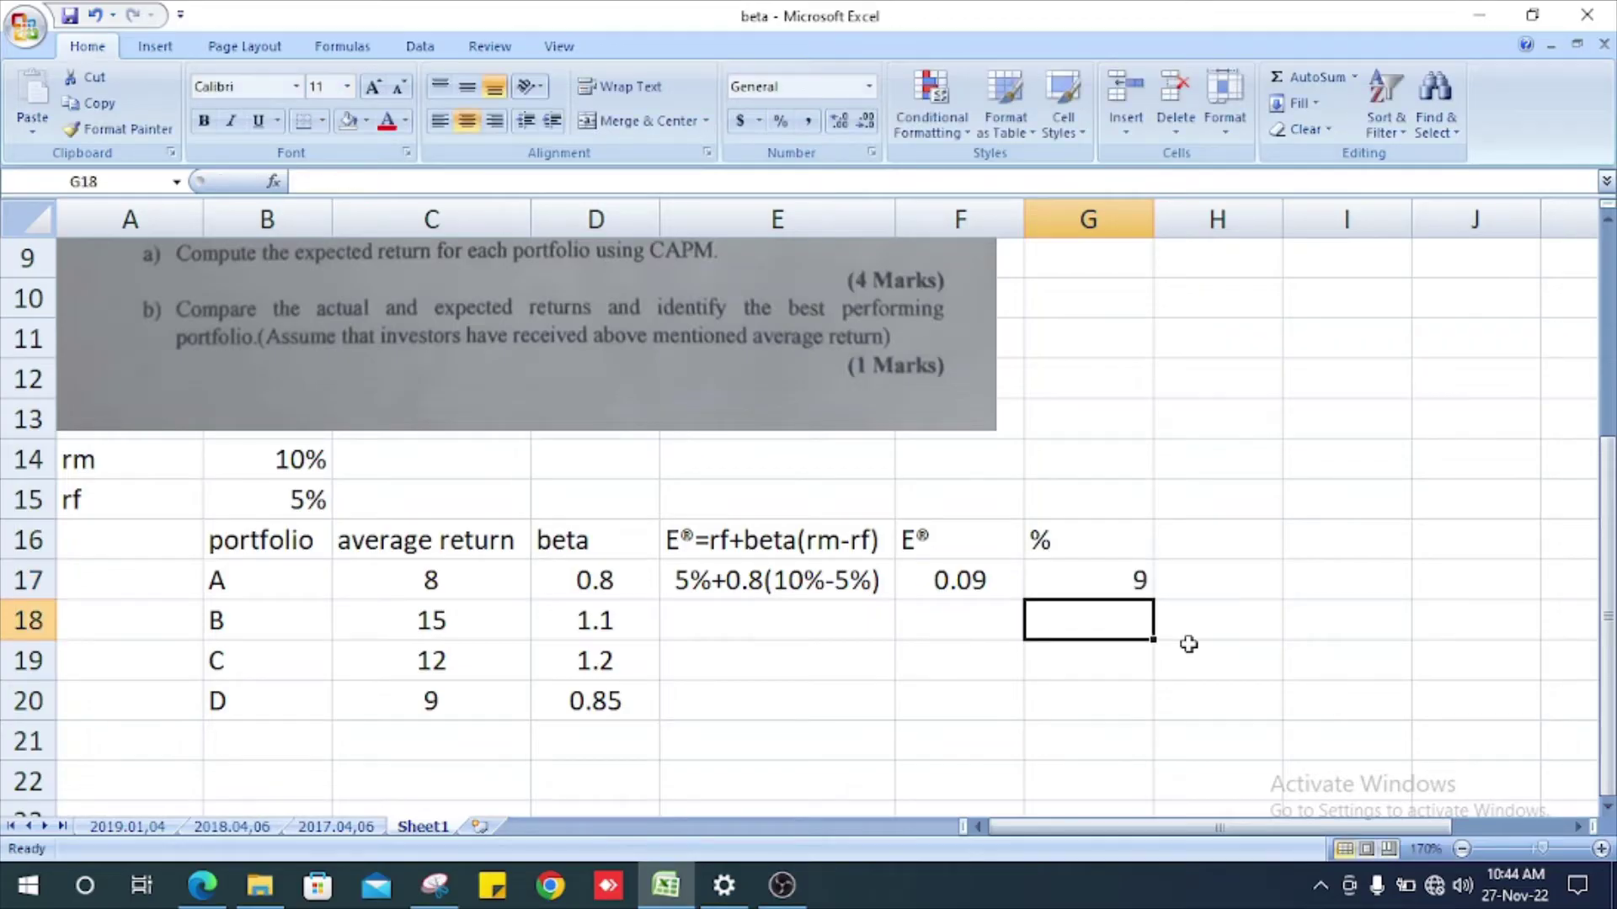
Step: Copy the written-out CAPM calculation from E17 into cells E18 to E20 for portfolios B, C and D
{"action": "key", "text": "Up"}
{"action": "key", "text": "Left"}
{"action": "key", "text": "Left"}
{"action": "key", "text": "Left"}
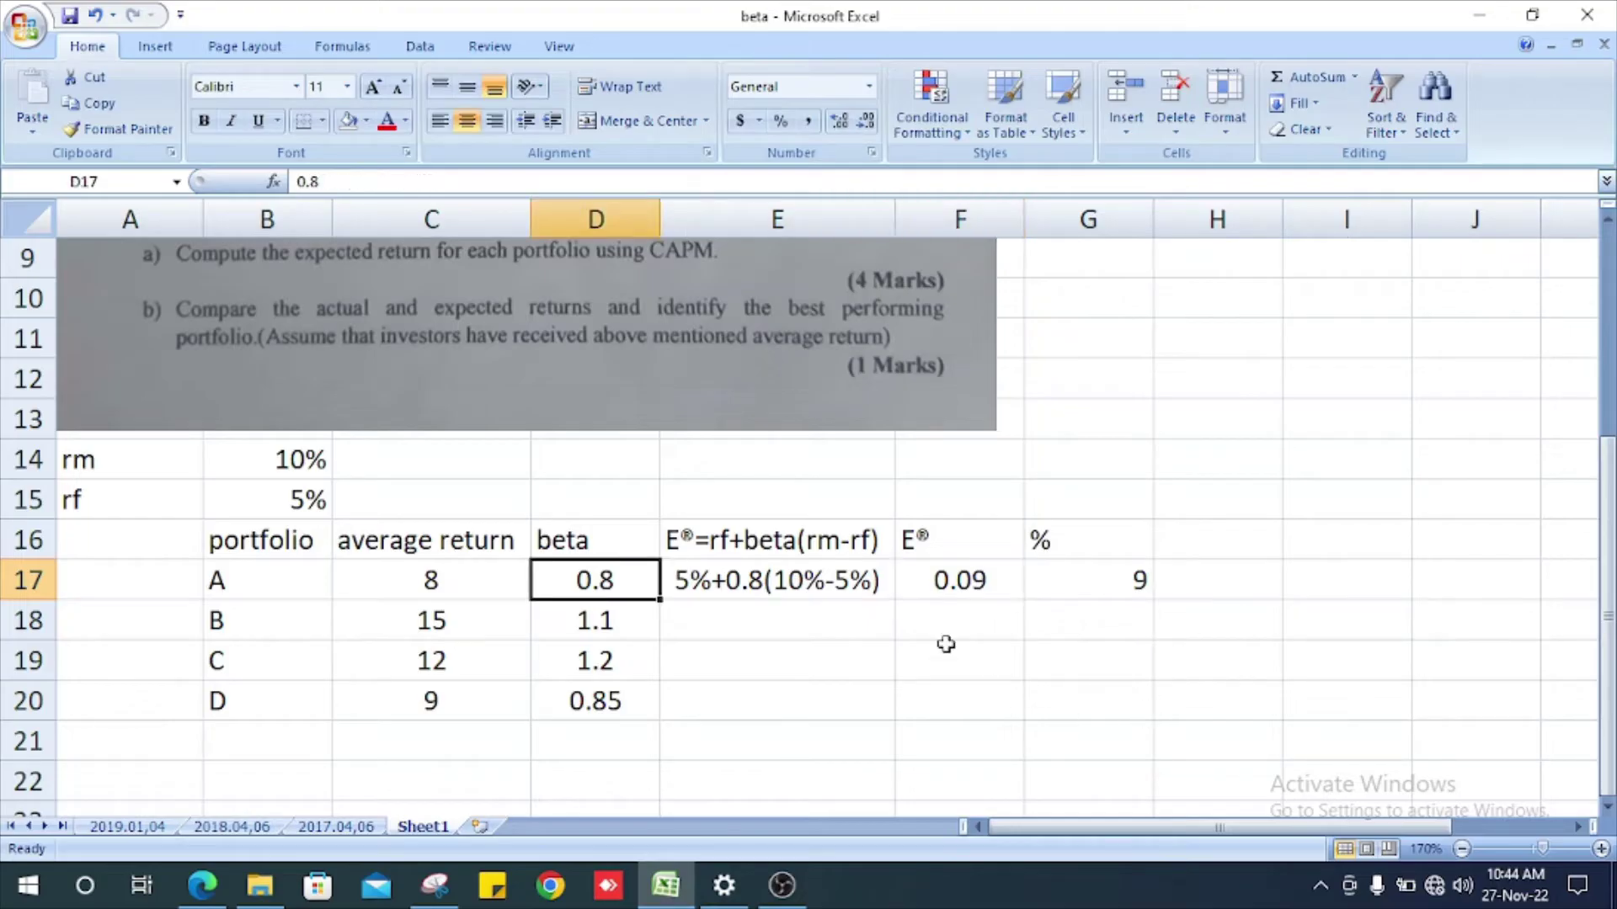
{"action": "left_click", "coordinate": [824, 583]}
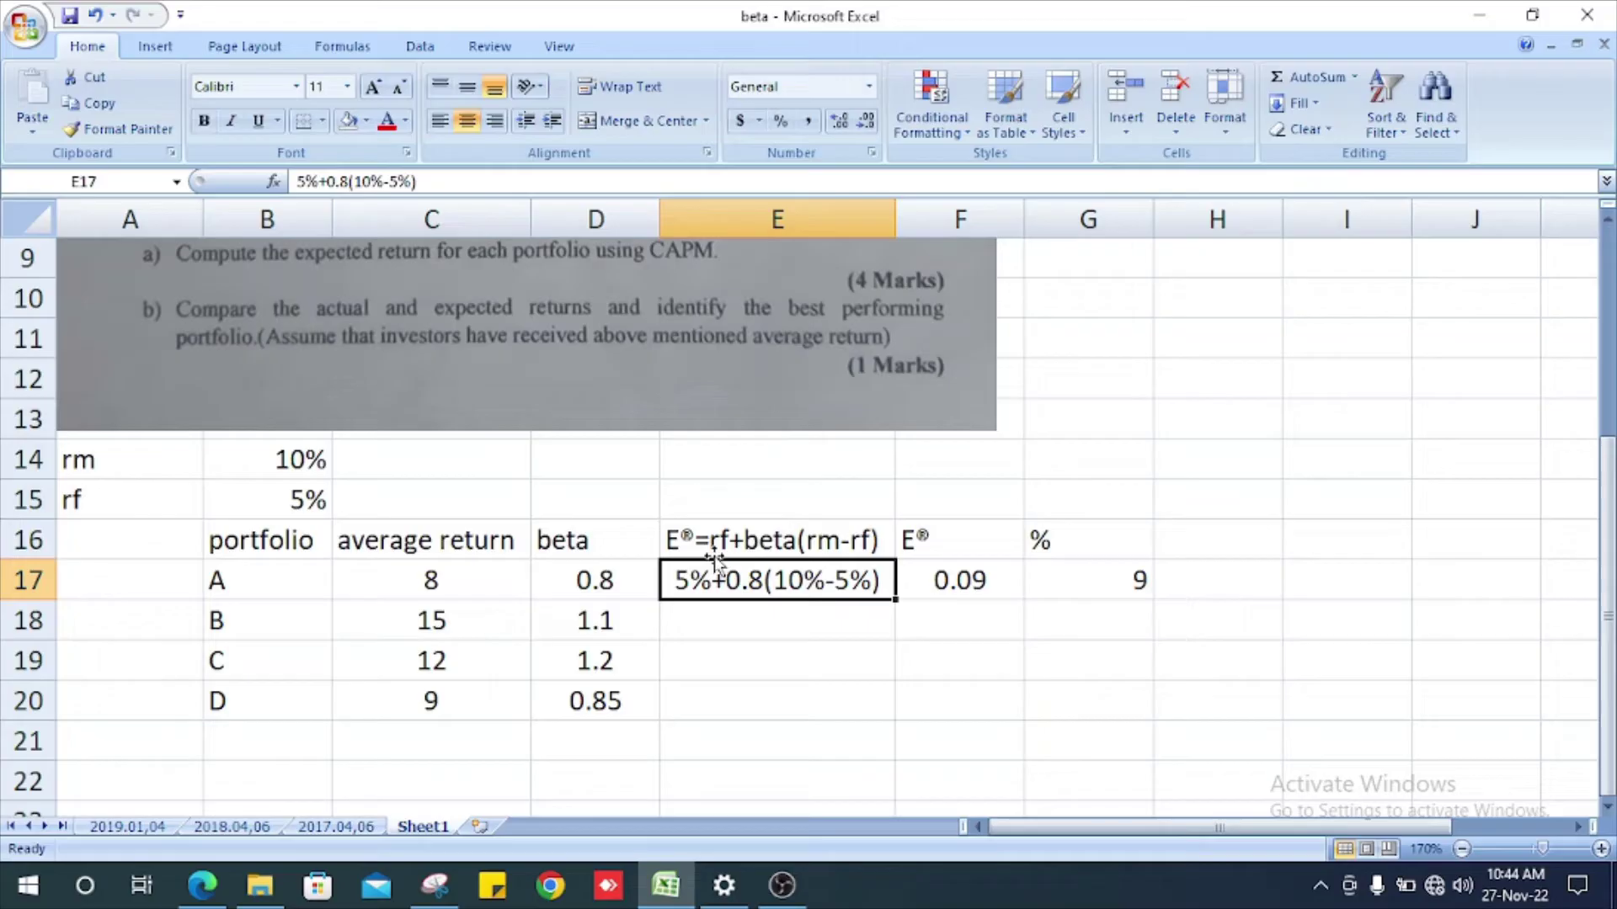
{"action": "key", "text": "ctrl+c"}
{"action": "key", "text": "Down"}
{"action": "key", "text": "ctrl+v"}
{"action": "key", "text": "Down"}
{"action": "key", "text": "ctrl+v"}
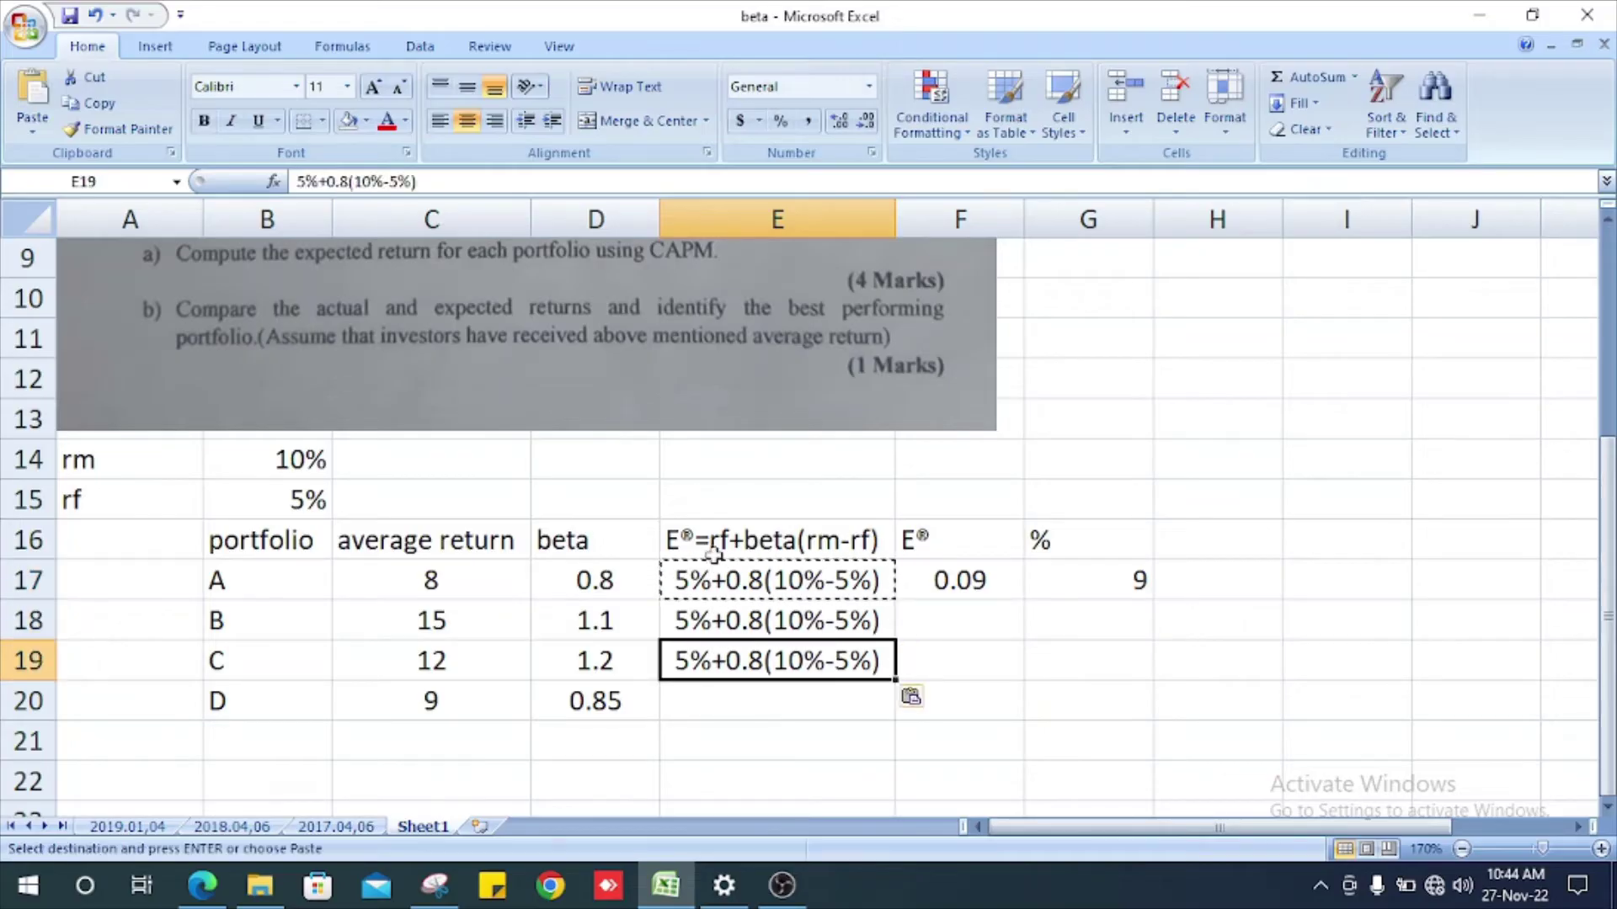
{"action": "key", "text": "ctrl+Down"}
{"action": "key", "text": "ctrl+Up"}
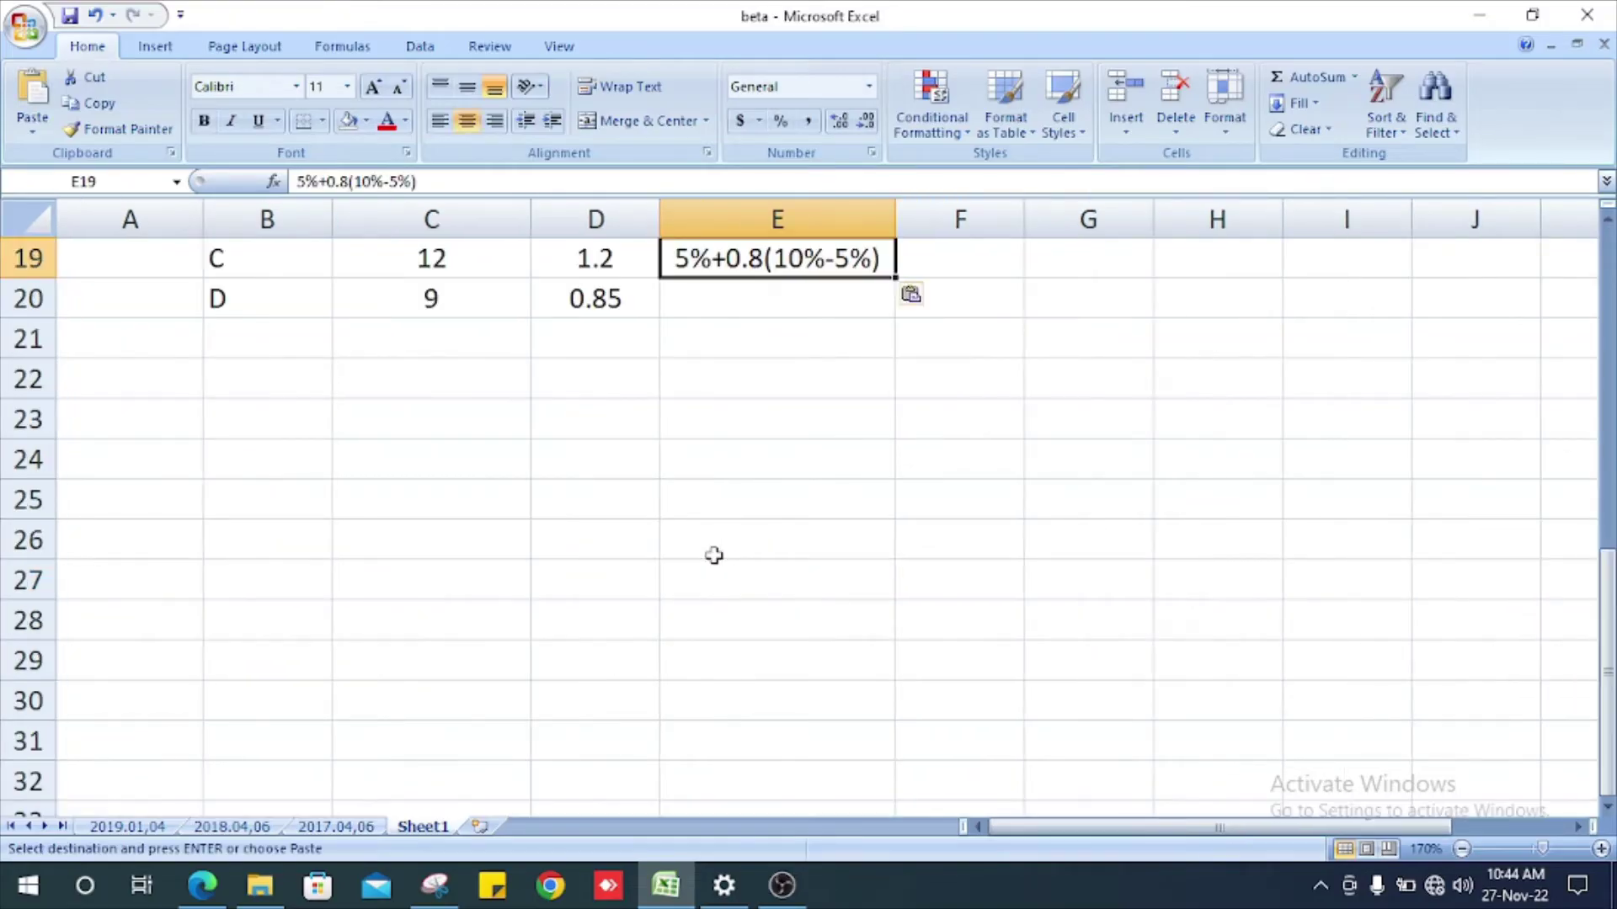
{"action": "key", "text": "Down"}
{"action": "key", "text": "ctrl+v"}
{"action": "scroll", "coordinate": [216, 552], "scroll_direction": "up", "scroll_amount": 4}
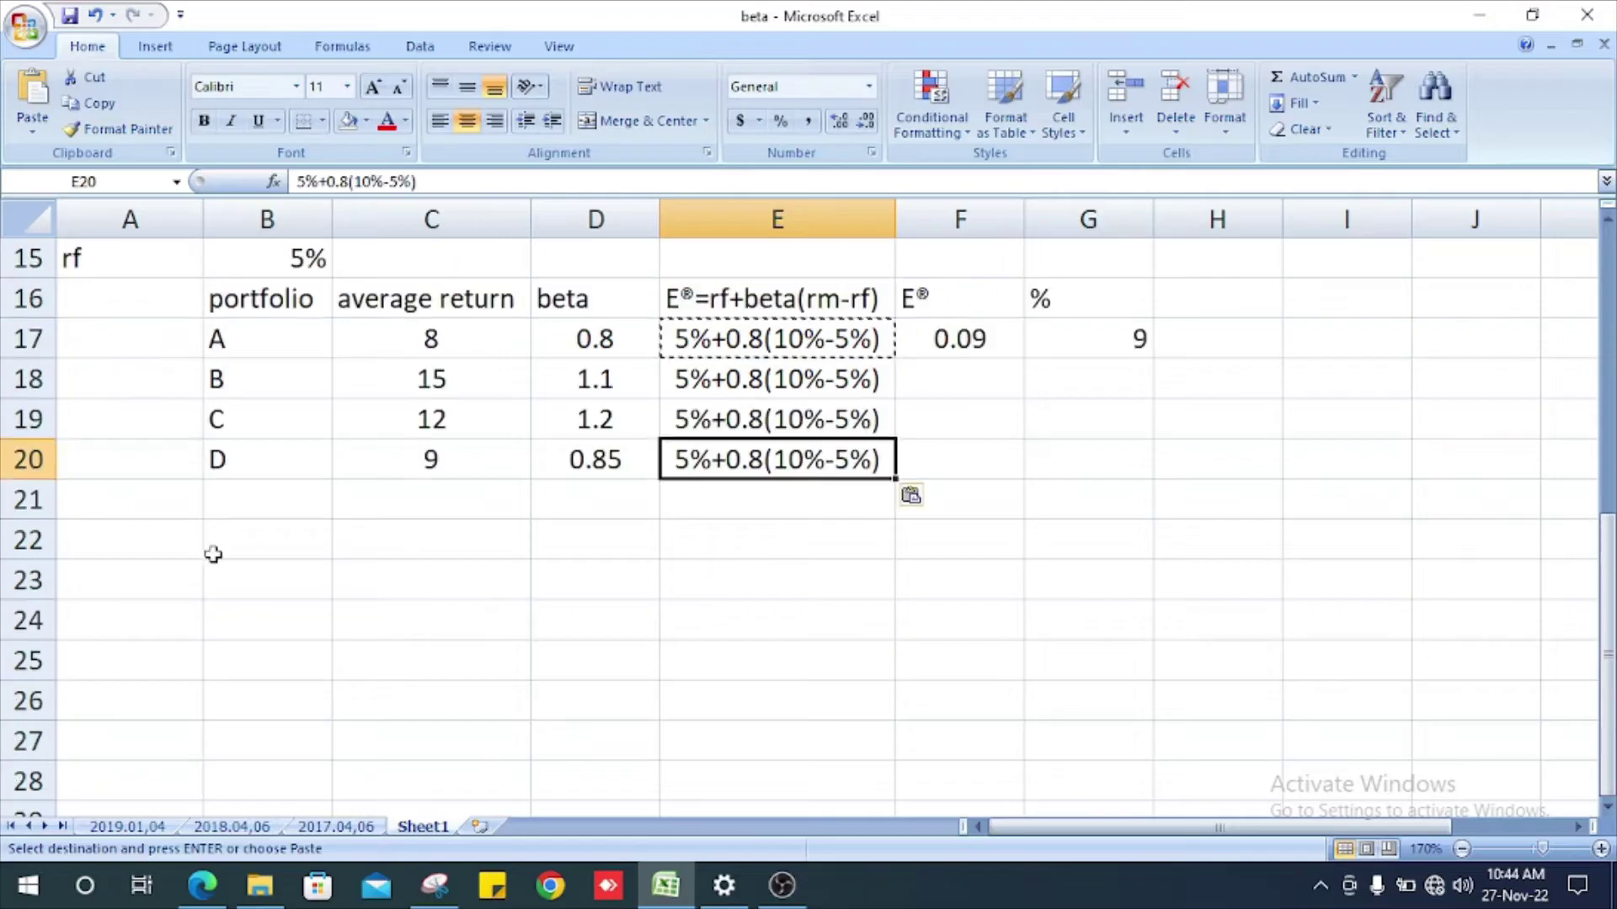
Step: Change the beta in portfolio B's written-out calculation in E18 to 1.1
{"action": "double_click", "coordinate": [745, 619]}
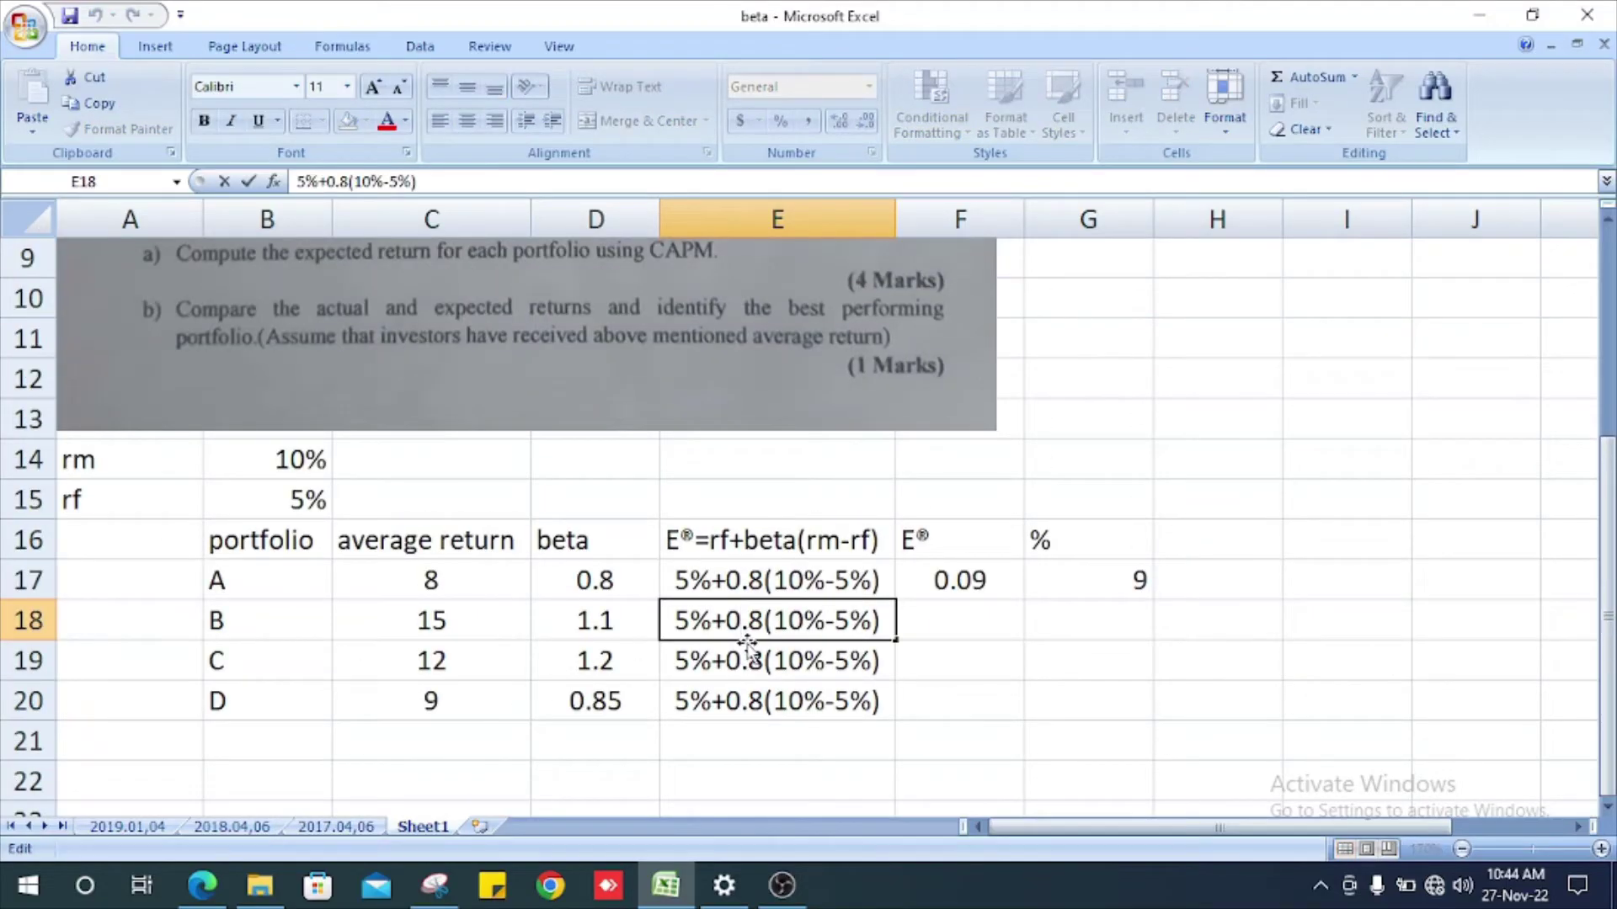
{"action": "key", "text": "shift+Right"}
{"action": "key", "text": "shift+Right"}
{"action": "key", "text": "shift+Right"}
{"action": "type", "text": "1.1"}
{"action": "key", "text": "Return"}
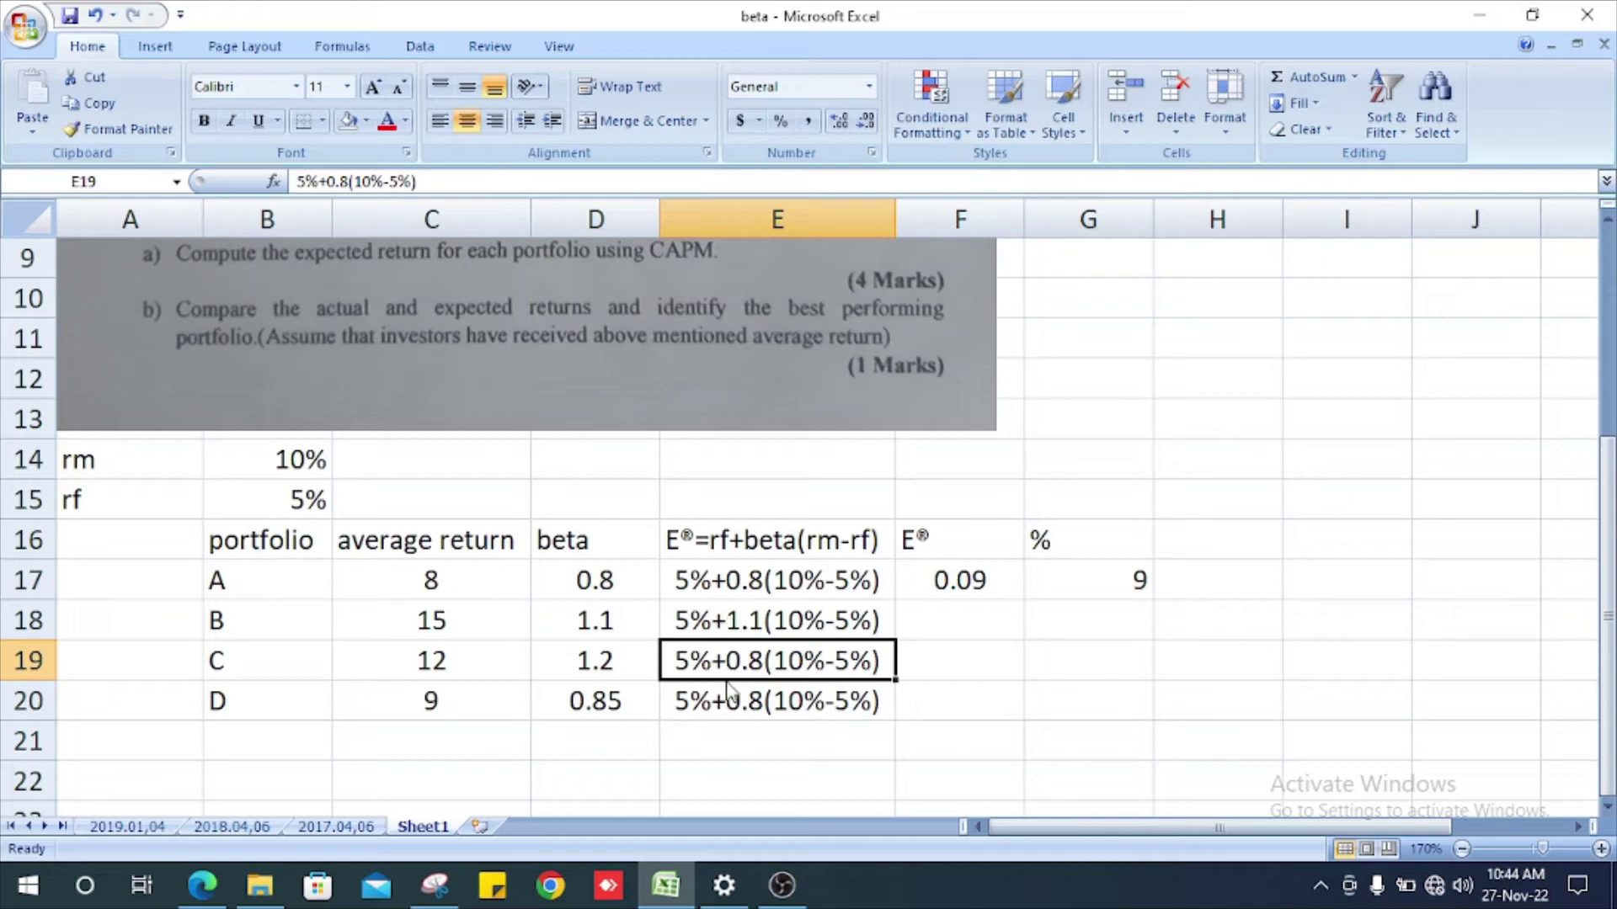
Step: Change the beta in portfolio C's written-out calculation in E19 to 1.2
{"action": "double_click", "coordinate": [725, 659]}
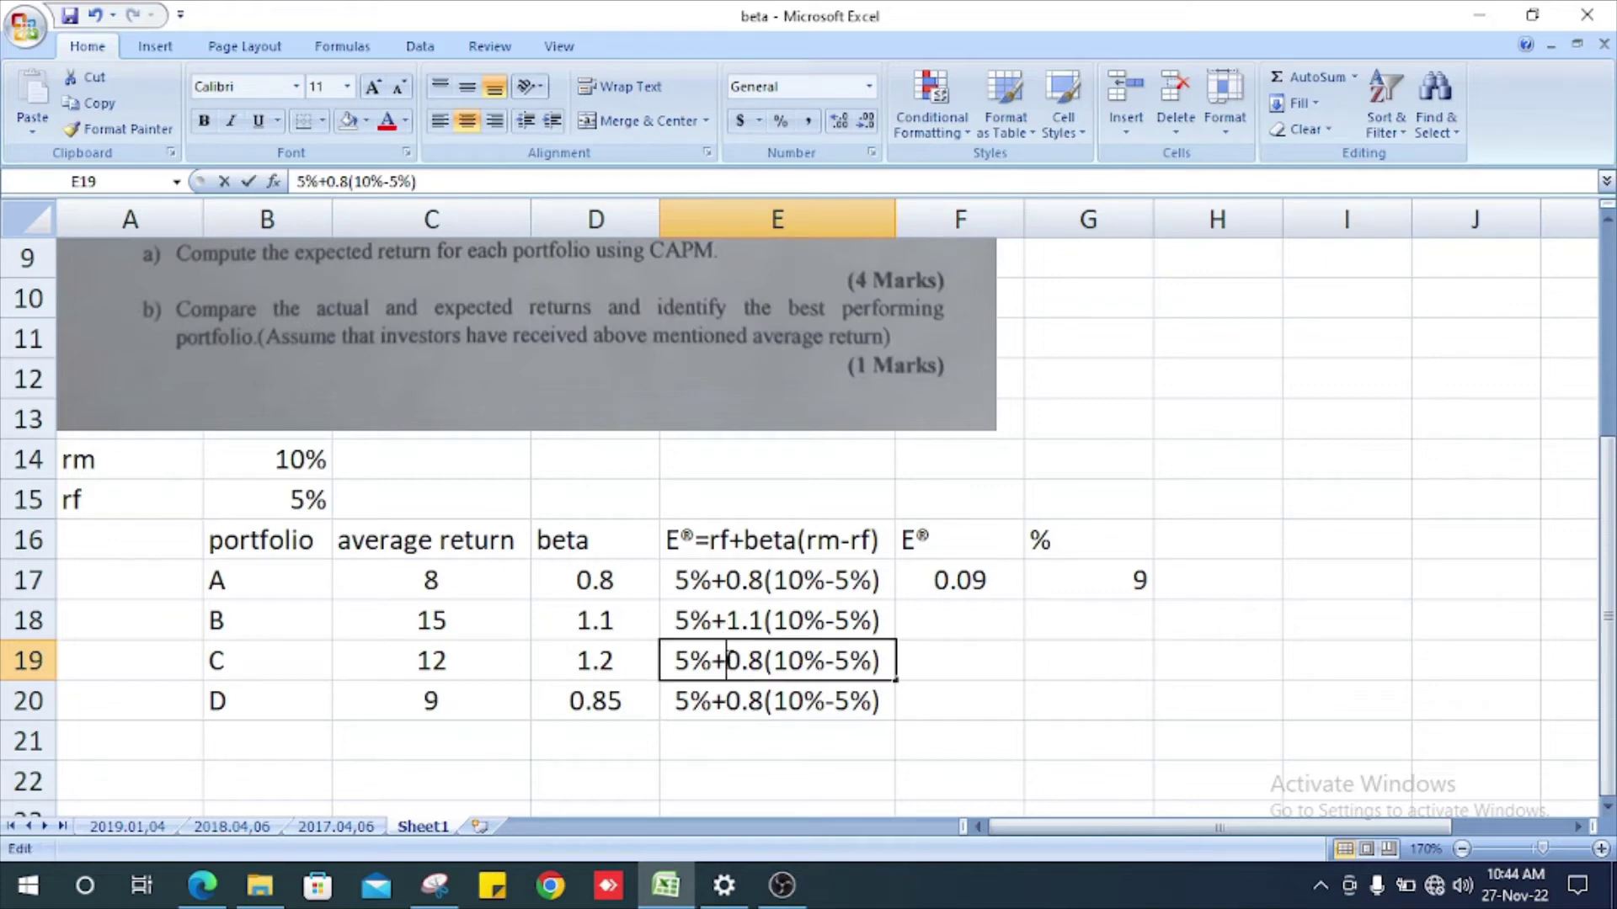
{"action": "key", "text": "shift+Right"}
{"action": "key", "text": "shift+Right"}
{"action": "key", "text": "shift+Right"}
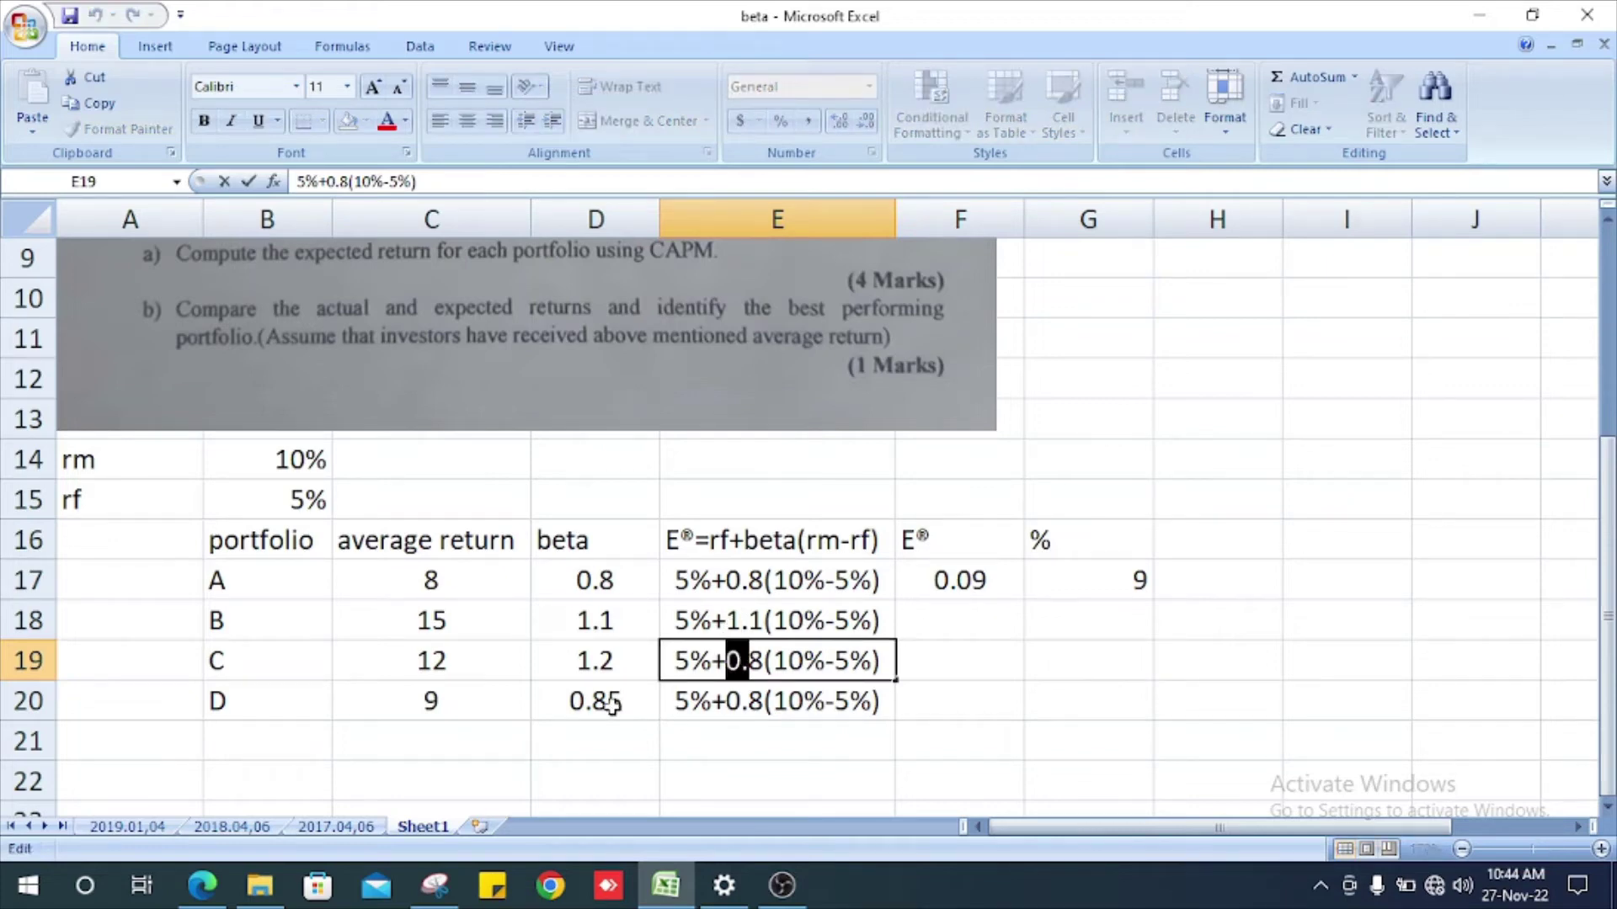
{"action": "type", "text": "1.2"}
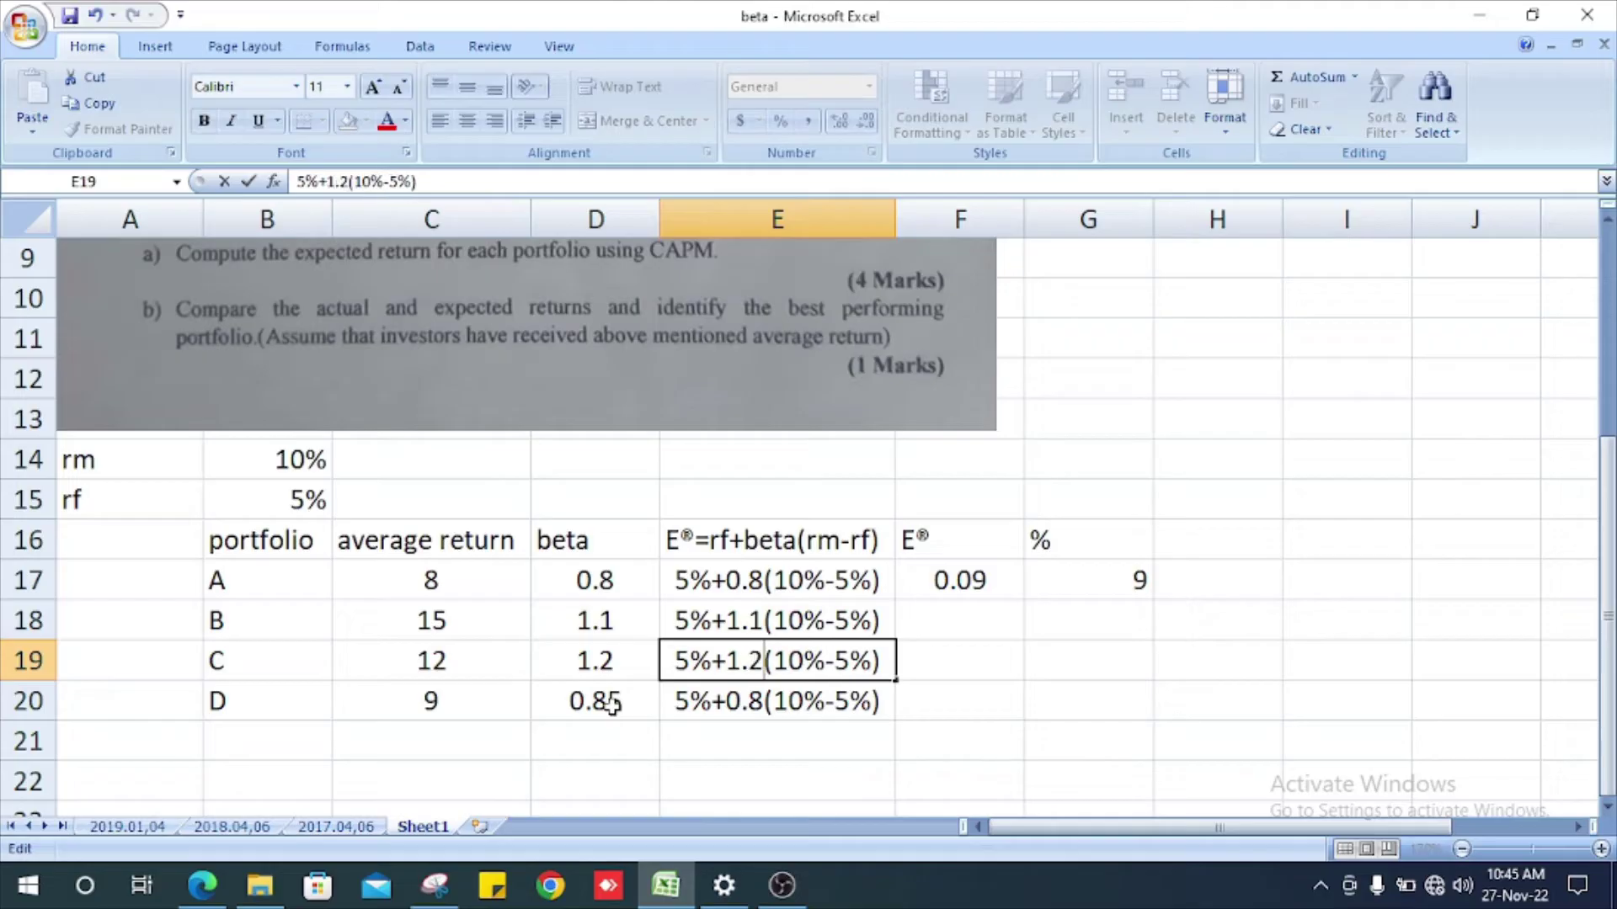
{"action": "key", "text": "Return"}
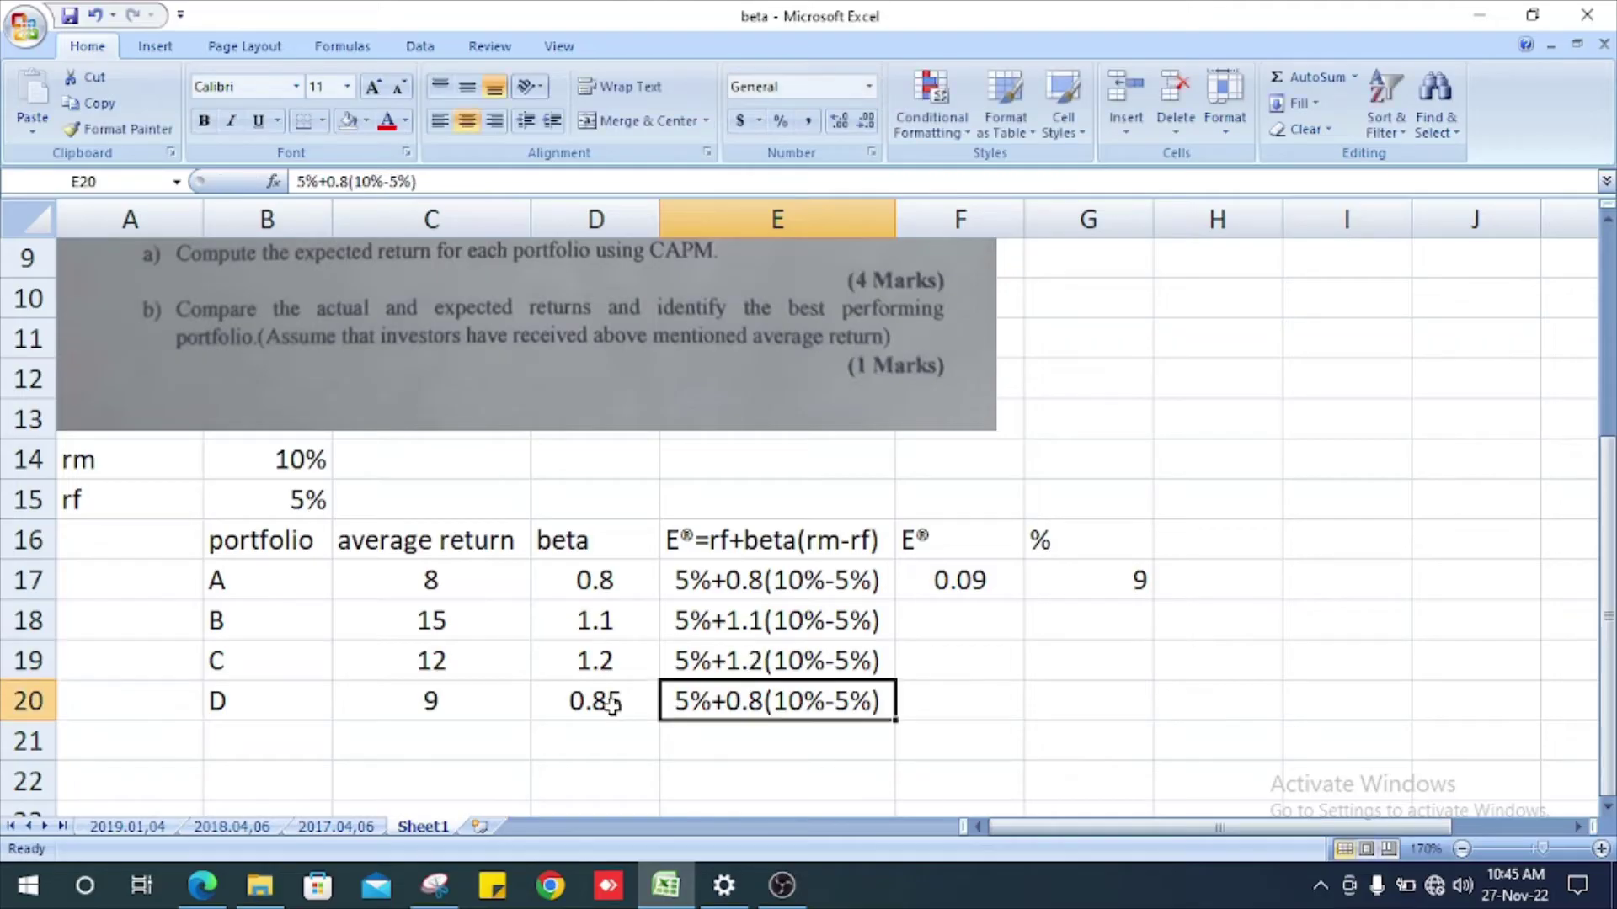
Step: Change the beta in portfolio D's written-out calculation in E20 to 0.85
{"action": "double_click", "coordinate": [761, 710]}
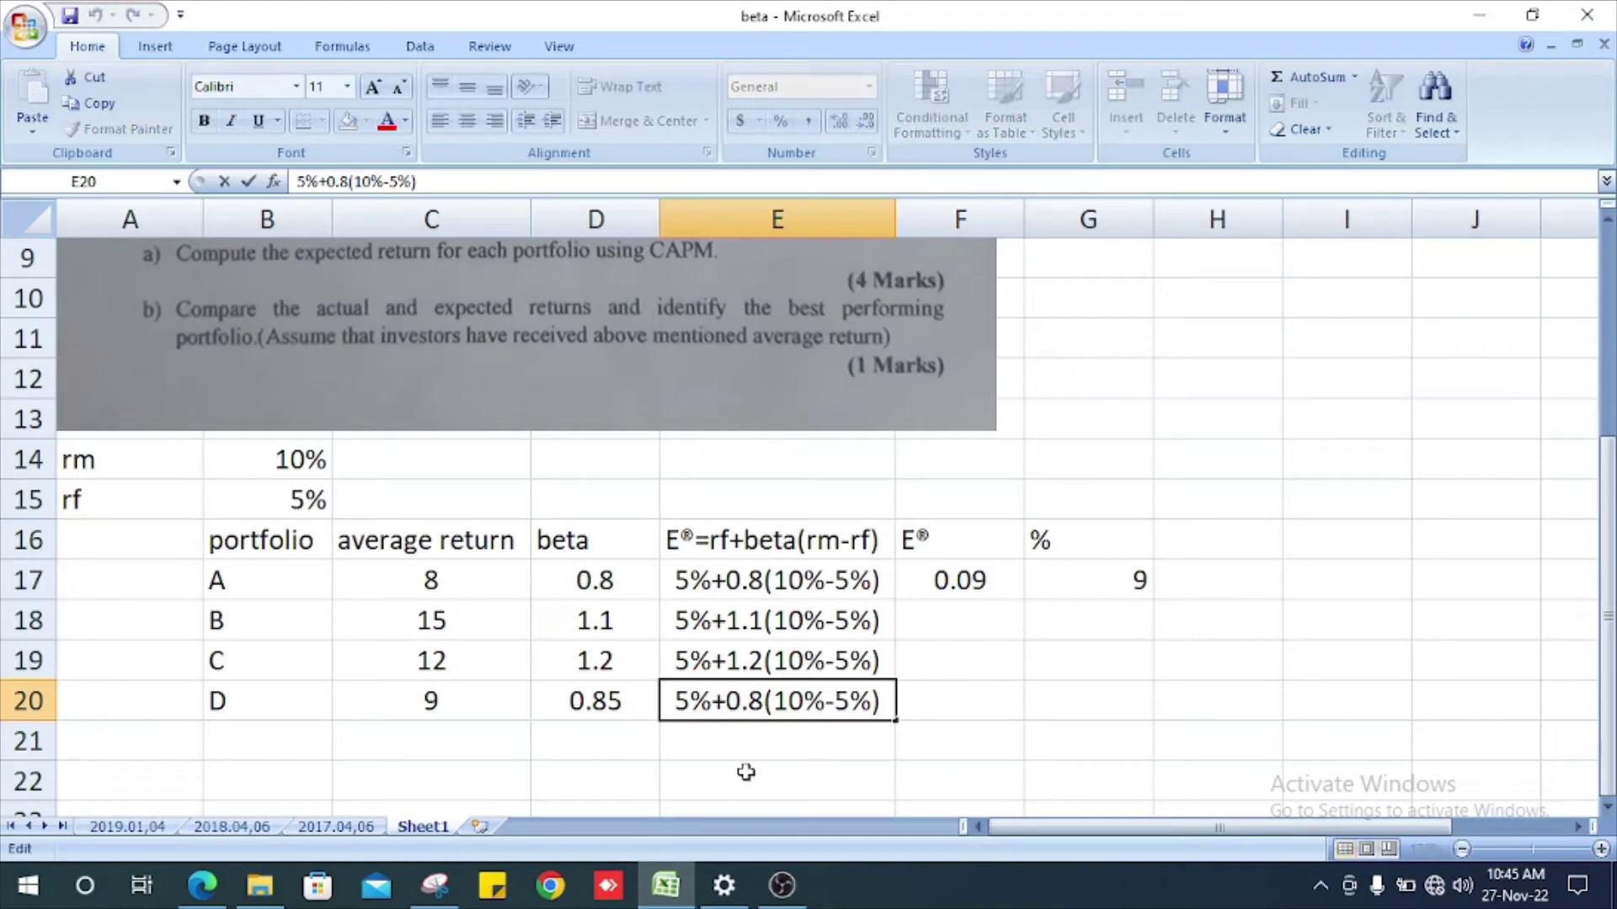
{"action": "type", "text": "5"}
{"action": "key", "text": "Return"}
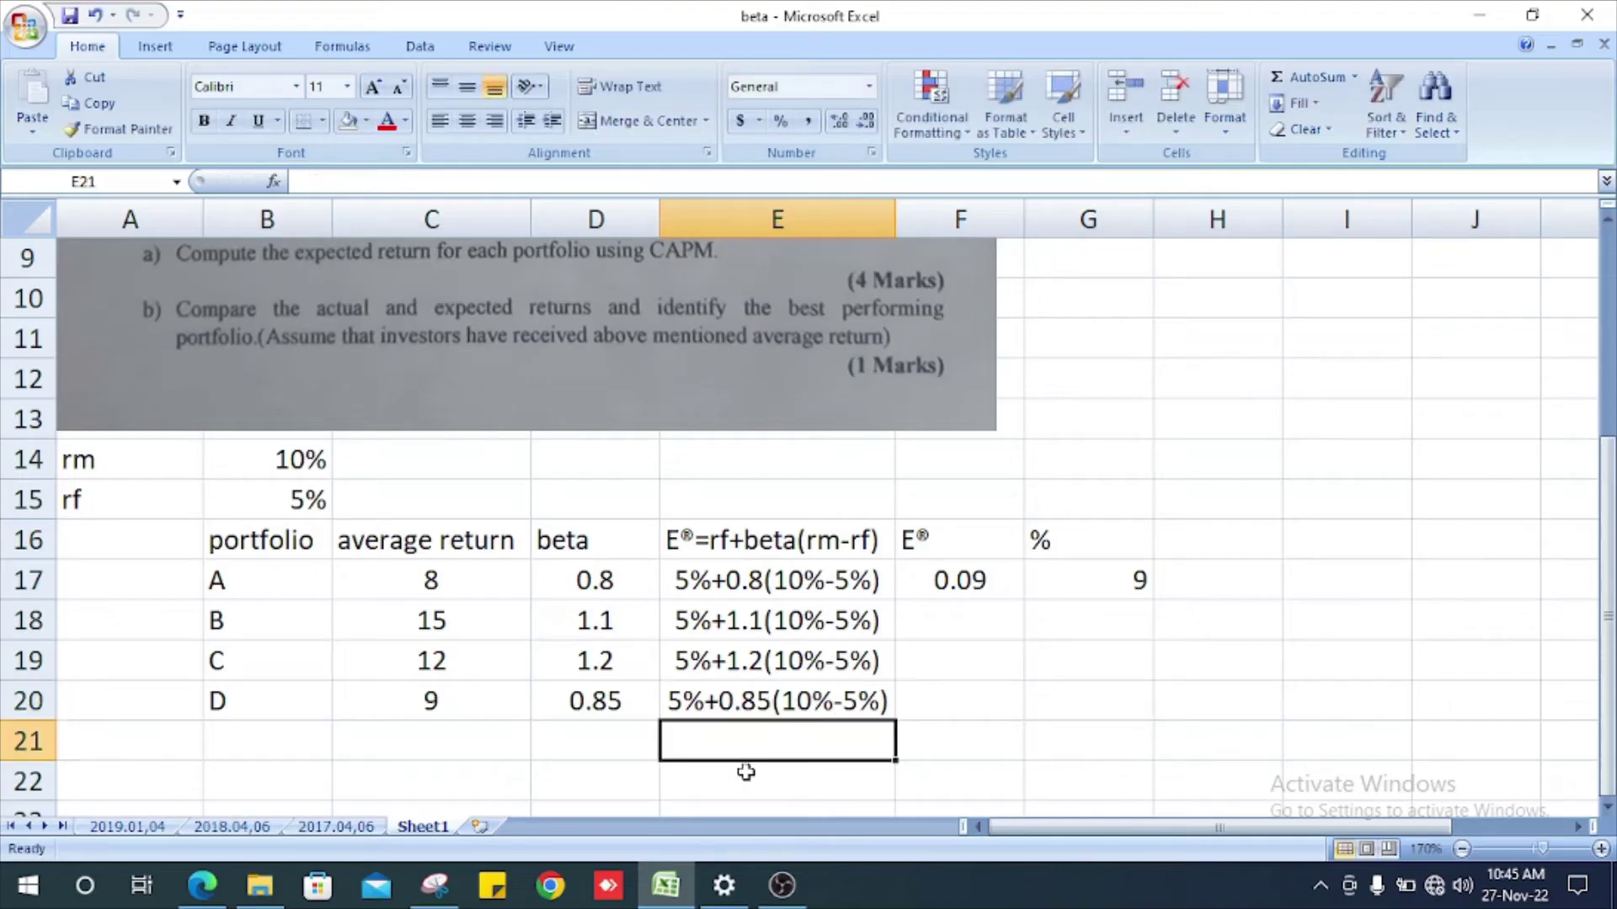
Step: Copy the written-out calculations for portfolios B, C and D from E18:E20 into F18:F20
{"action": "key", "text": "Up"}
{"action": "key", "text": "Up"}
{"action": "key", "text": "Up"}
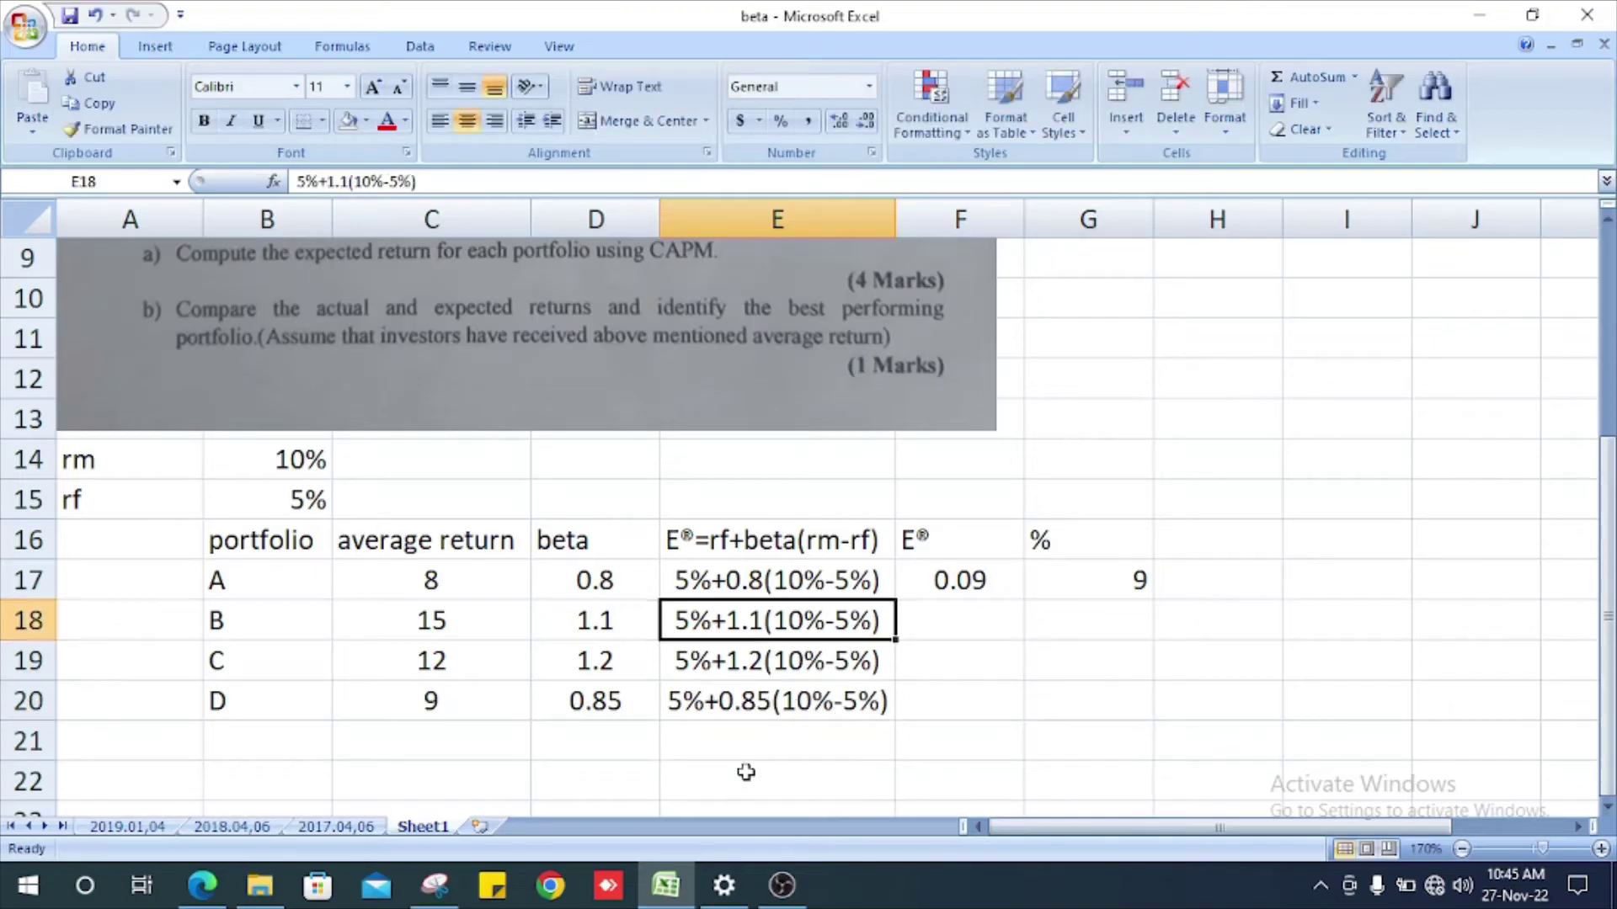
{"action": "key", "text": "shift+Down"}
{"action": "key", "text": "shift+Down"}
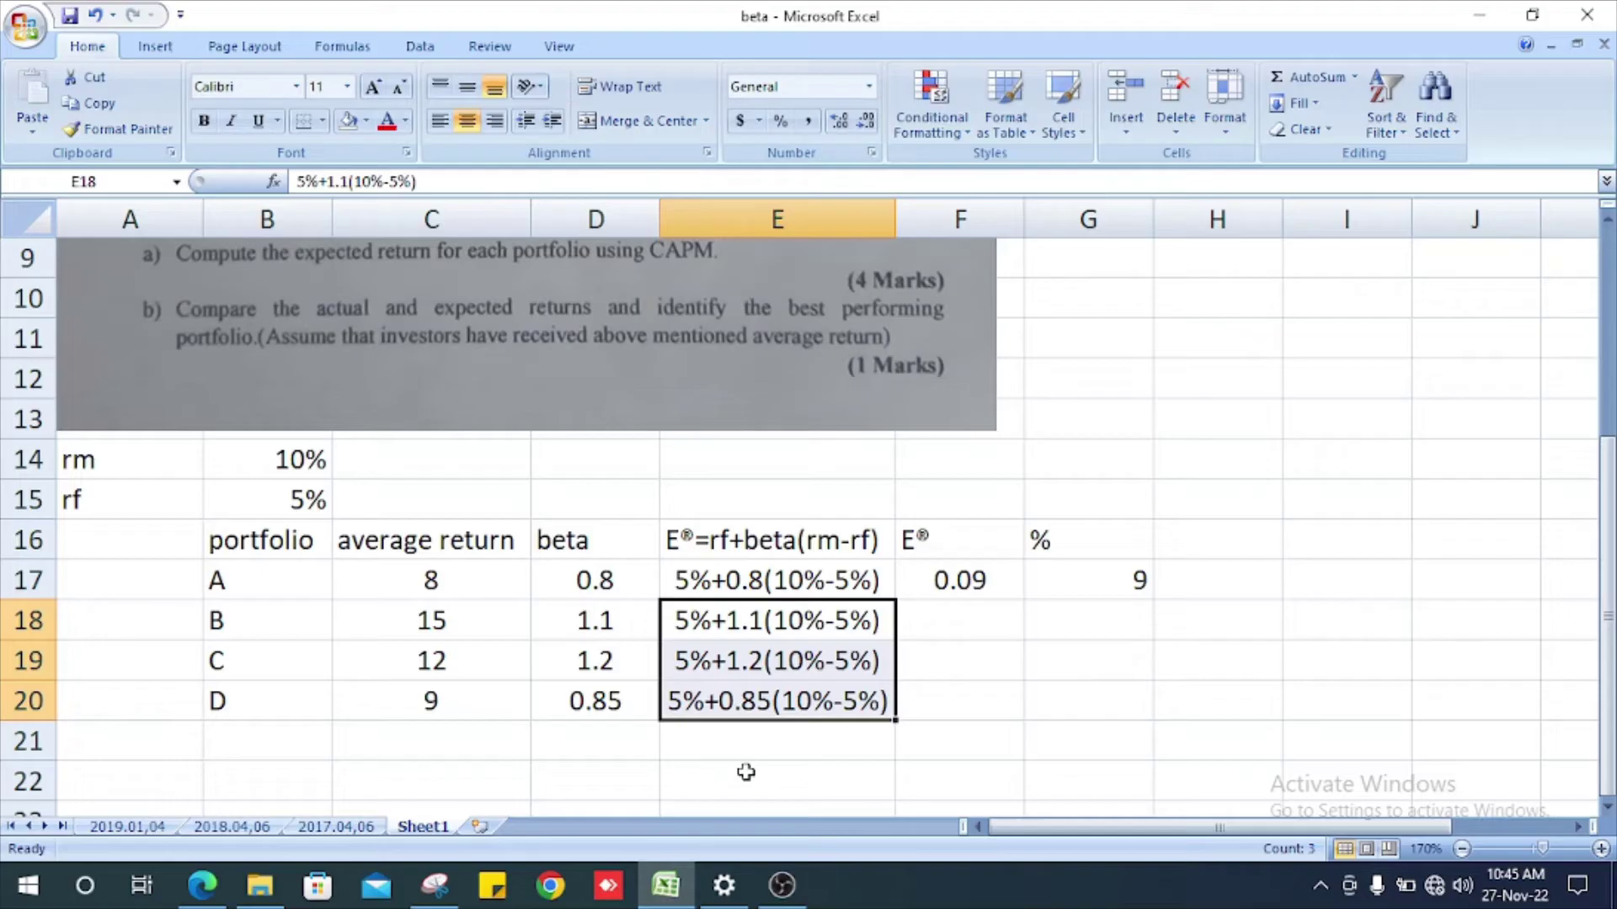
{"action": "key", "text": "ctrl+c"}
{"action": "key", "text": "Right"}
{"action": "key", "text": "ctrl+v"}
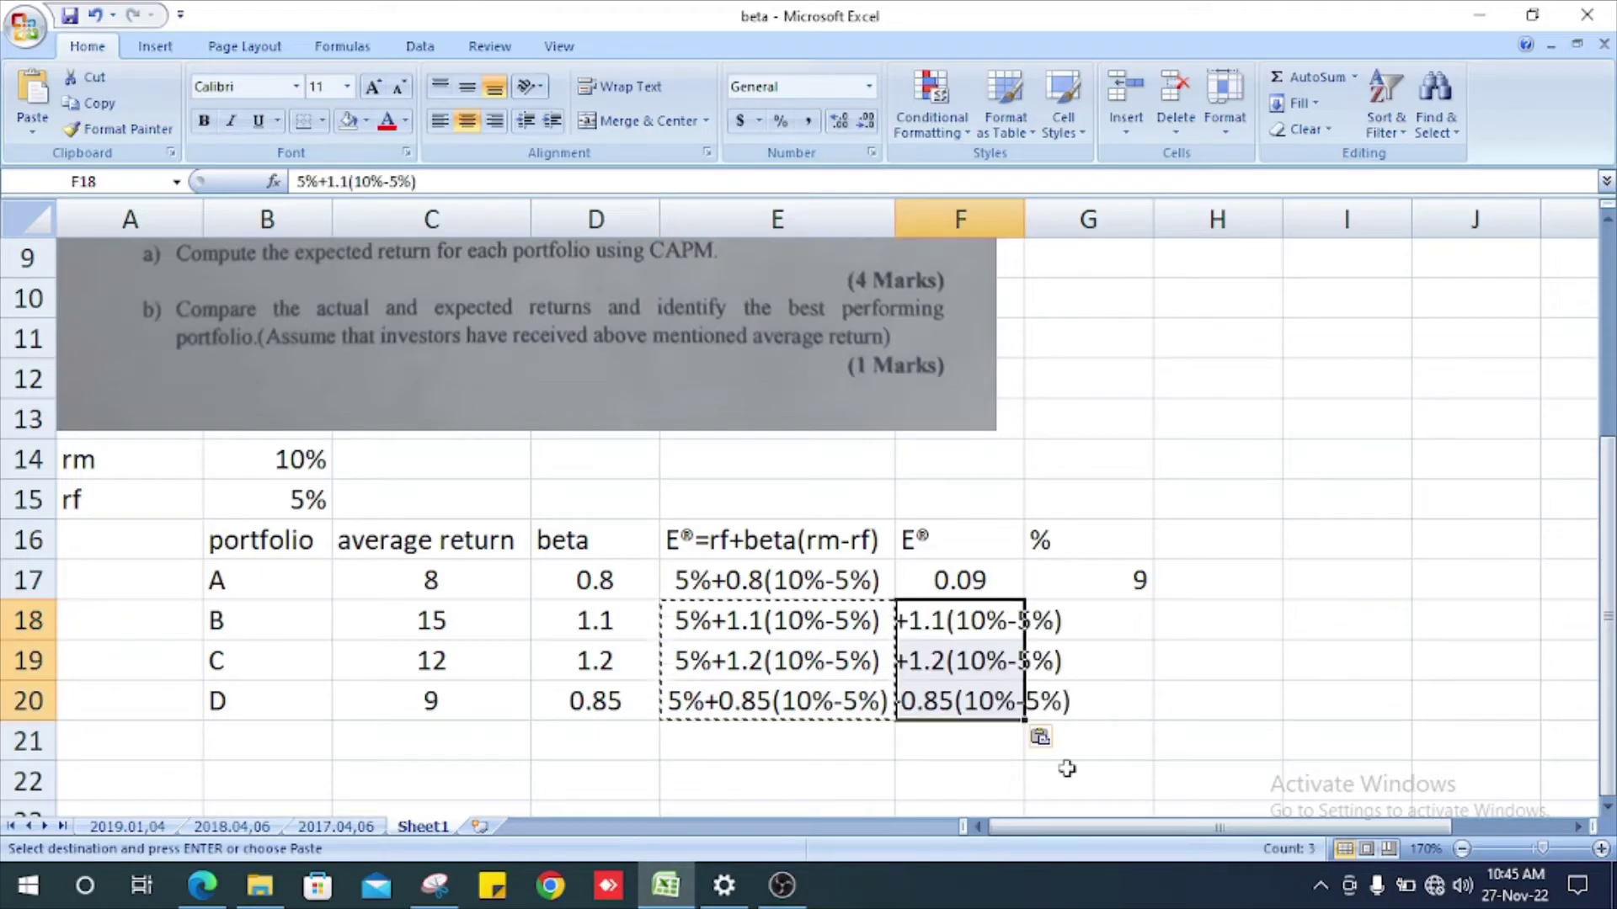
Step: Turn the text in F18 into a working formula for portfolio B, accepting the corrected version =5%+1.1*(10%-5%)
{"action": "double_click", "coordinate": [952, 621]}
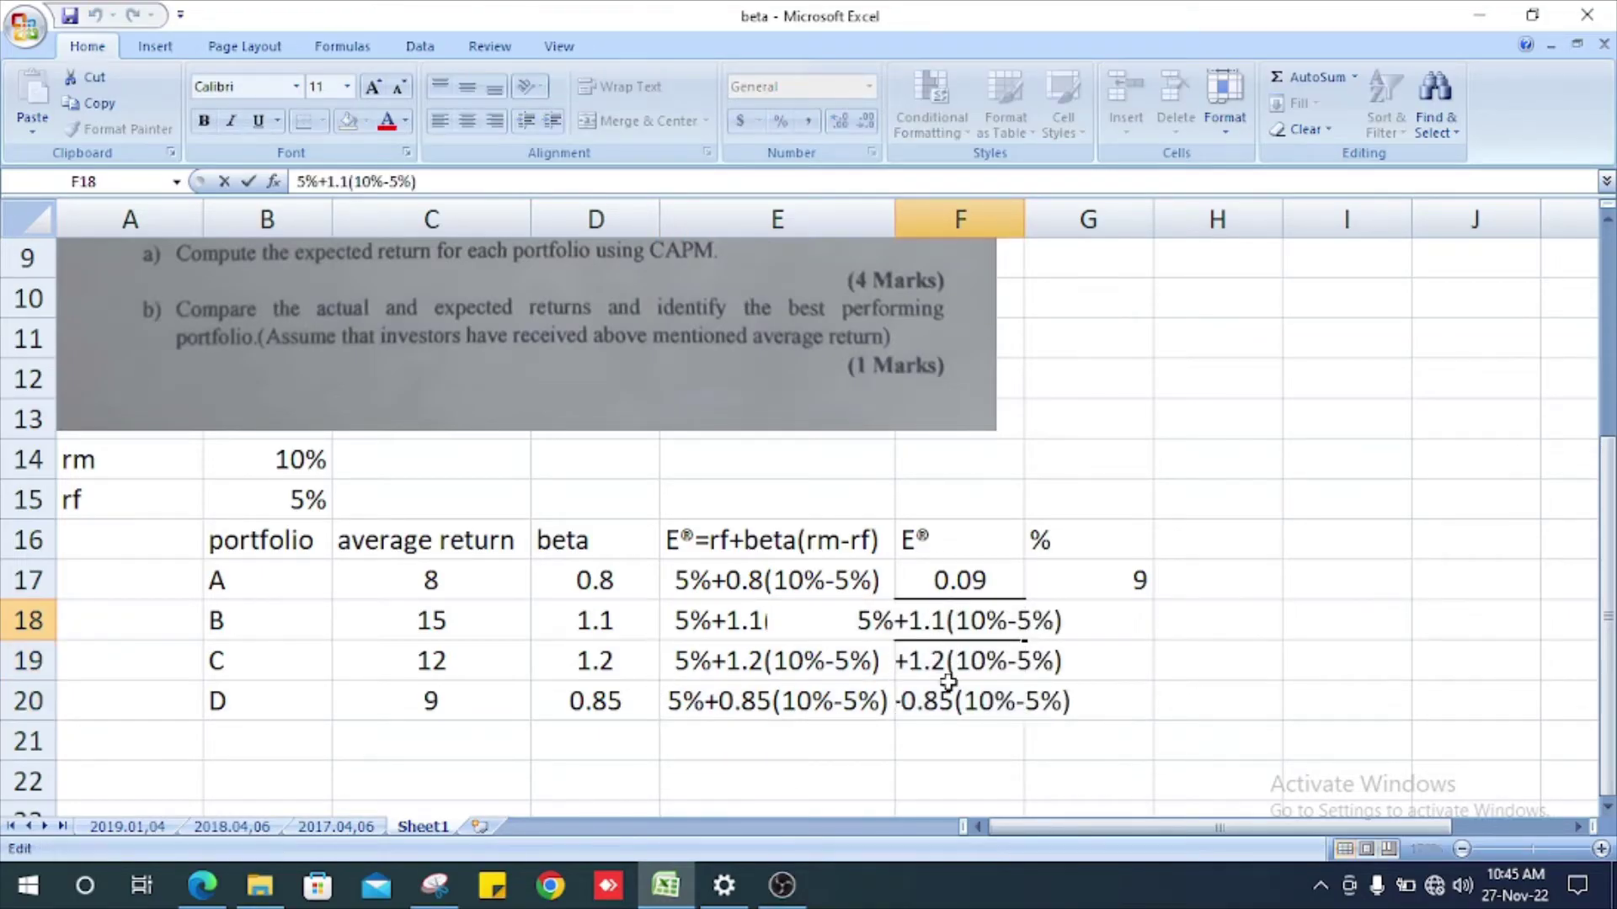
{"action": "key", "text": "Left"}
{"action": "key", "text": "Left"}
{"action": "key", "text": "Left"}
{"action": "key", "text": "Left"}
{"action": "key", "text": "Left"}
{"action": "key", "text": "Left"}
{"action": "key", "text": "Left"}
{"action": "type", "text": "="}
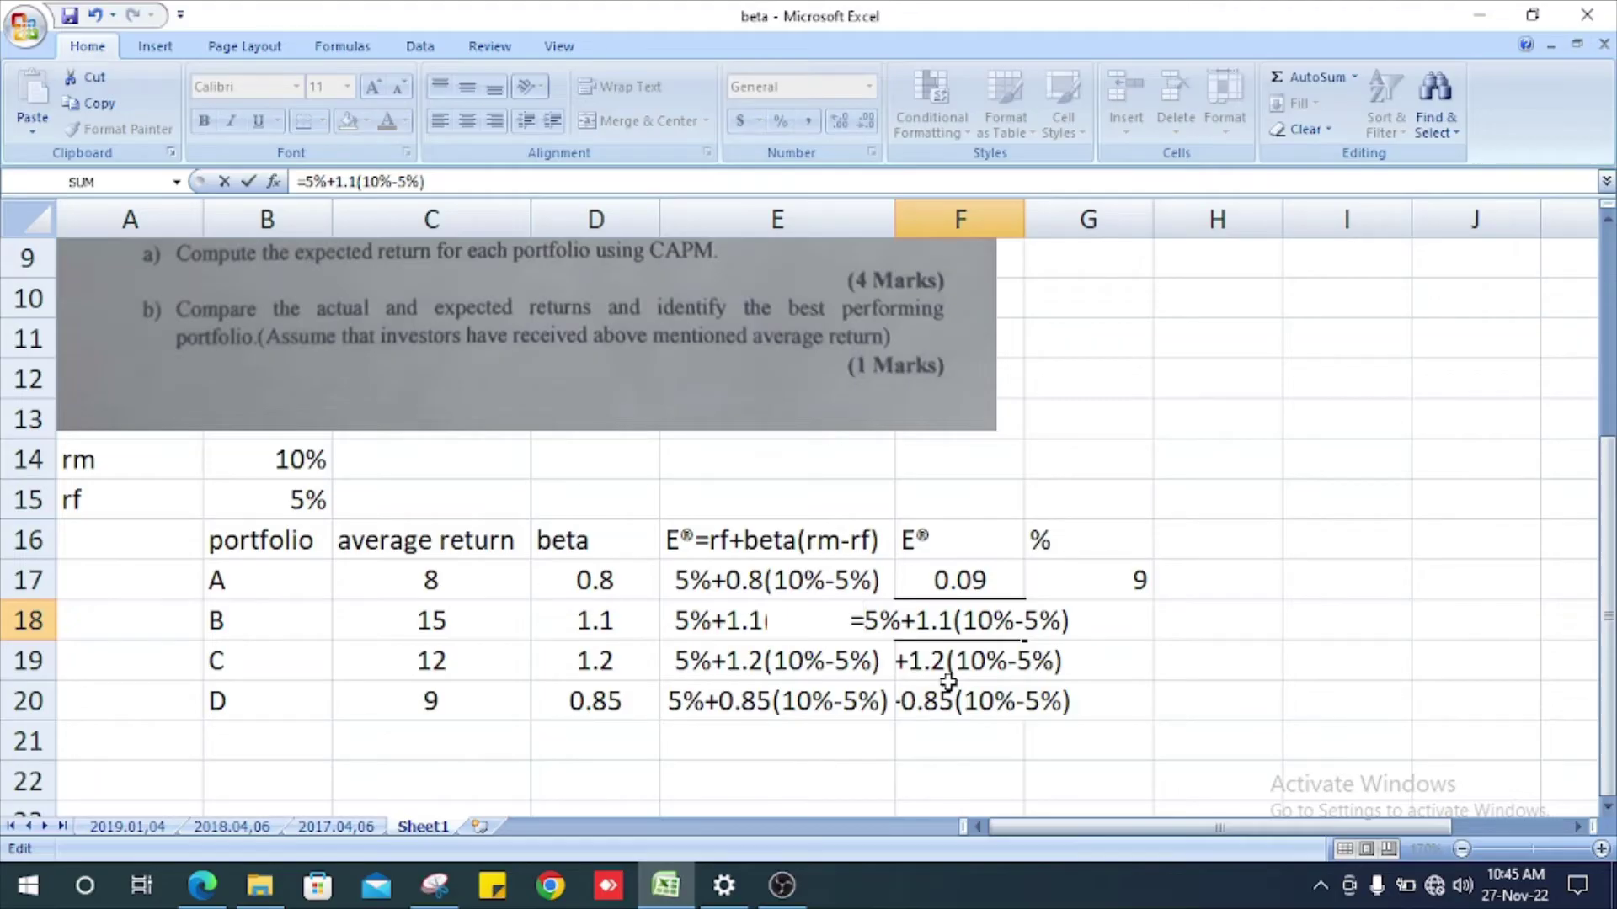
{"action": "key", "text": "Return"}
{"action": "key", "text": "Return"}
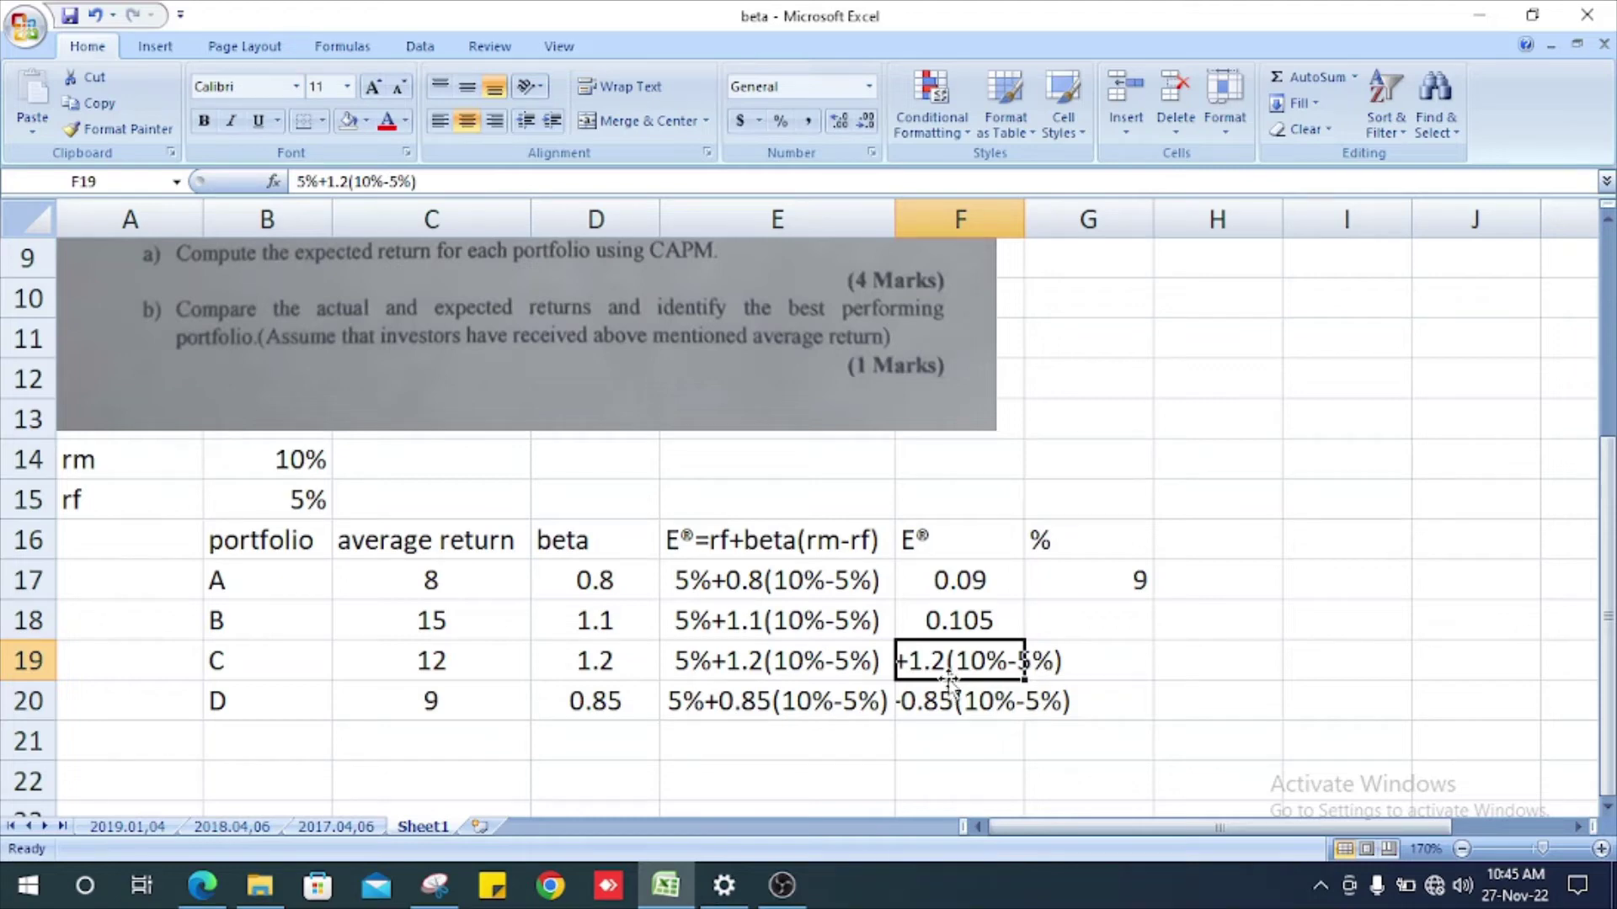
Step: Turn the text in F19 into a working formula for portfolio C, accepting the corrected version =5%+1.2*(10%-5%)
{"action": "double_click", "coordinate": [948, 655]}
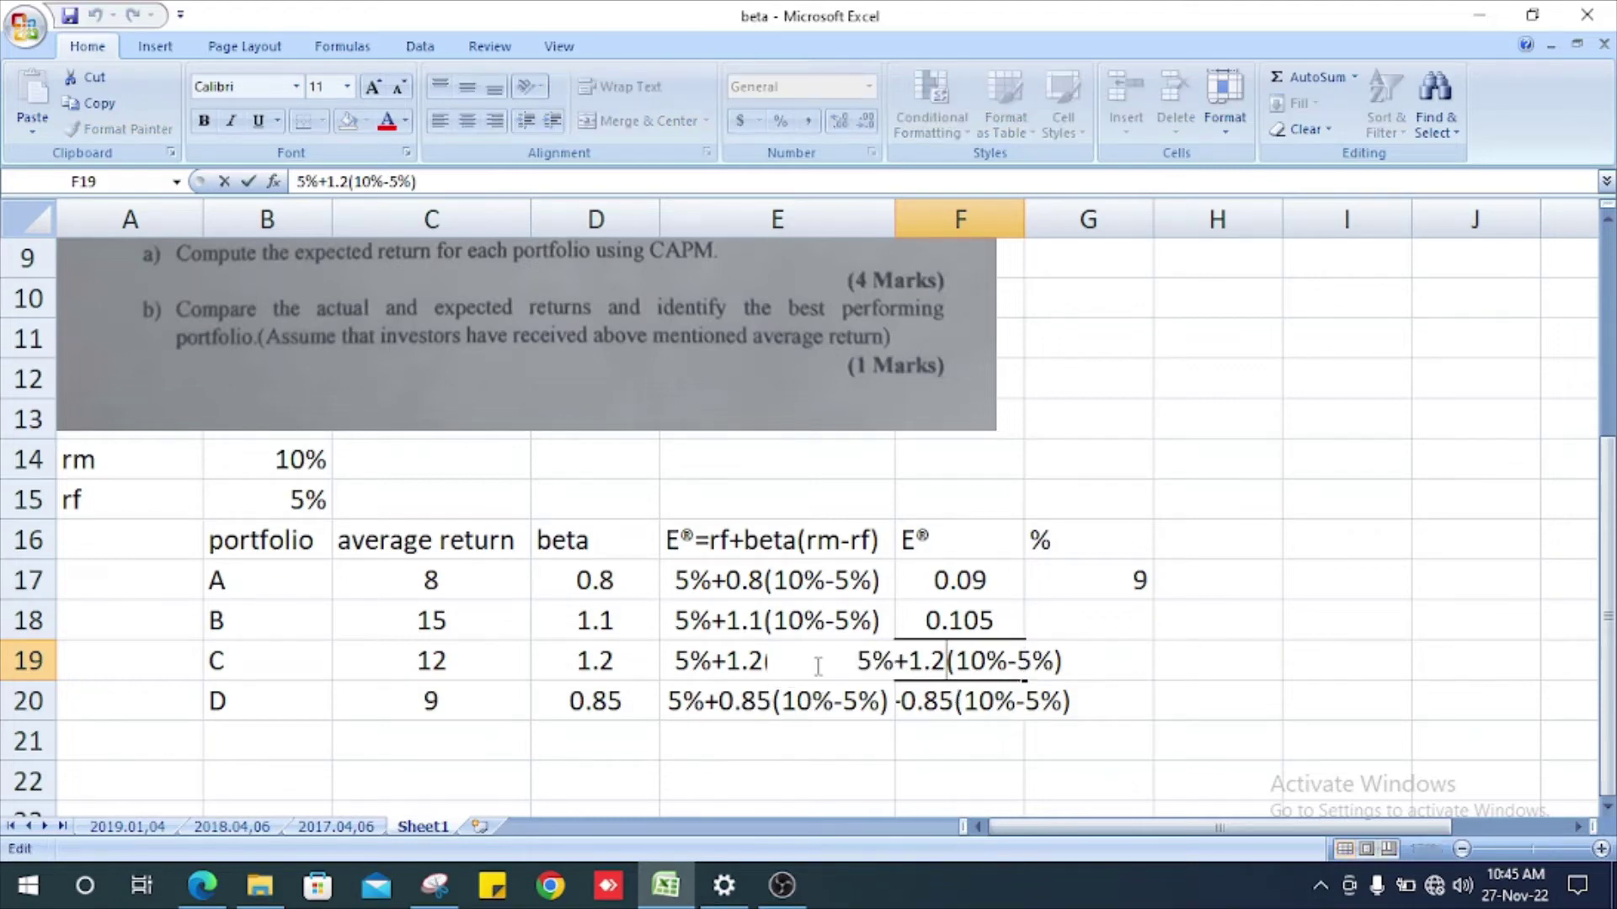
{"action": "key", "text": "Left"}
{"action": "key", "text": "Left"}
{"action": "key", "text": "Left"}
{"action": "key", "text": "Left"}
{"action": "key", "text": "Left"}
{"action": "key", "text": "Left"}
{"action": "key", "text": "Left"}
{"action": "type", "text": "="}
{"action": "key", "text": "Return"}
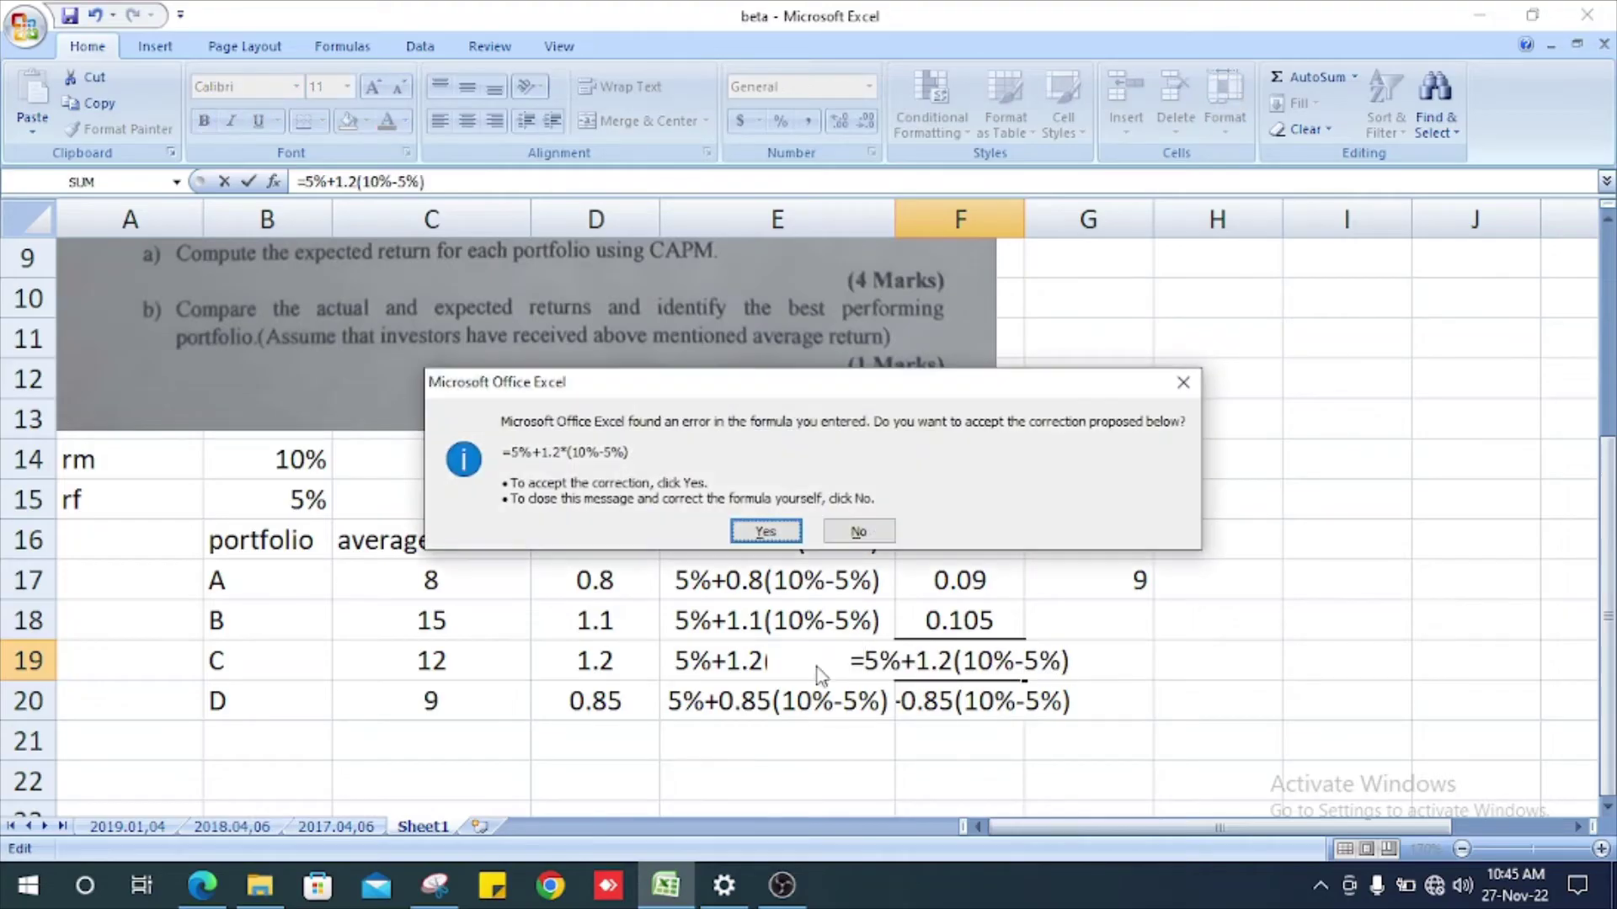
{"action": "key", "text": "Return"}
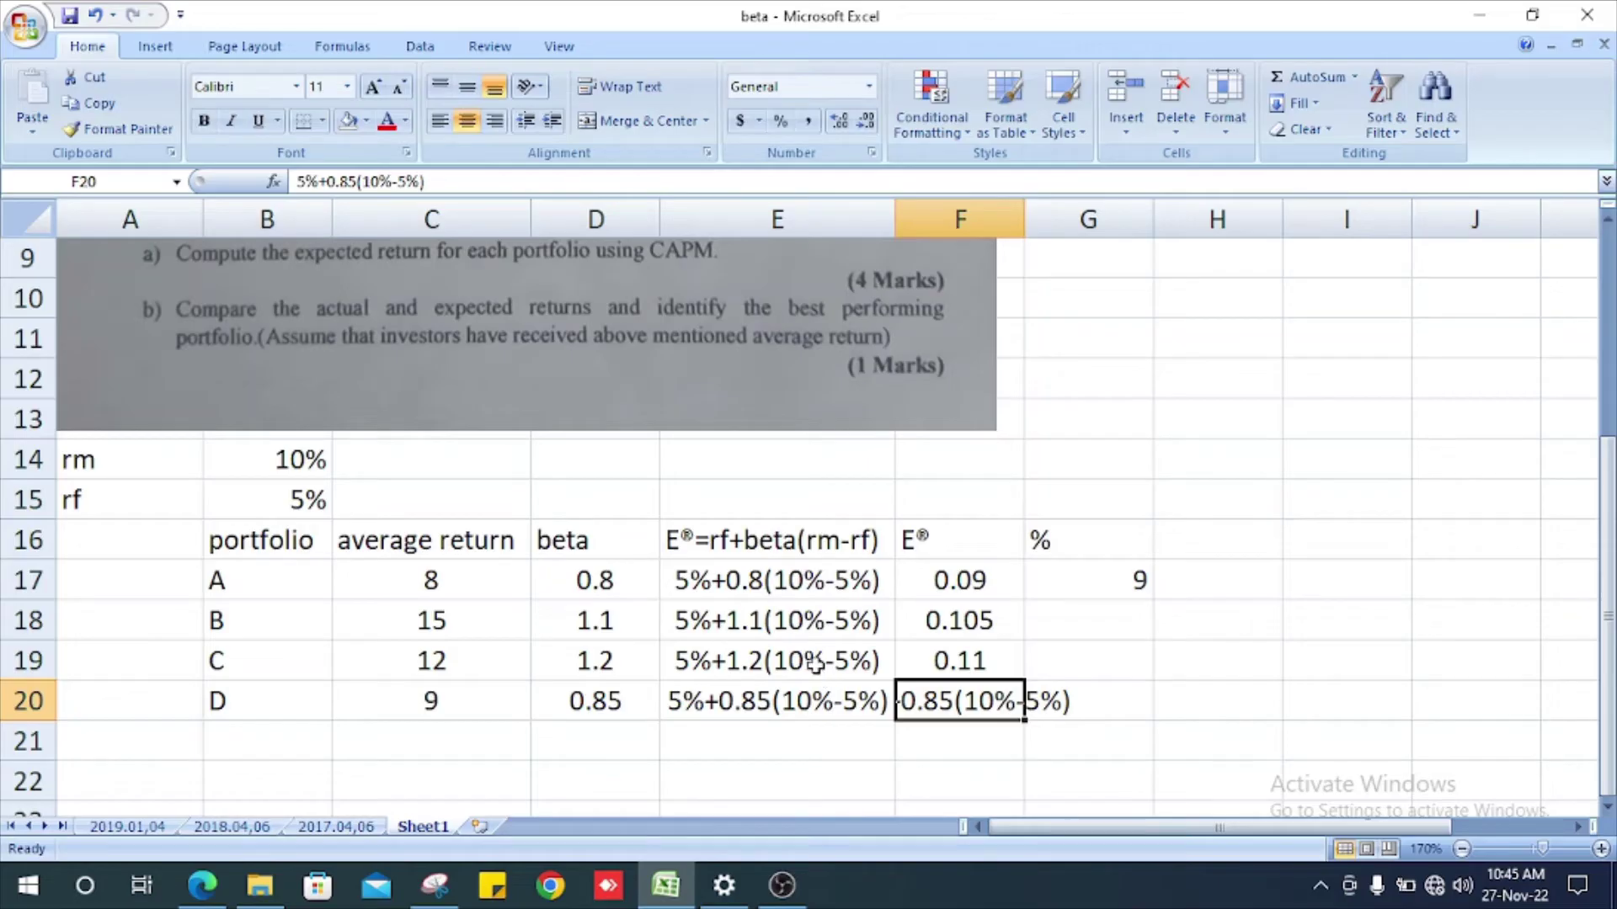
Step: Turn portfolio D's text in F20 into a working formula by starting it with an equals sign, accepting the proposed correction
{"action": "double_click", "coordinate": [924, 700]}
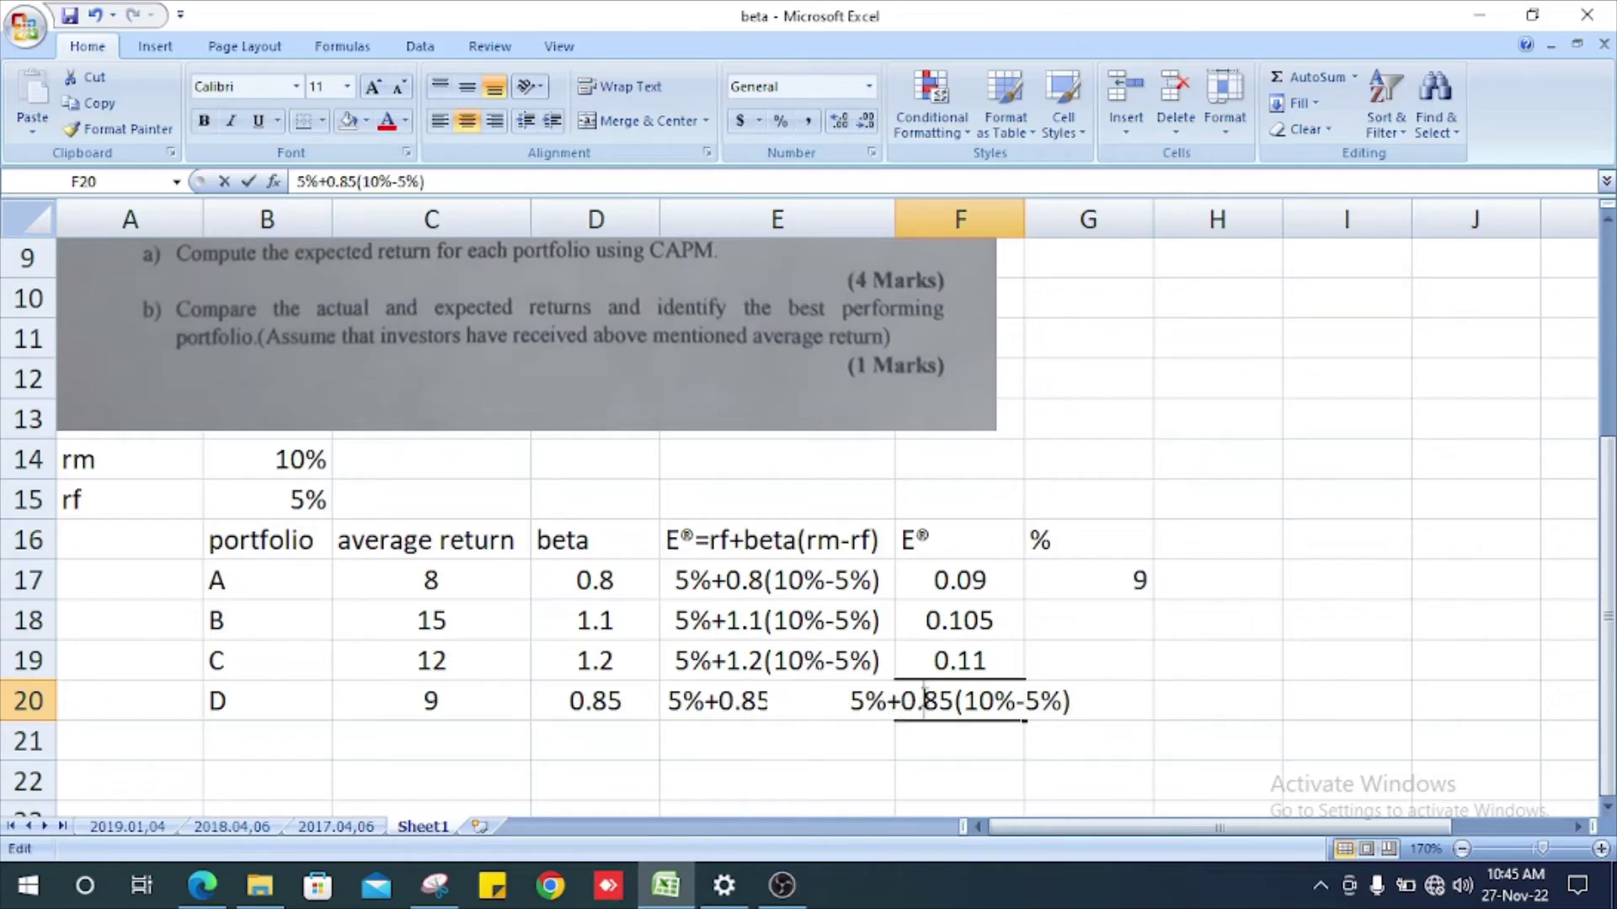
{"action": "key", "text": "Left"}
{"action": "key", "text": "Left"}
{"action": "key", "text": "Left"}
{"action": "key", "text": "Left"}
{"action": "key", "text": "Left"}
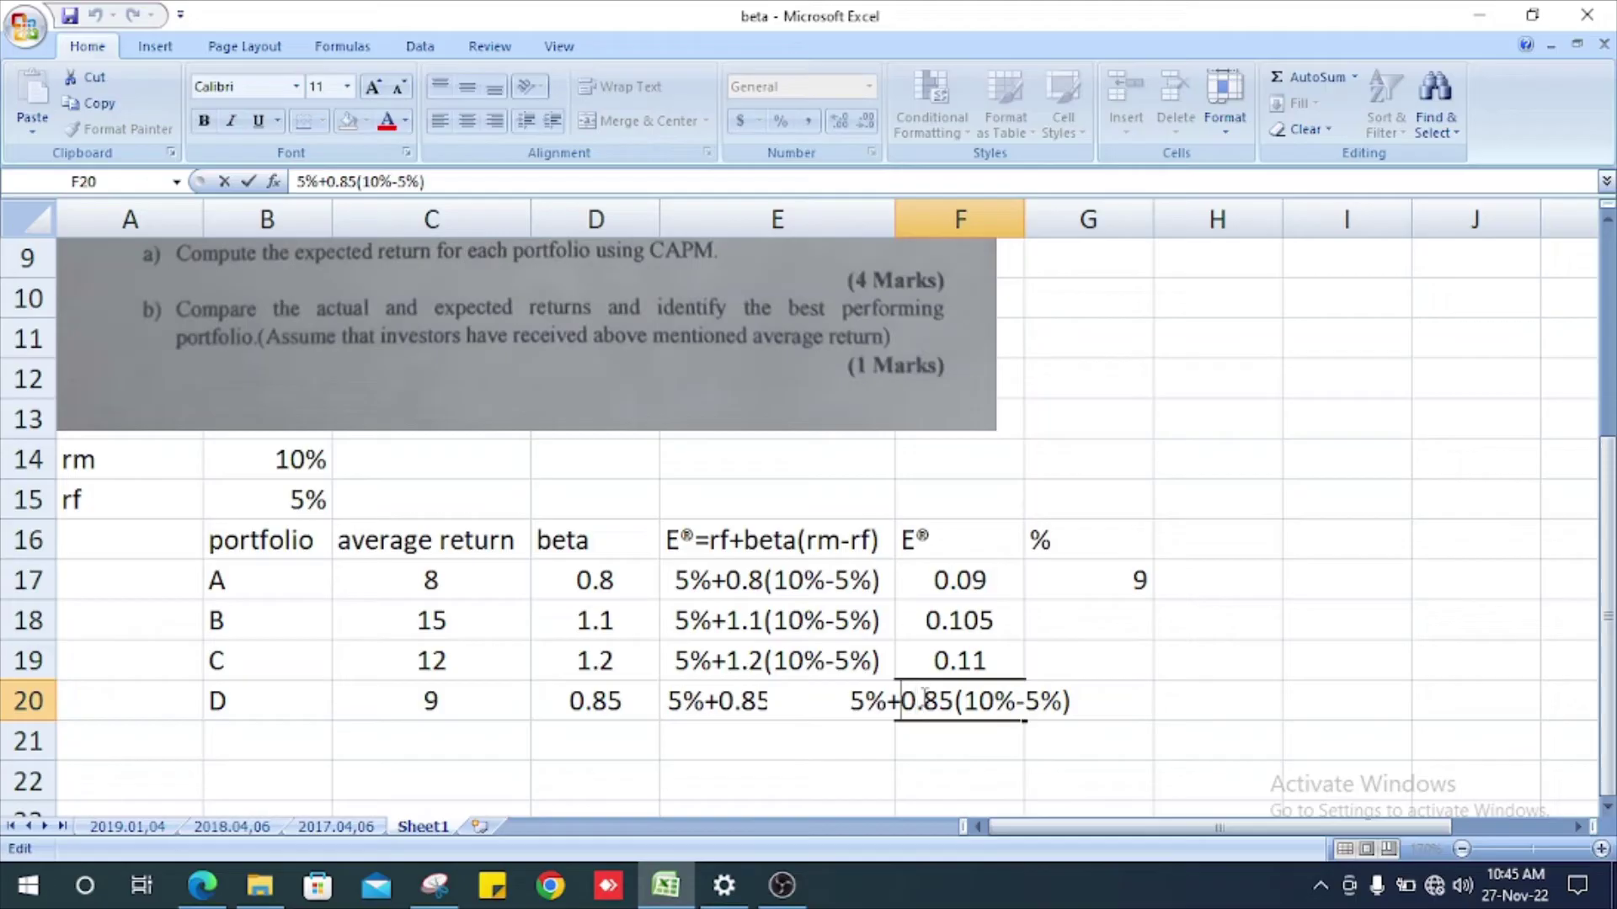
{"action": "type", "text": "="}
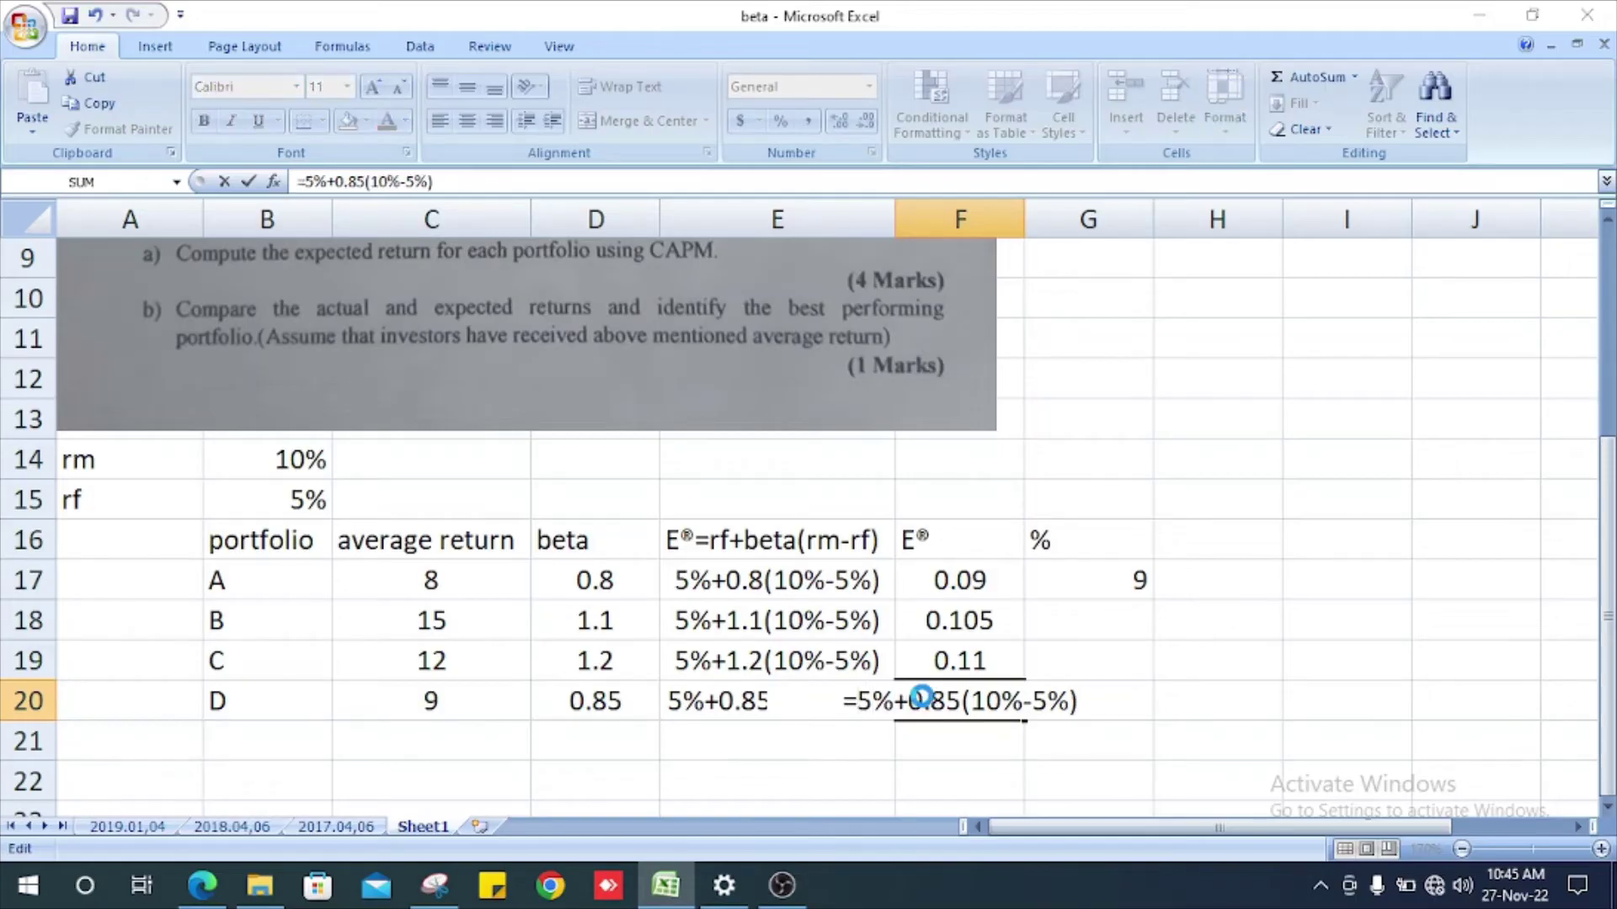
{"action": "key", "text": "Return"}
{"action": "key", "text": "Return"}
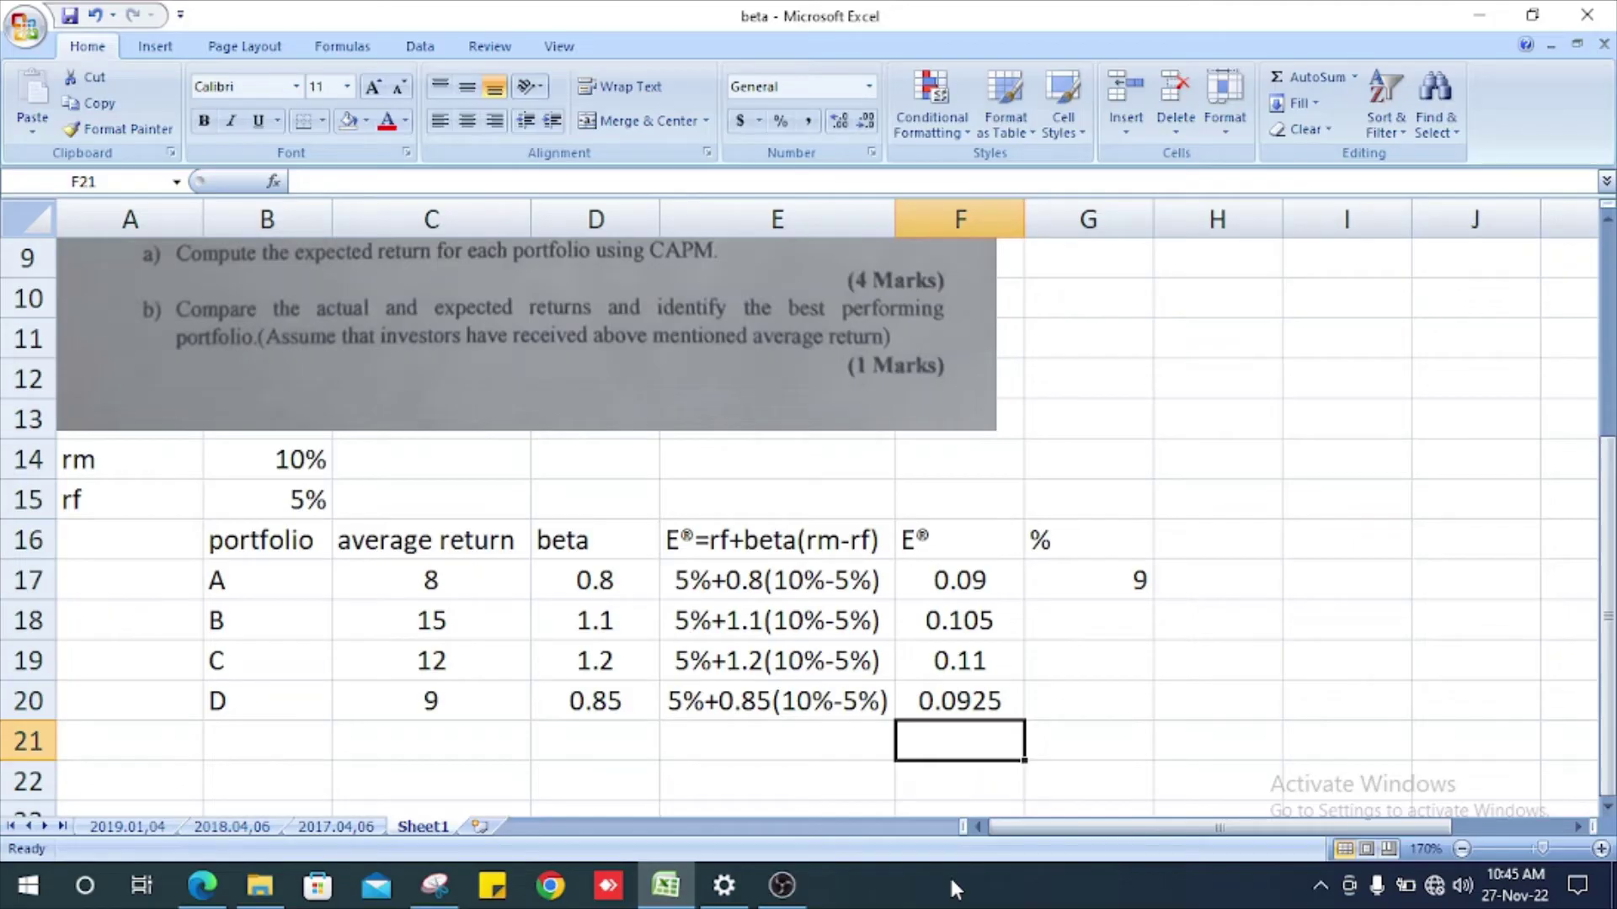
Step: Fill the percentage formula from G17 down to G20 for portfolios B, C and D
{"action": "left_click", "coordinate": [1061, 633]}
{"action": "key", "text": "Left"}
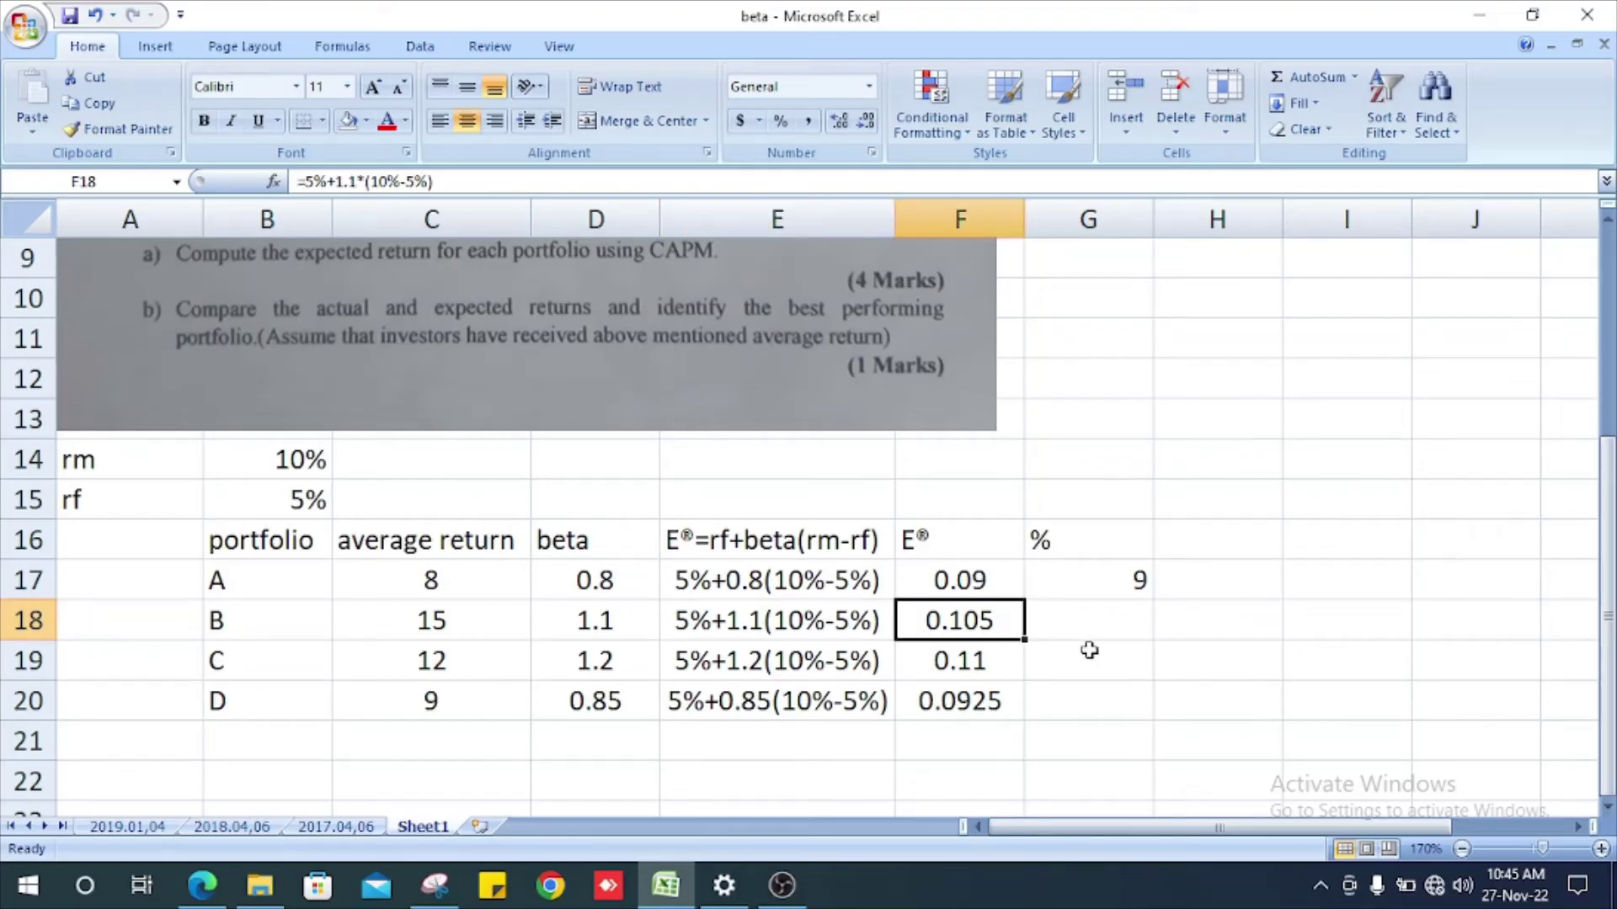
{"action": "left_click", "coordinate": [1097, 587]}
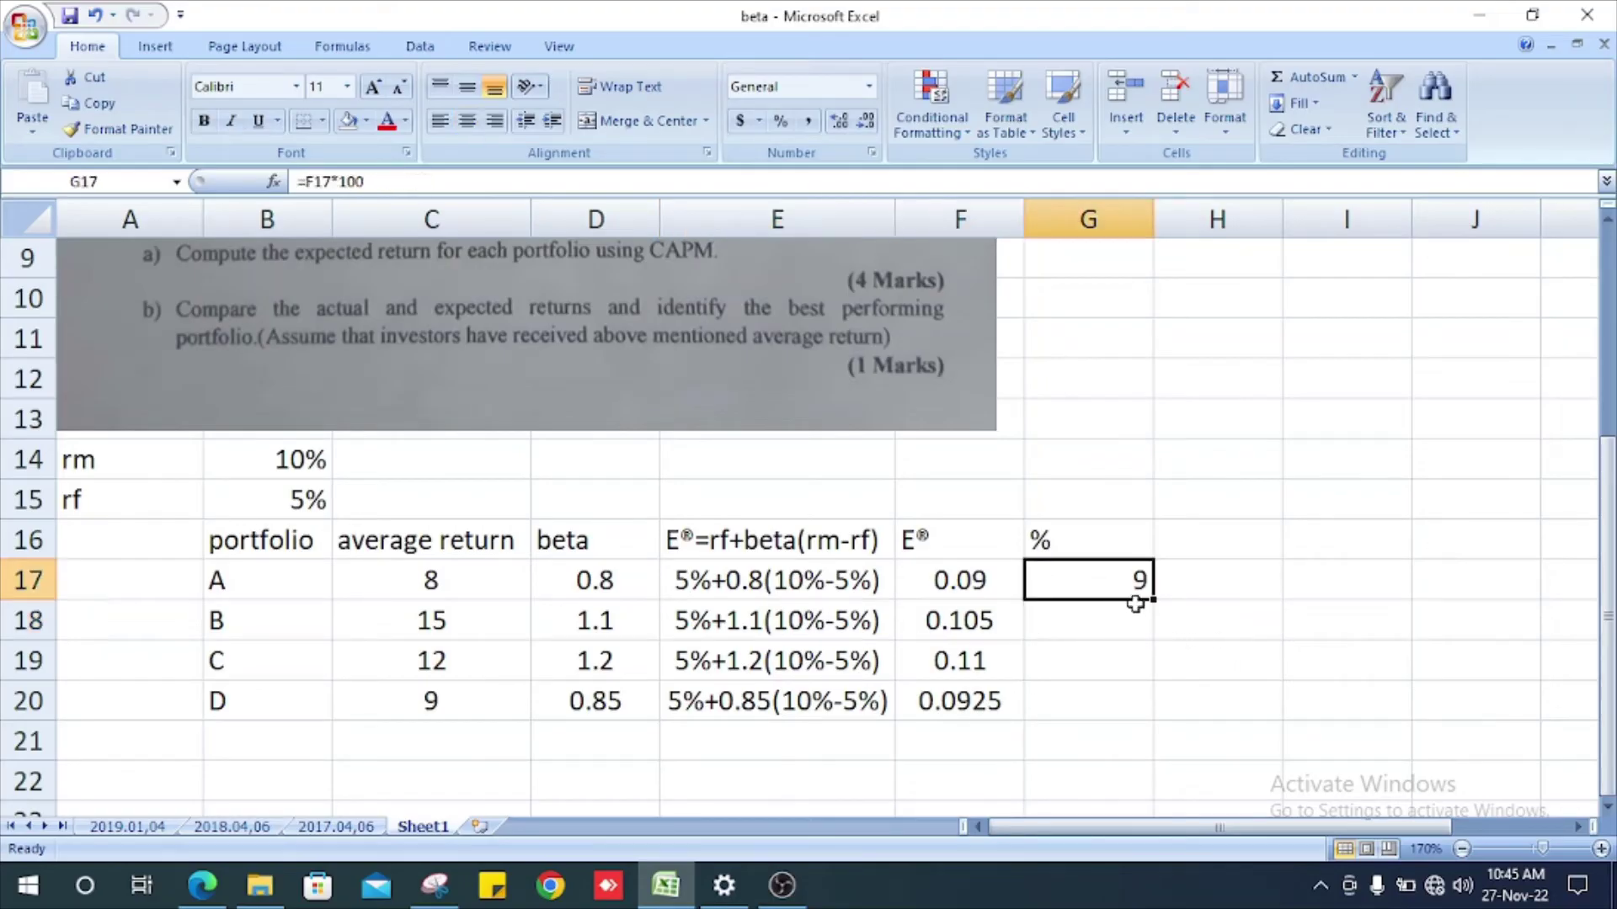
{"action": "left_click_drag", "start_coordinate": [1153, 599], "coordinate": [1159, 732]}
{"action": "left_click", "coordinate": [1213, 632]}
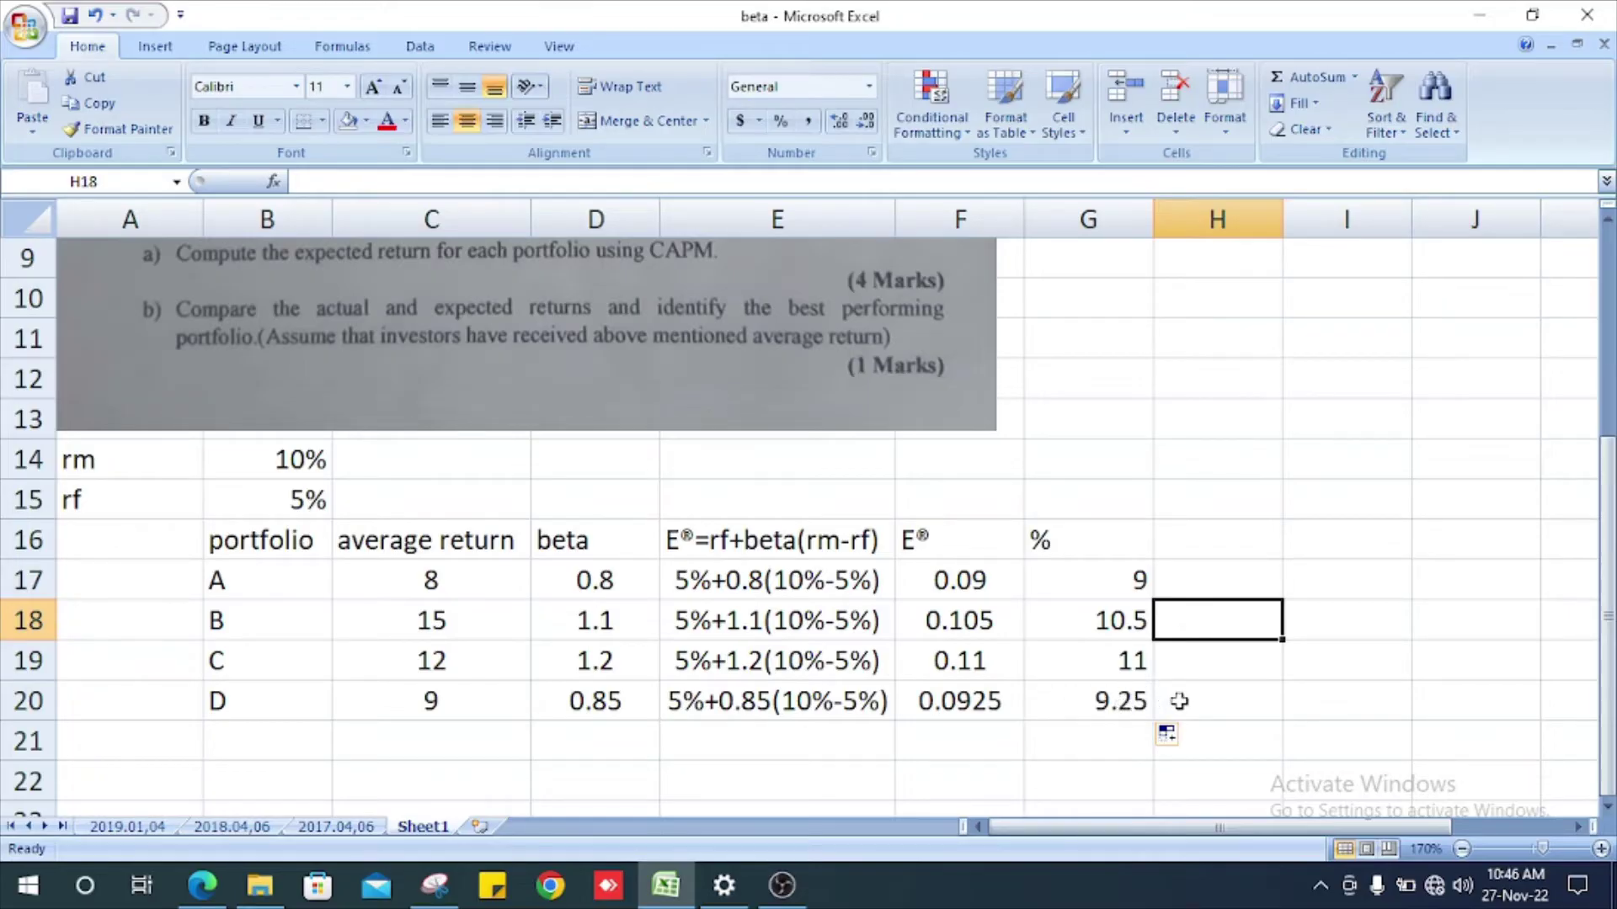
Step: Review the question's portfolio table and parts a and b against the computed expected returns
{"action": "scroll", "coordinate": [1179, 699], "scroll_direction": "up", "scroll_amount": 2}
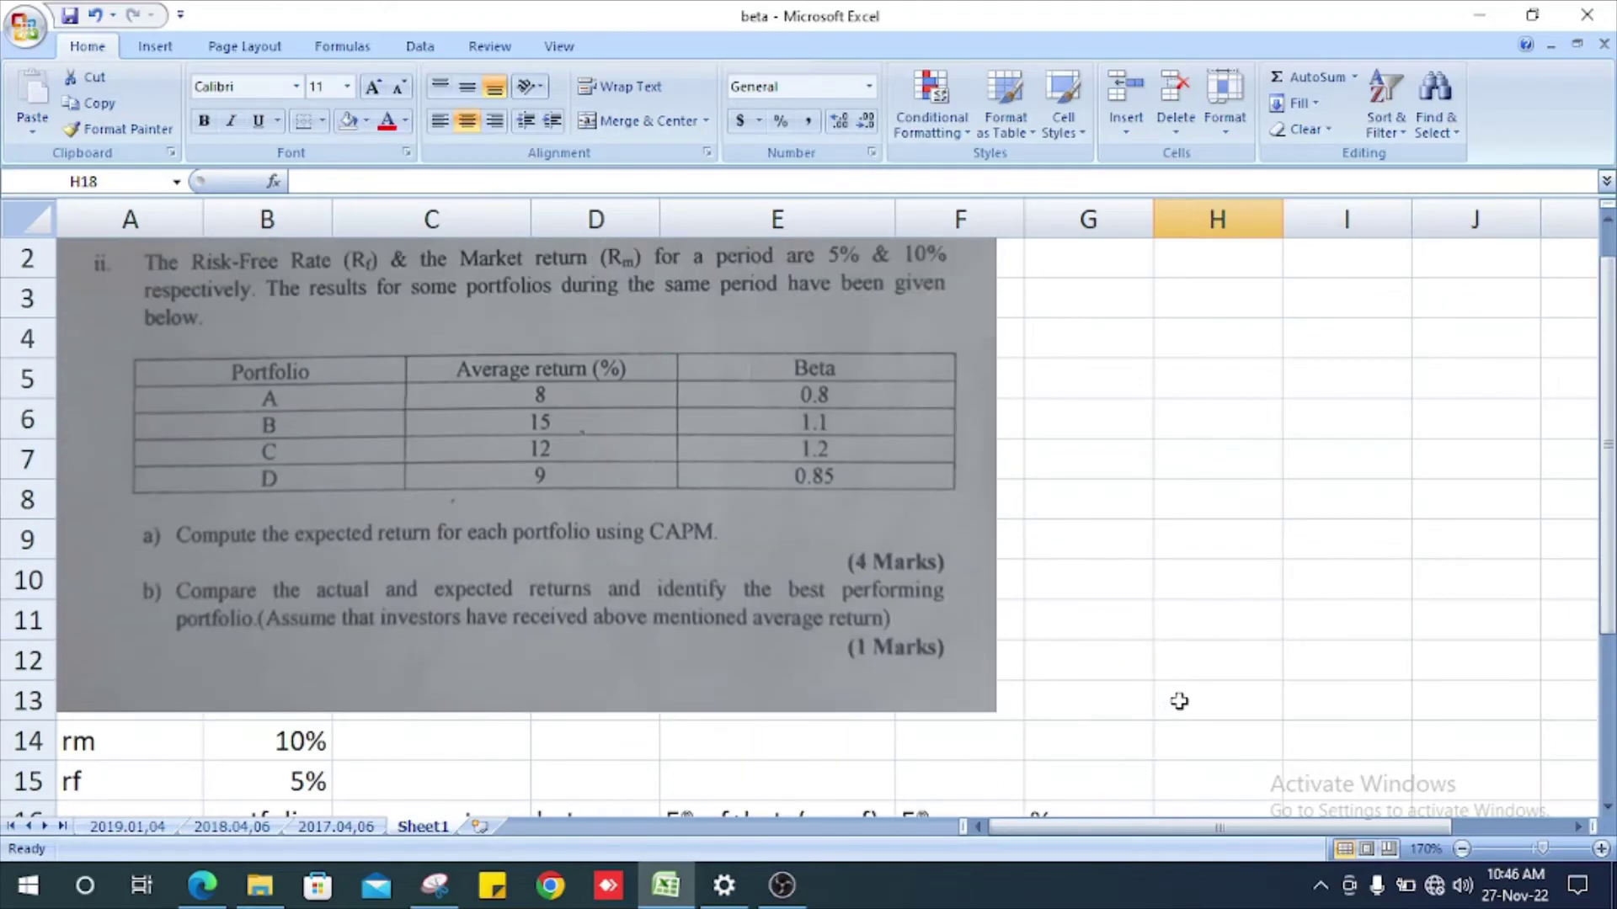
{"action": "scroll", "coordinate": [513, 645], "scroll_direction": "down", "scroll_amount": 1}
{"action": "scroll", "coordinate": [514, 646], "scroll_direction": "down", "scroll_amount": 2}
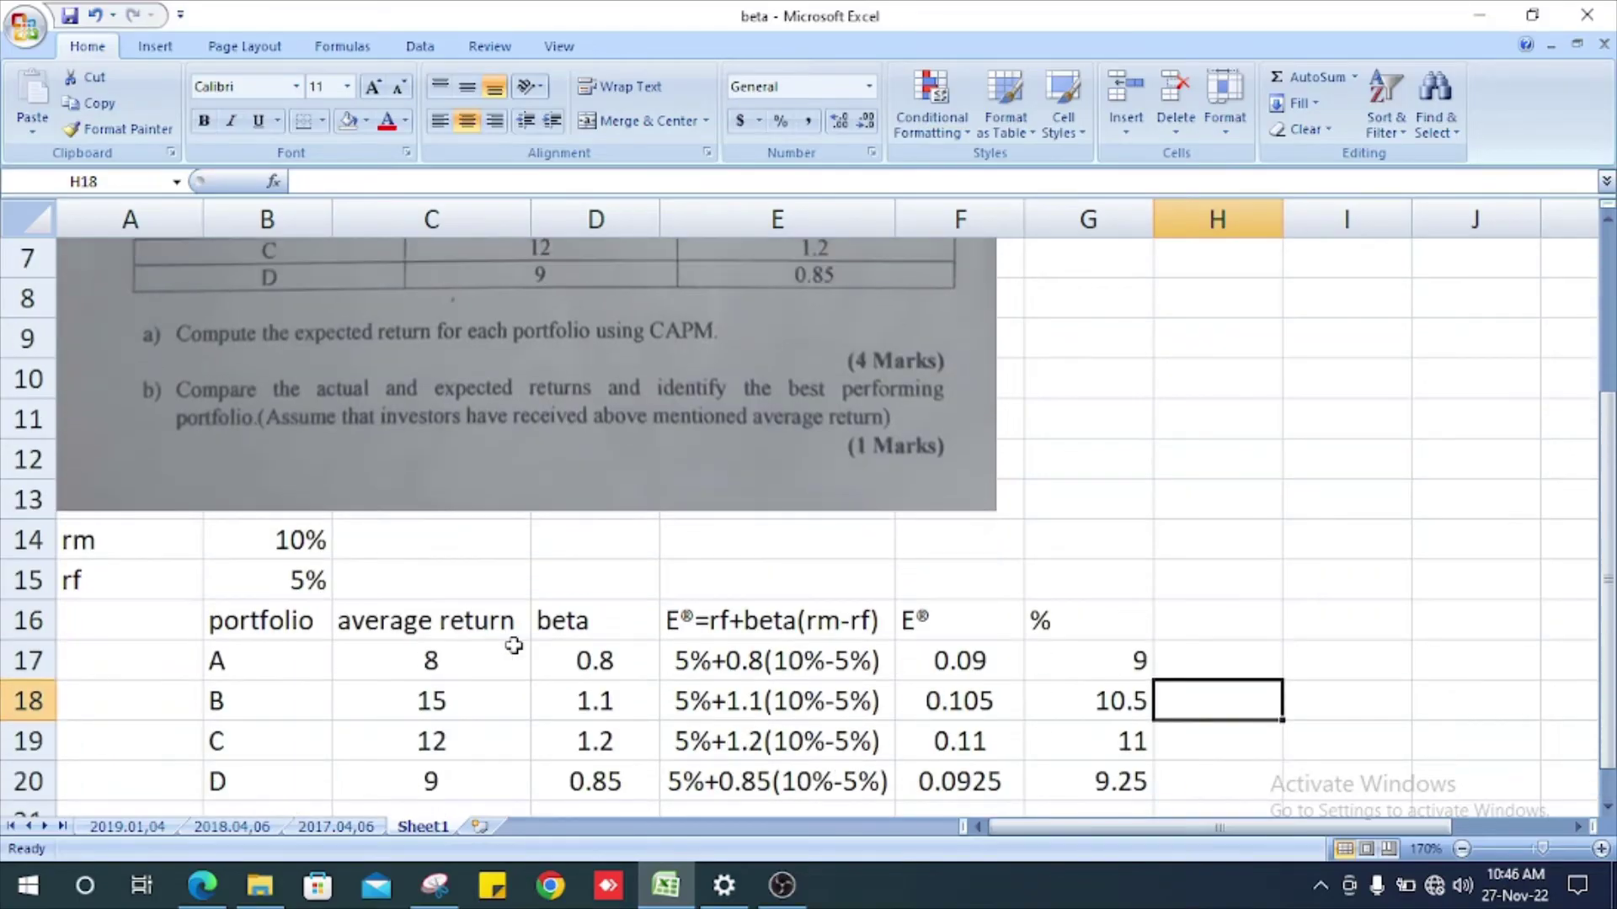
{"action": "scroll", "coordinate": [513, 646], "scroll_direction": "up", "scroll_amount": 3}
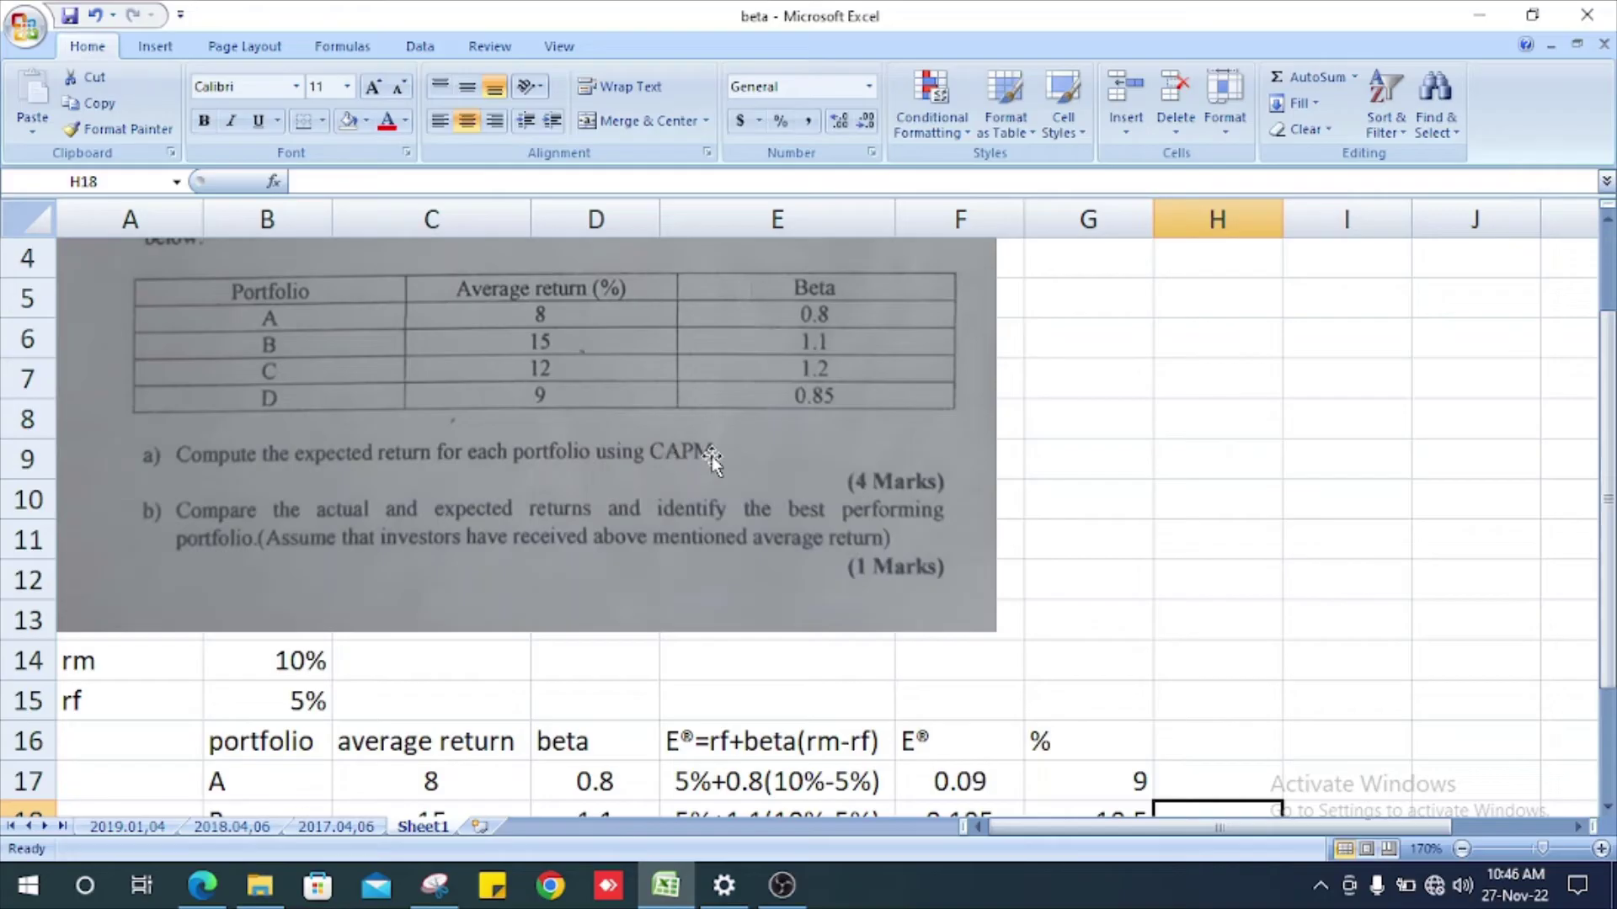
{"action": "scroll", "coordinate": [300, 543], "scroll_direction": "down", "scroll_amount": 2}
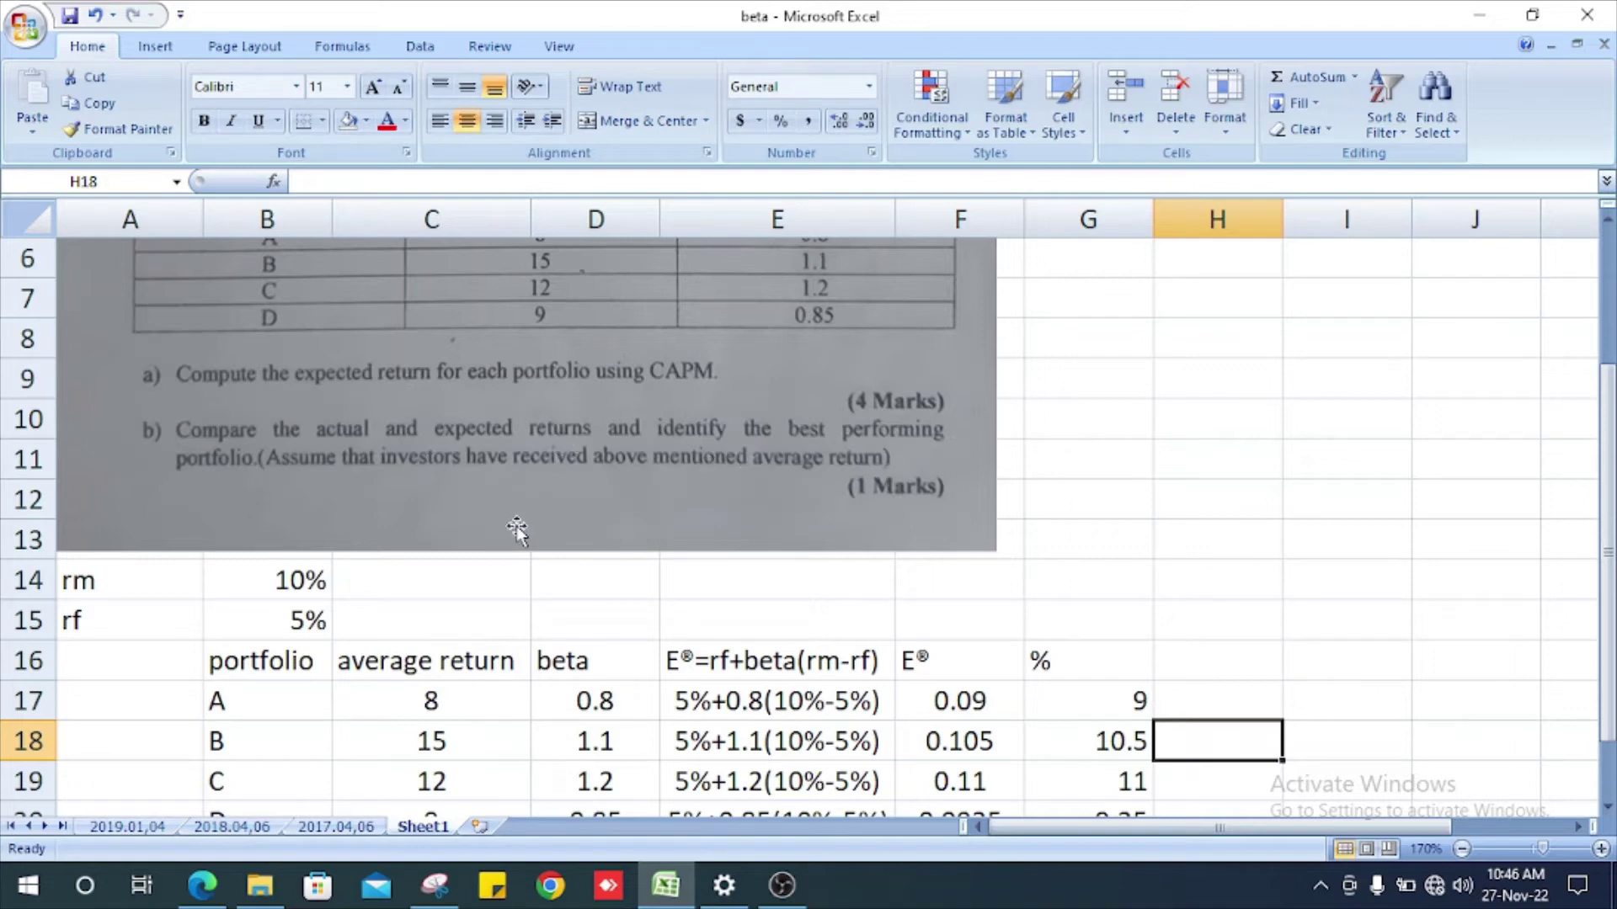
{"action": "scroll", "coordinate": [516, 529], "scroll_direction": "up", "scroll_amount": 1}
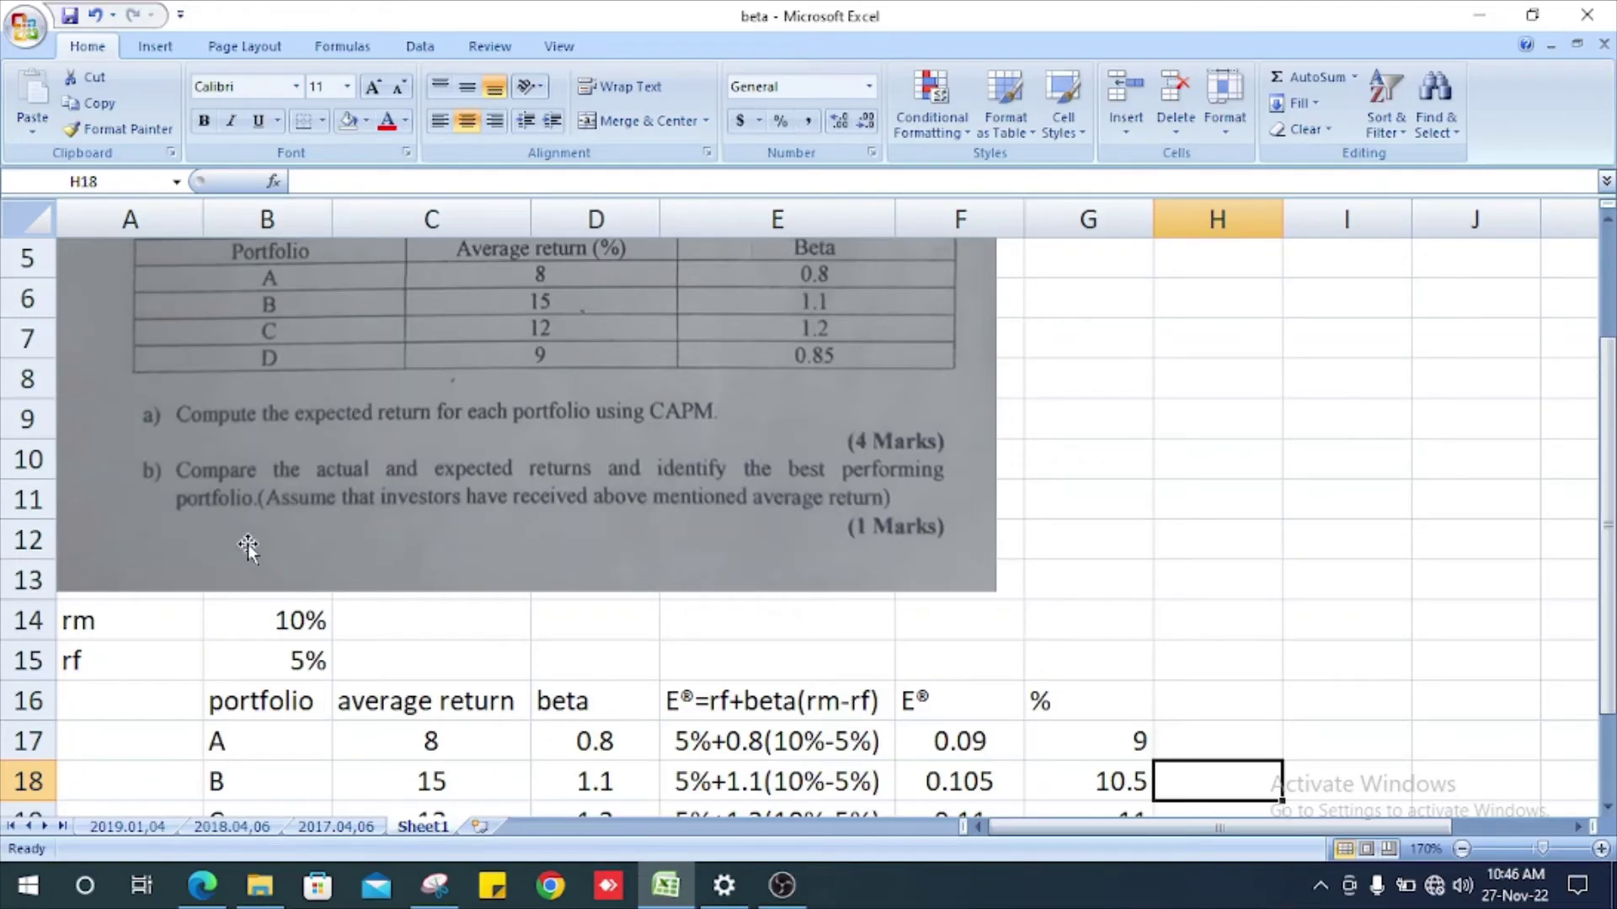
{"action": "scroll", "coordinate": [275, 539], "scroll_direction": "down", "scroll_amount": 1}
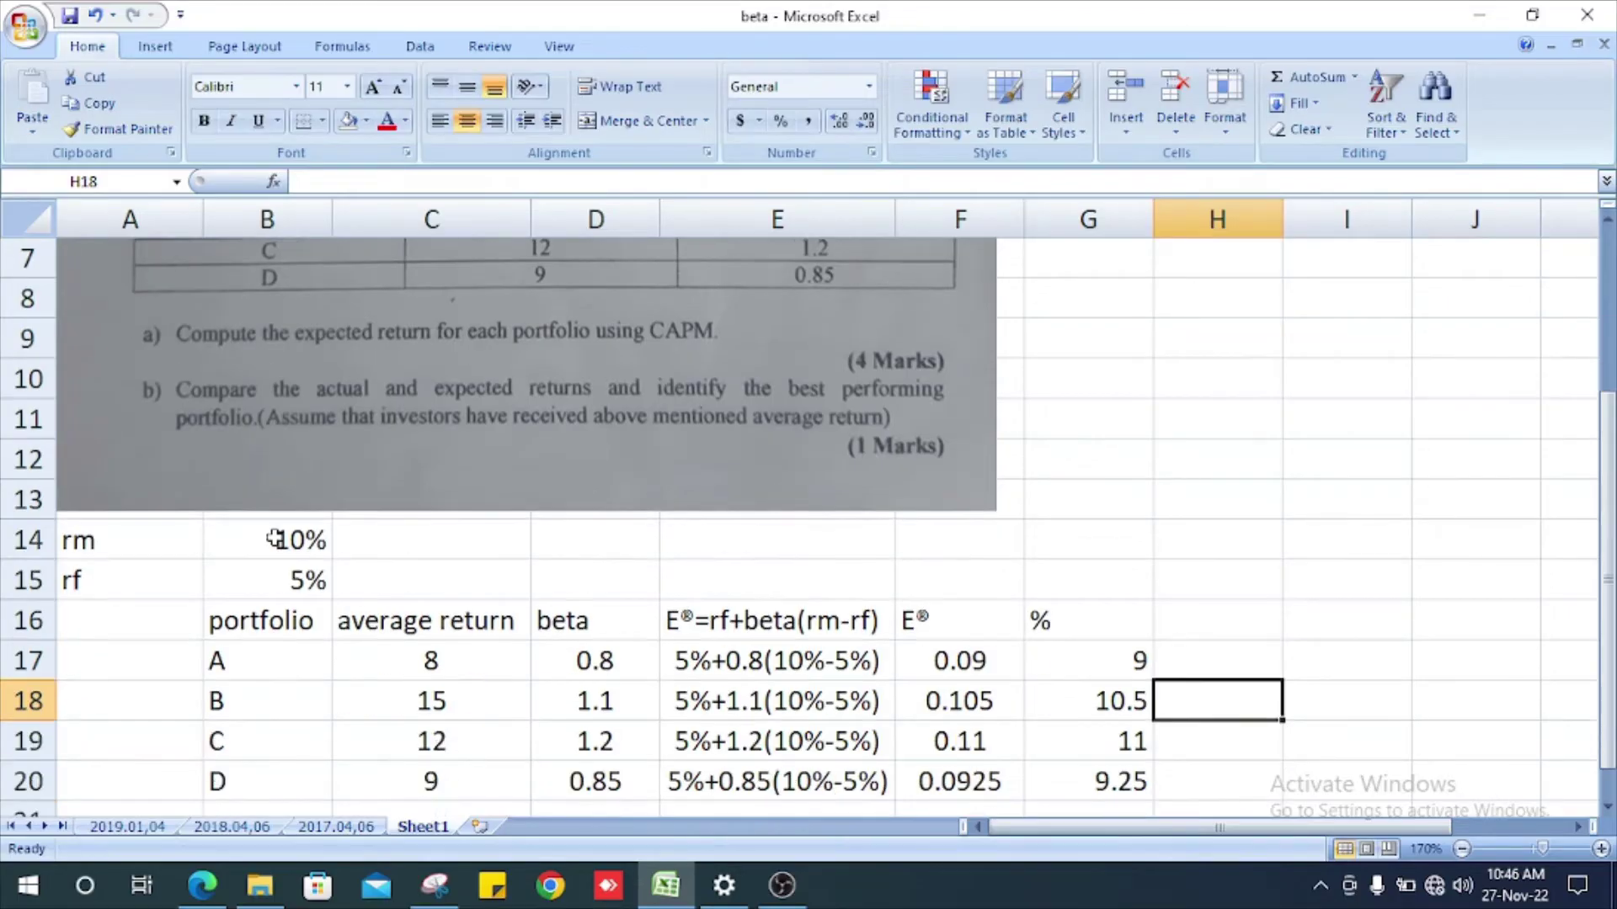
{"action": "scroll", "coordinate": [275, 537], "scroll_direction": "up", "scroll_amount": 1}
{"action": "scroll", "coordinate": [275, 538], "scroll_direction": "up", "scroll_amount": 1}
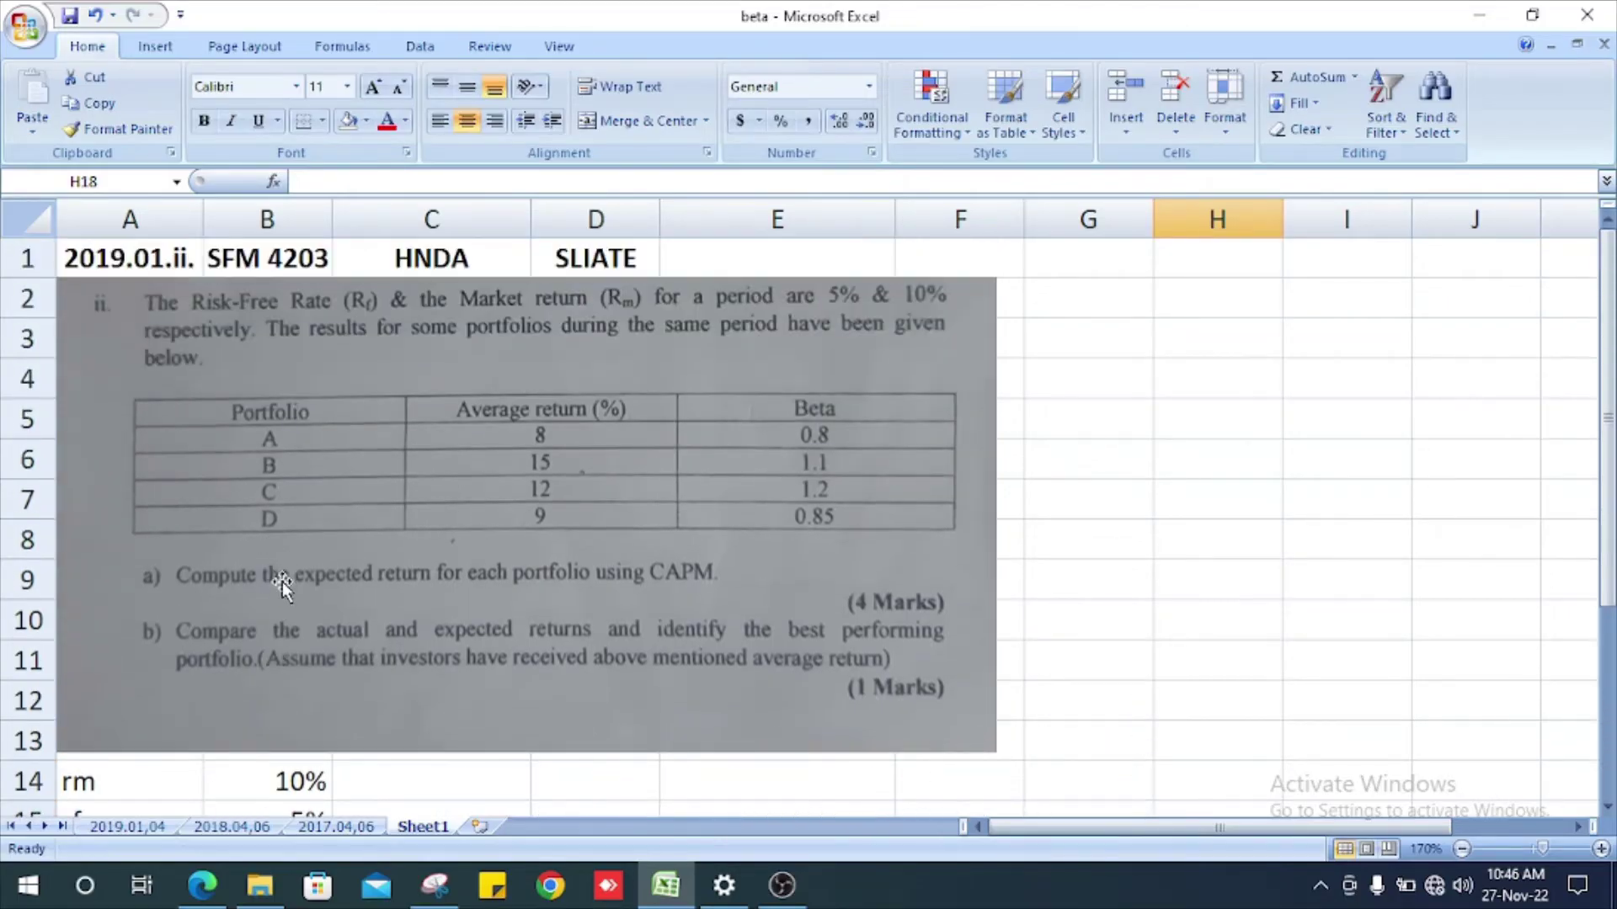
{"action": "scroll", "coordinate": [259, 628], "scroll_direction": "down", "scroll_amount": 1}
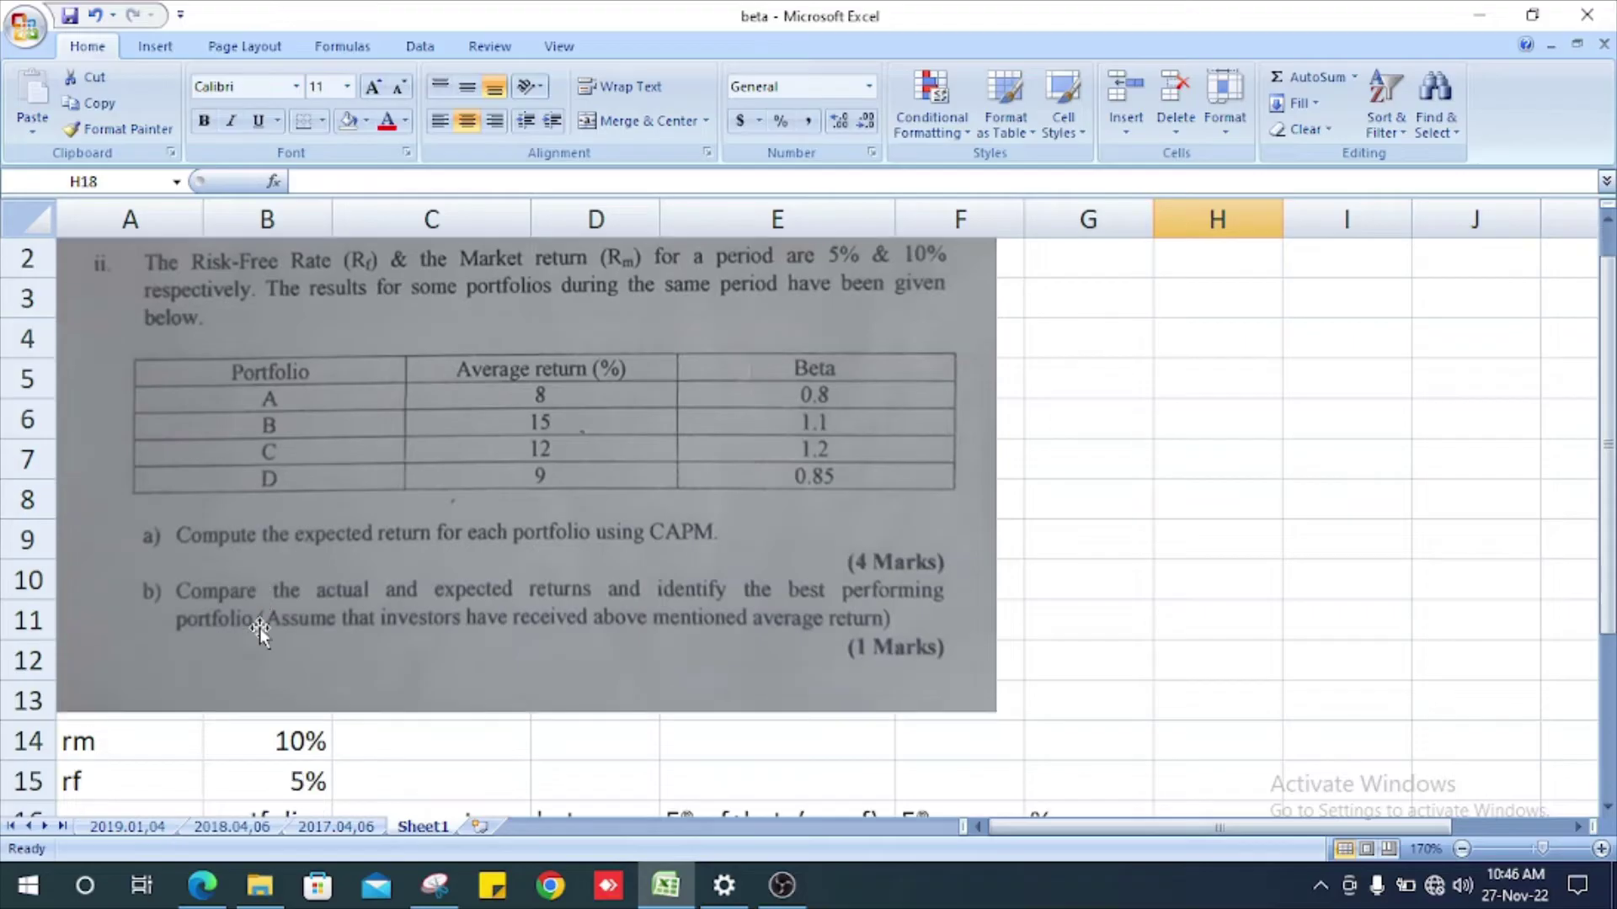
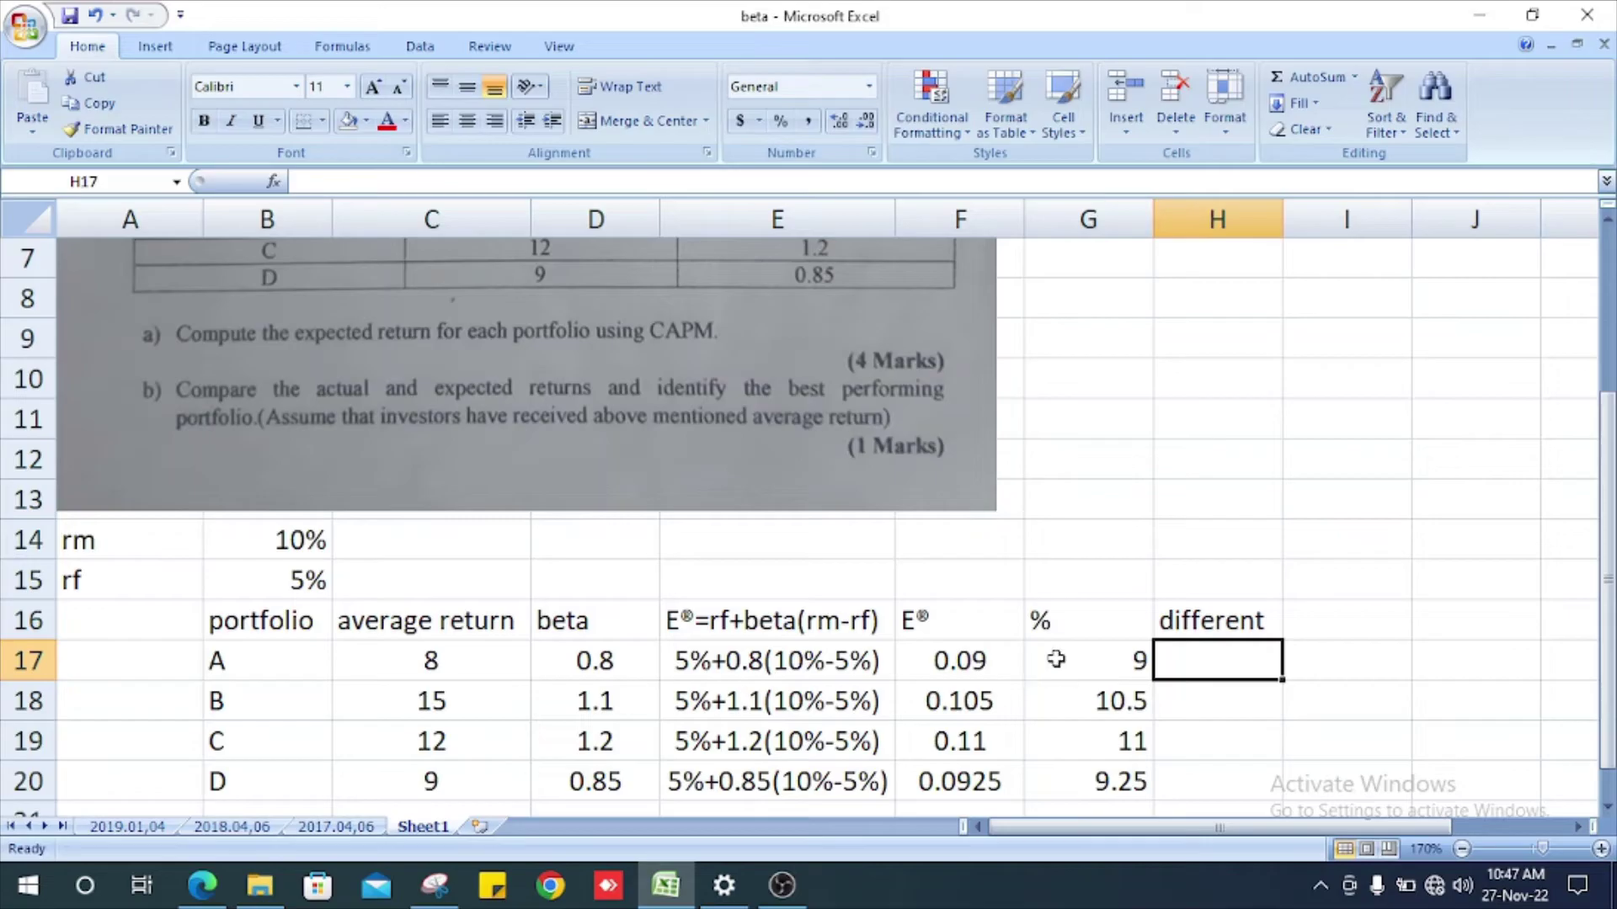
Step: Add the unit to the average return heading in C16 so it reads average return(%)
{"action": "left_click", "coordinate": [1051, 660]}
{"action": "left_click", "coordinate": [1196, 667]}
{"action": "left_click", "coordinate": [1100, 670]}
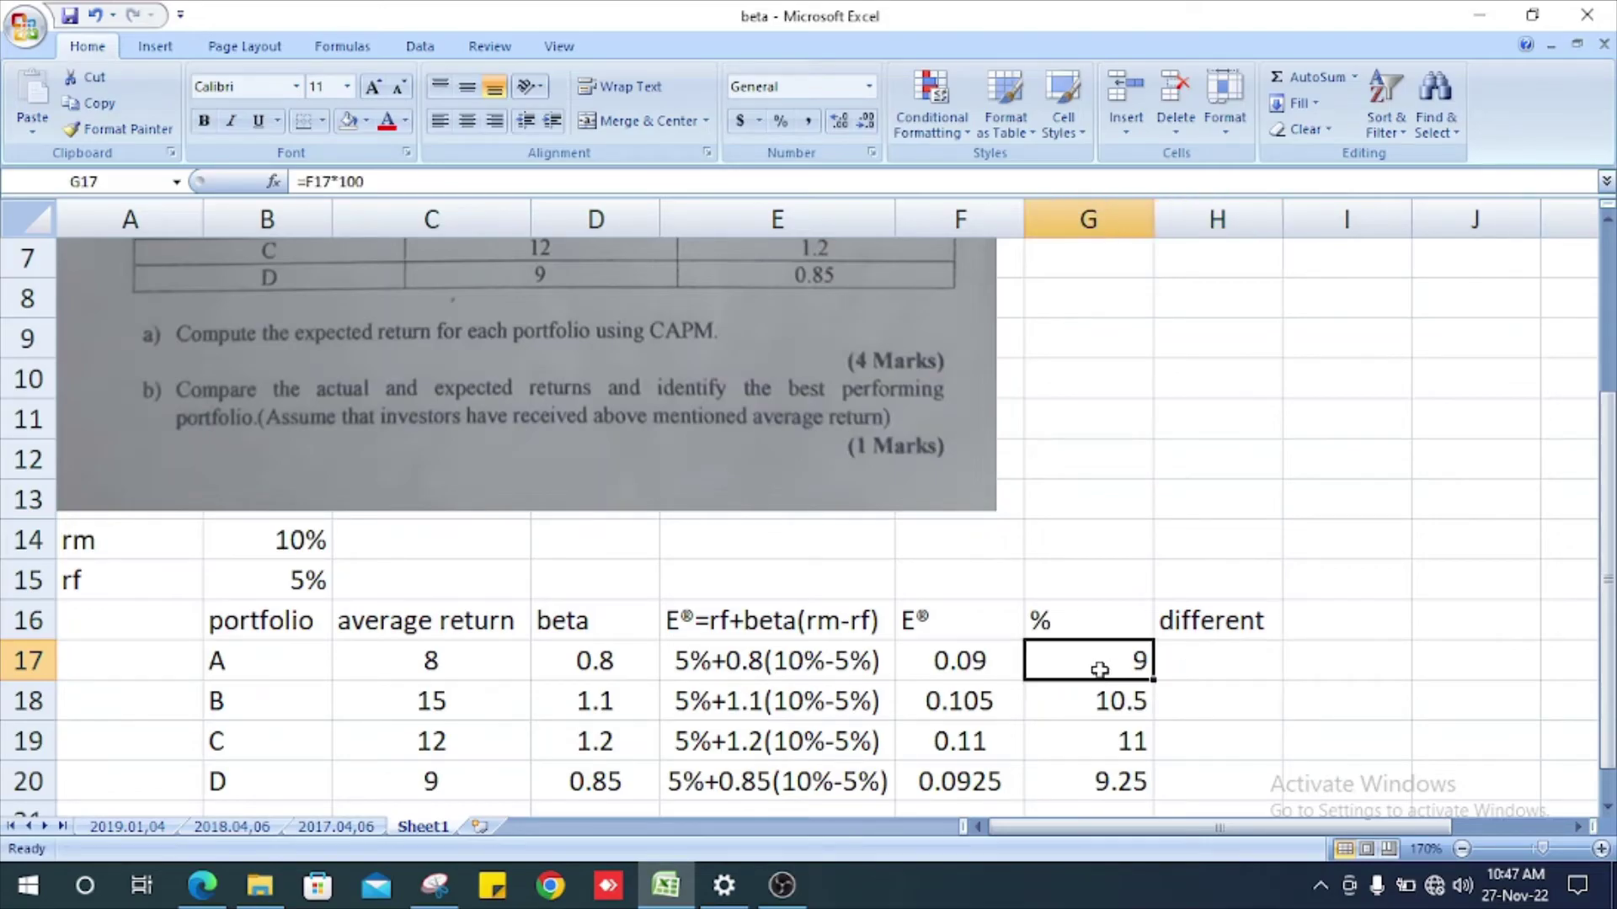
{"action": "double_click", "coordinate": [503, 630]}
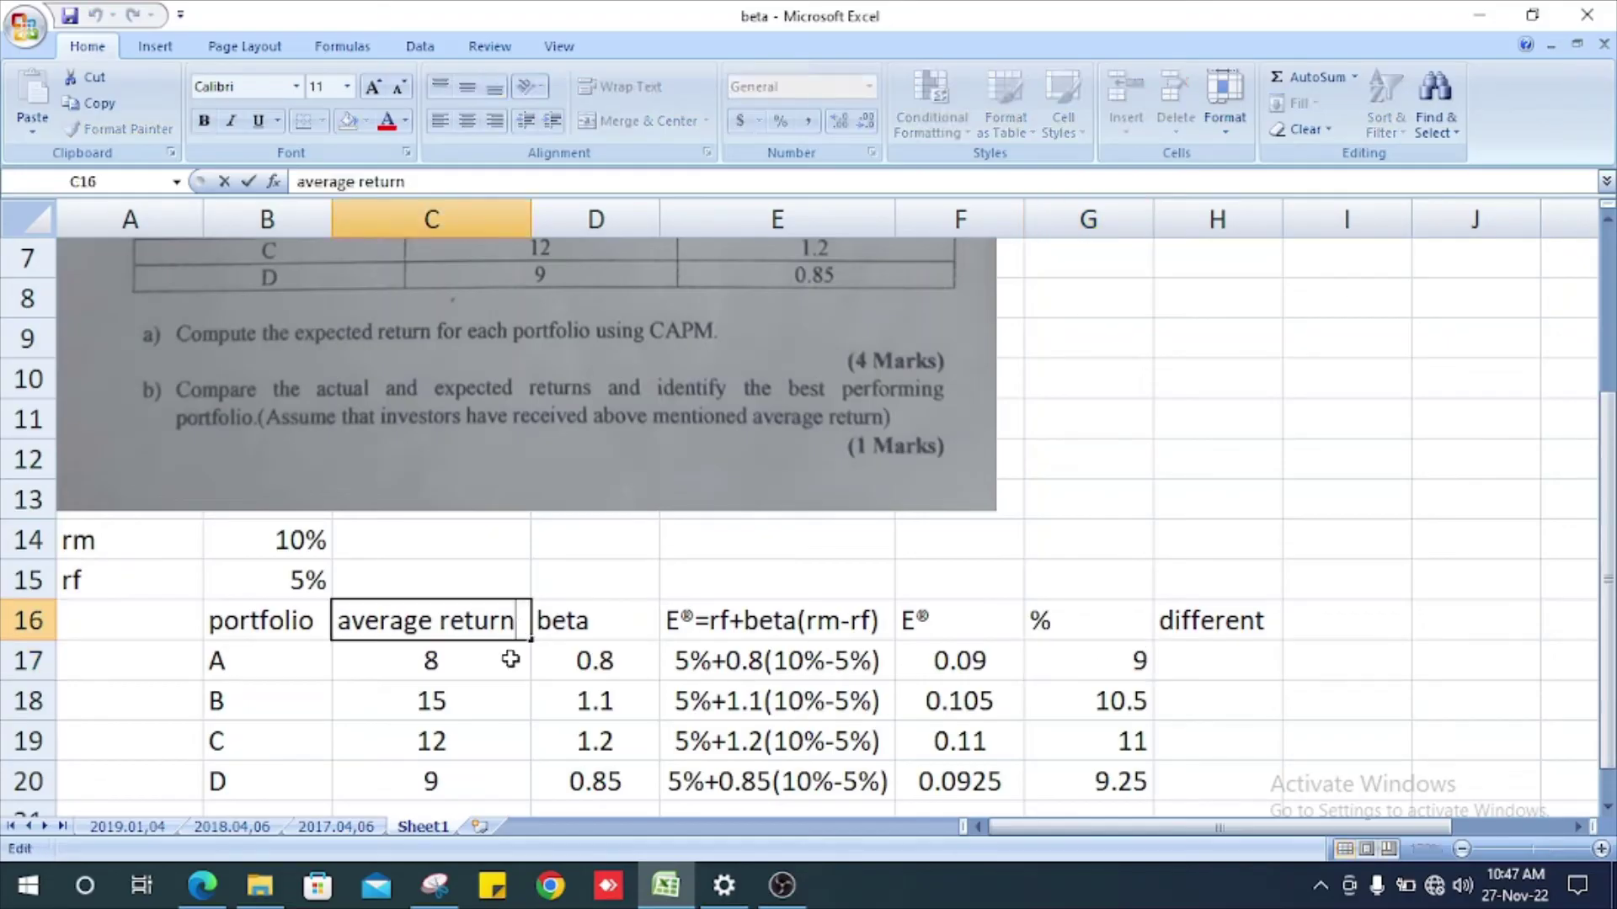
{"action": "type", "text": "(%)"}
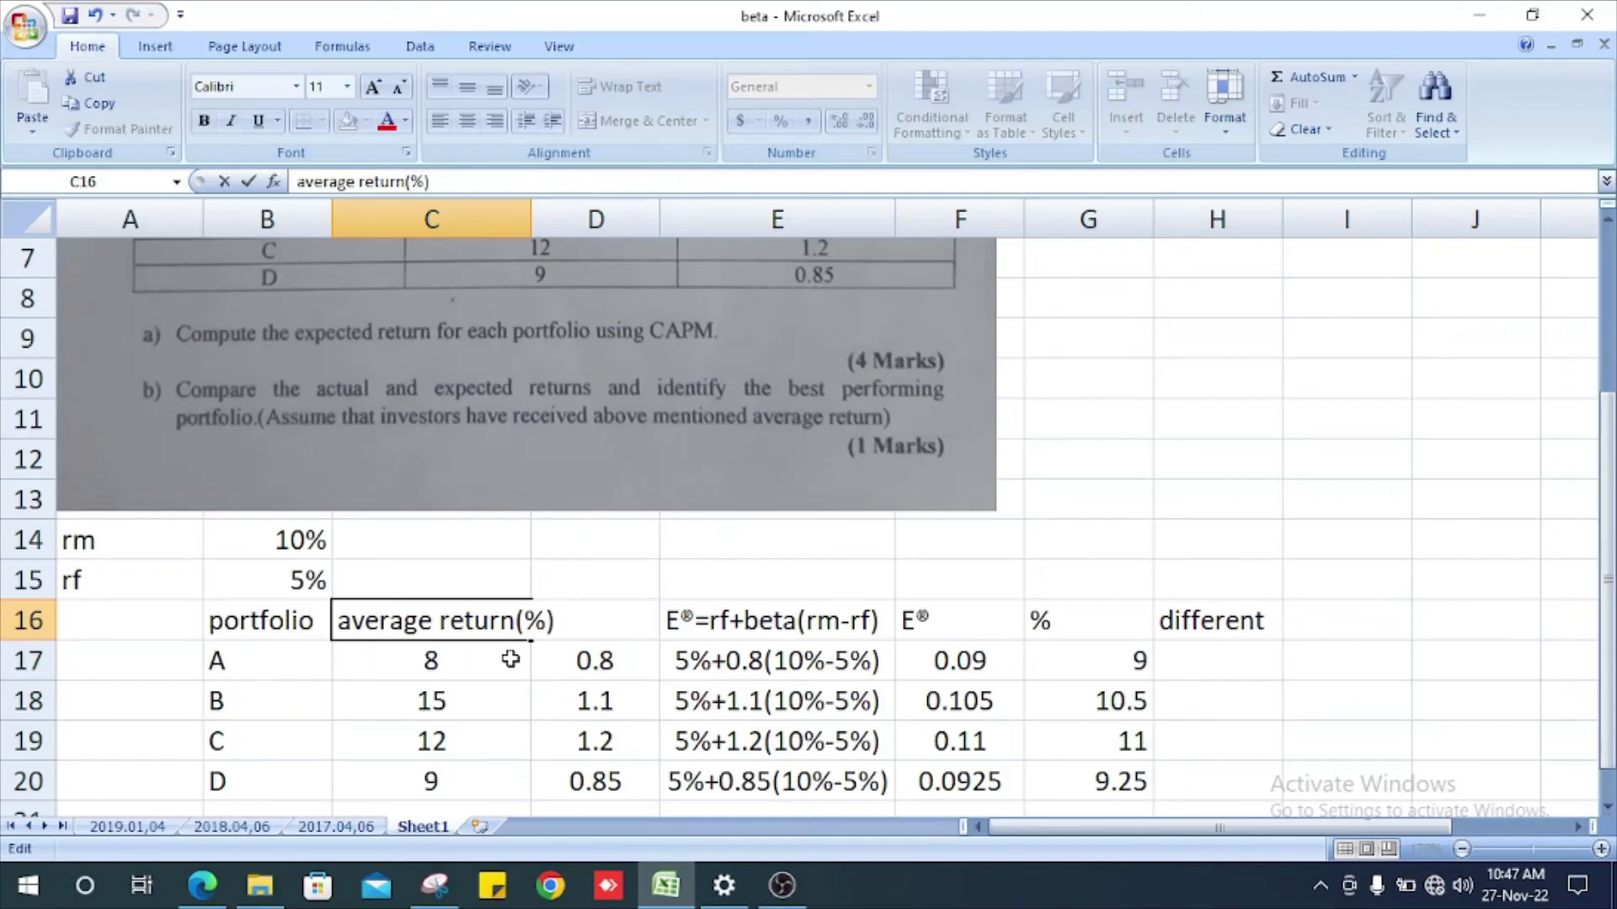
{"action": "key", "text": "Return"}
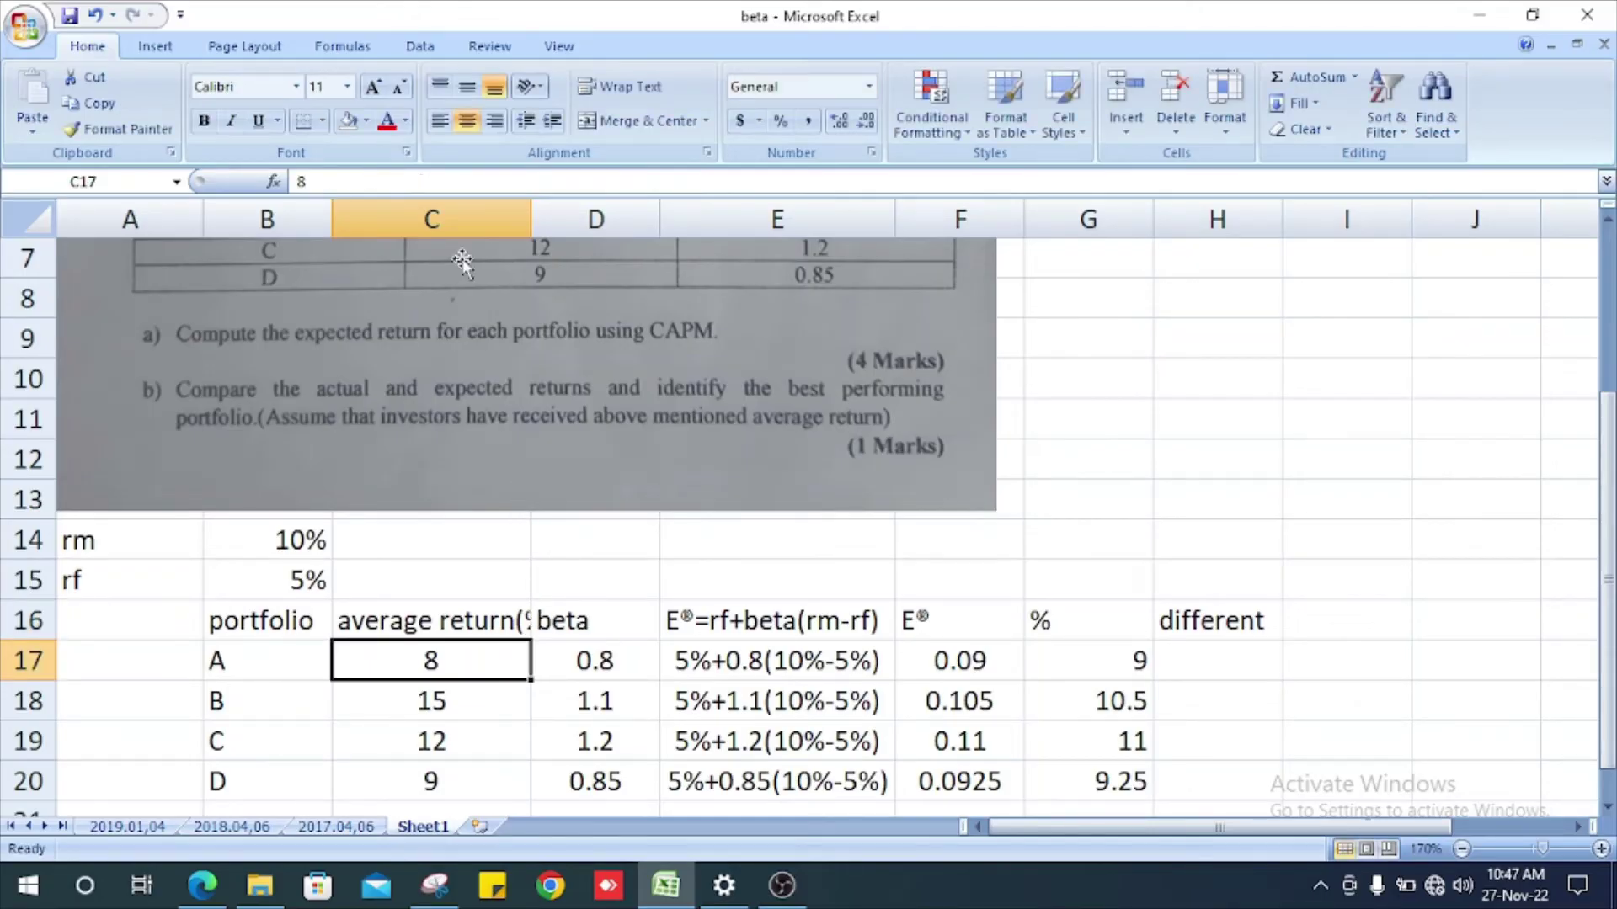
Step: Fit column C's width to its heading and calculate portfolio A's difference in H17 with =C17-G17
{"action": "double_click", "coordinate": [531, 221]}
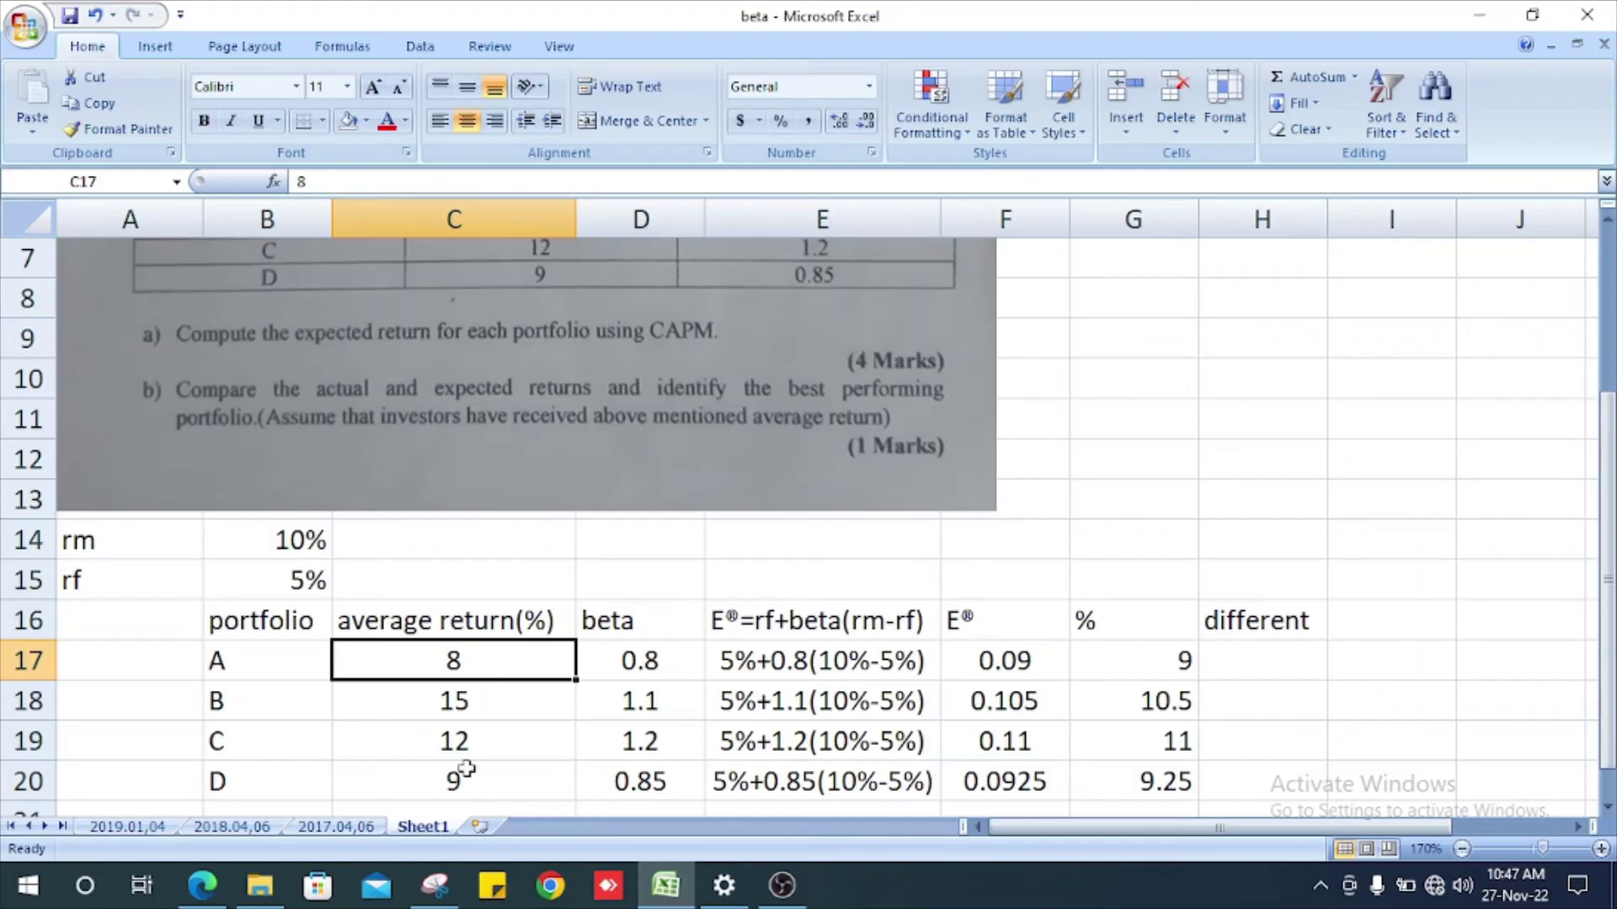
{"action": "left_click", "coordinate": [1269, 679]}
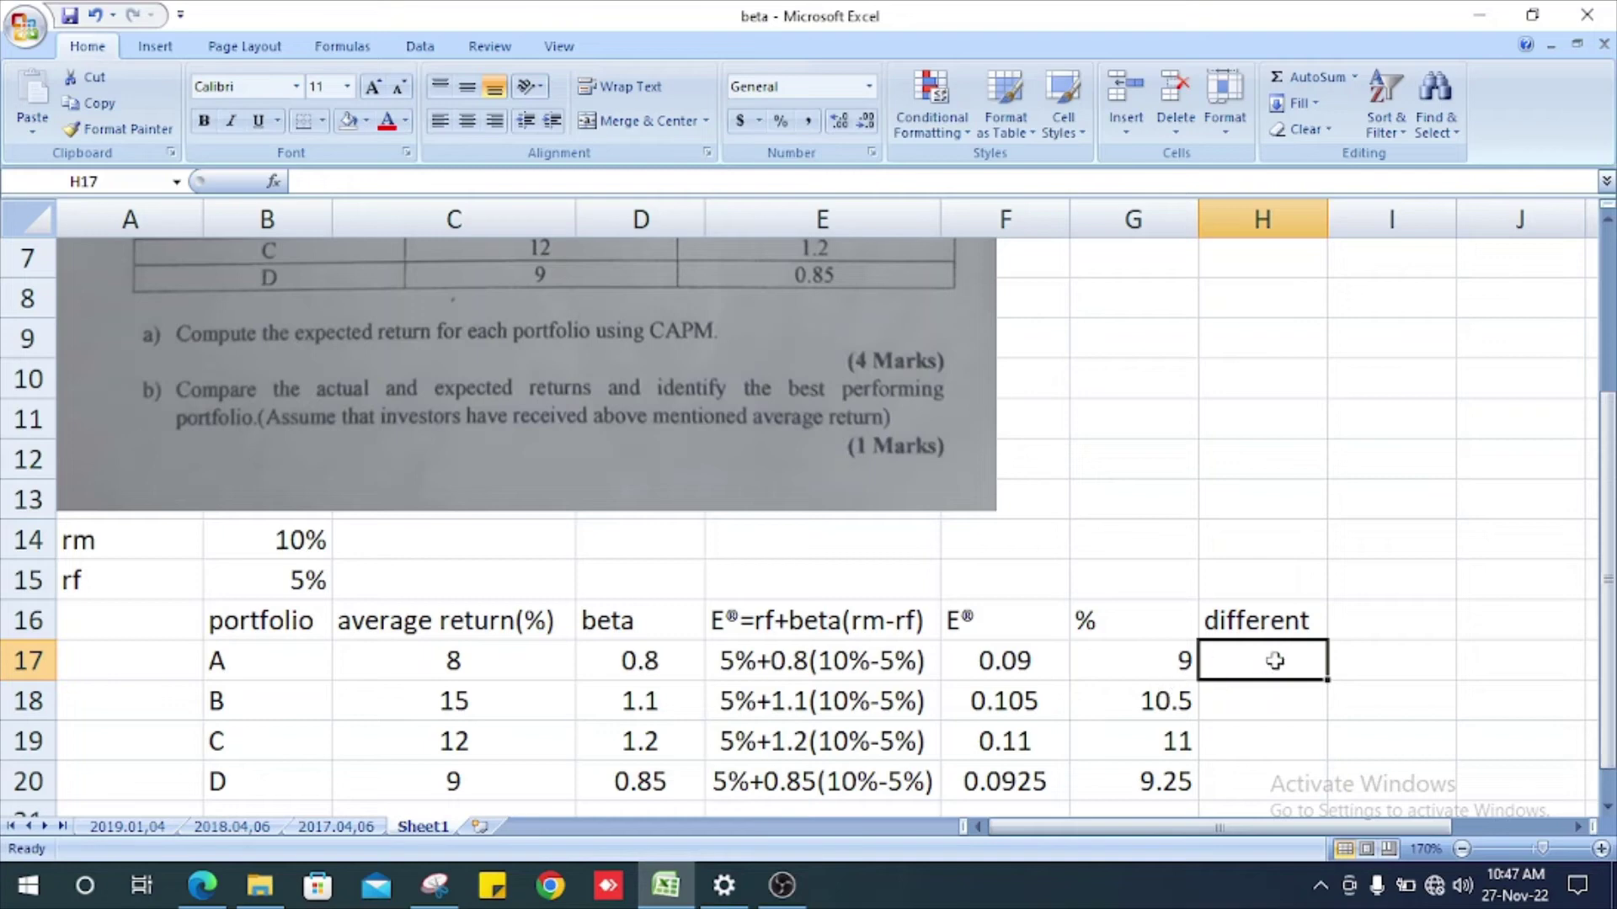
{"action": "type", "text": "="}
{"action": "key", "text": "Left"}
{"action": "key", "text": "Left"}
{"action": "key", "text": "Left"}
{"action": "key", "text": "Left"}
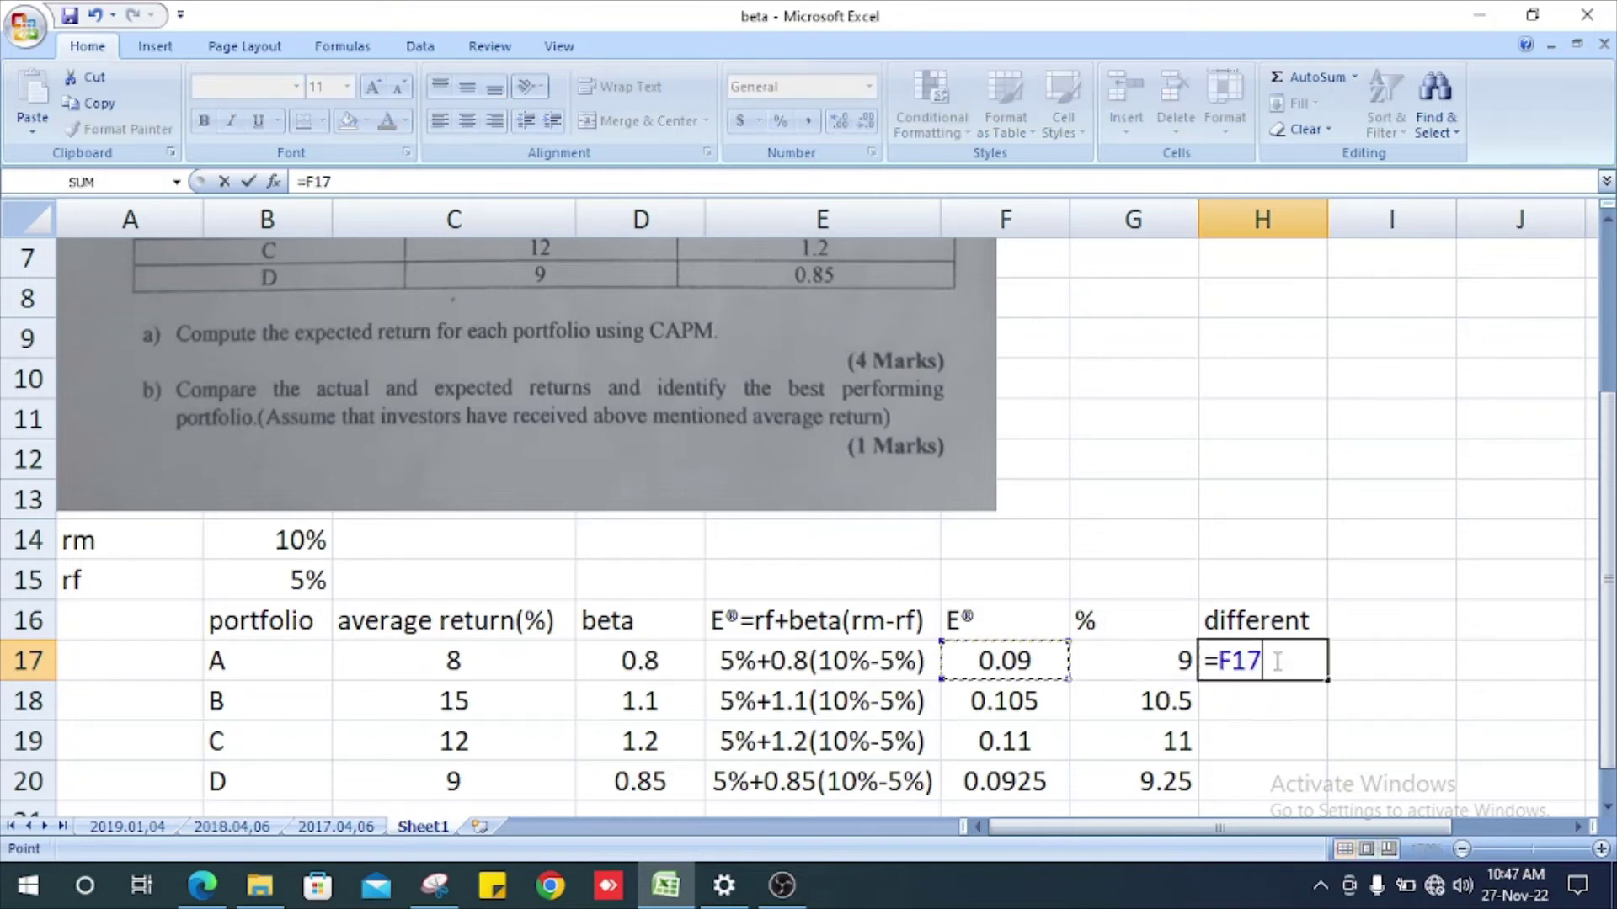
{"action": "key", "text": "Left"}
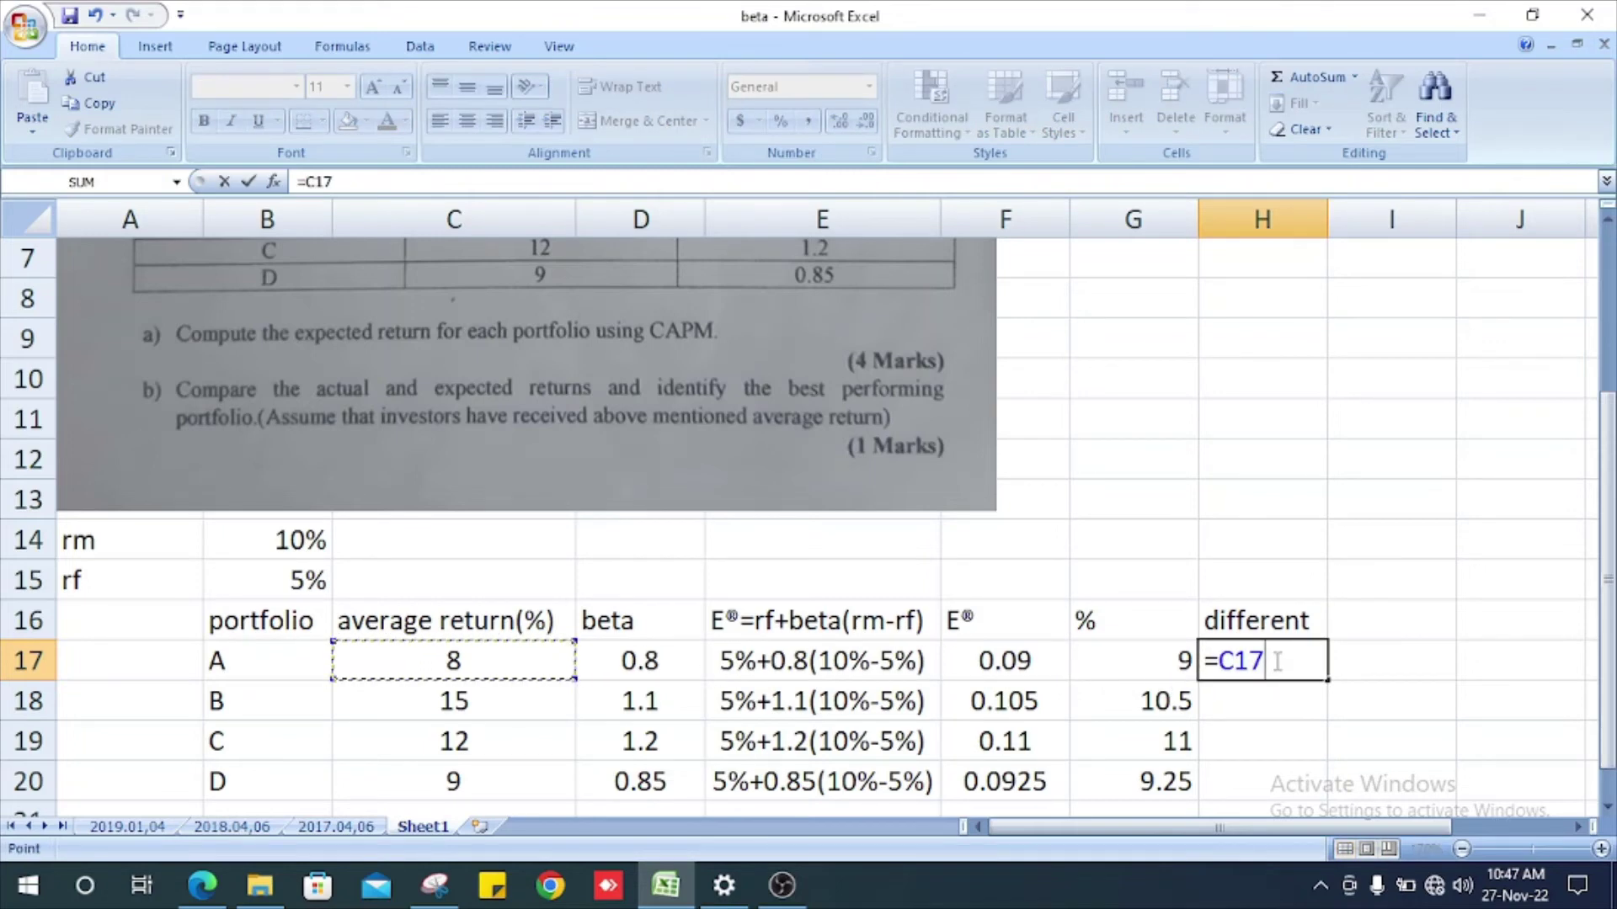
{"action": "type", "text": "-"}
{"action": "key", "text": "Left"}
{"action": "key", "text": "Return"}
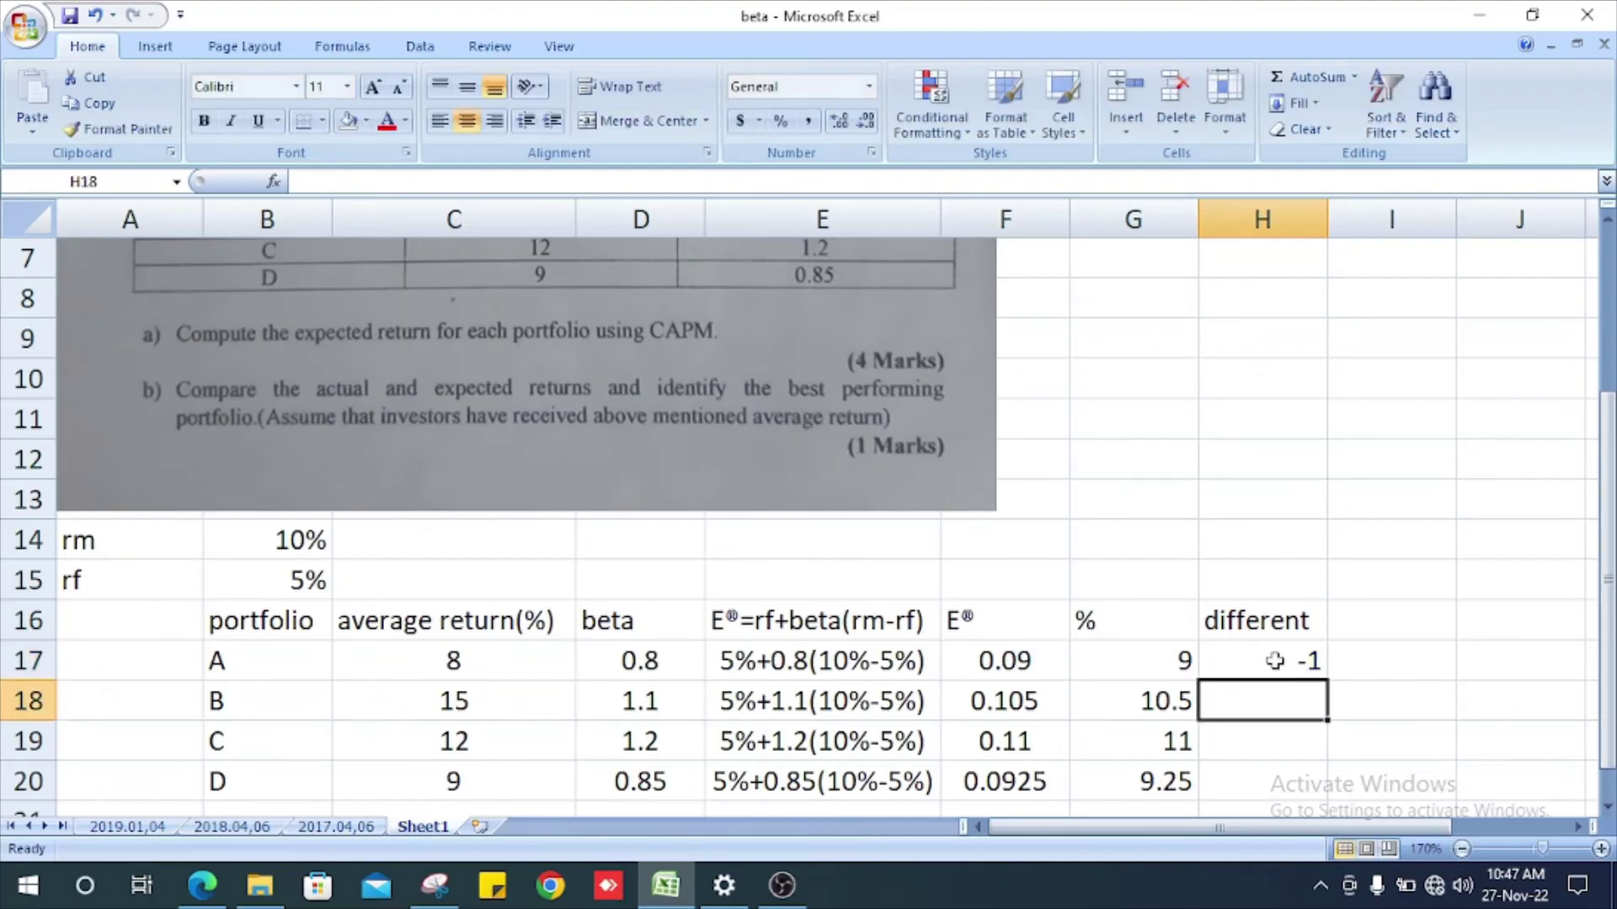
Step: Fill the difference formula from H17 down to H20 for portfolios B, C and D
{"action": "scroll", "coordinate": [1367, 655], "scroll_direction": "down", "scroll_amount": 1}
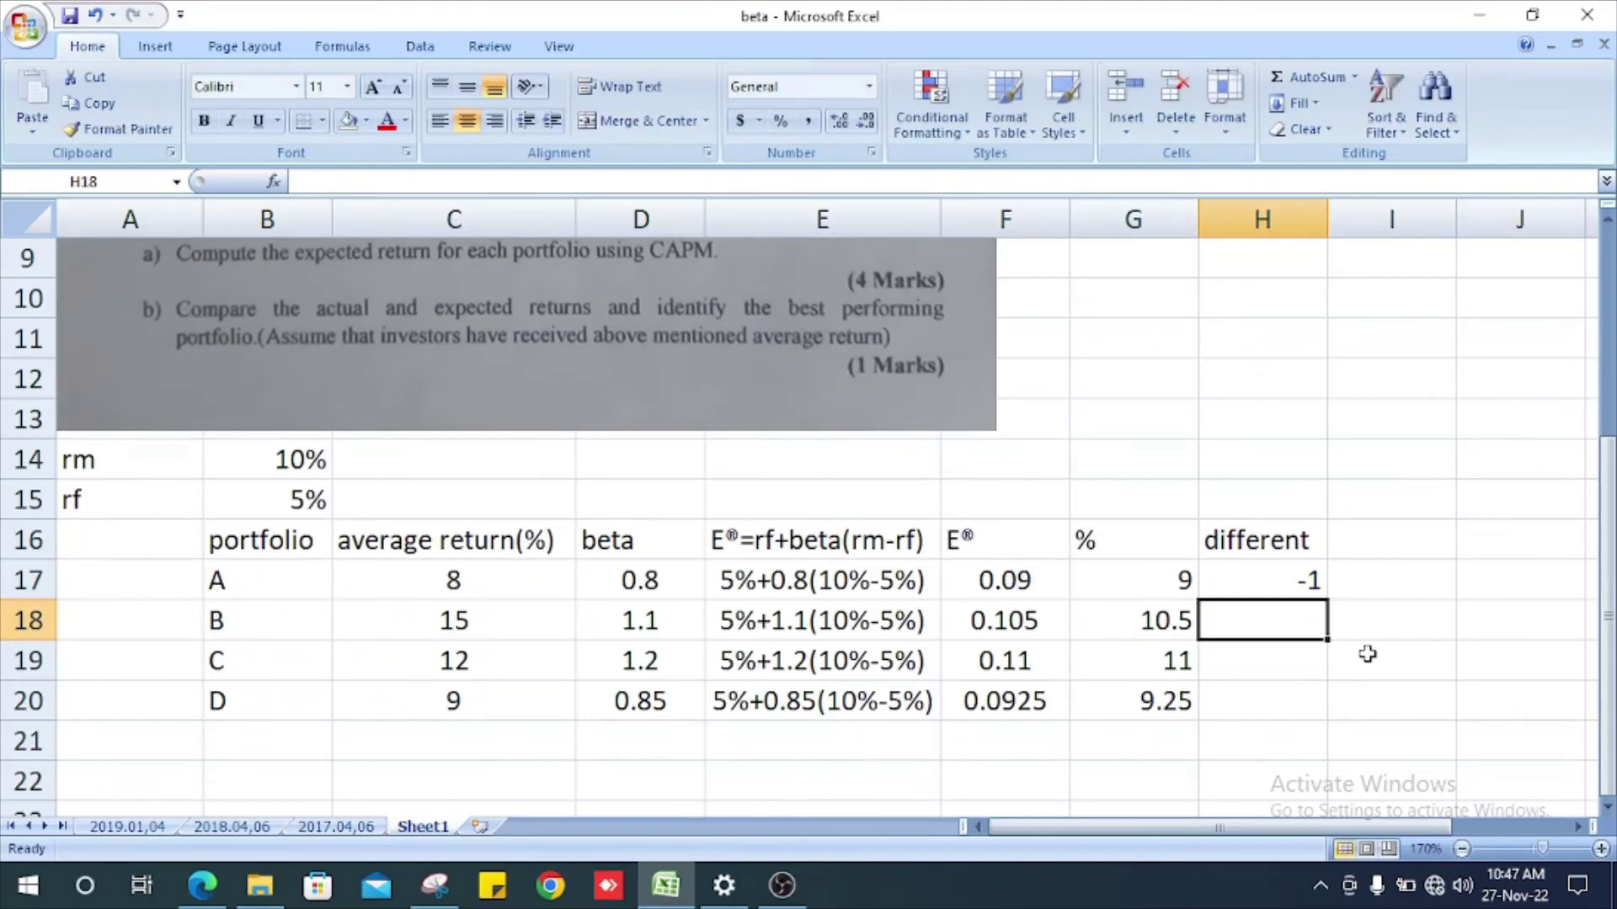
{"action": "left_click", "coordinate": [1316, 583]}
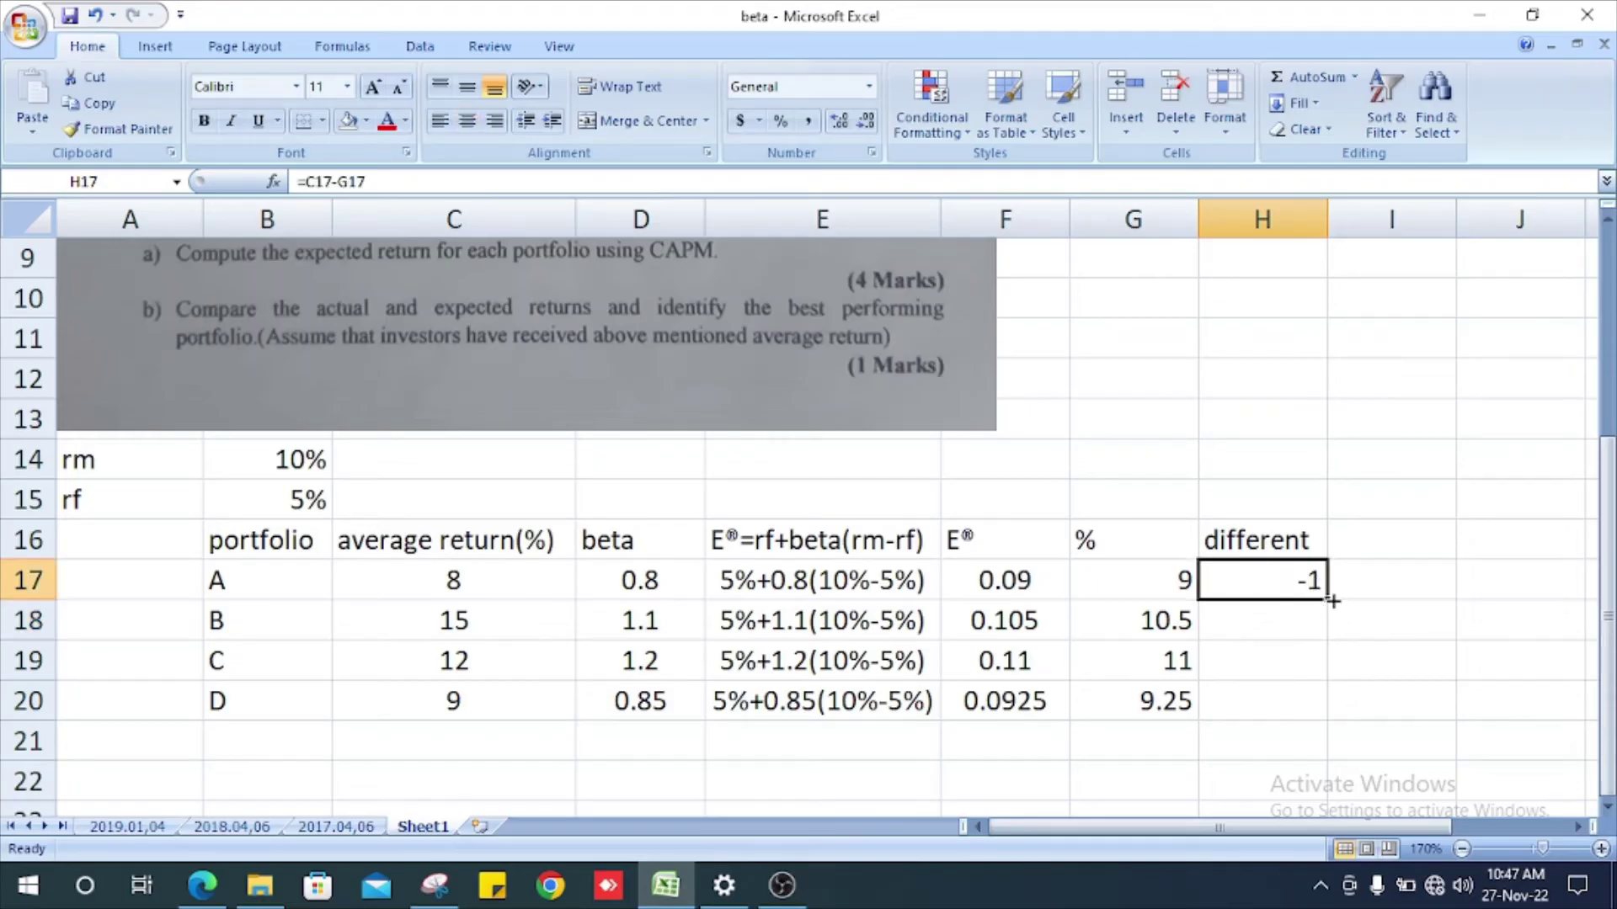
{"action": "left_click_drag", "start_coordinate": [1330, 600], "coordinate": [1328, 721]}
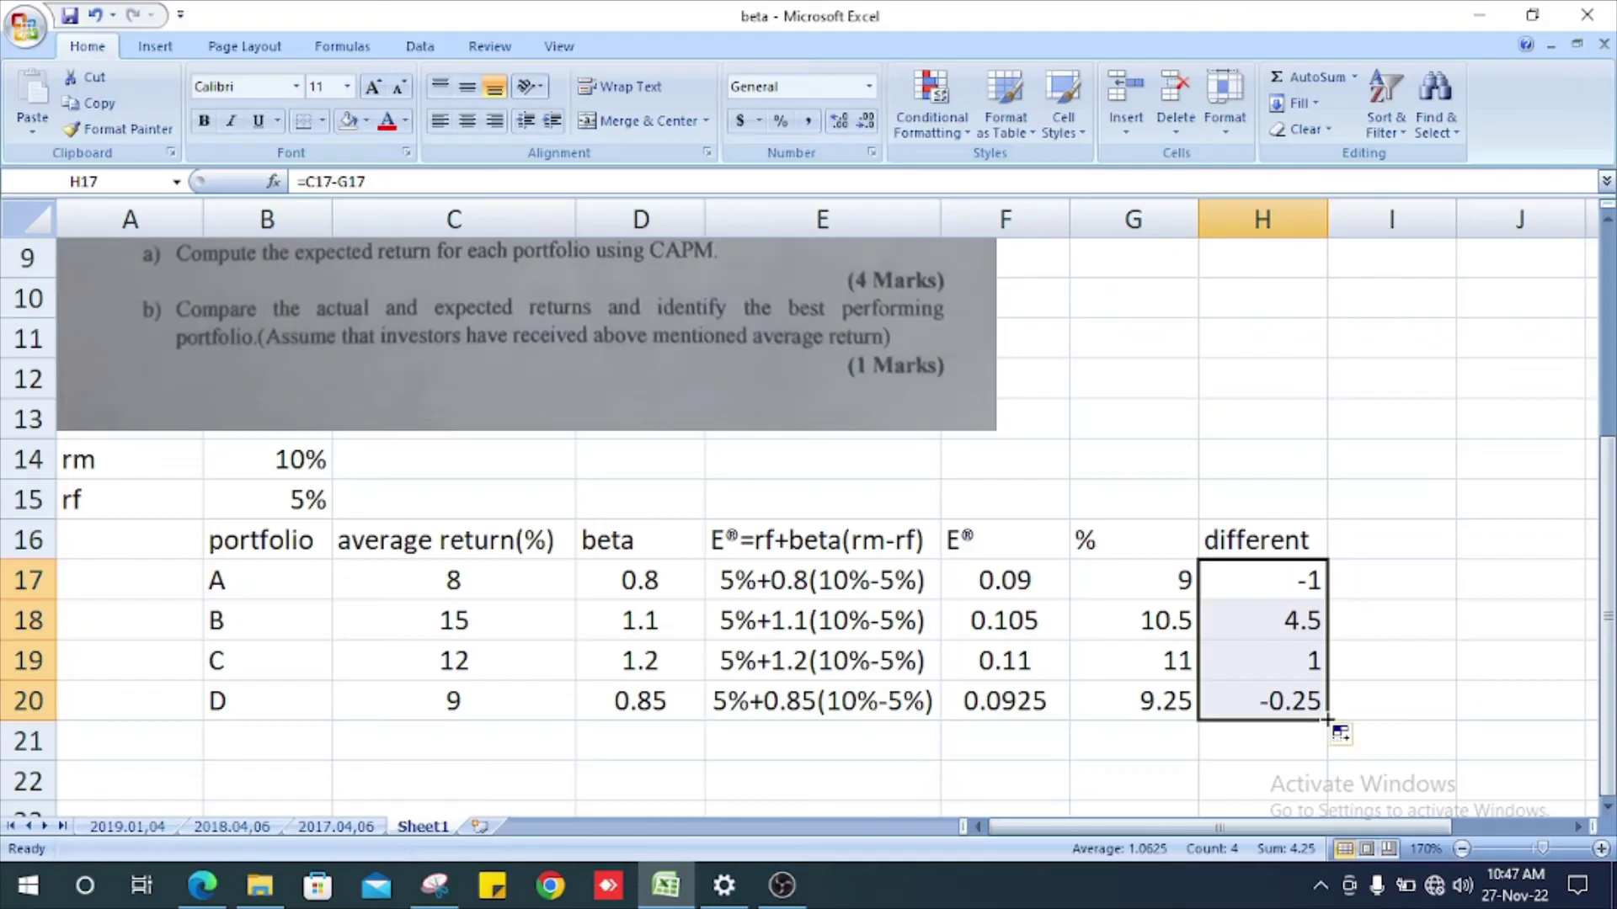
Step: Compare the return differences of portfolios B, C and D in H18 to H20
{"action": "left_click", "coordinate": [1305, 636]}
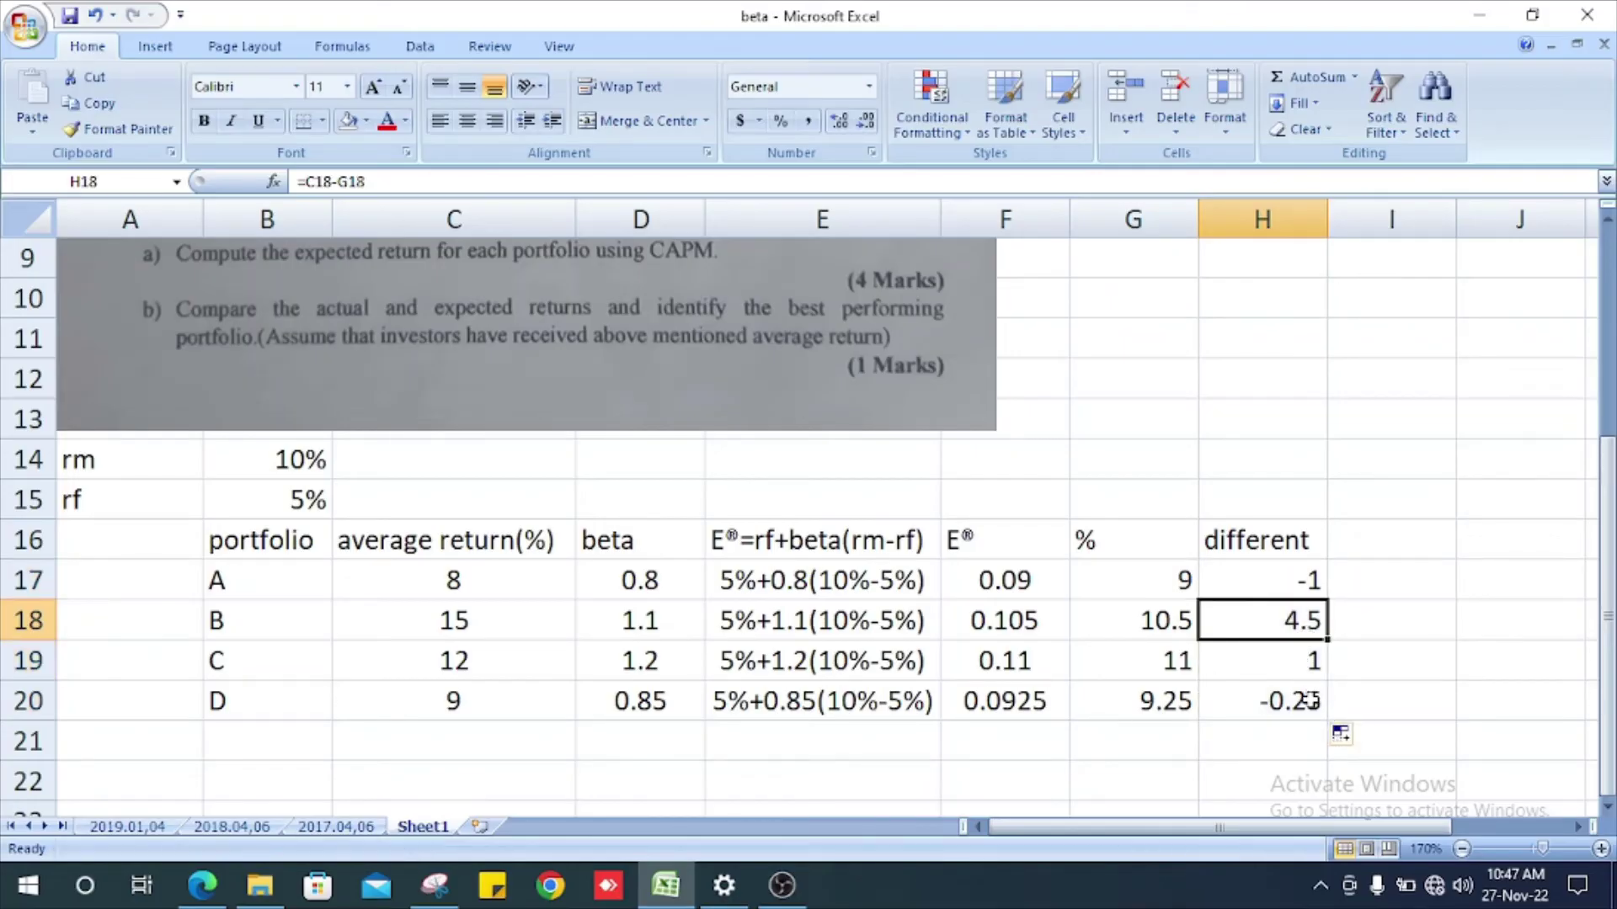
{"action": "left_click", "coordinate": [1312, 665]}
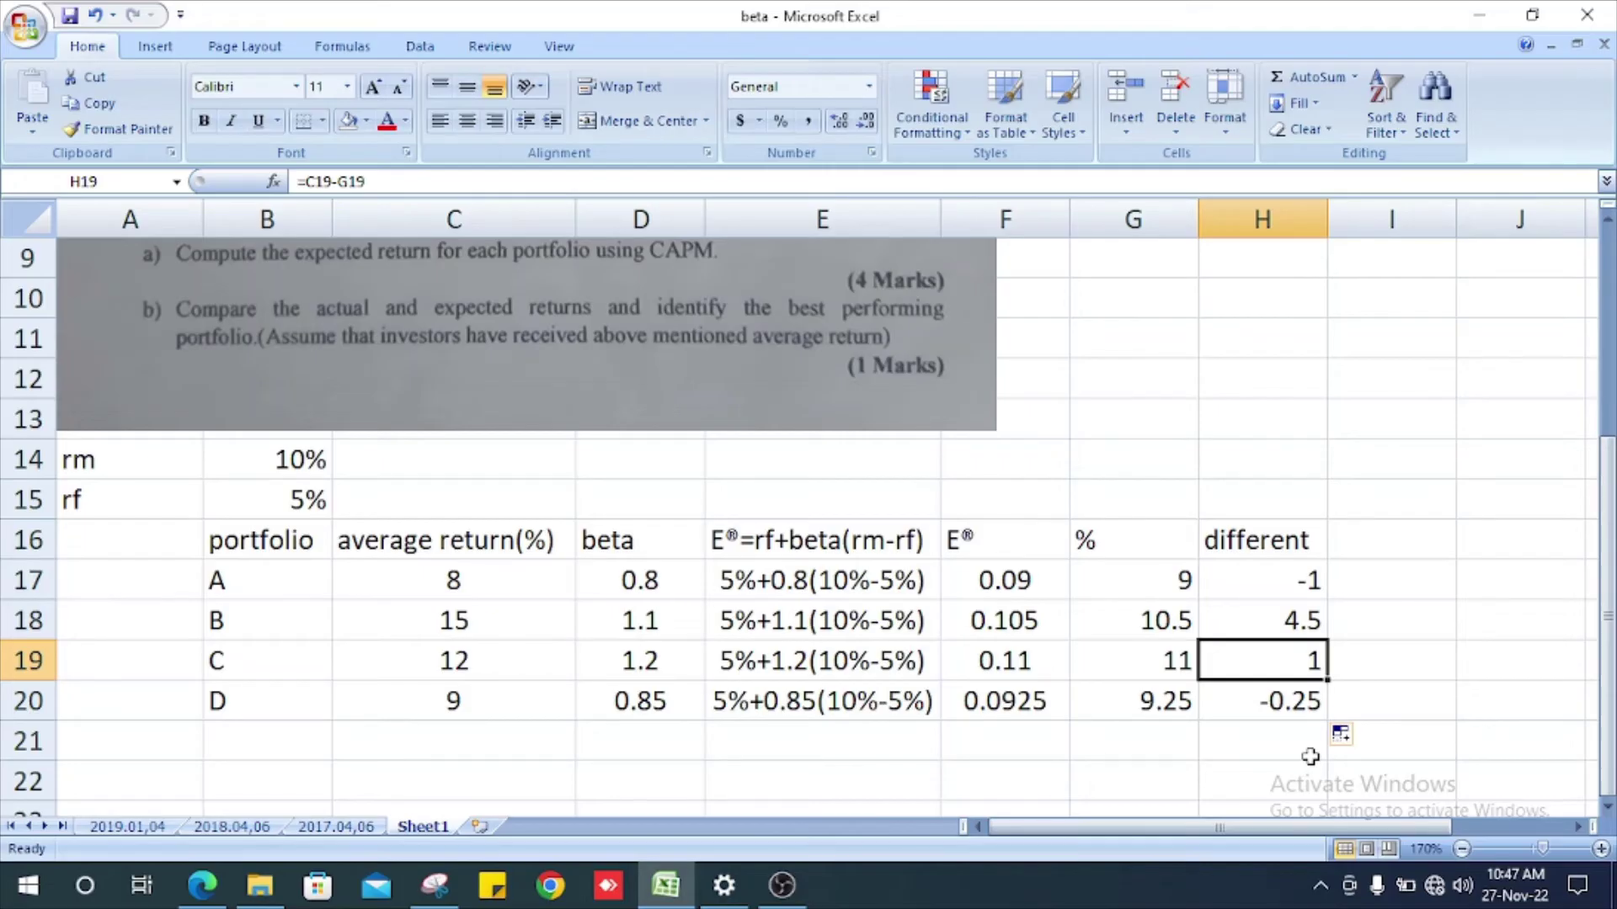
{"action": "left_click", "coordinate": [1386, 640]}
{"action": "left_click", "coordinate": [1372, 686]}
{"action": "left_click", "coordinate": [1243, 711]}
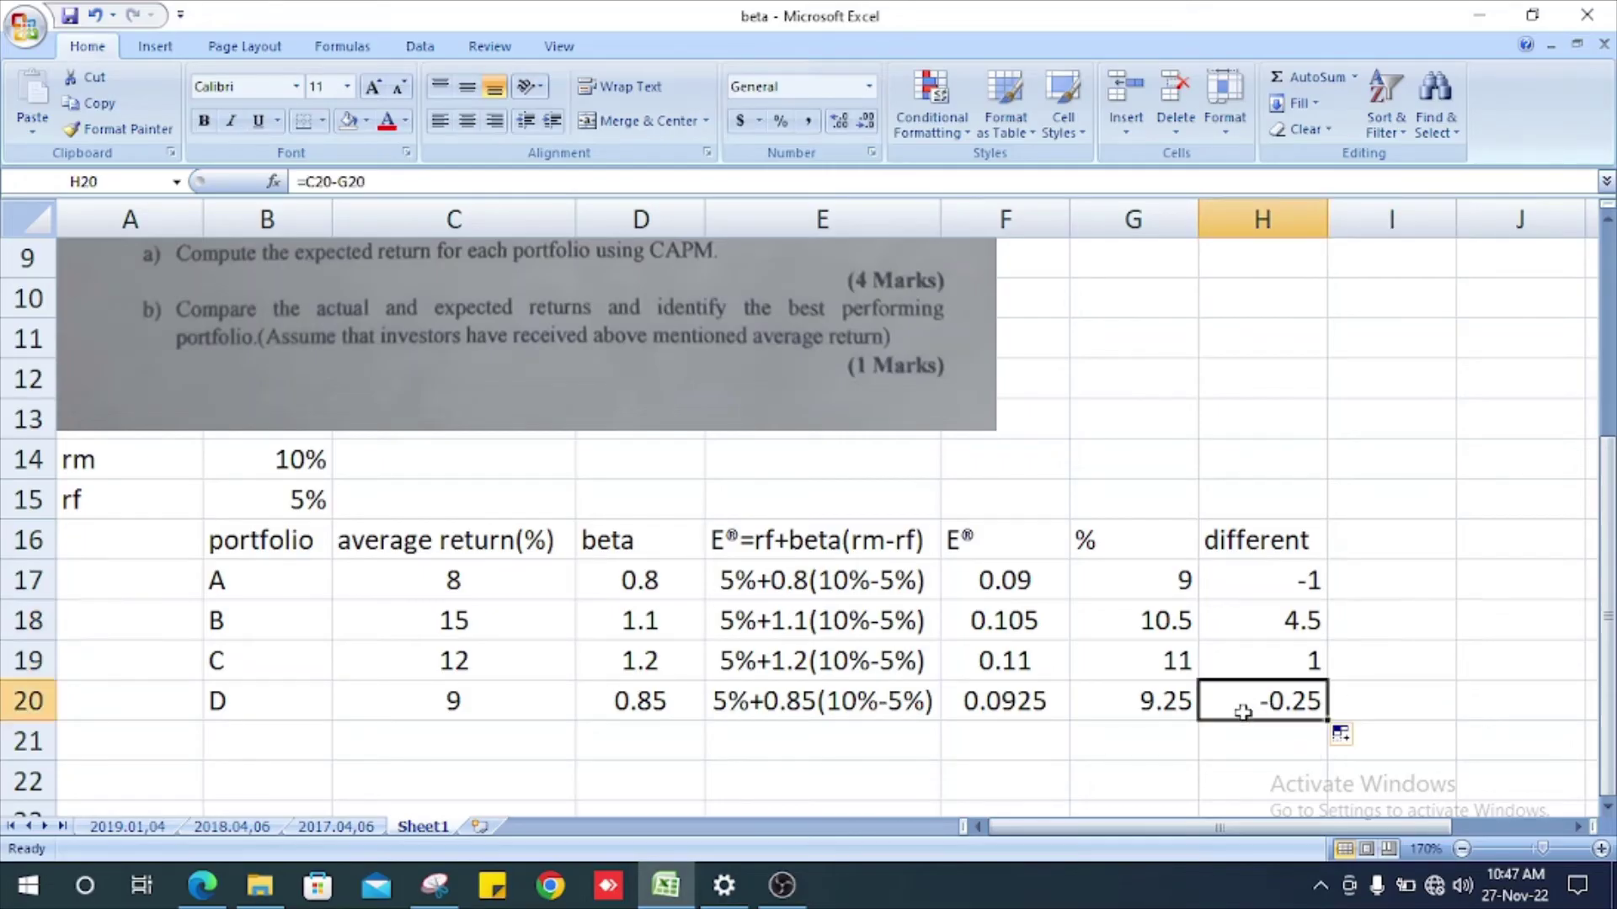
{"action": "left_click", "coordinate": [1242, 759]}
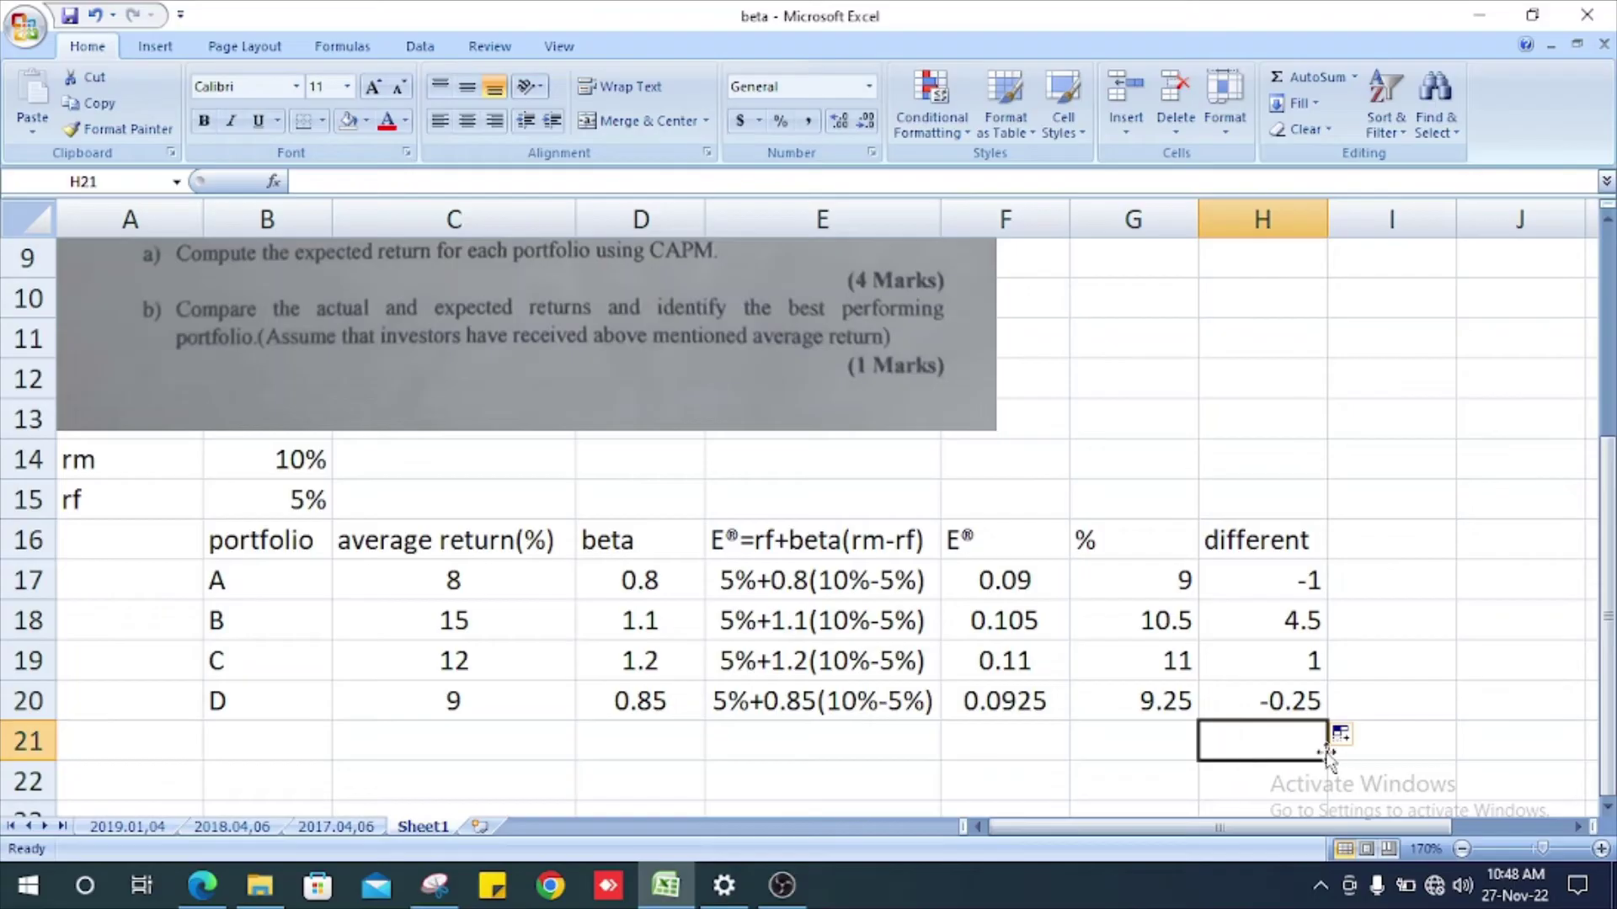
{"action": "left_click", "coordinate": [1308, 623]}
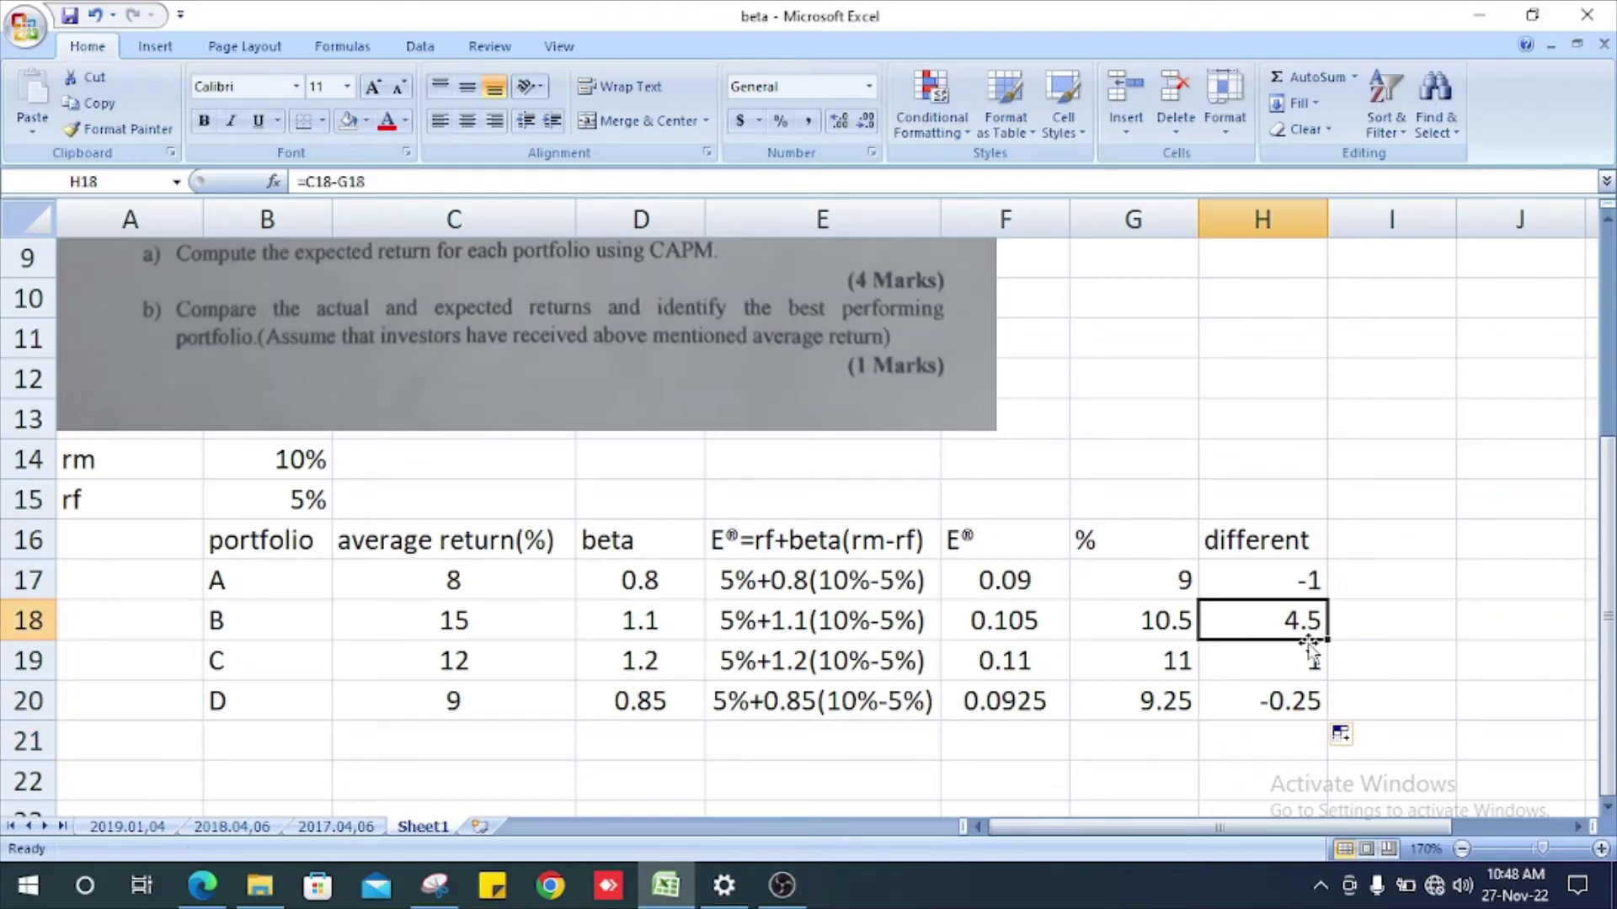
{"action": "left_click", "coordinate": [1307, 658]}
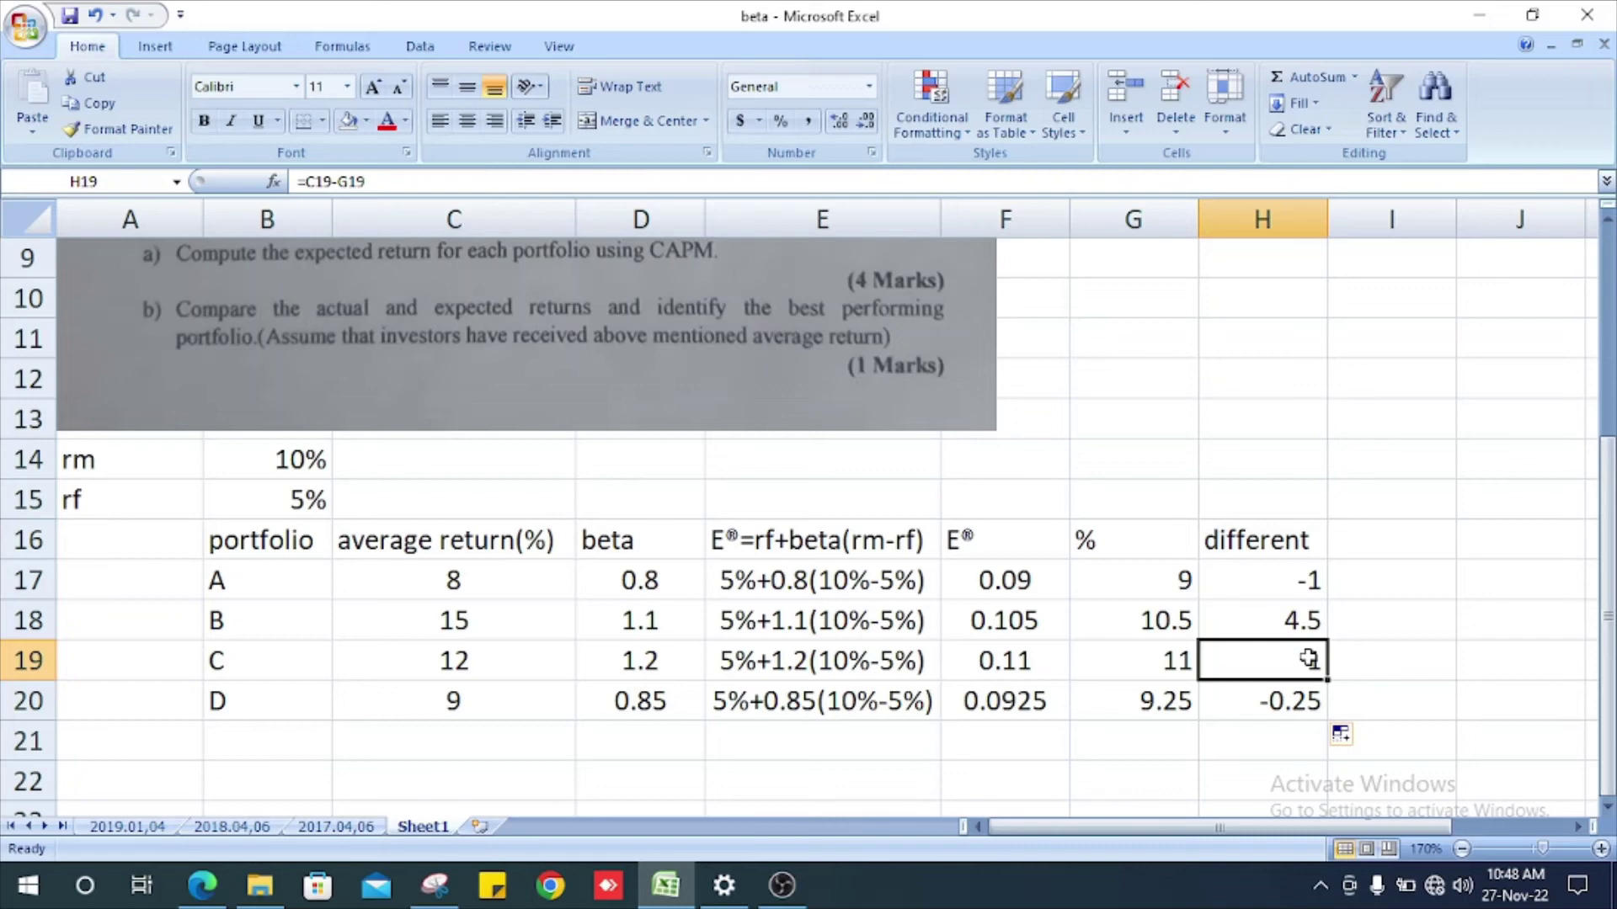
{"action": "double_click", "coordinate": [1356, 619]}
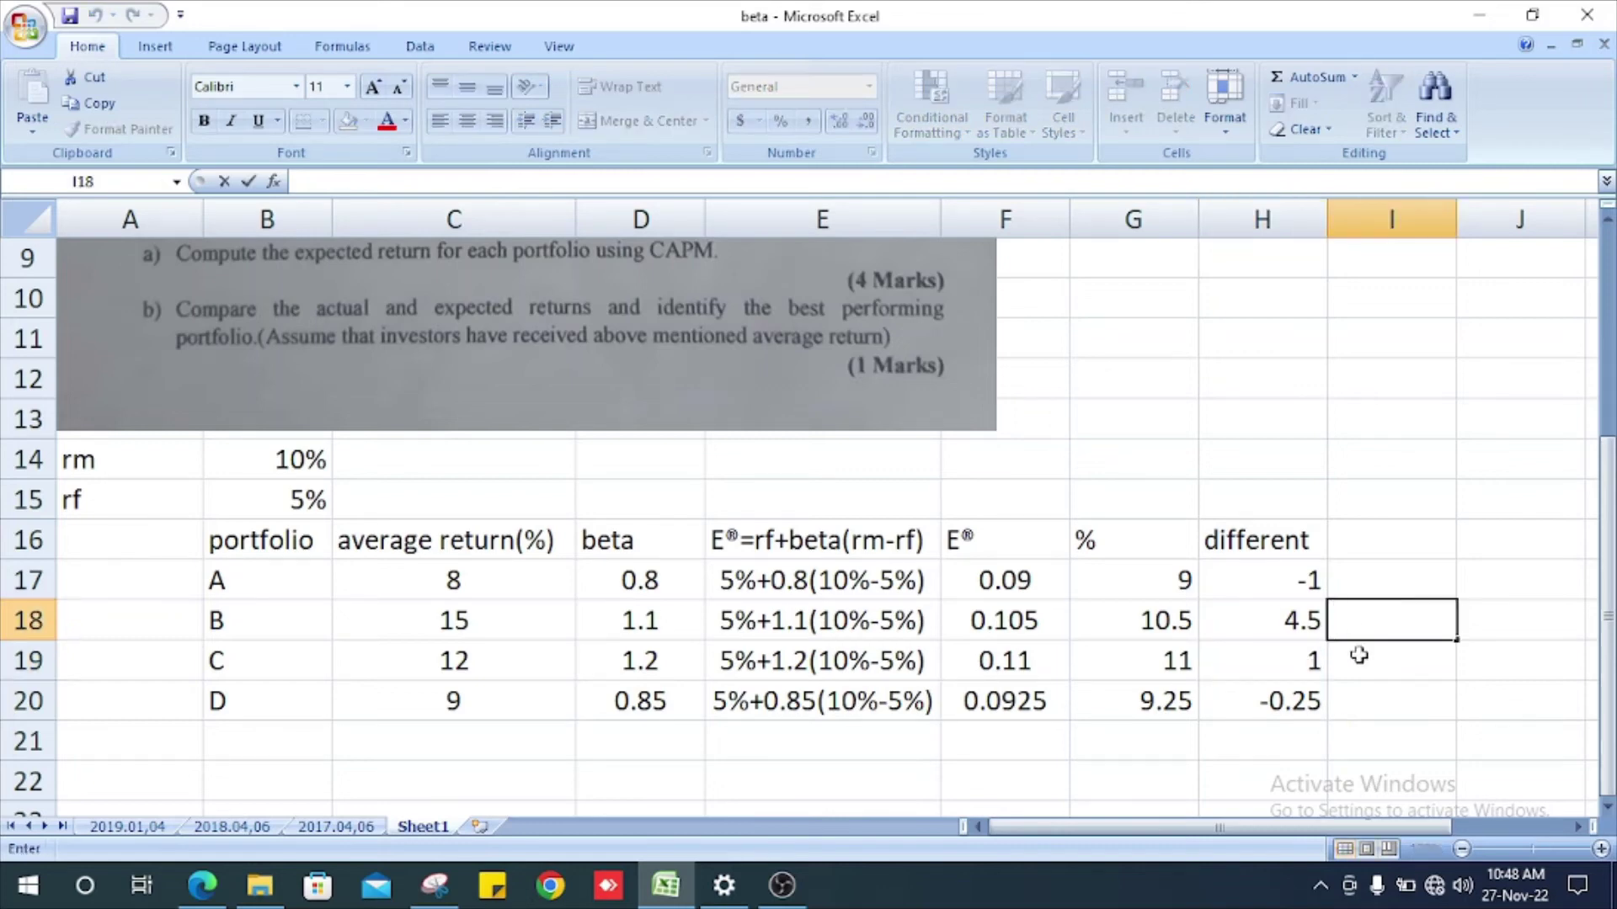
{"action": "left_click", "coordinate": [1353, 654]}
Step: Calculate portfolio B's difference relative to its expected return in I18 with =H18/G18
{"action": "left_click", "coordinate": [1359, 616]}
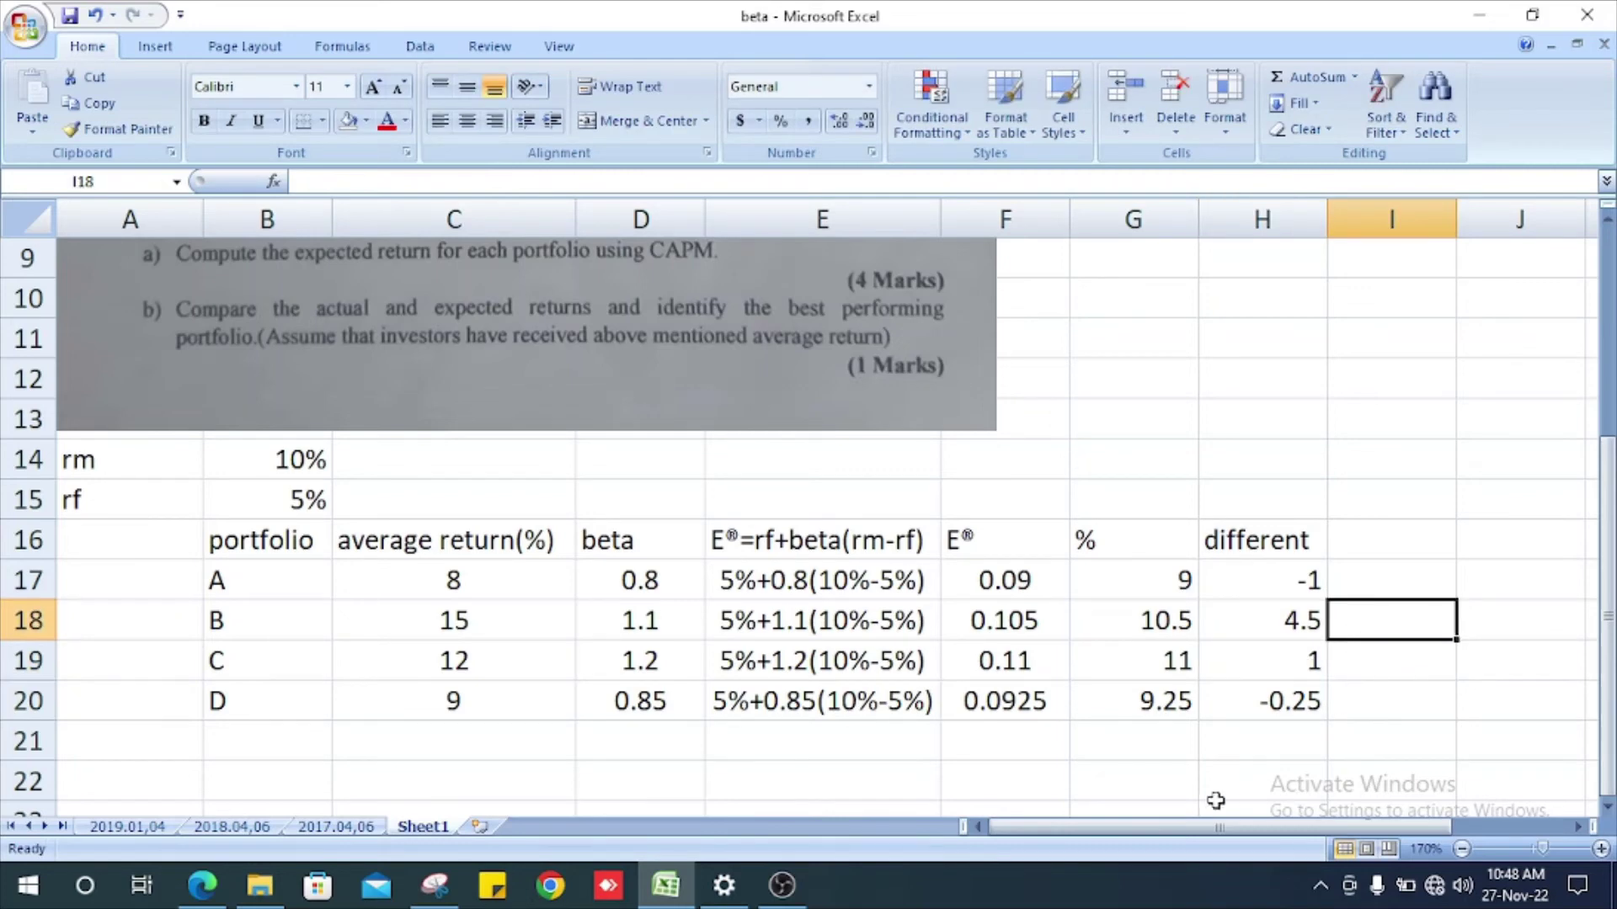
{"action": "type", "text": "="}
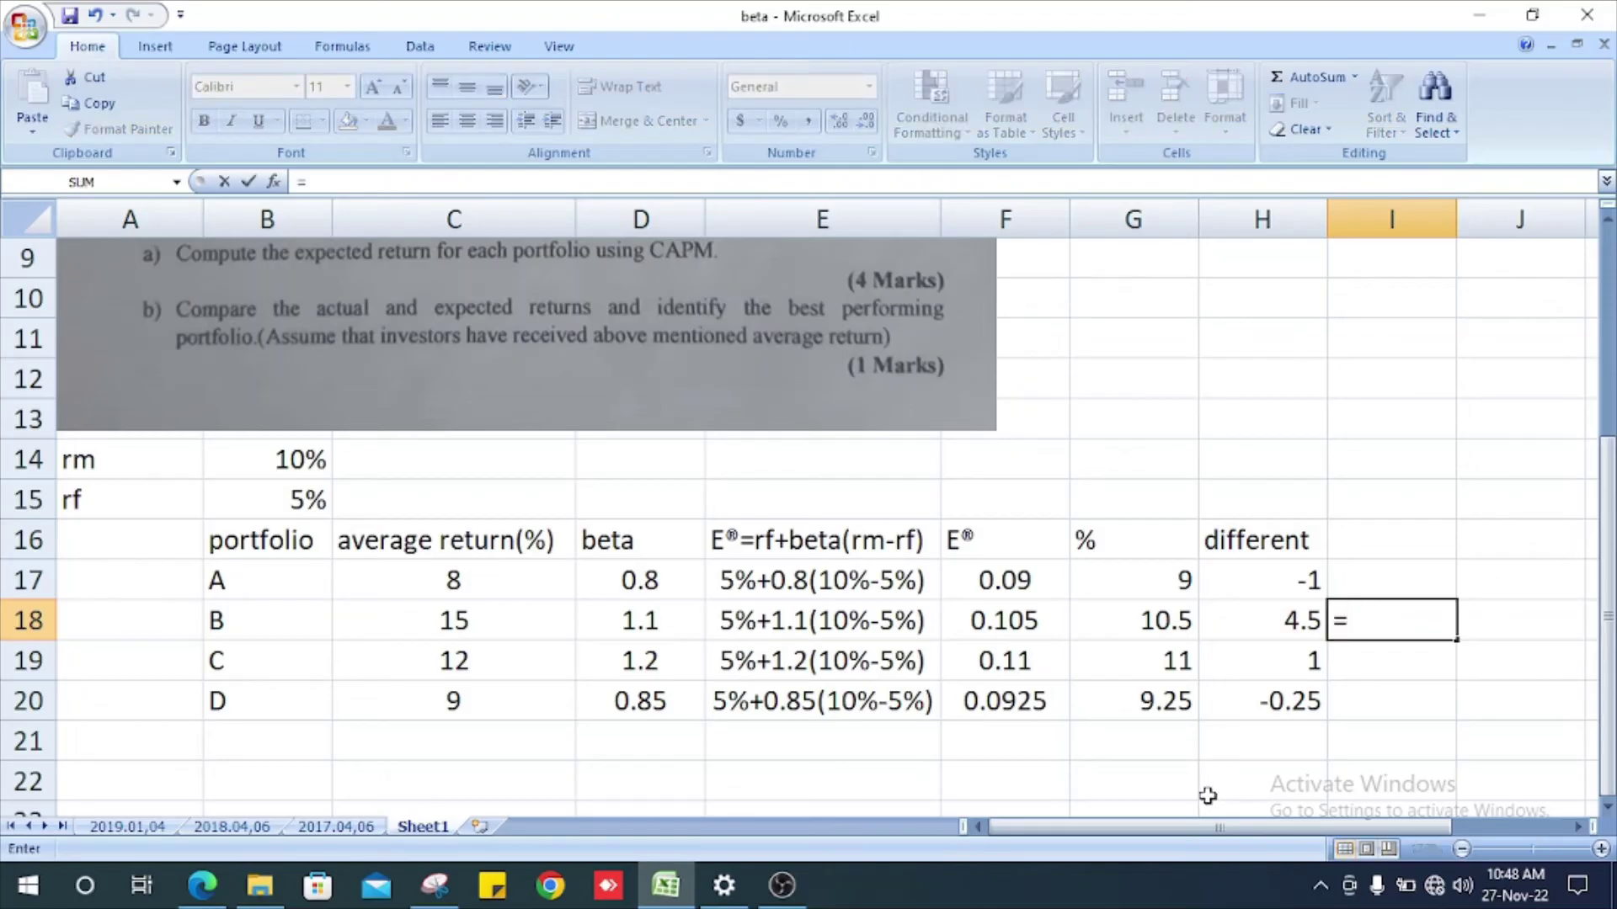
{"action": "key", "text": "Left"}
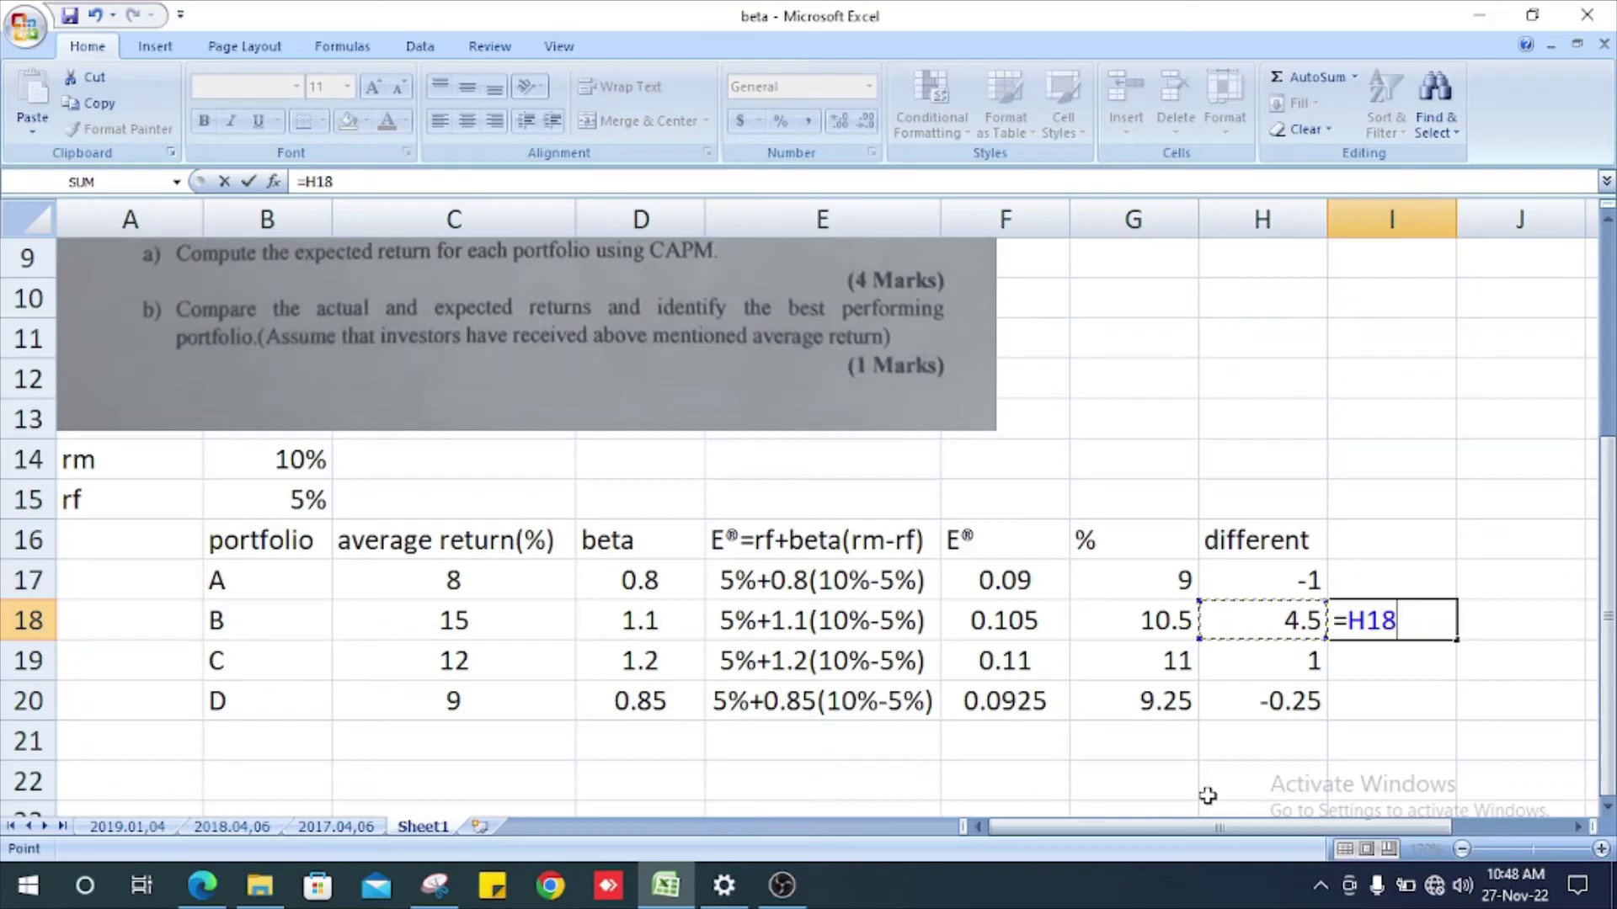
{"action": "type", "text": "/"}
{"action": "key", "text": "Left"}
{"action": "key", "text": "Left"}
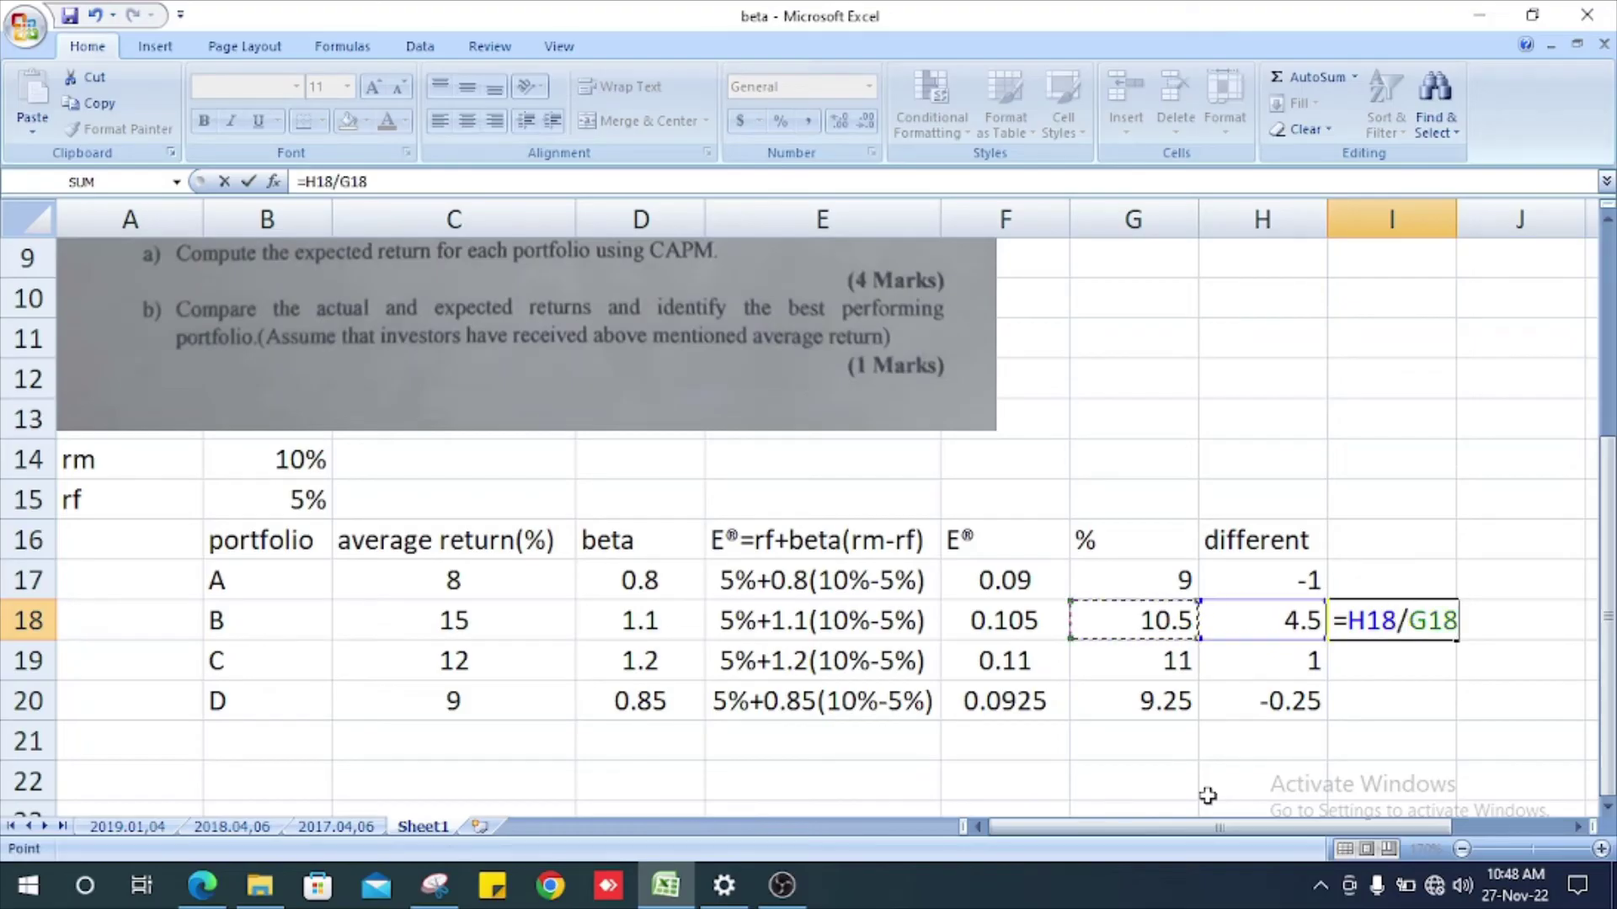
{"action": "key", "text": "Return"}
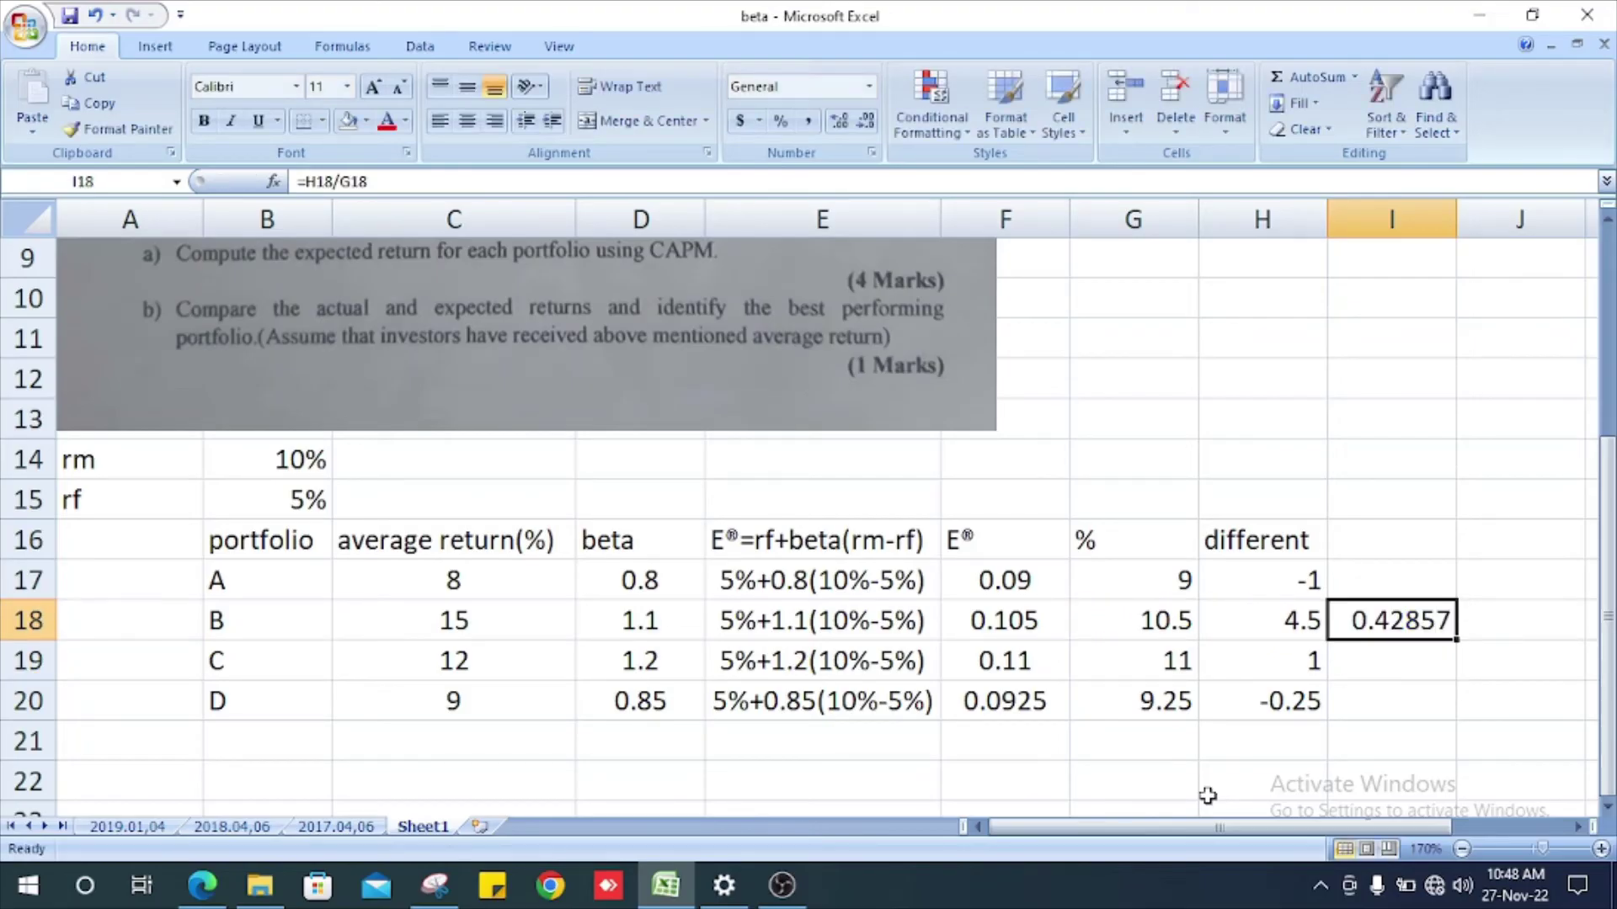
Step: Calculate portfolio C's difference relative to its expected return in I19 with =H19/G19
{"action": "key", "text": "Up"}
{"action": "key", "text": "Left"}
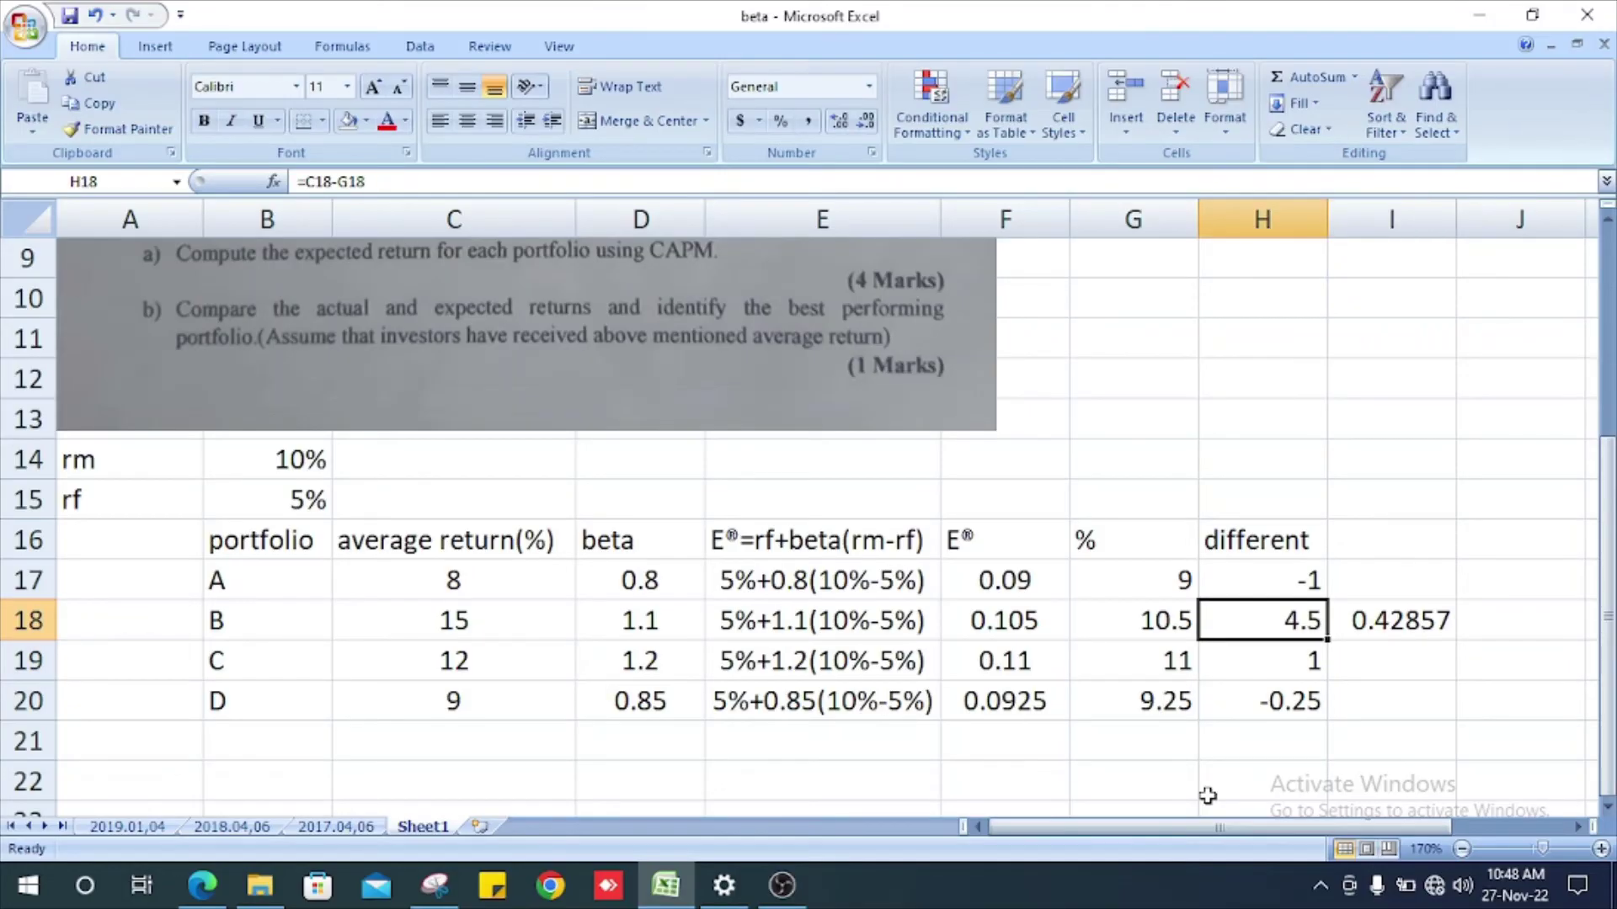
{"action": "key", "text": "Left"}
{"action": "key", "text": "Right"}
{"action": "key", "text": "Right"}
{"action": "key", "text": "Down"}
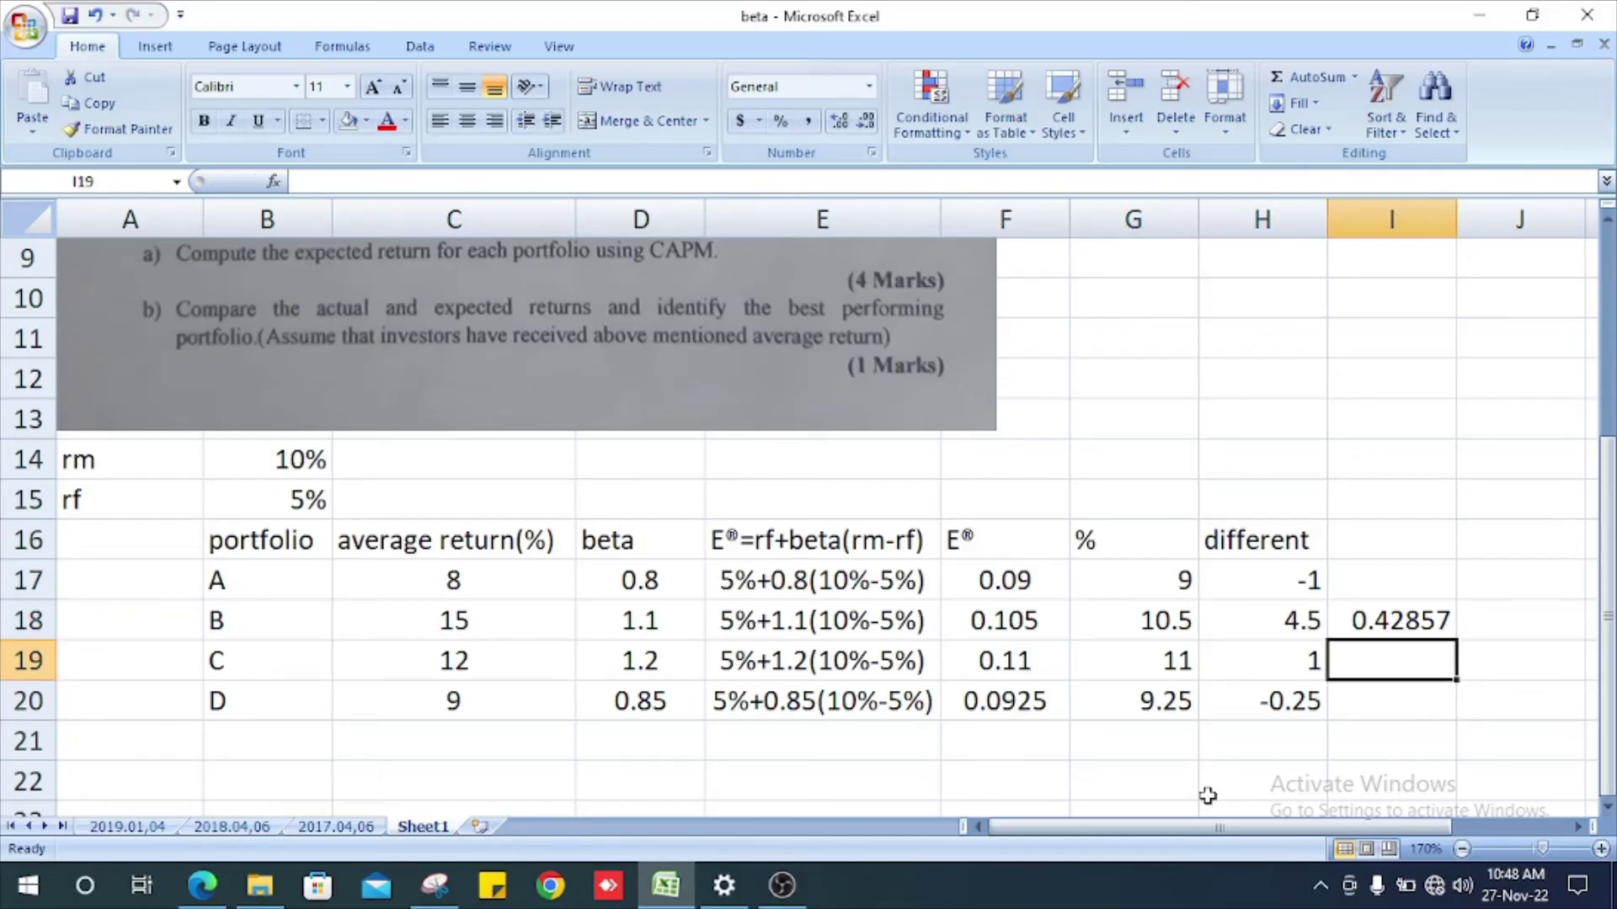
{"action": "type", "text": "="}
{"action": "key", "text": "Left"}
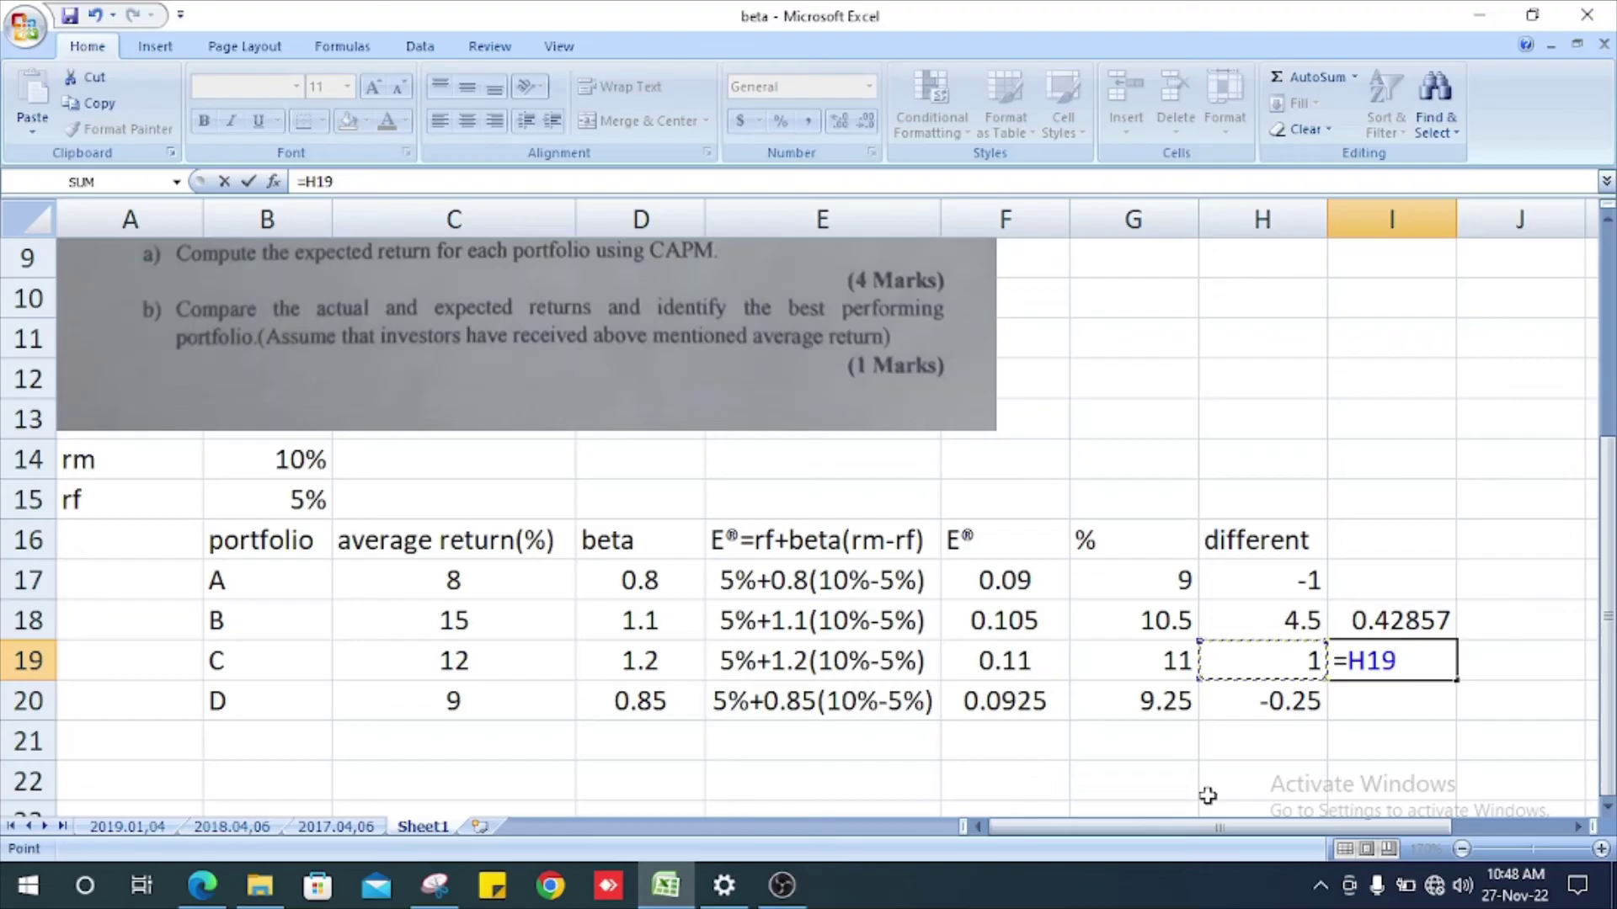
{"action": "type", "text": "/"}
{"action": "key", "text": "Left"}
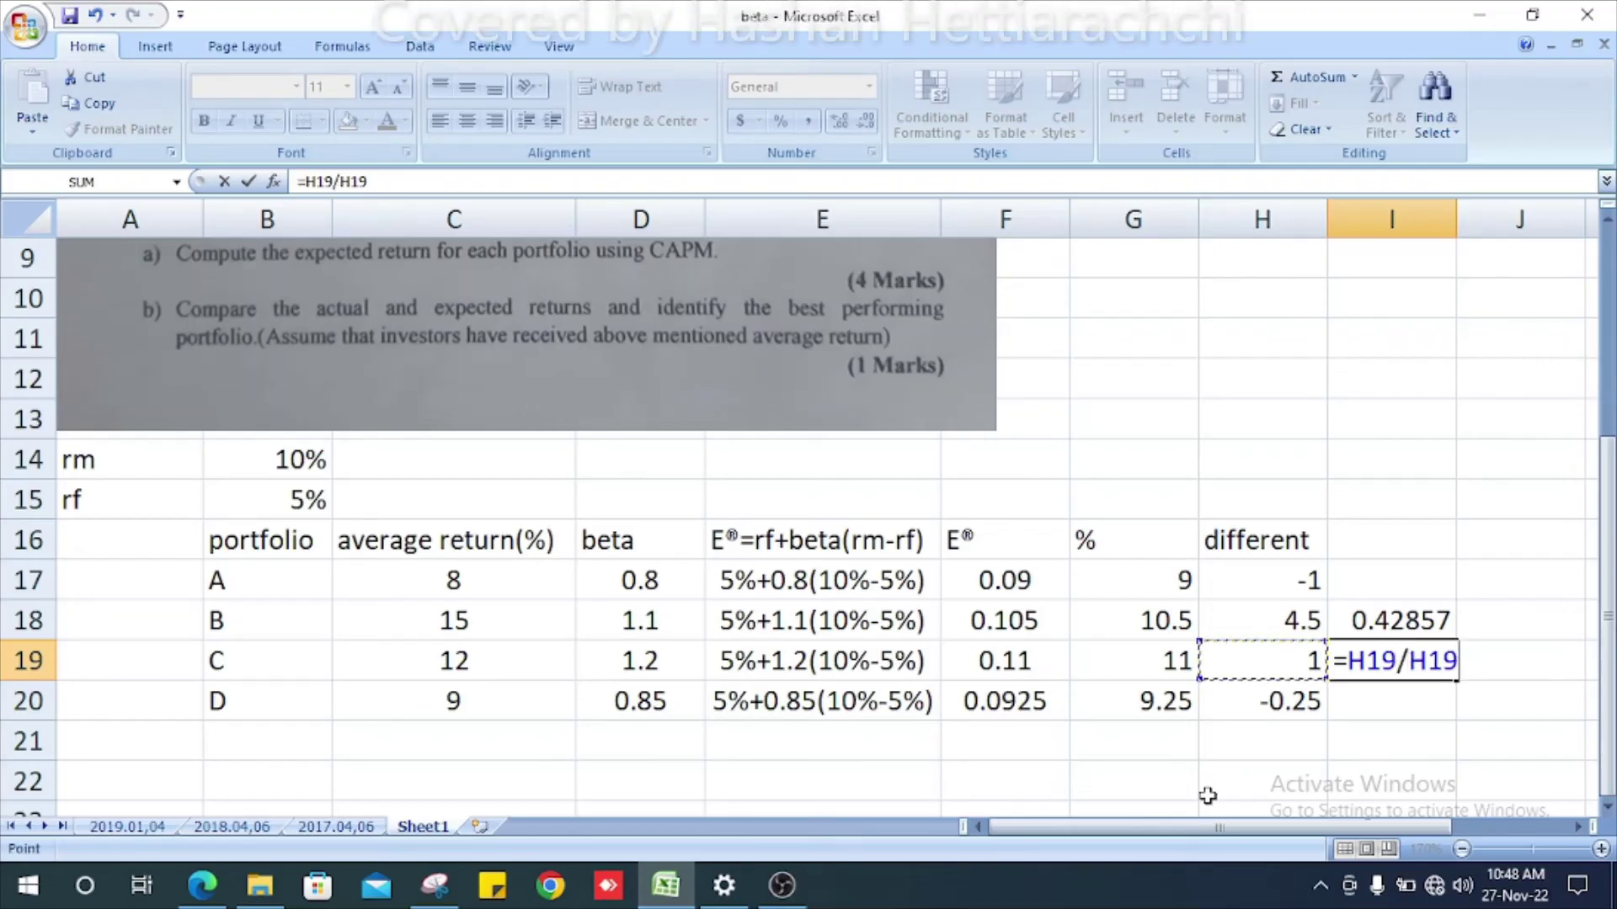
{"action": "key", "text": "Left"}
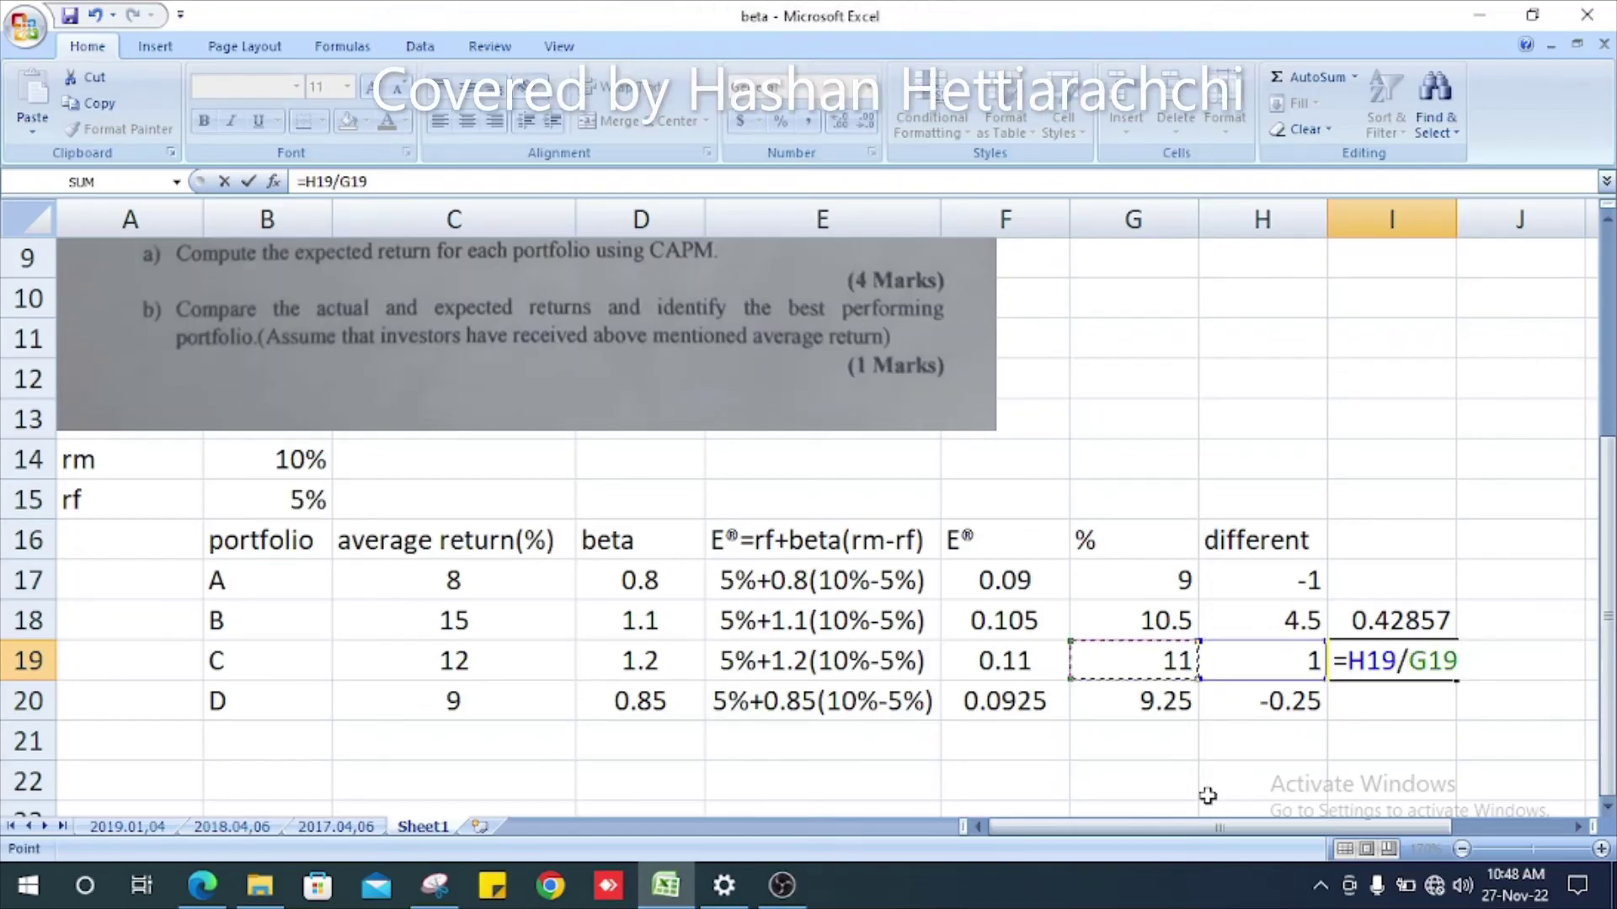
{"action": "key", "text": "Return"}
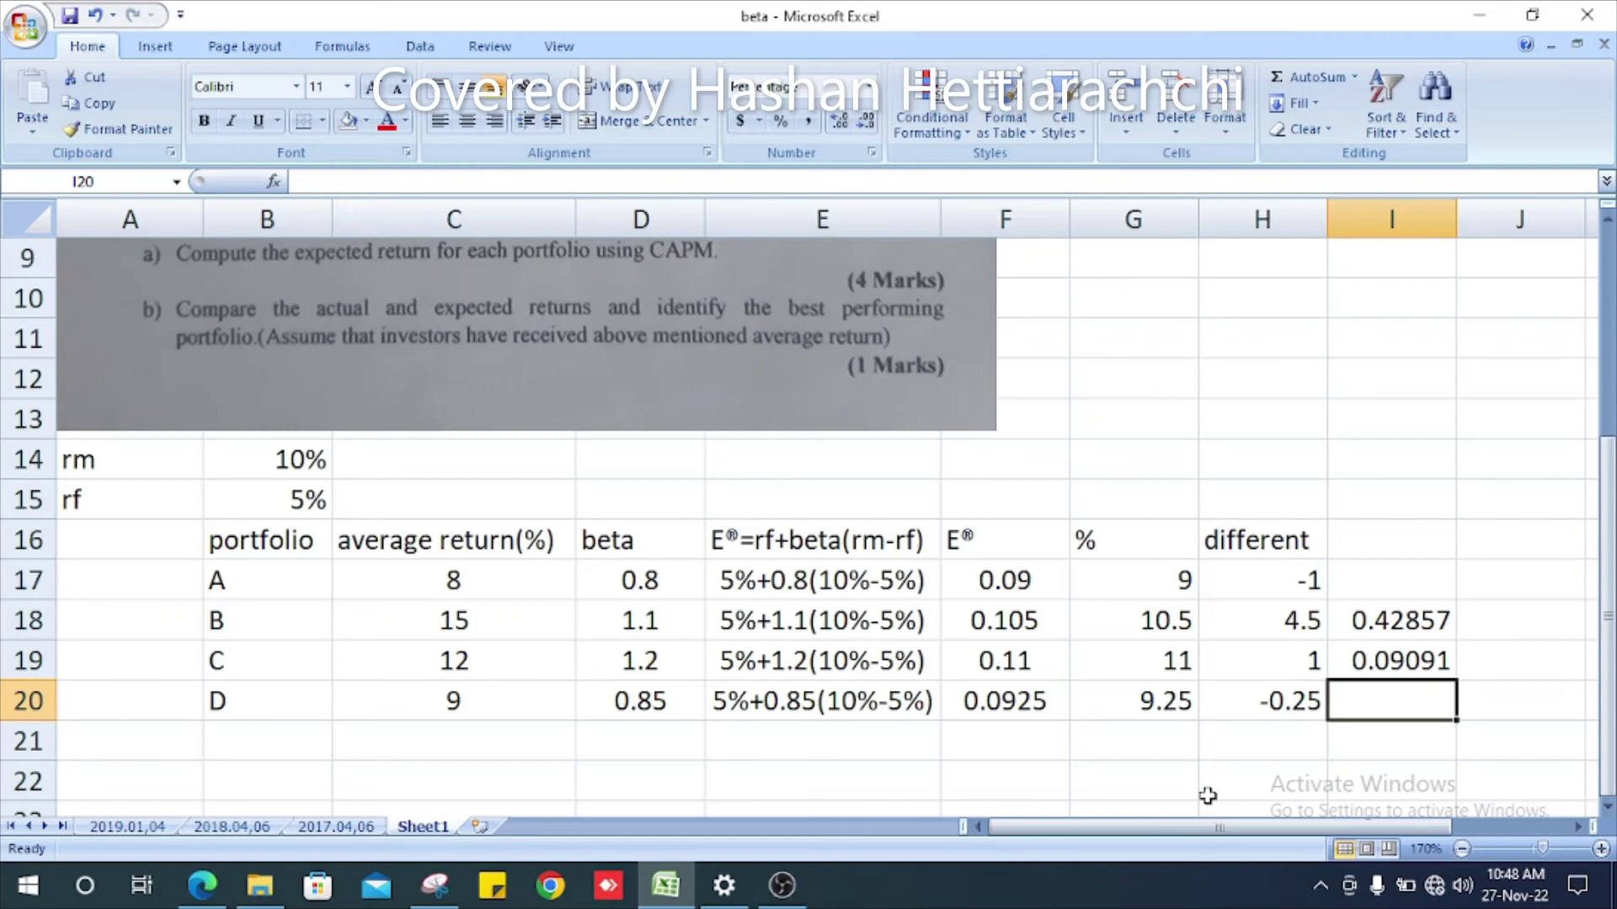
Step: Append a percent sign to the formulas in I18 and I19, making them =H18/G18% and =H19/G19%
{"action": "left_click", "coordinate": [1397, 620]}
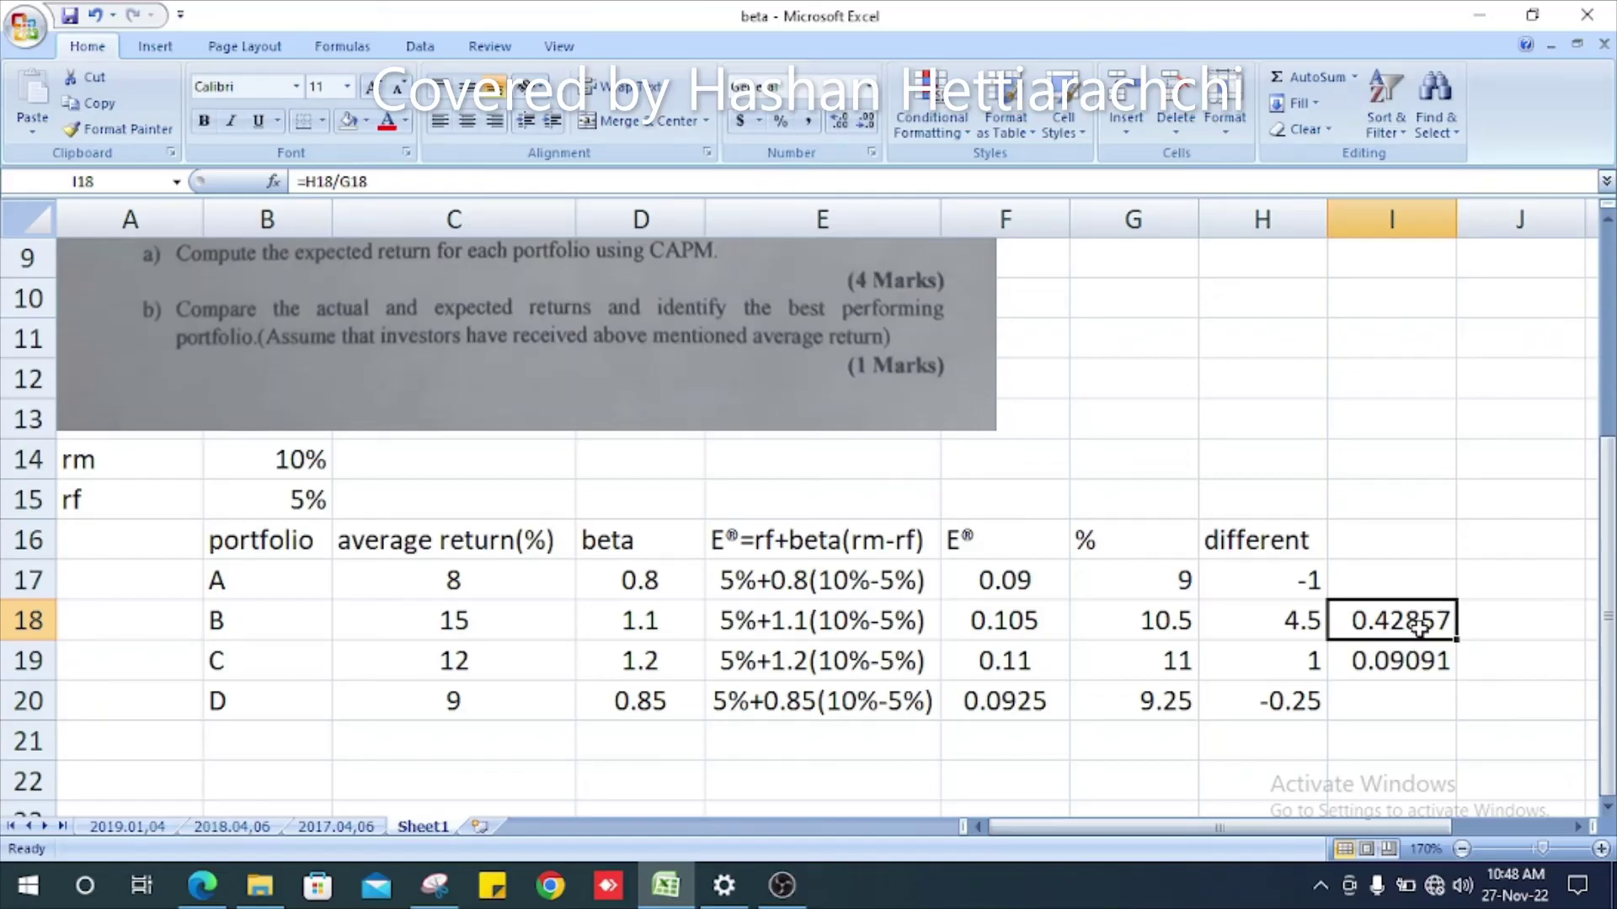
{"action": "double_click", "coordinate": [1420, 627]}
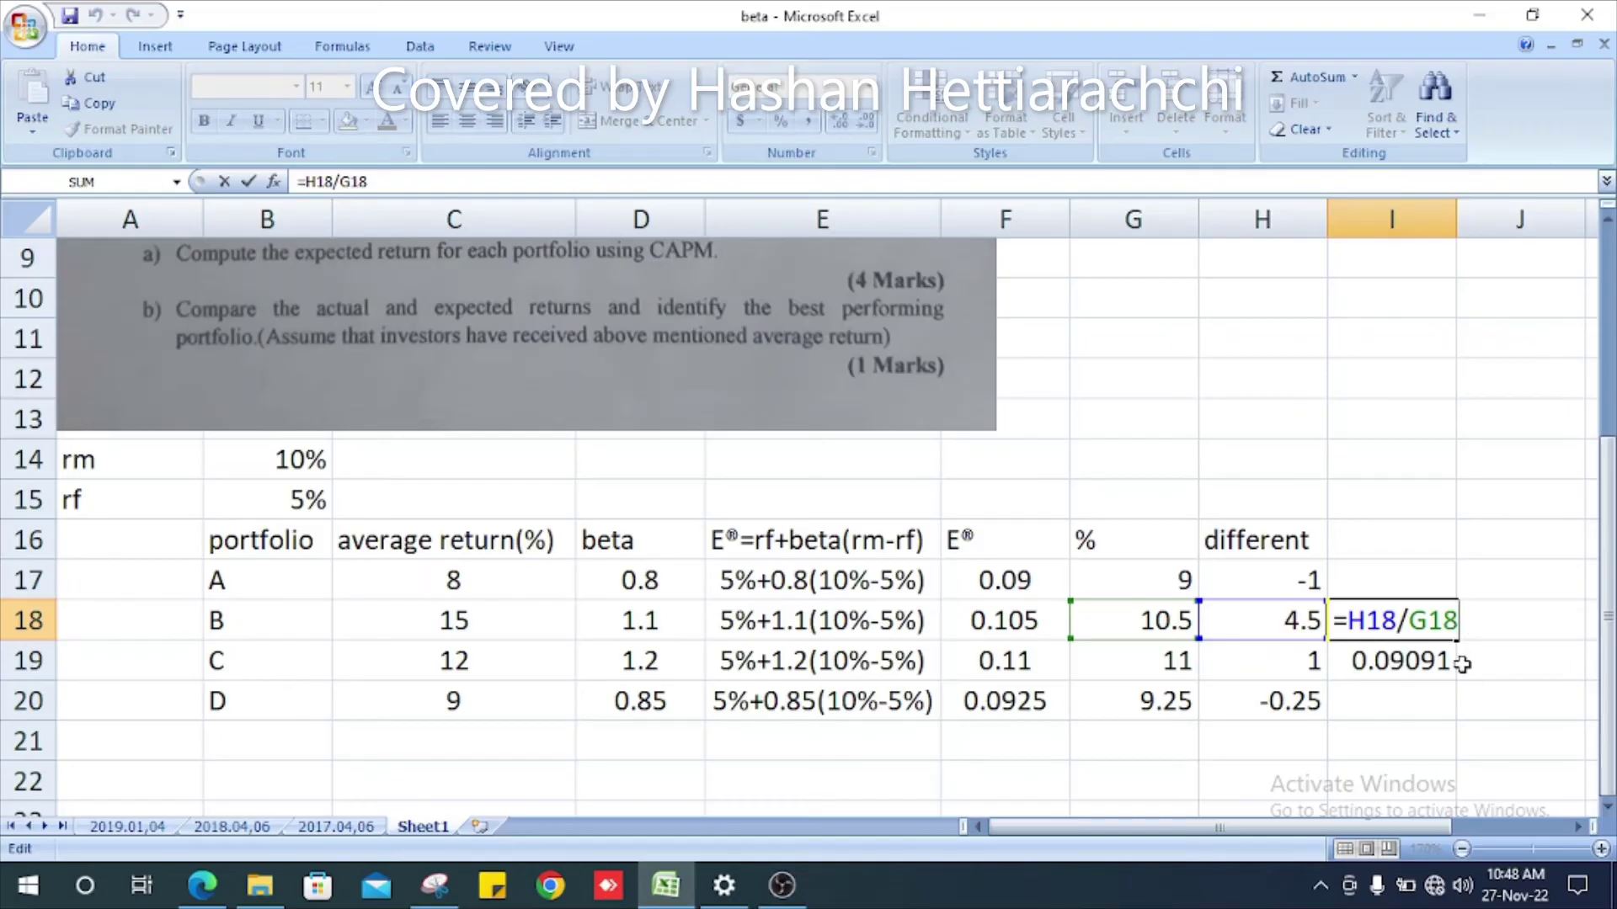
{"action": "type", "text": "%"}
{"action": "key", "text": "Return"}
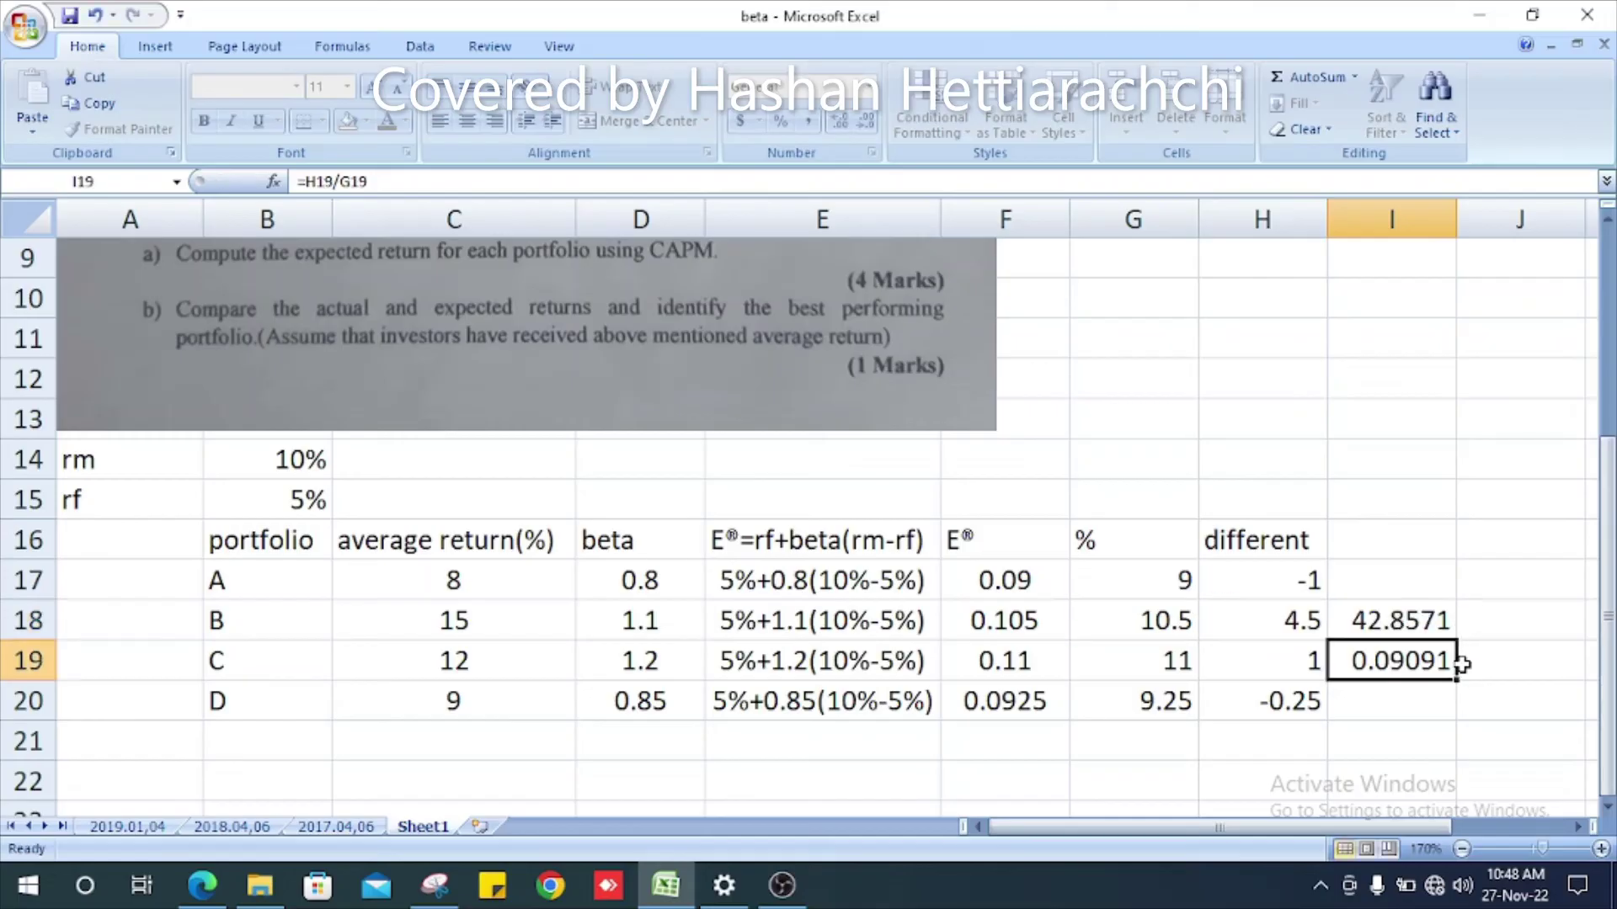
{"action": "double_click", "coordinate": [1409, 661]}
{"action": "key", "text": "Right"}
{"action": "key", "text": "Right"}
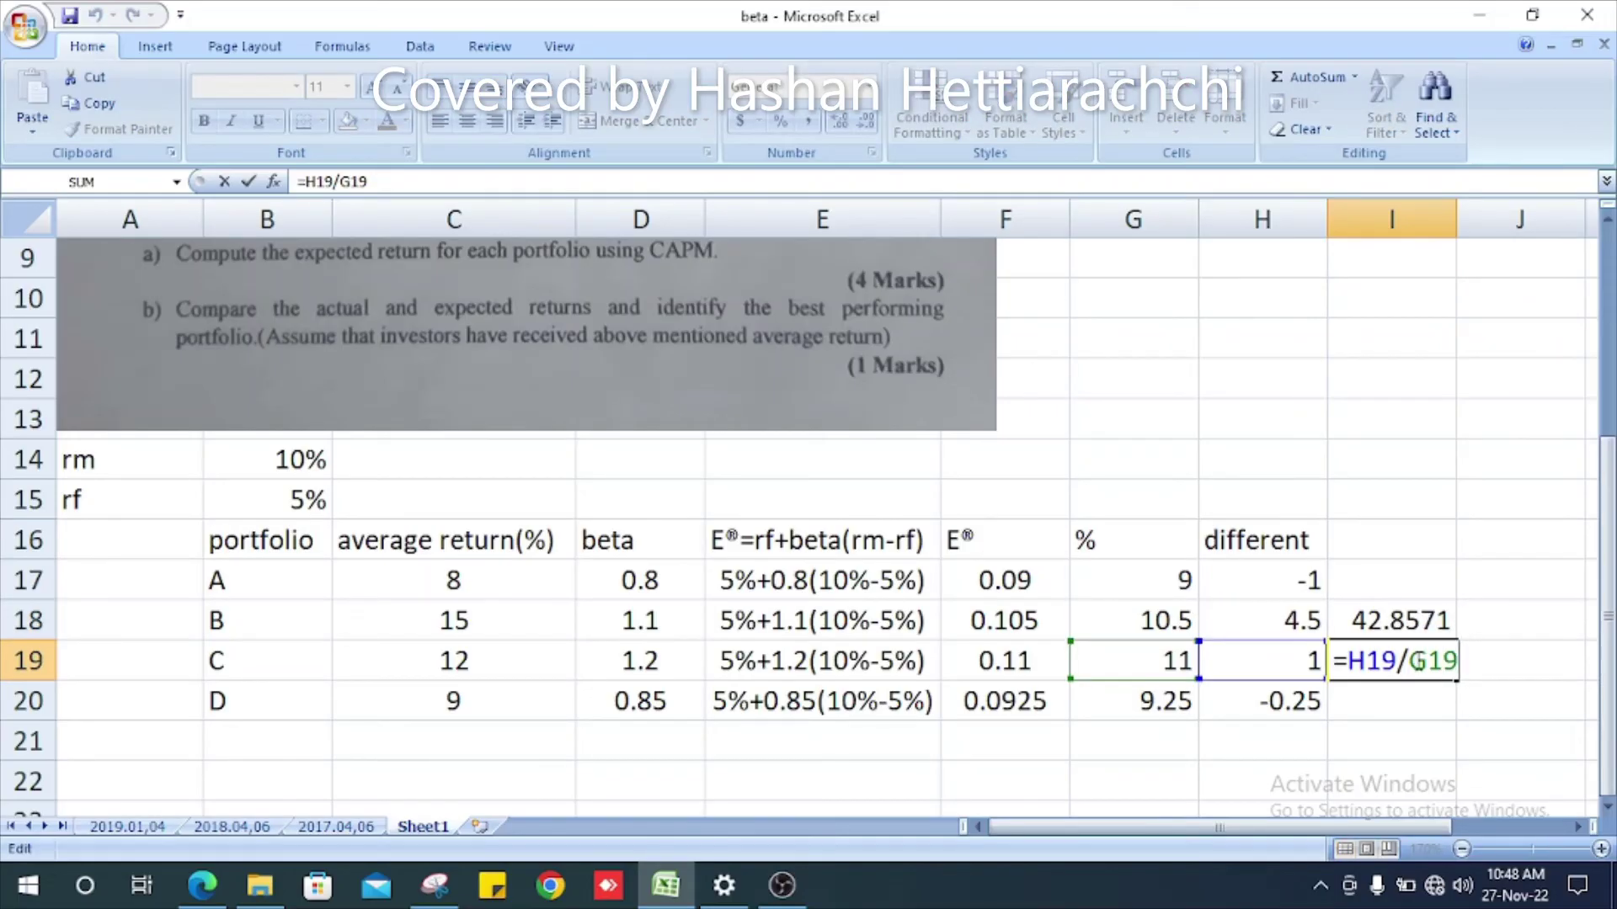
{"action": "type", "text": "%"}
{"action": "key", "text": "Return"}
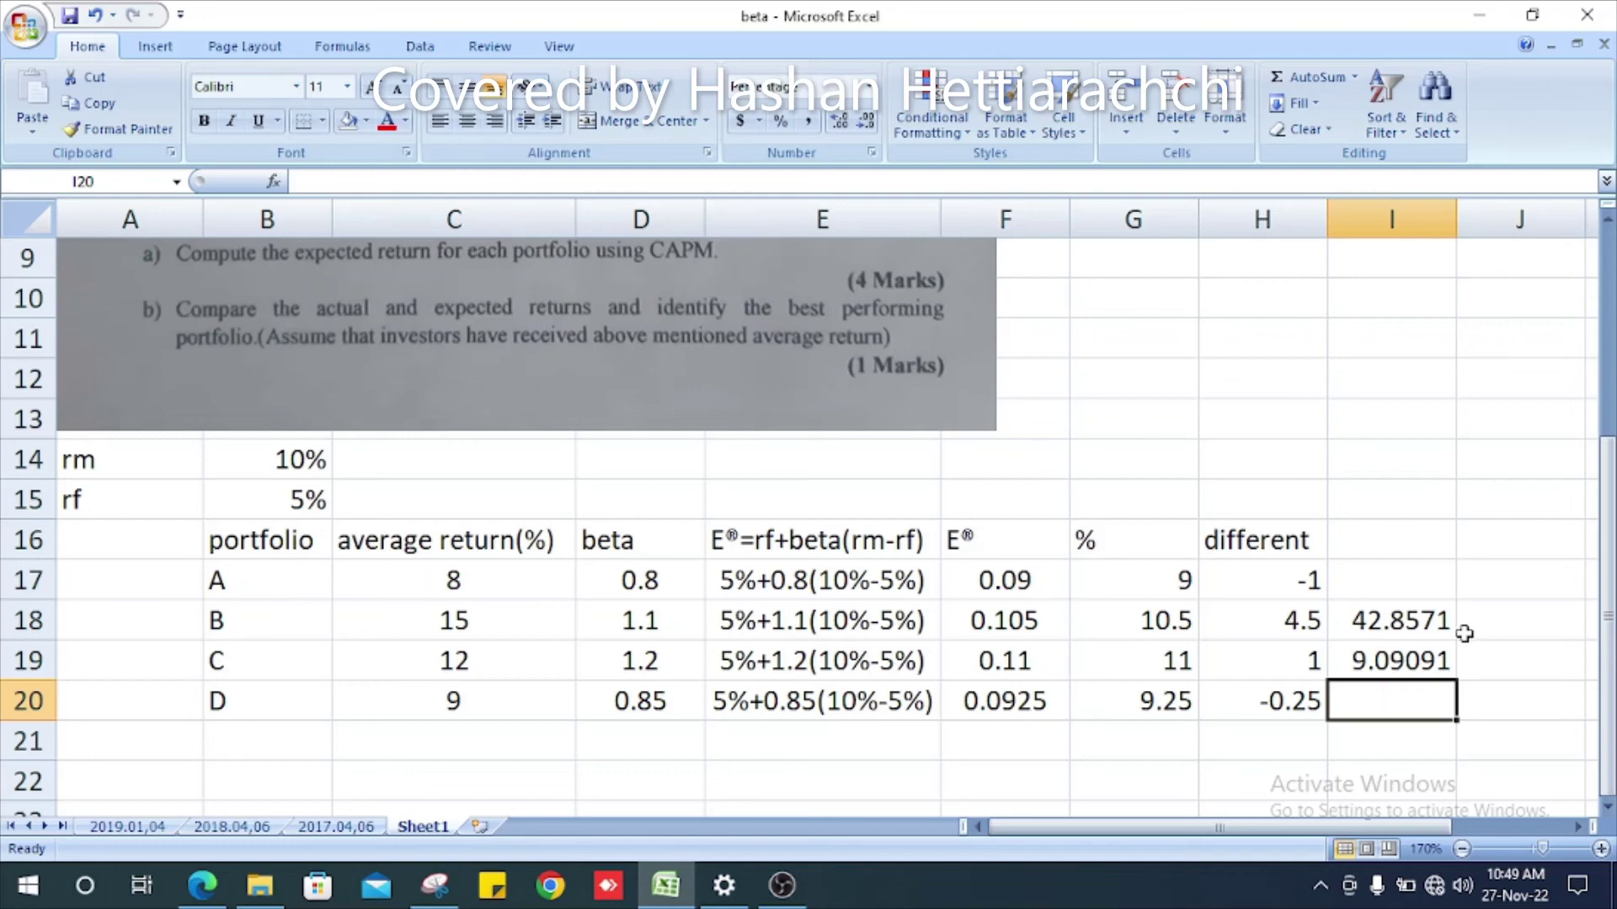
Step: Format the relative differences in I18 and I19 to show one decimal place
{"action": "left_click_drag", "start_coordinate": [1430, 628], "coordinate": [1425, 661]}
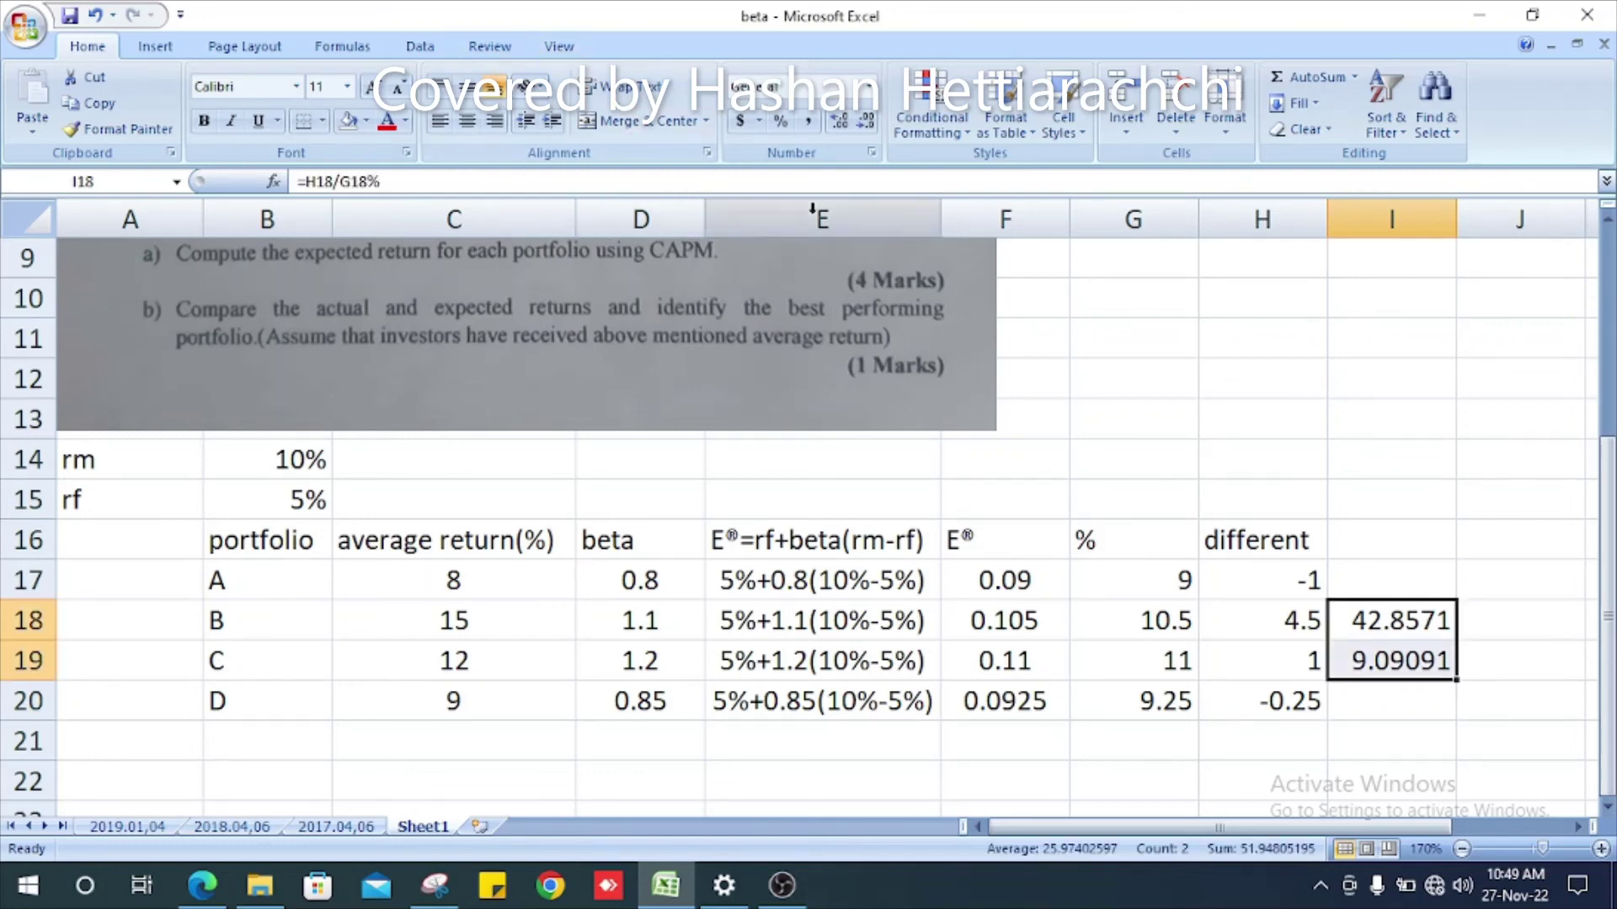
{"action": "left_click", "coordinate": [838, 121]}
{"action": "left_click", "coordinate": [839, 121]}
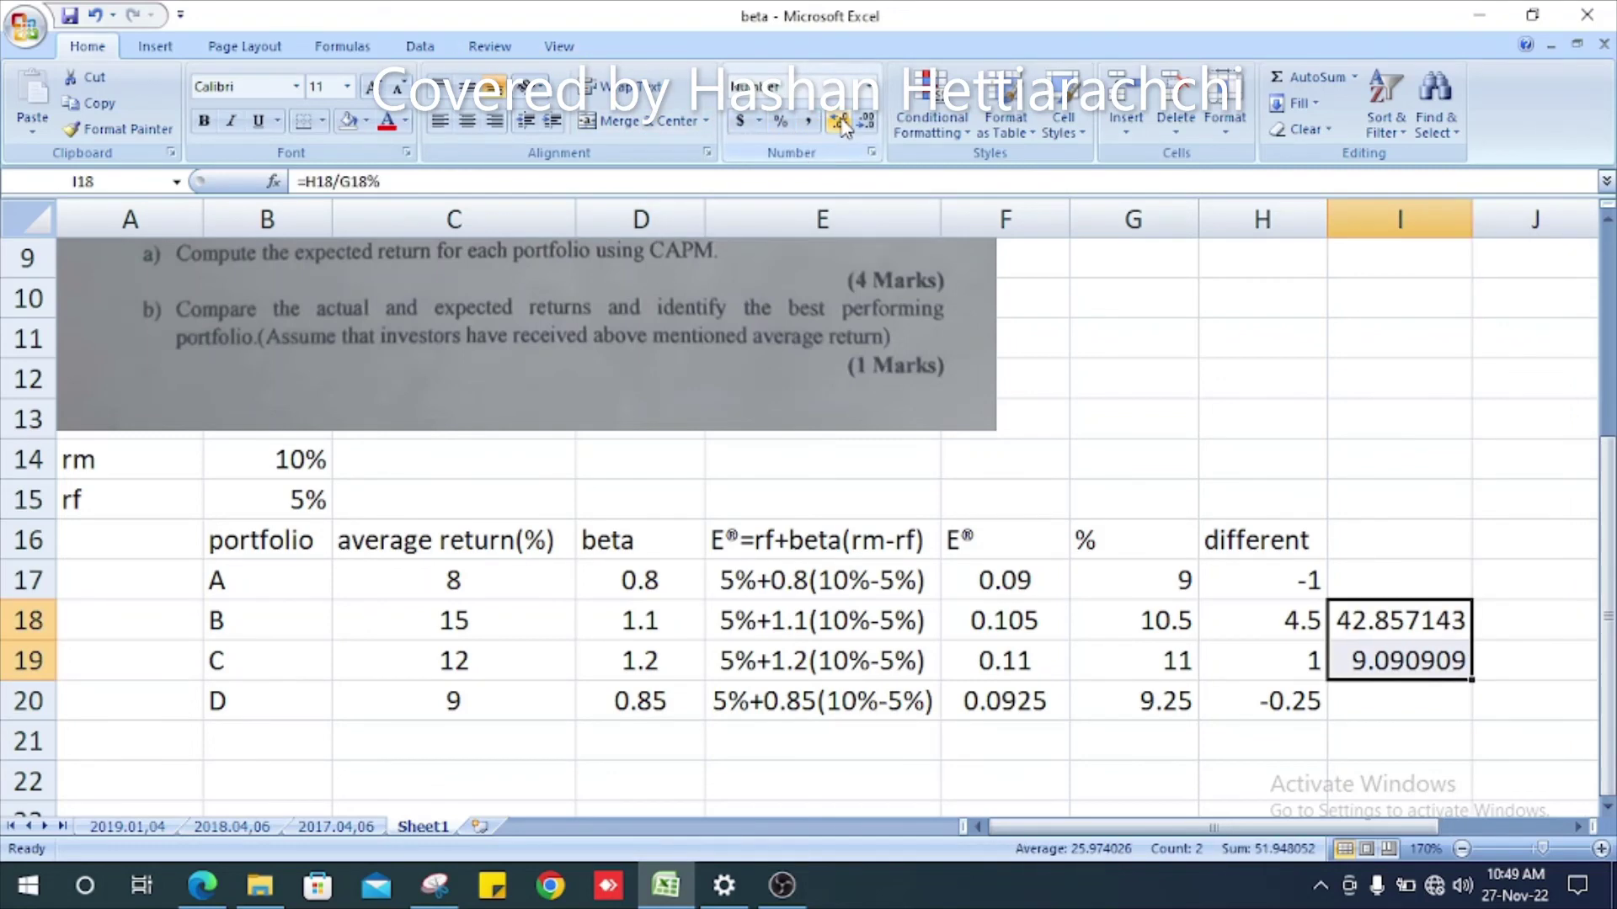
{"action": "left_click", "coordinate": [864, 122]}
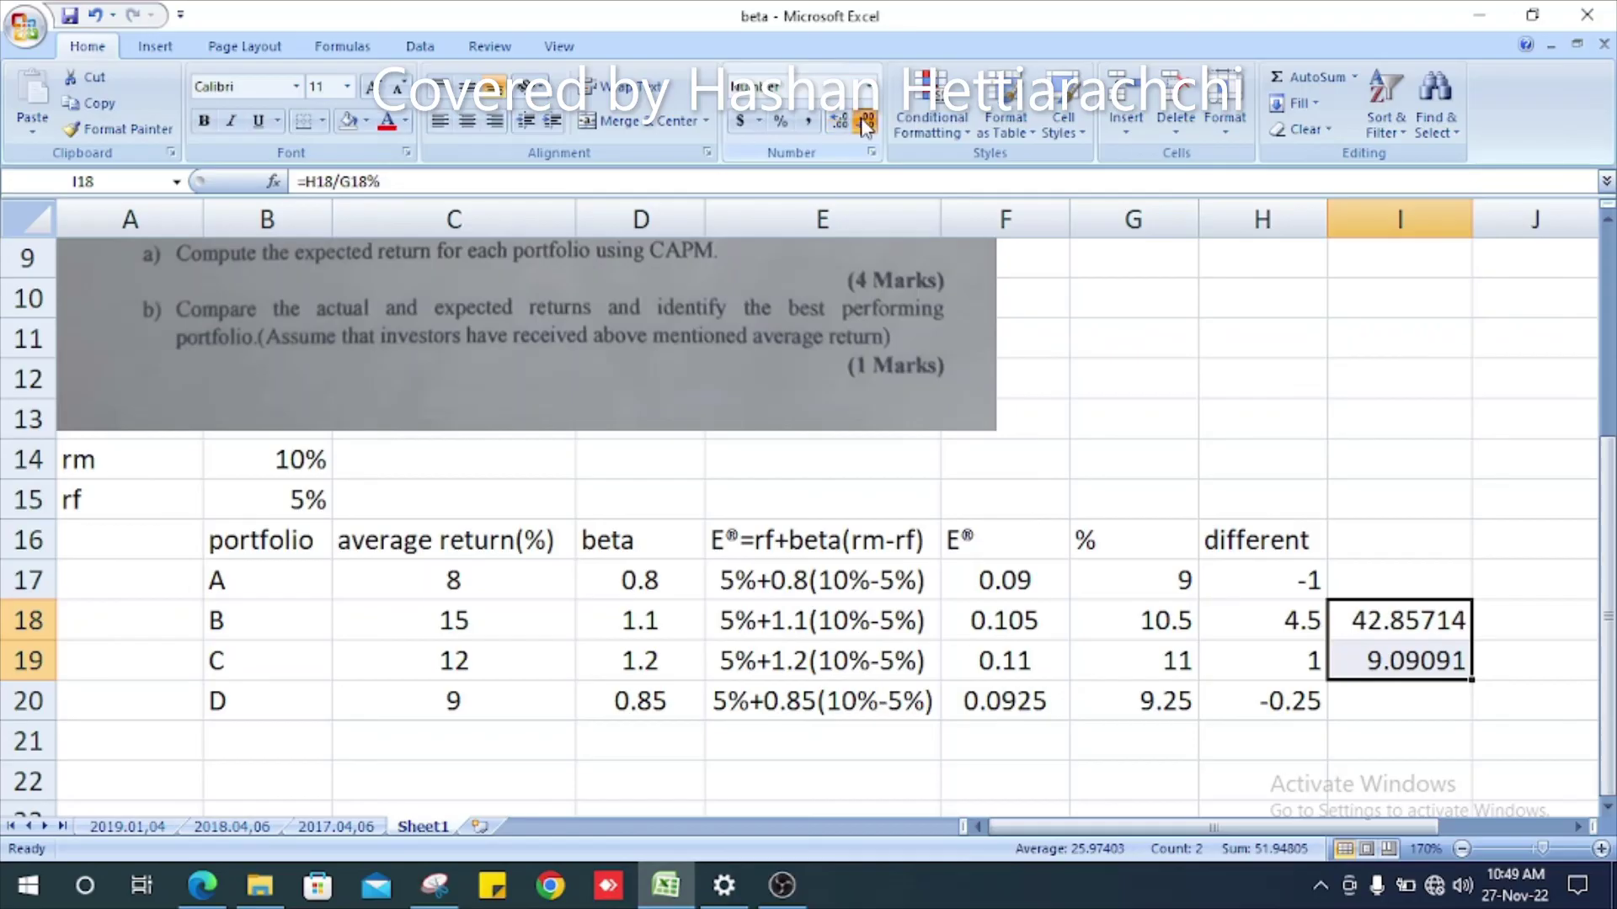
{"action": "left_click", "coordinate": [865, 122]}
{"action": "left_click", "coordinate": [865, 122]}
{"action": "left_click", "coordinate": [865, 122]}
{"action": "left_click", "coordinate": [865, 122]}
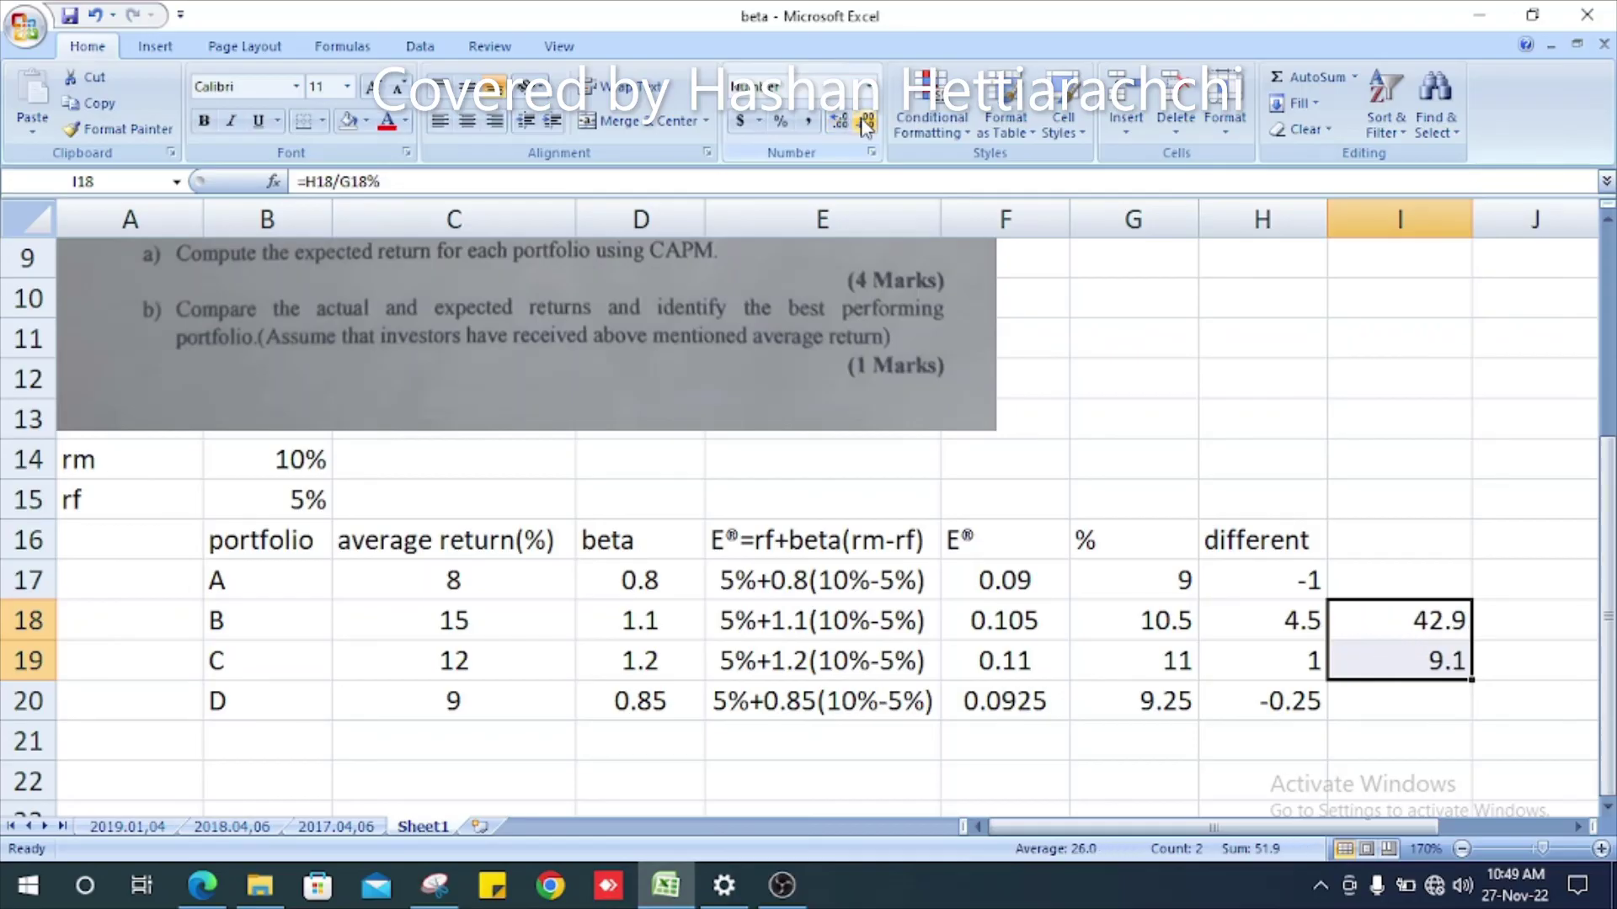
Step: Format the relative differences in I18 and I19 without decimals and head their column with % in I16
{"action": "left_click", "coordinate": [865, 122]}
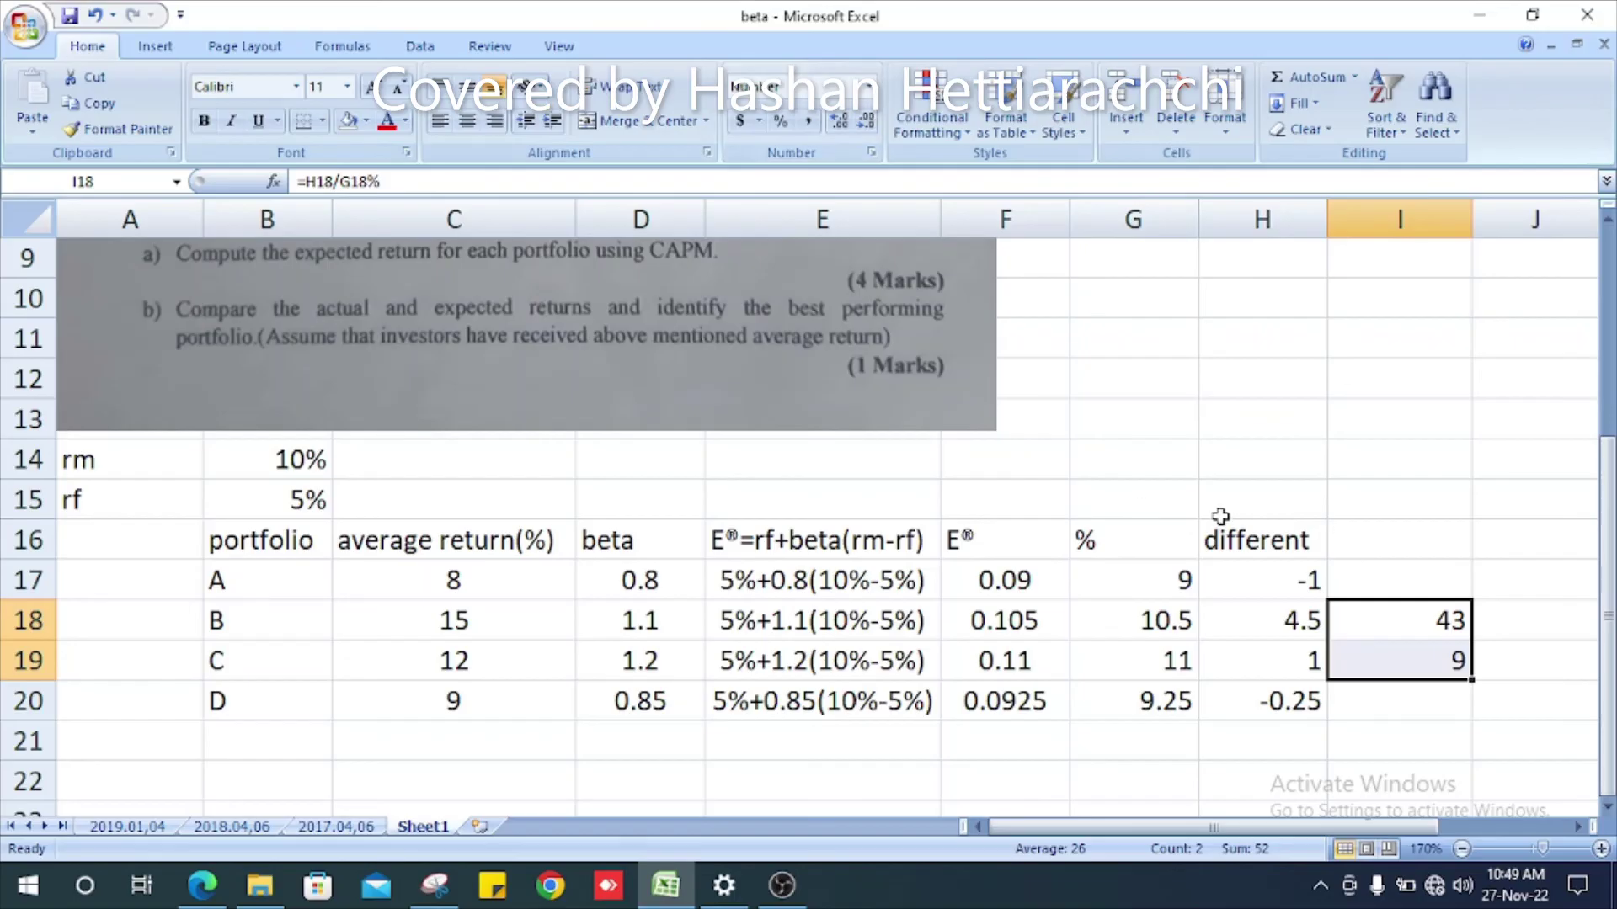
{"action": "left_click", "coordinate": [1383, 557]}
{"action": "type", "text": "%"}
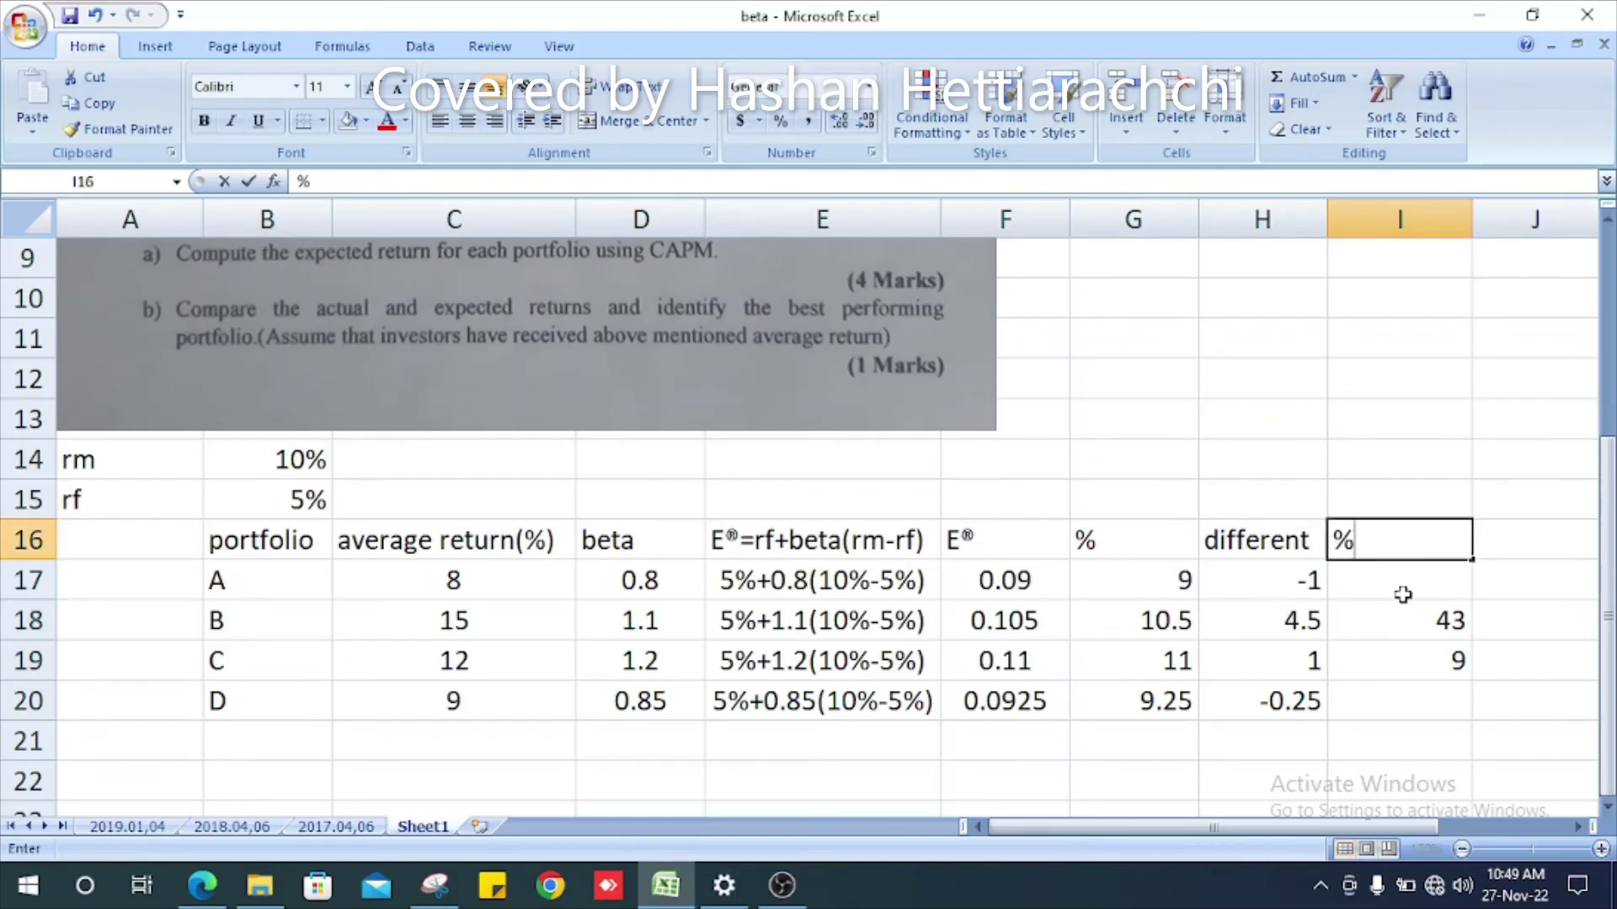
{"action": "left_click", "coordinate": [1312, 549]}
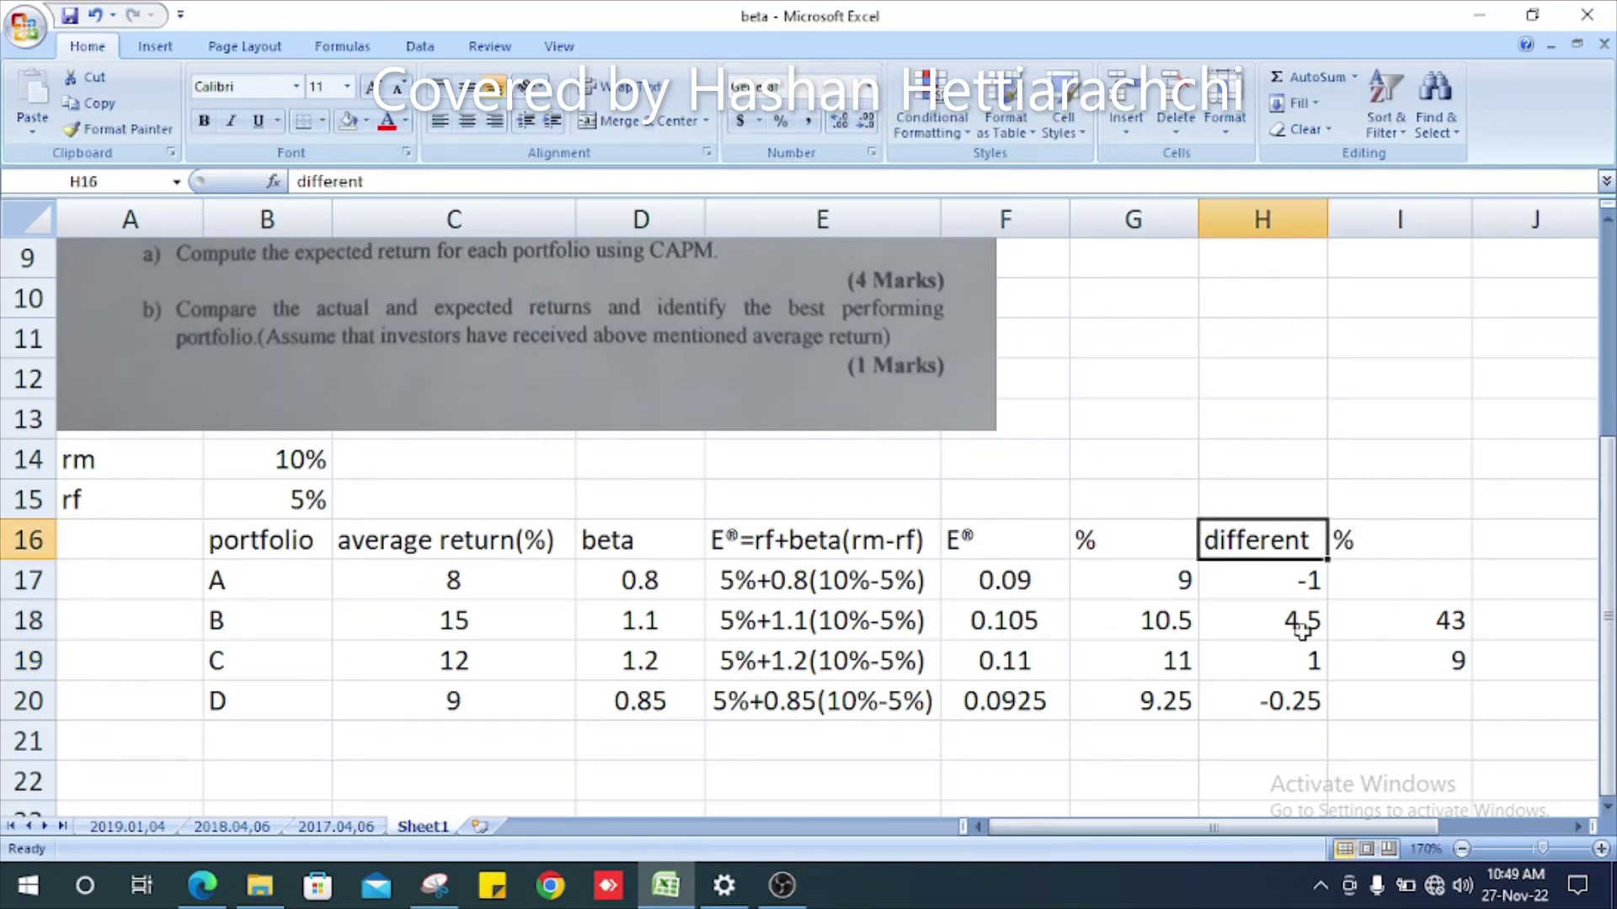
{"action": "left_click", "coordinate": [1300, 628]}
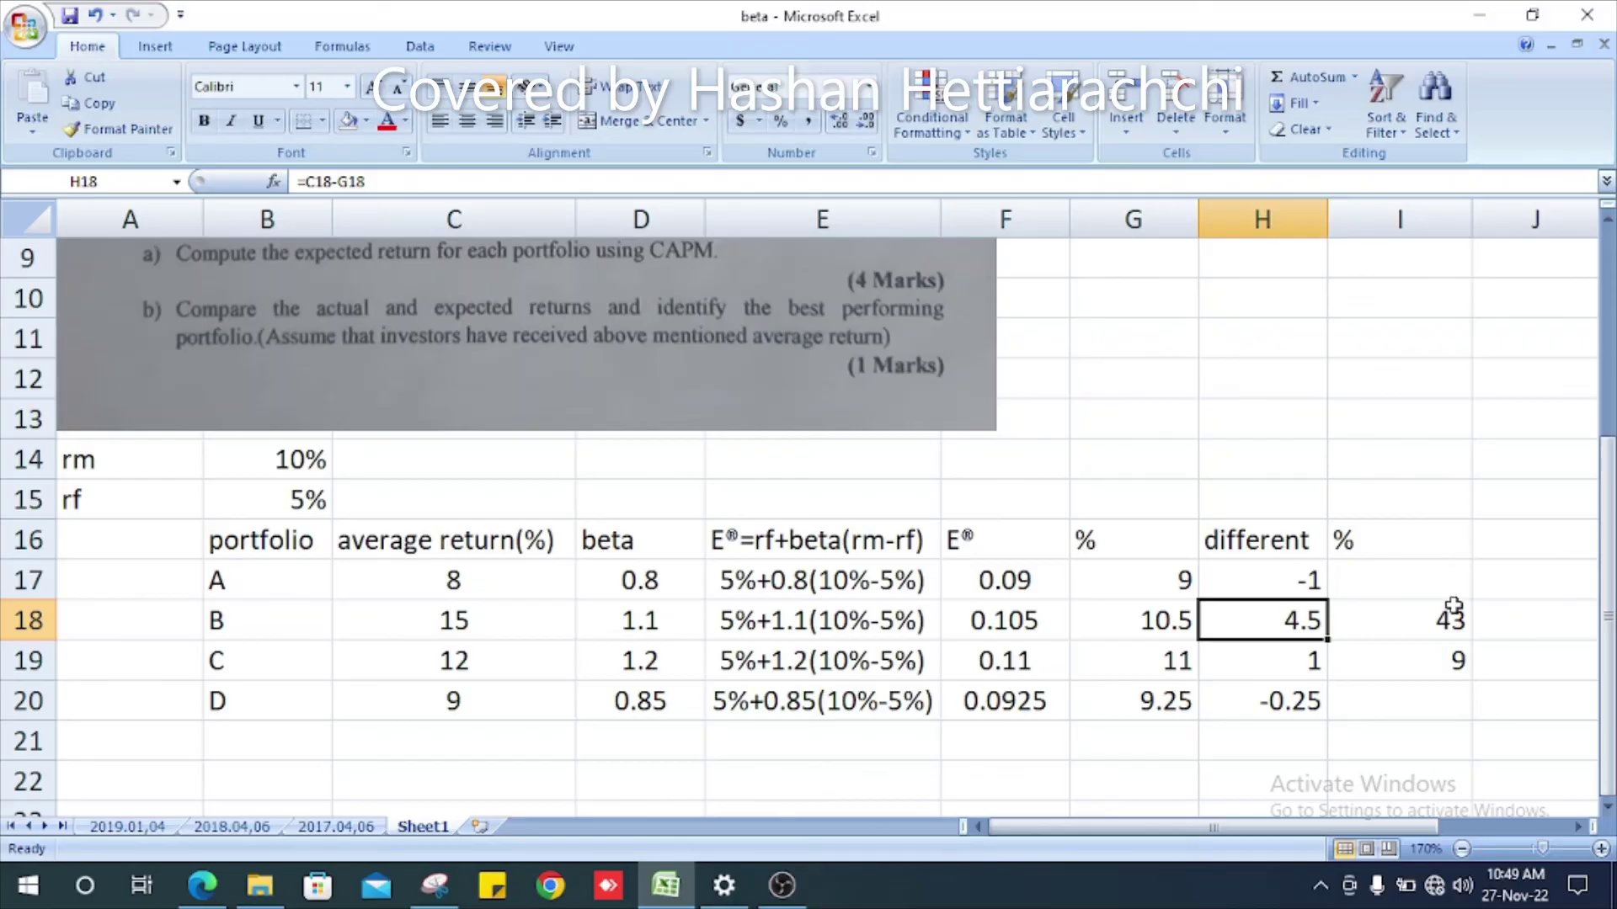
{"action": "left_click", "coordinate": [1448, 658]}
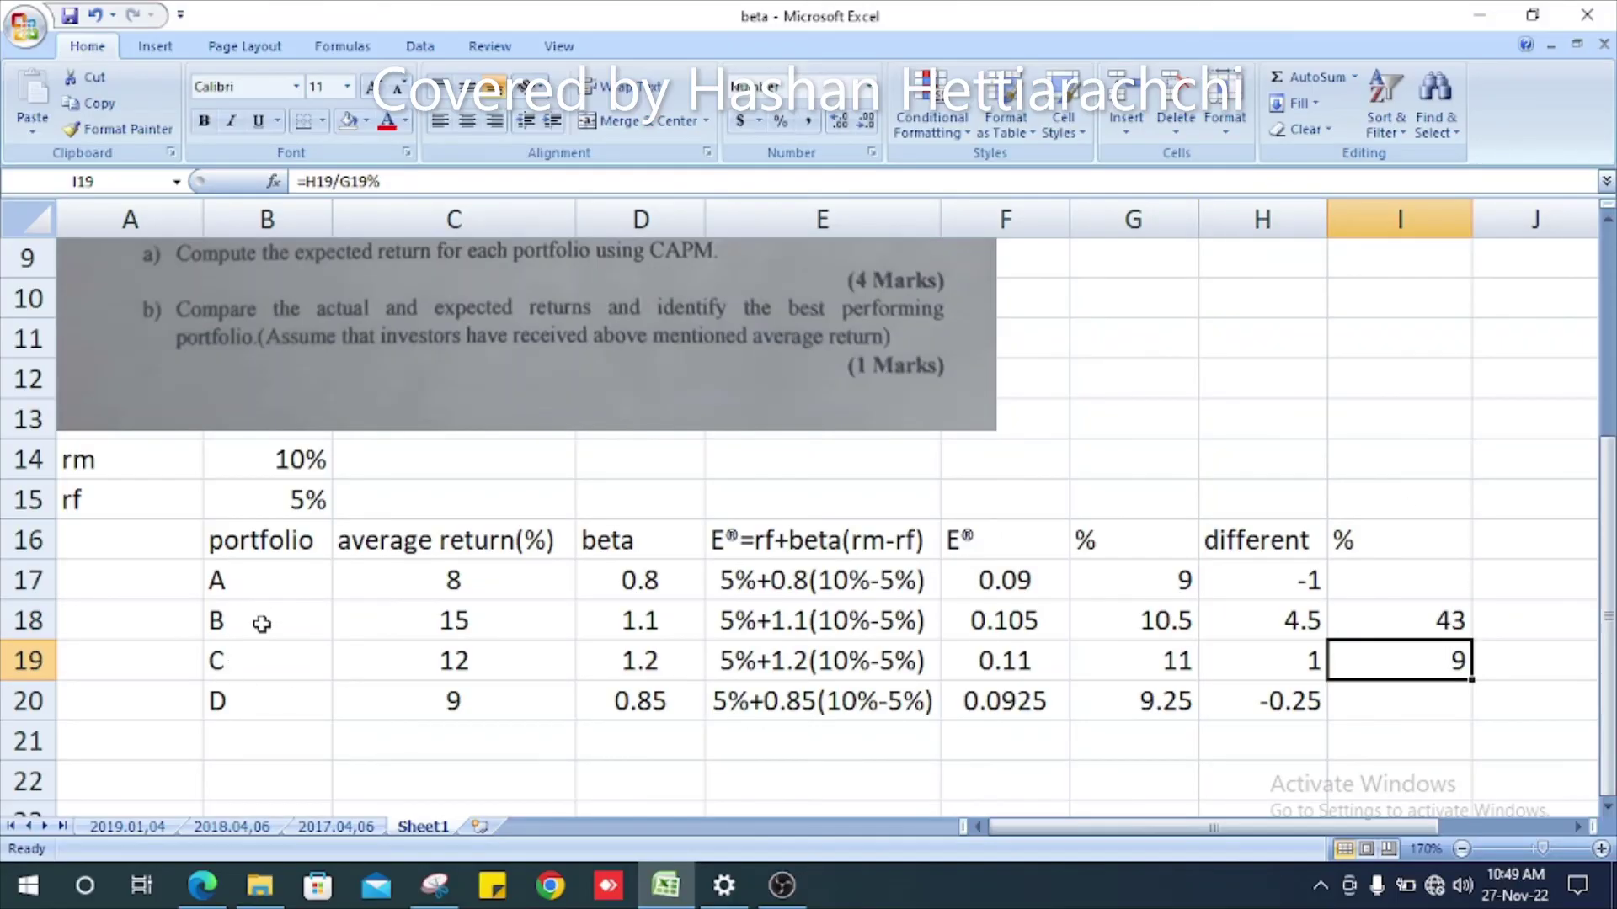
Step: Highlight the rows of portfolios B and C, B18 to I19, with a yellow fill
{"action": "left_click_drag", "start_coordinate": [260, 623], "coordinate": [1443, 674]}
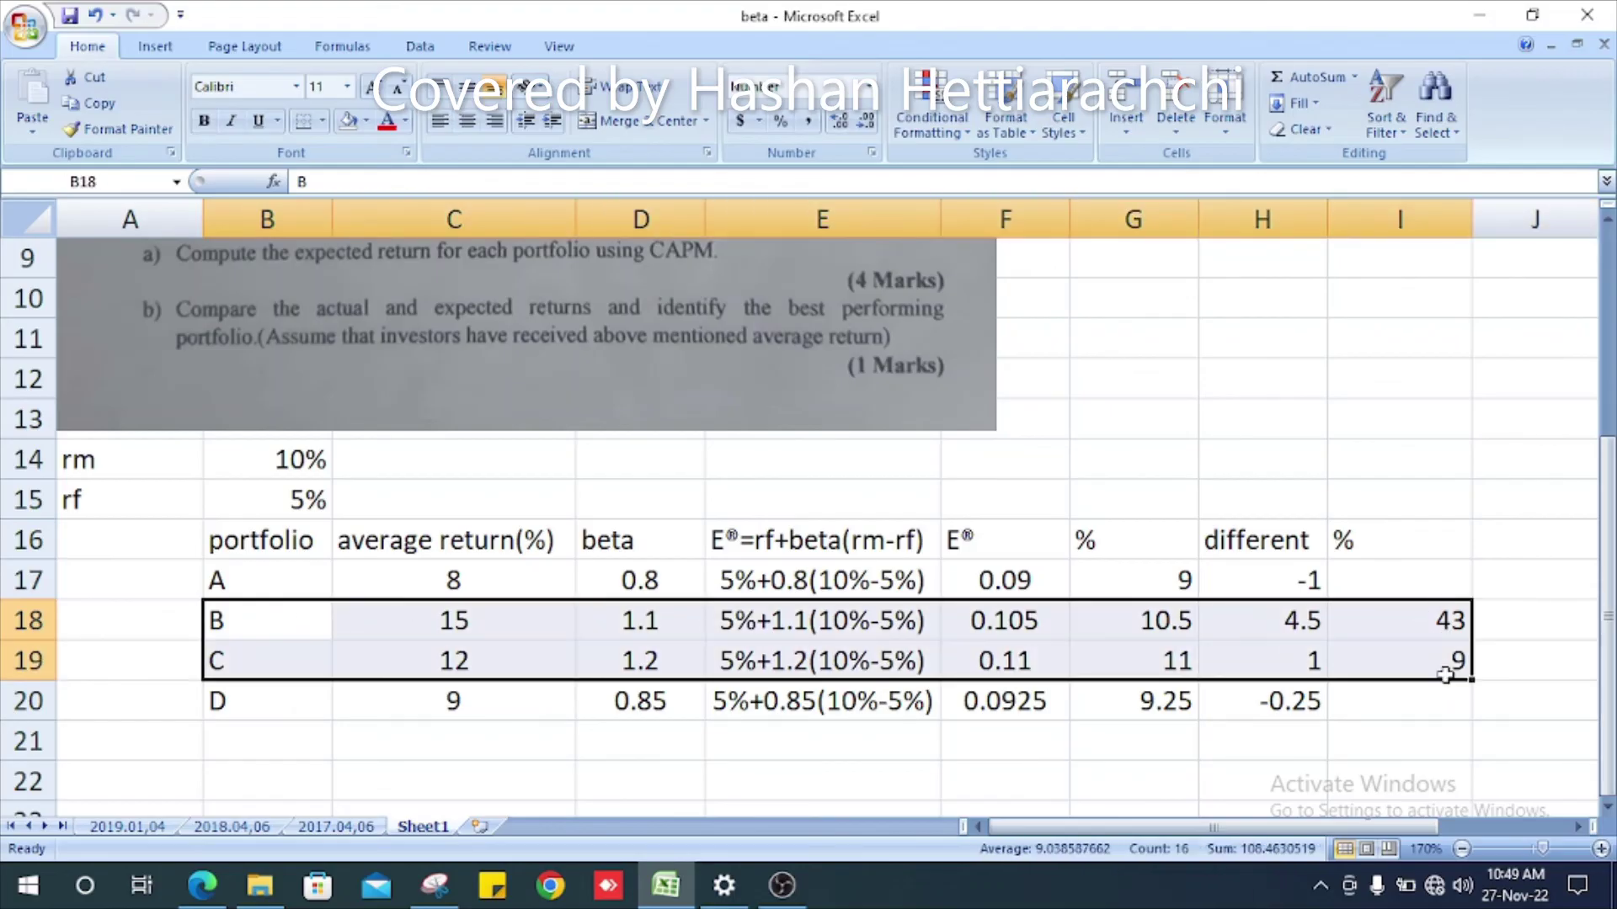
{"action": "left_click", "coordinate": [405, 122]}
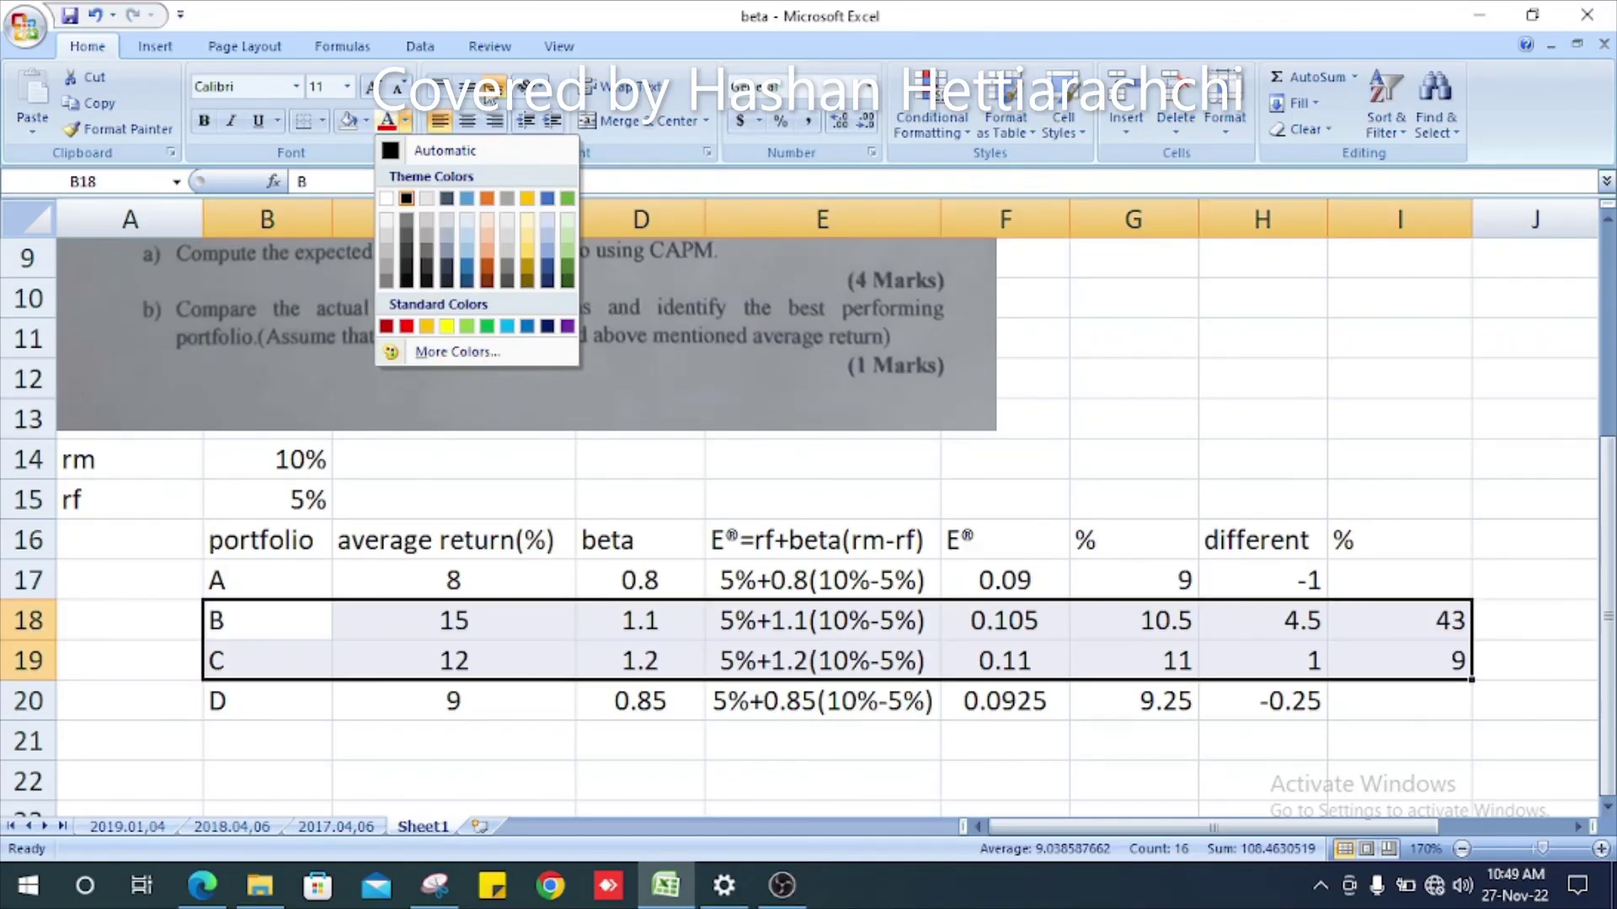
{"action": "key", "text": "Escape"}
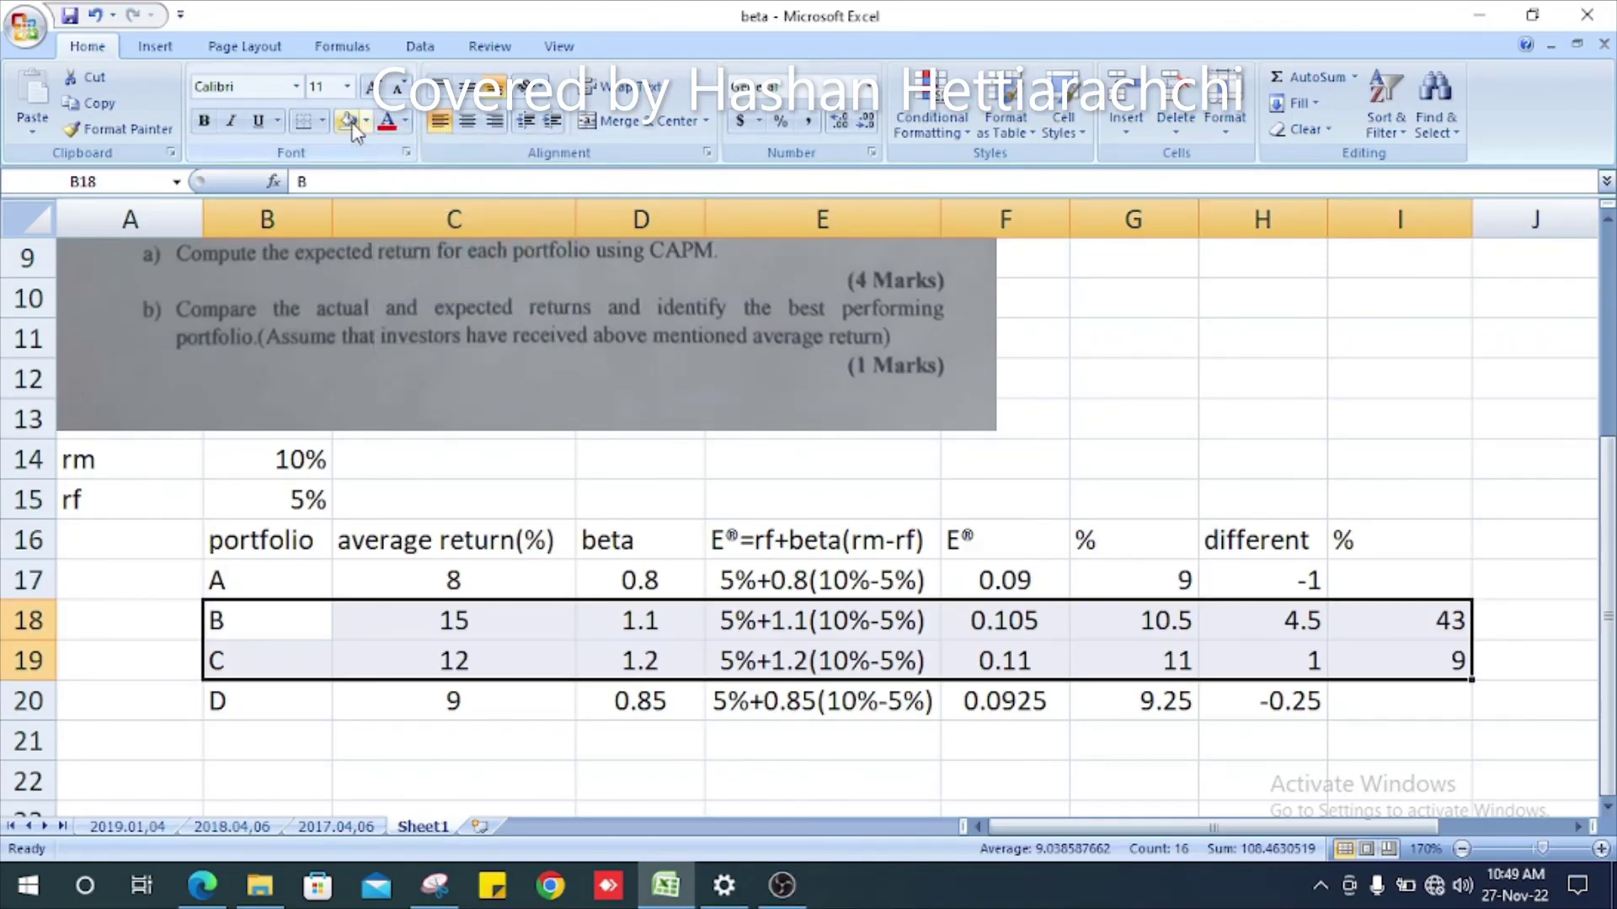
{"action": "left_click", "coordinate": [366, 120]}
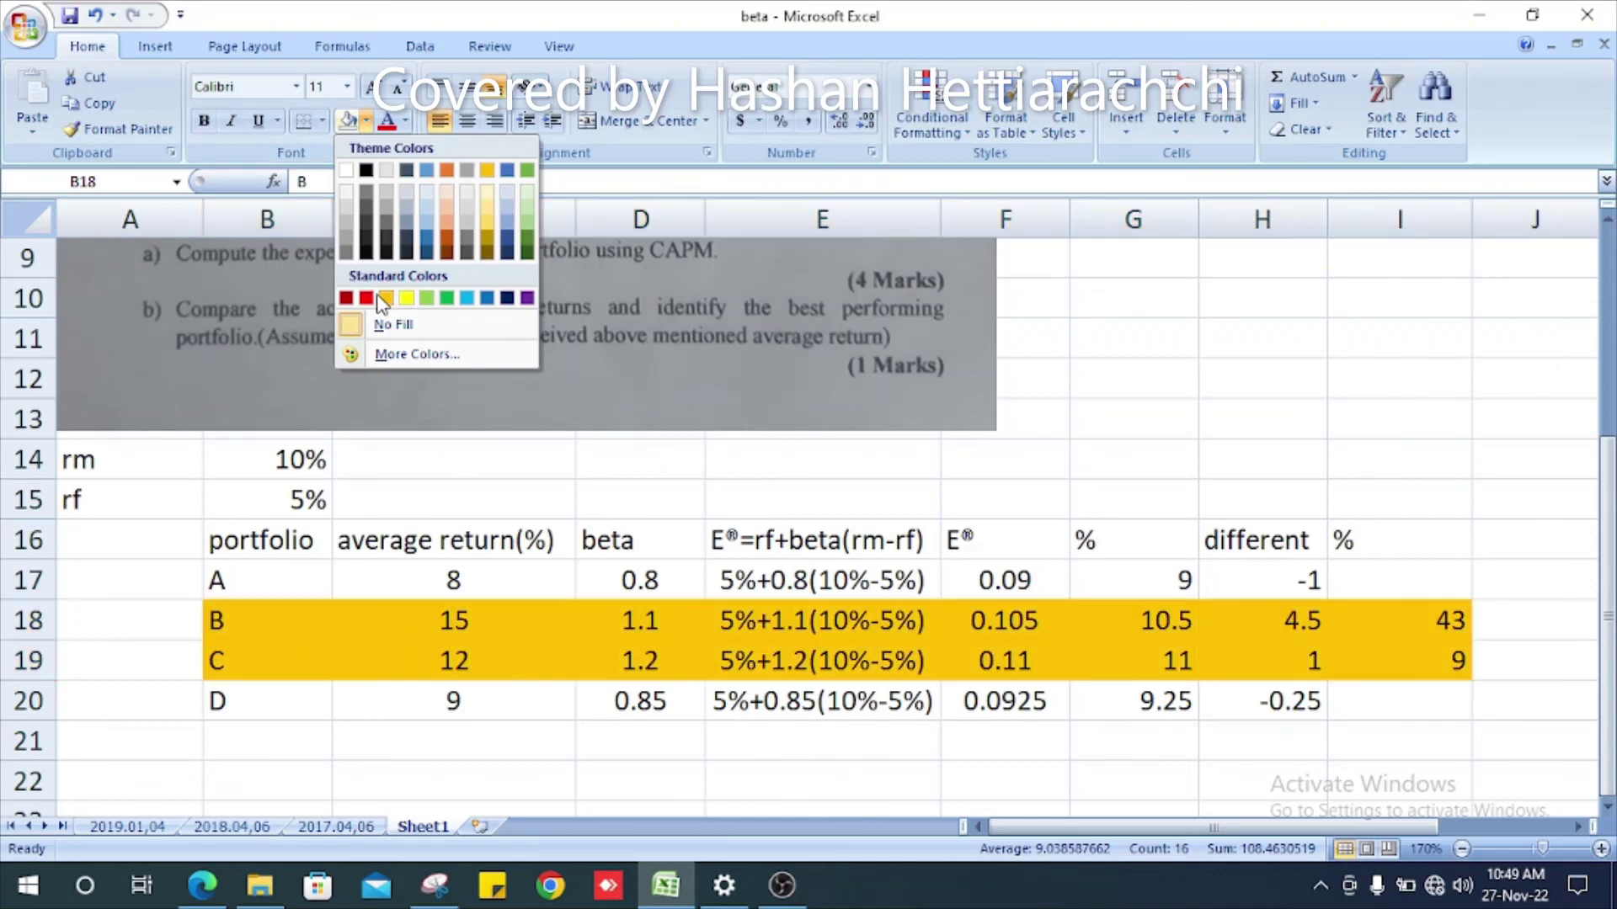
{"action": "left_click", "coordinate": [407, 297]}
Step: Enter the conclusion "The best performing are portfolio B & C." in B23 below the table
{"action": "scroll", "coordinate": [278, 554], "scroll_direction": "down", "scroll_amount": 2}
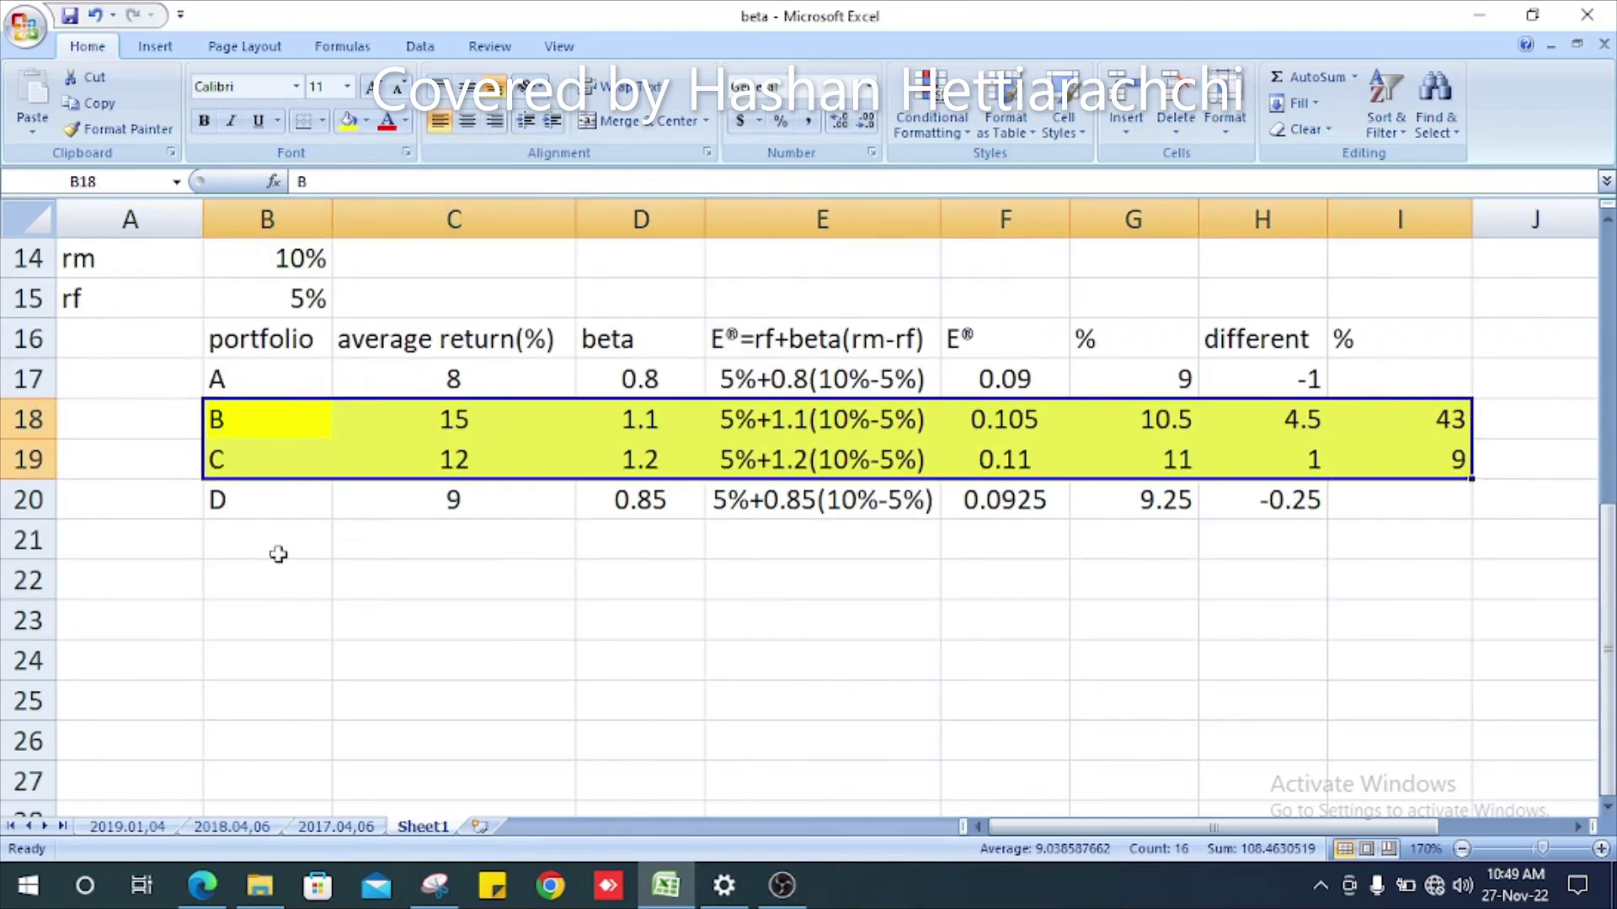
{"action": "left_click", "coordinate": [282, 618]}
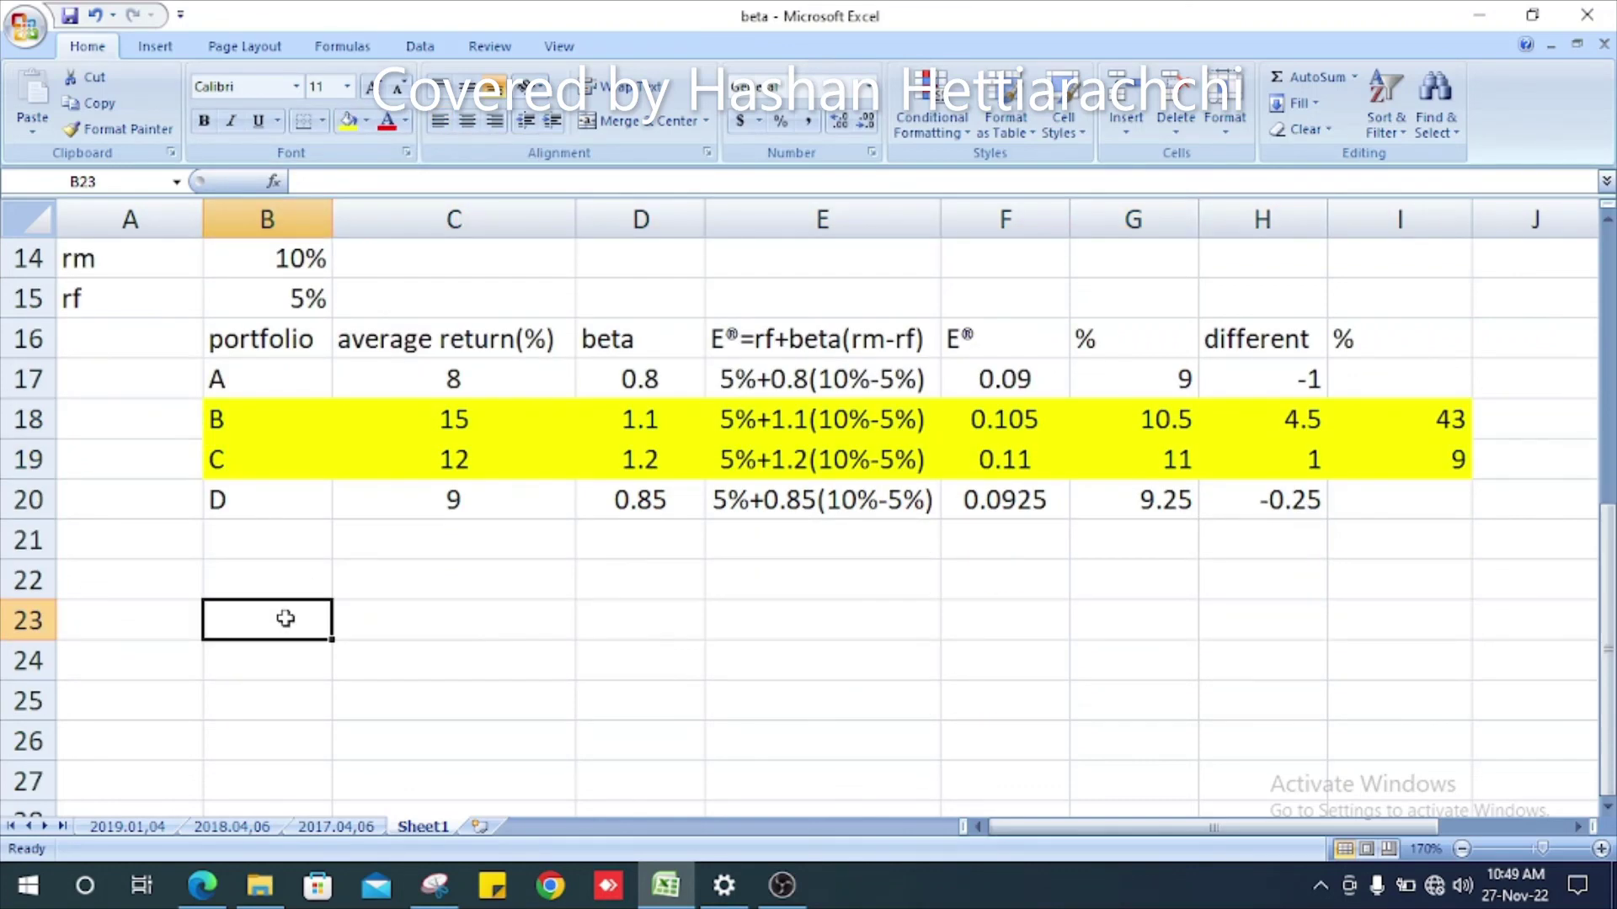
{"action": "type", "text": "t"}
{"action": "key", "text": "BackSpace"}
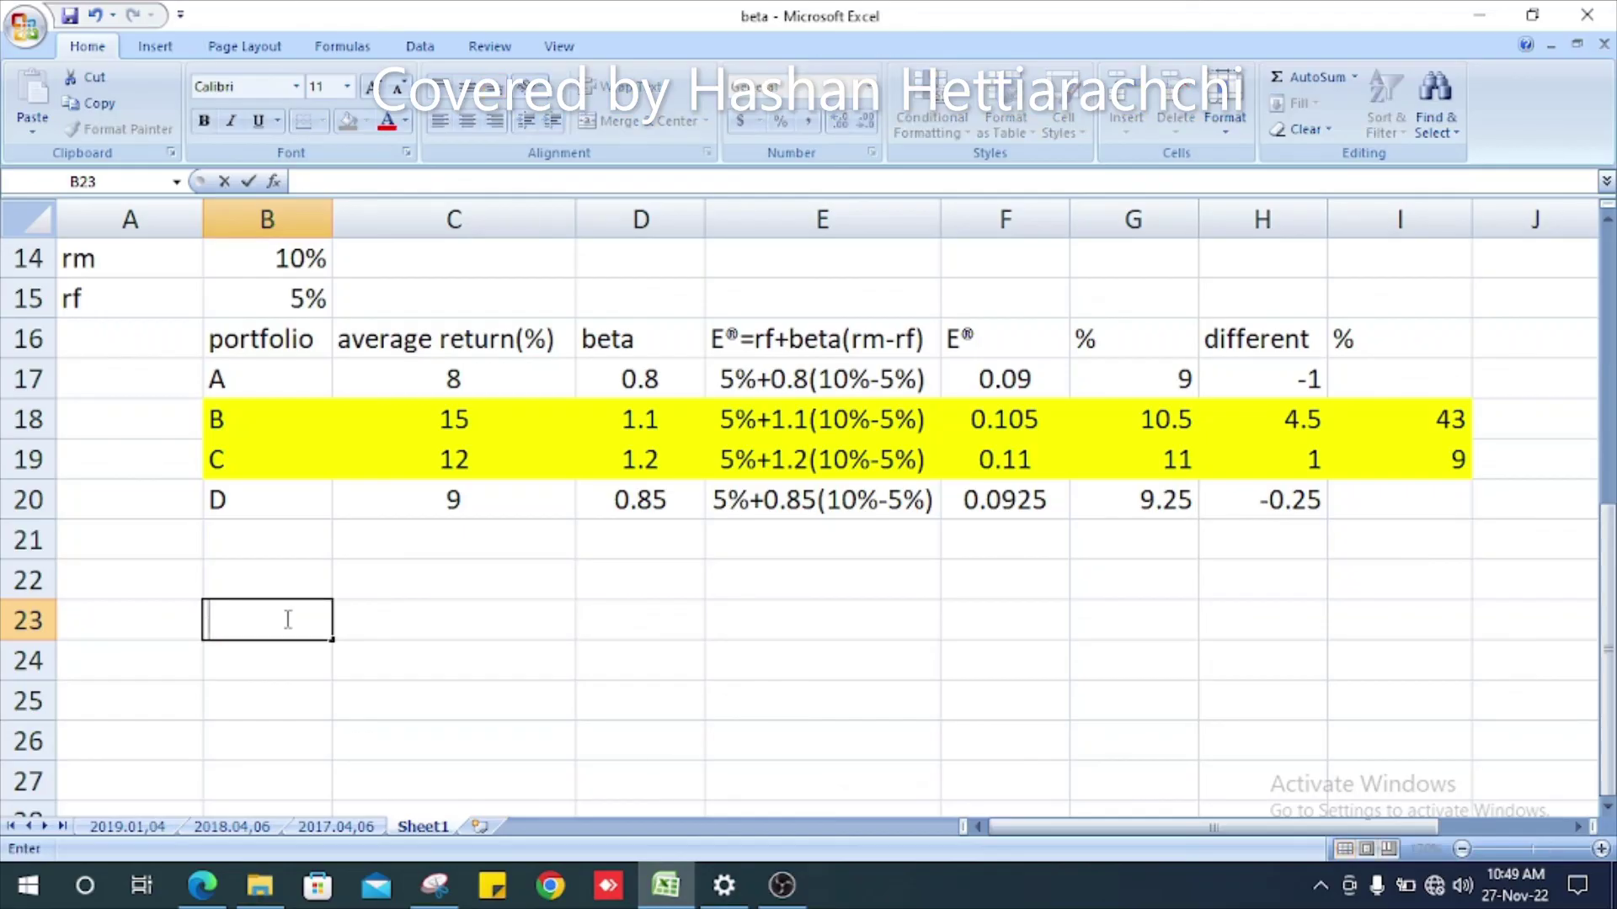
{"action": "type", "text": "The best"}
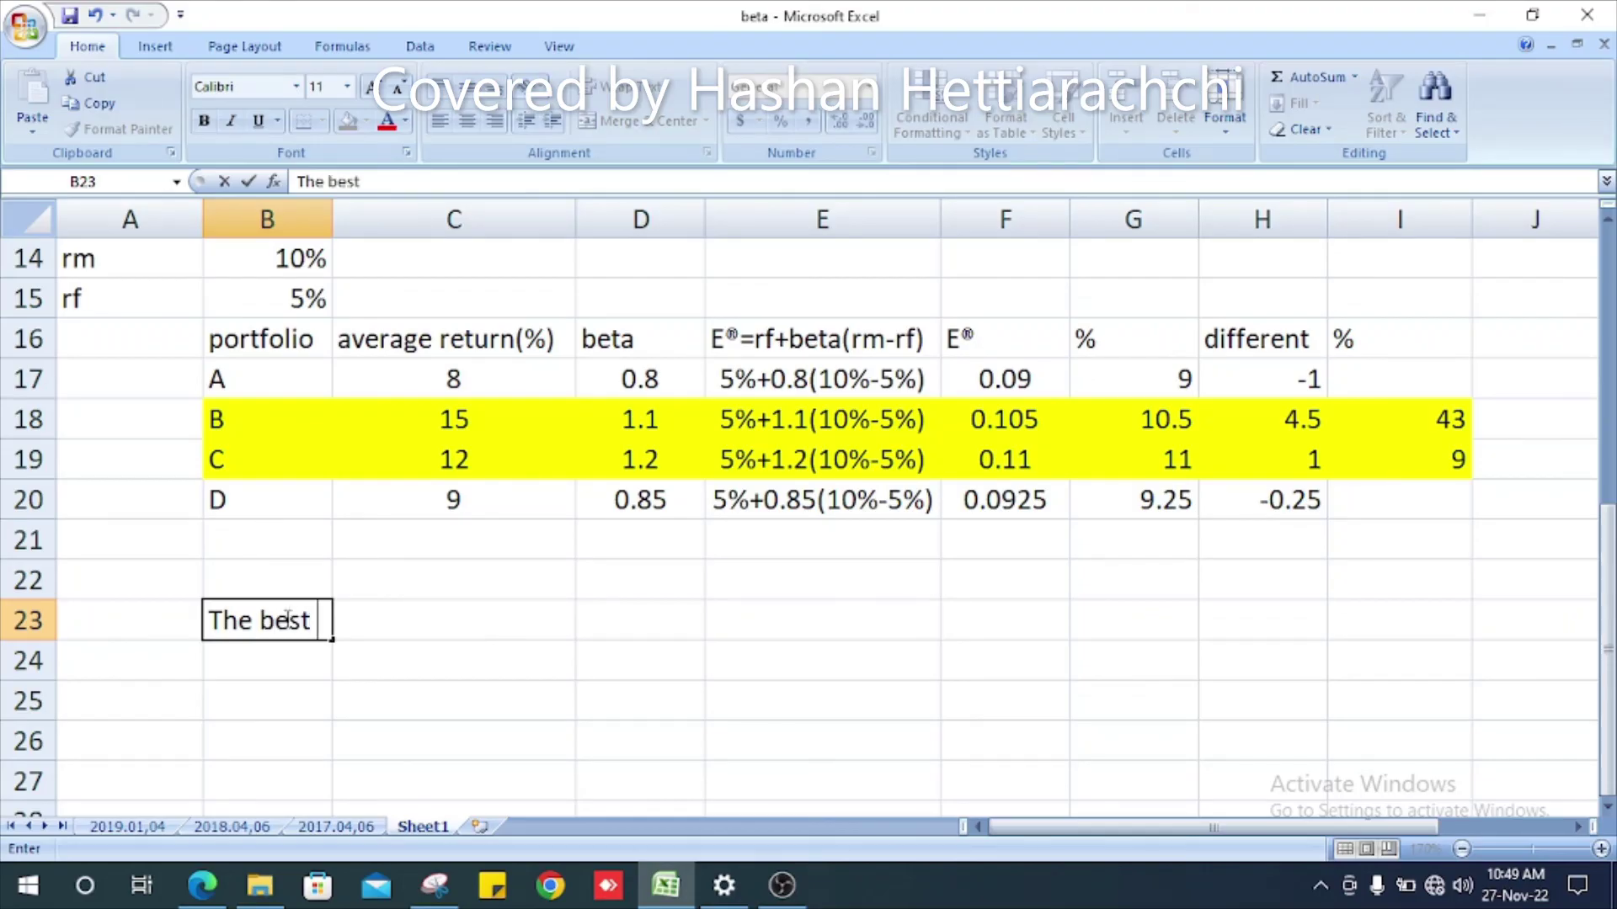
{"action": "type", "text": " perform"}
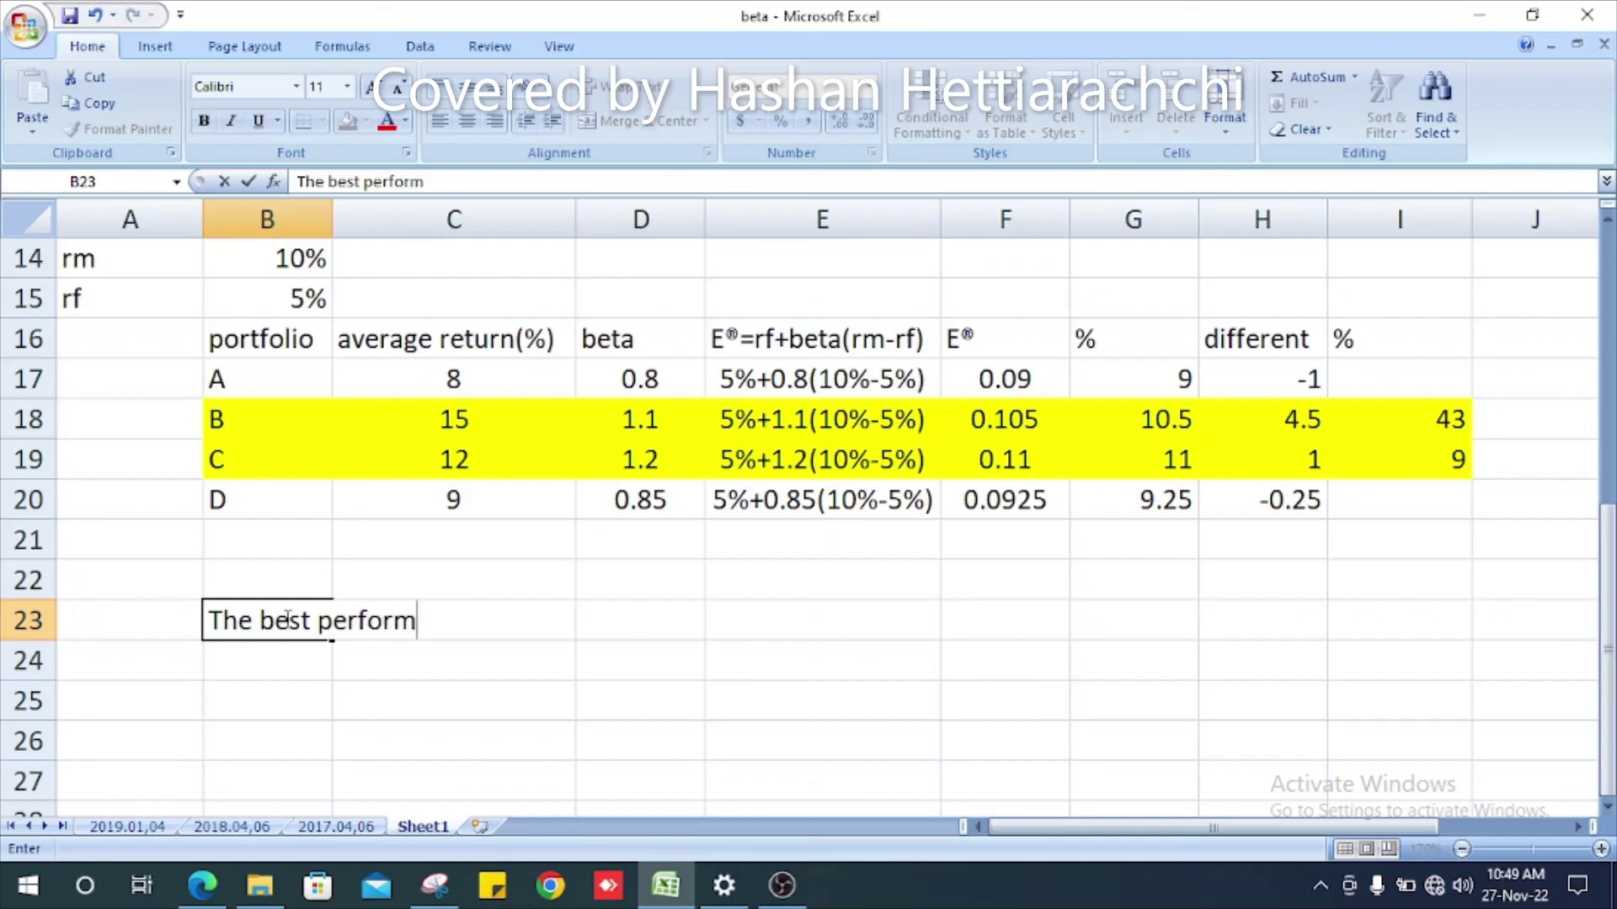
{"action": "type", "text": "ing are "}
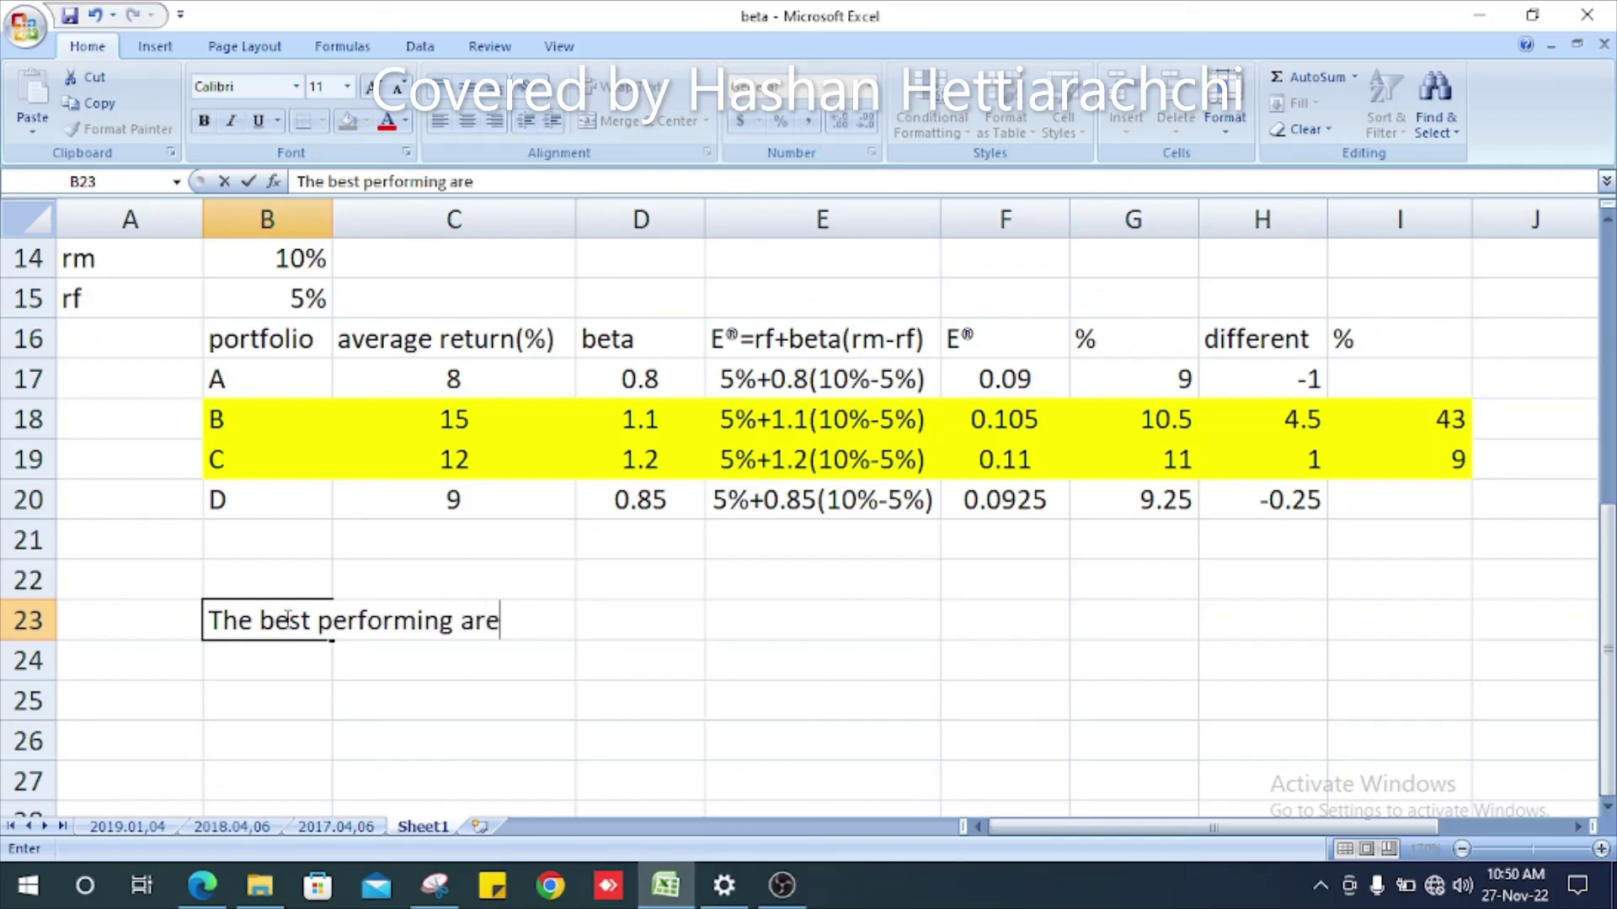
{"action": "type", "text": "portfolio A"}
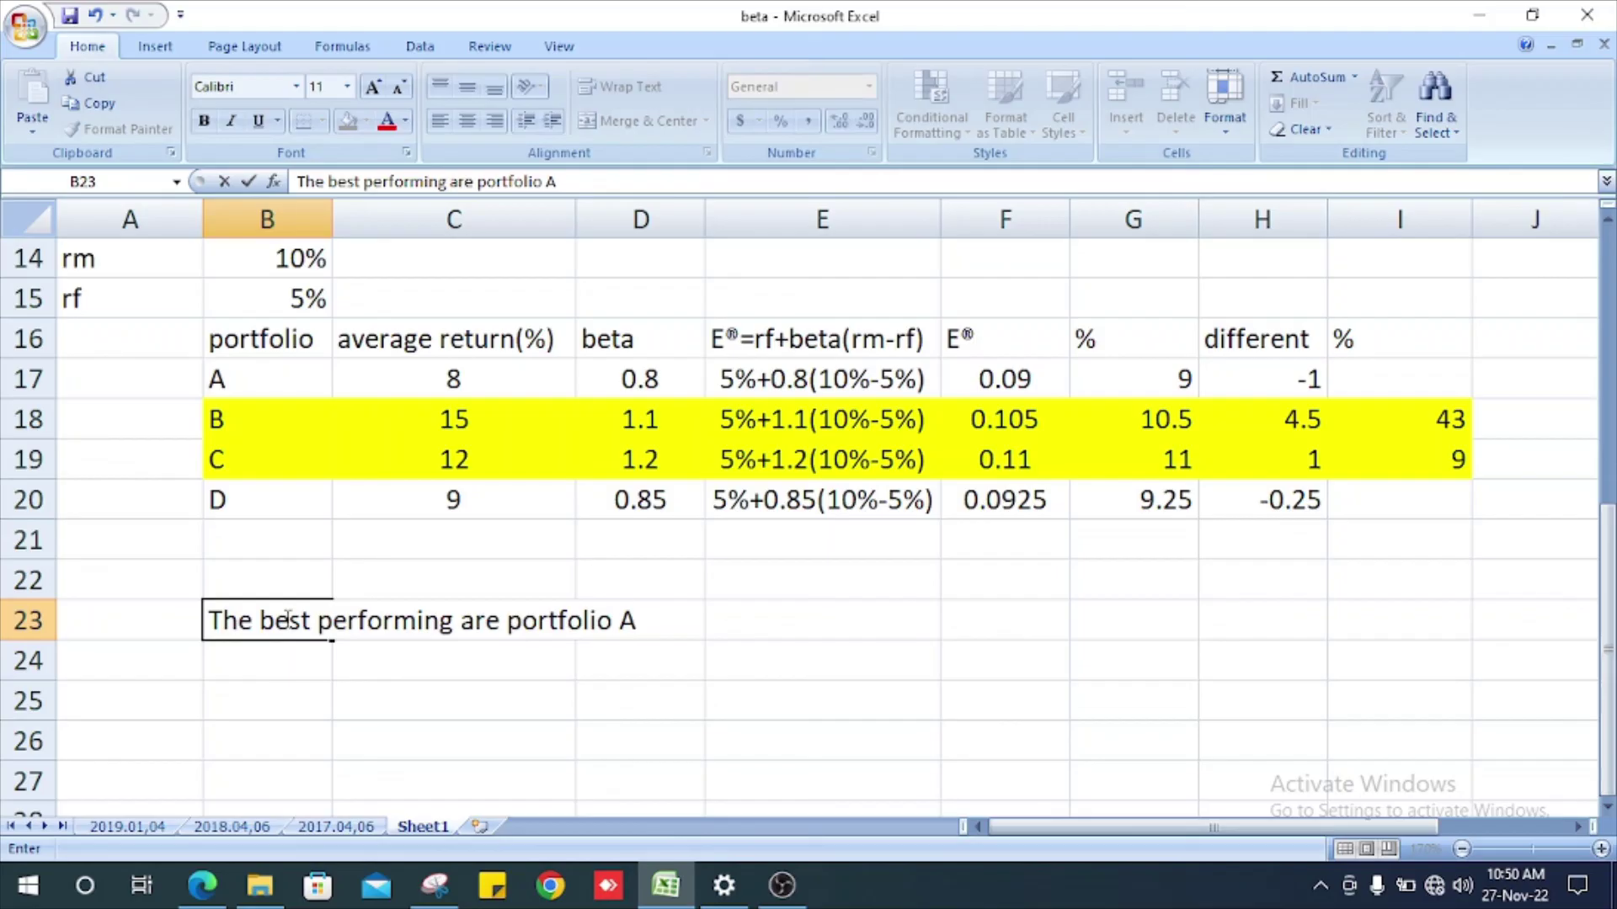
{"action": "key", "text": "BackSpace"}
{"action": "type", "text": "B & C."}
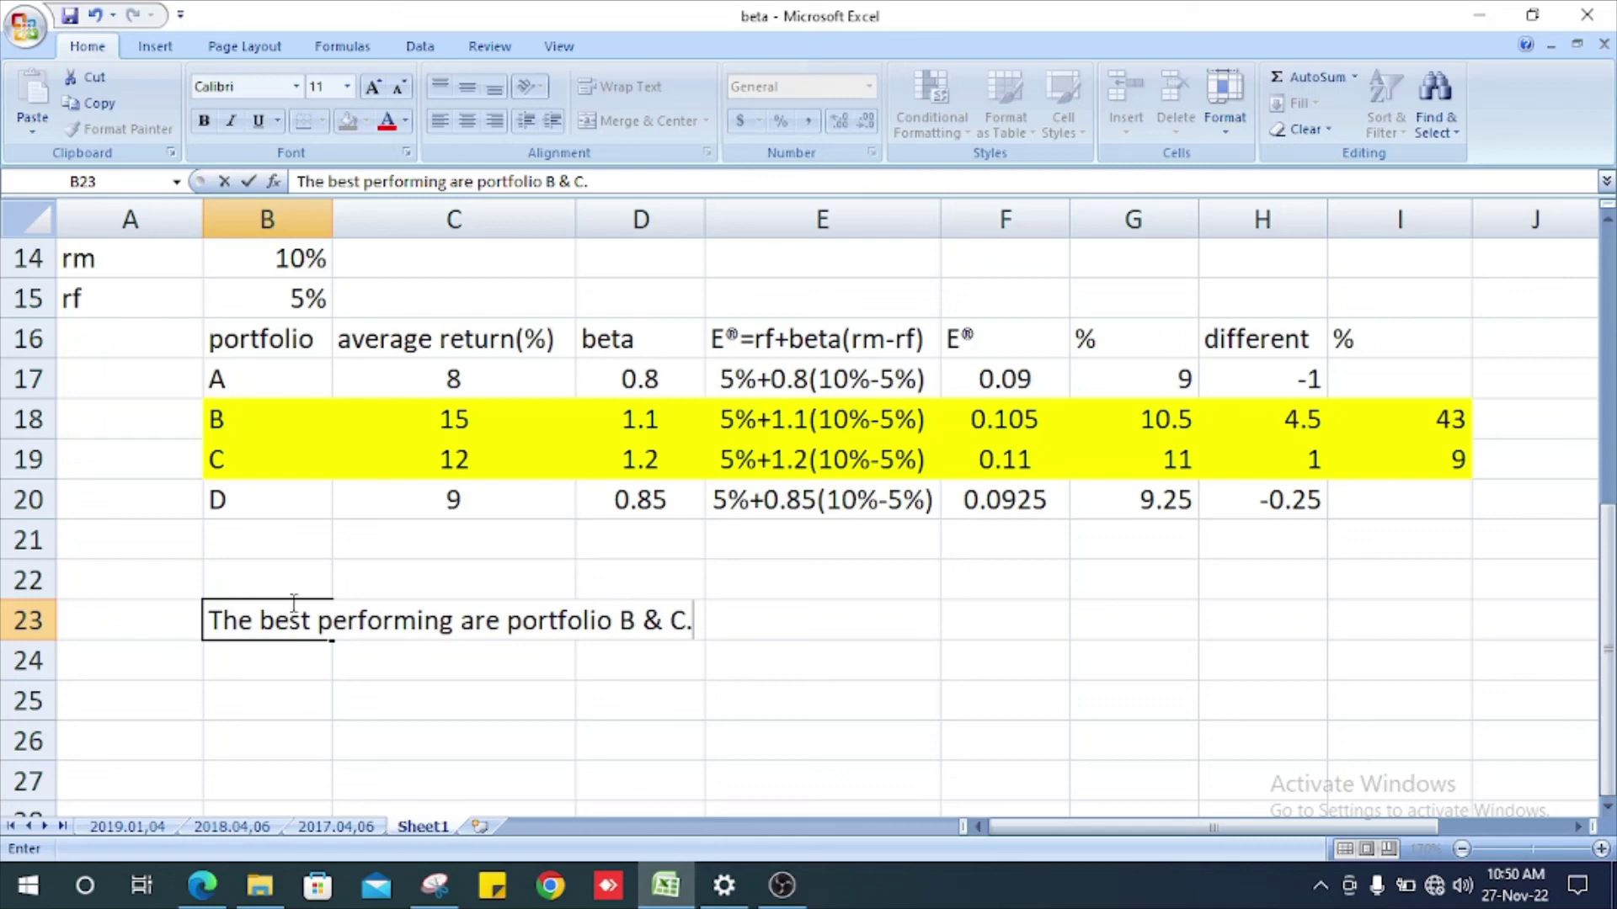
{"action": "left_click", "coordinate": [299, 548]}
{"action": "scroll", "coordinate": [162, 664], "scroll_direction": "up", "scroll_amount": 1}
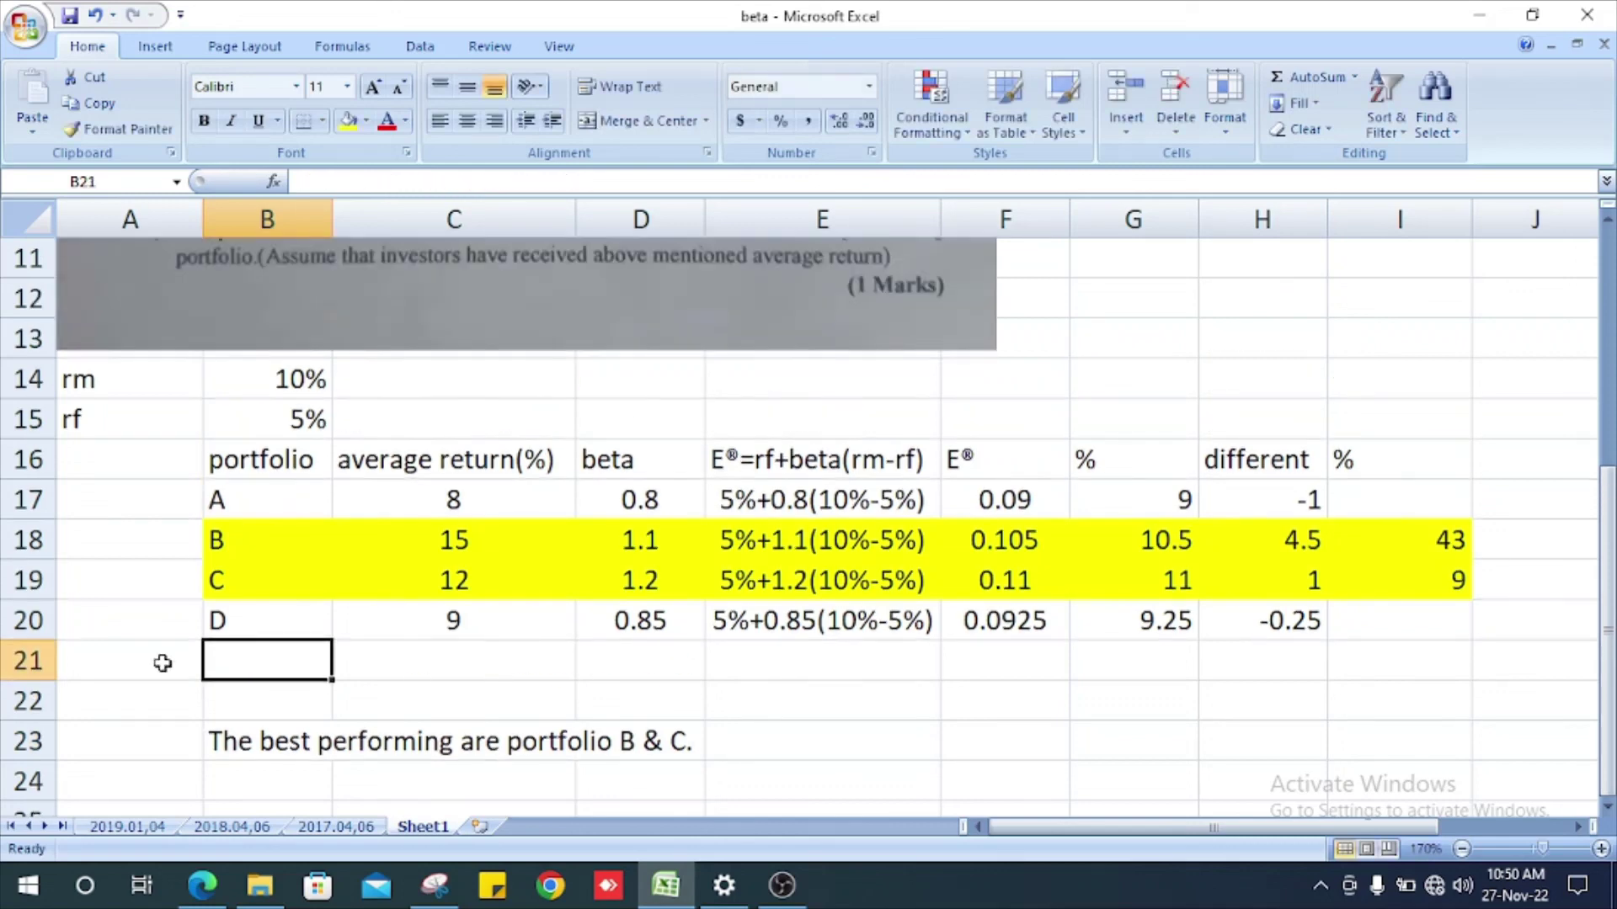
{"action": "scroll", "coordinate": [163, 663], "scroll_direction": "up", "scroll_amount": 4}
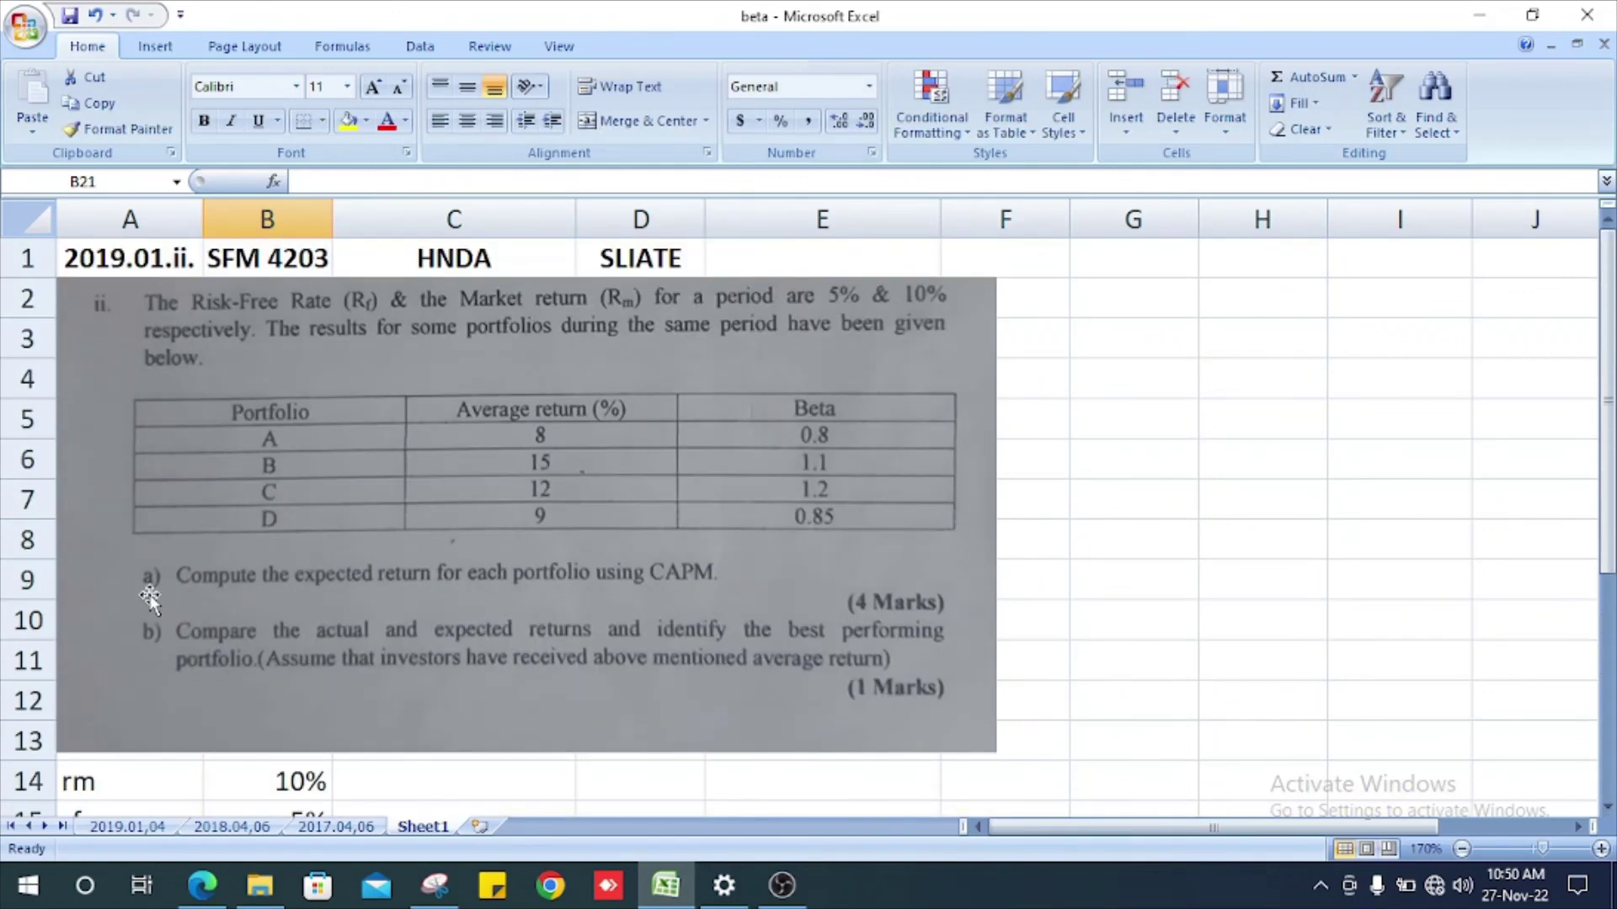
{"action": "scroll", "coordinate": [149, 597], "scroll_direction": "down", "scroll_amount": 4}
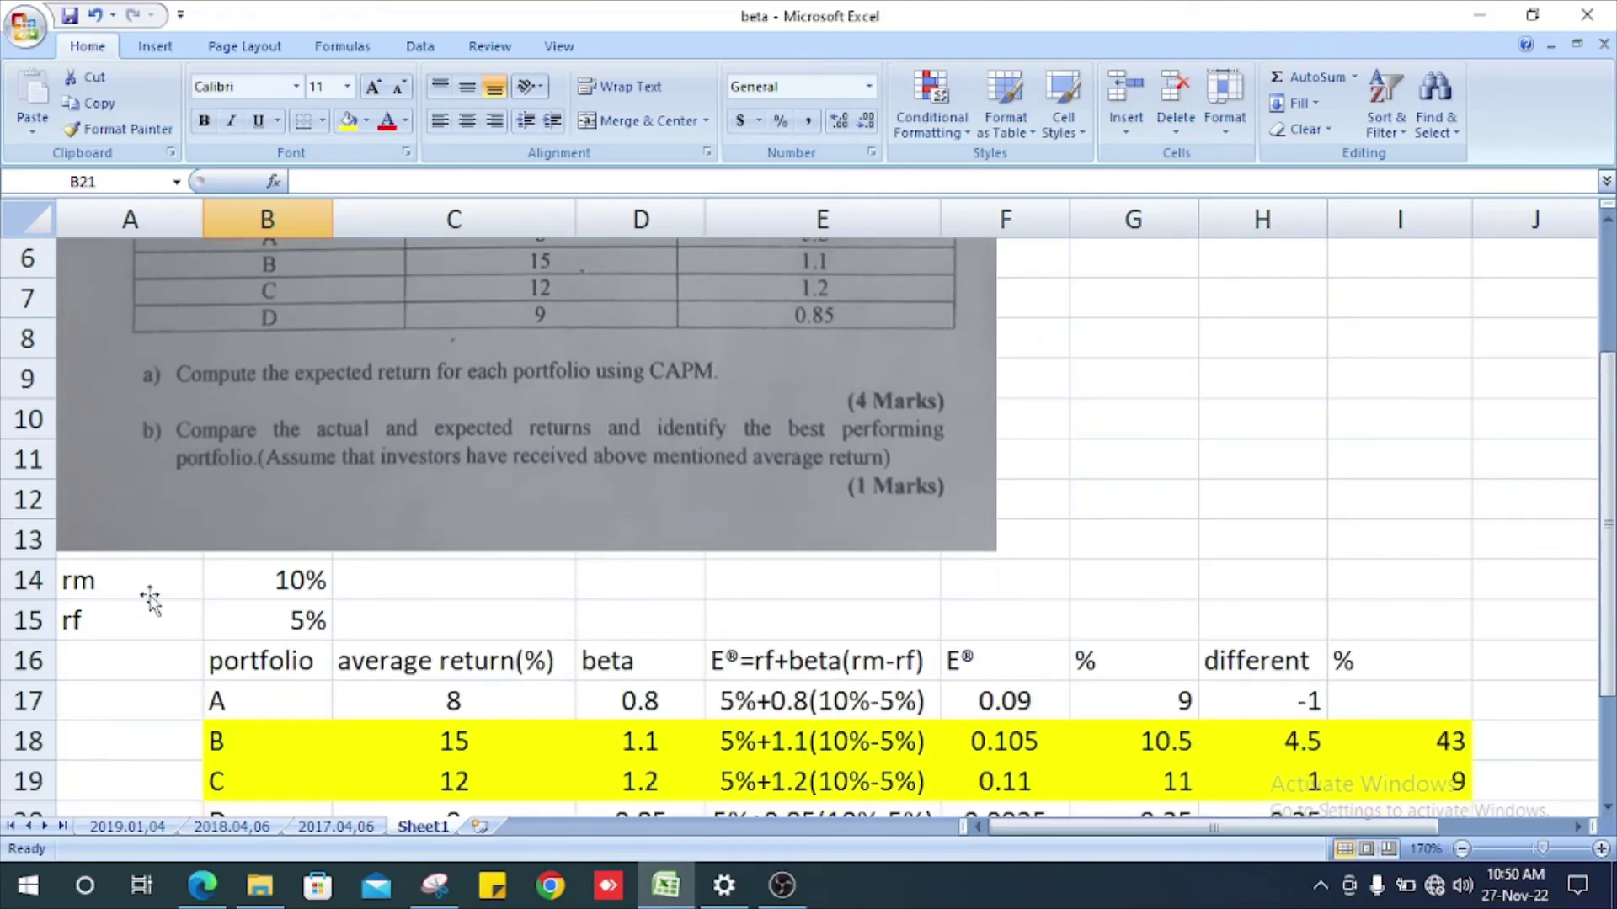